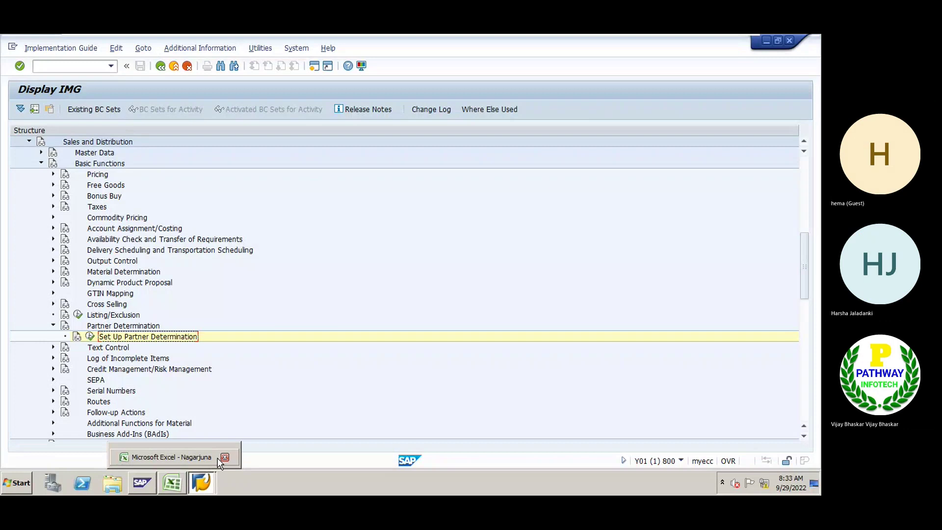
Close the Nagarjuna workbook and open the GE Group workbook from the desktop in a maximized window.
{"action": "left_click", "coordinate": [224, 457]}
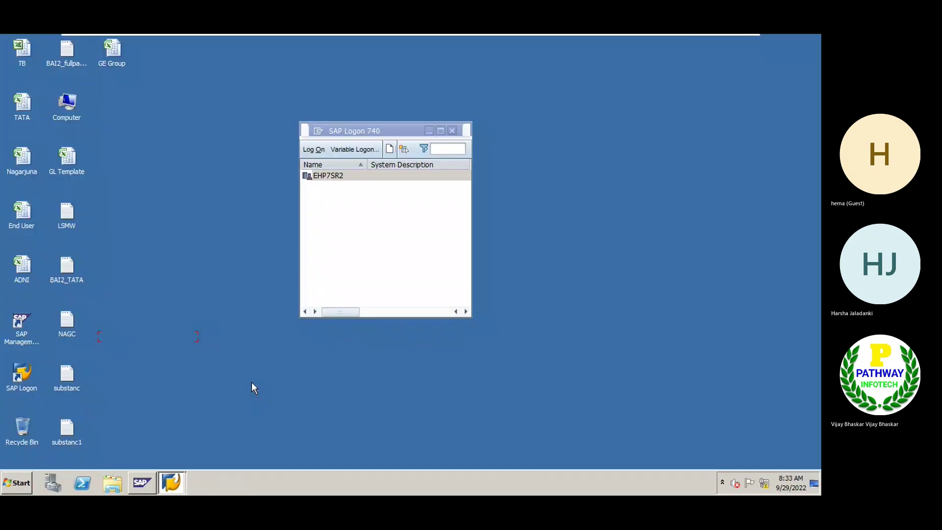
{"action": "right_click", "coordinate": [171, 138]}
{"action": "left_click", "coordinate": [183, 164]}
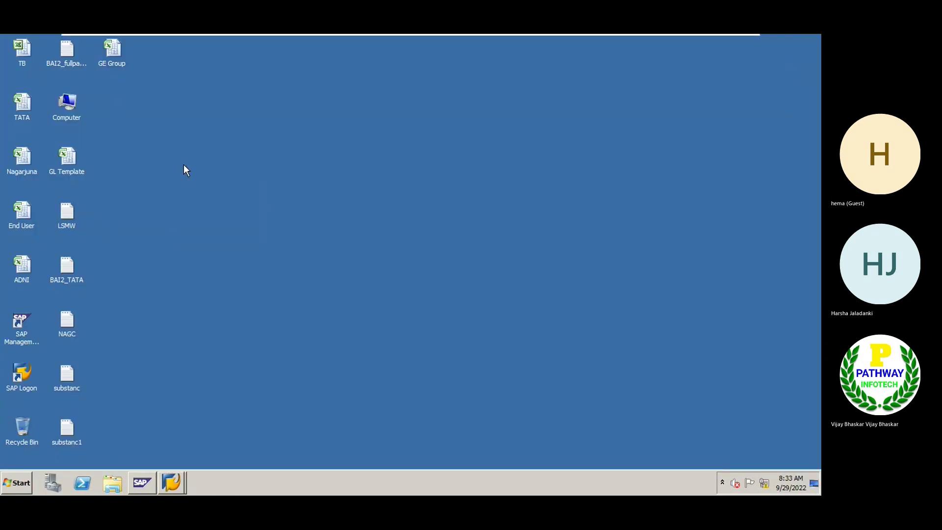
{"action": "double_click", "coordinate": [112, 54]}
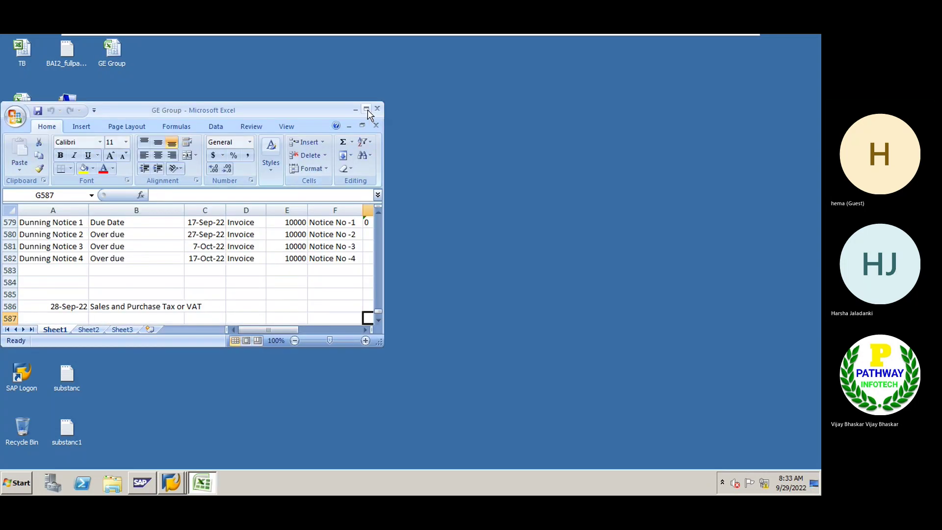
{"action": "left_click", "coordinate": [367, 109]}
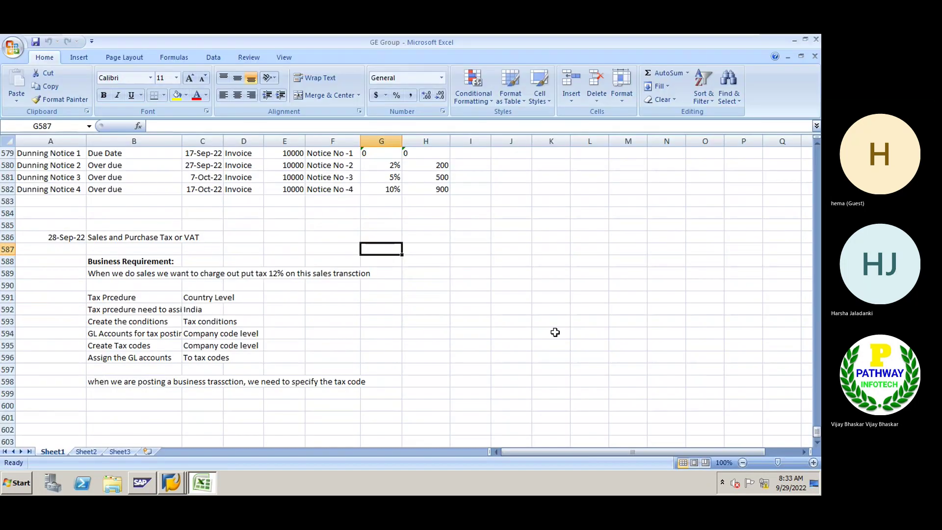
Enter the date 29 Sep 22 in cell A602, below the sales tax notes, and make it bold.
{"action": "left_click", "coordinate": [815, 445]}
{"action": "left_click", "coordinate": [815, 444]}
{"action": "left_click", "coordinate": [815, 444]}
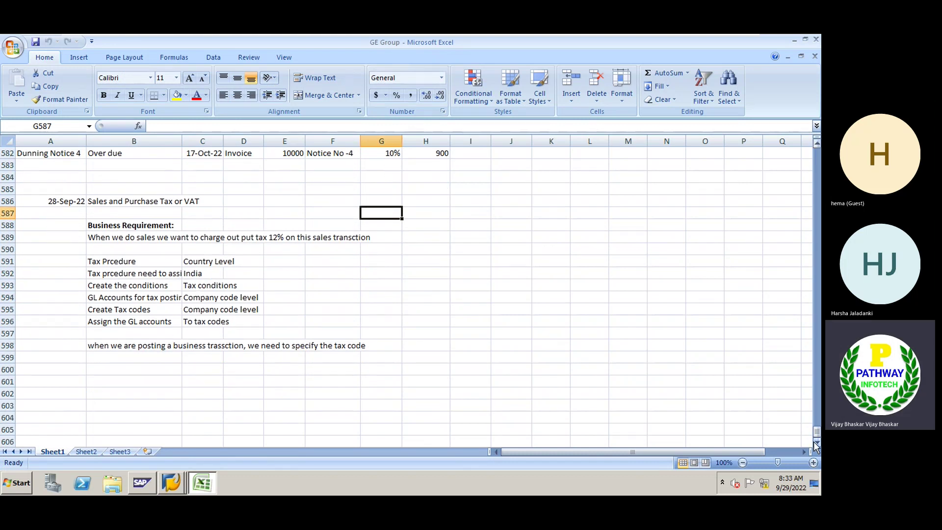
{"action": "left_click", "coordinate": [815, 445]}
{"action": "left_click", "coordinate": [815, 445]}
{"action": "left_click", "coordinate": [815, 444]}
{"action": "left_click", "coordinate": [815, 445]}
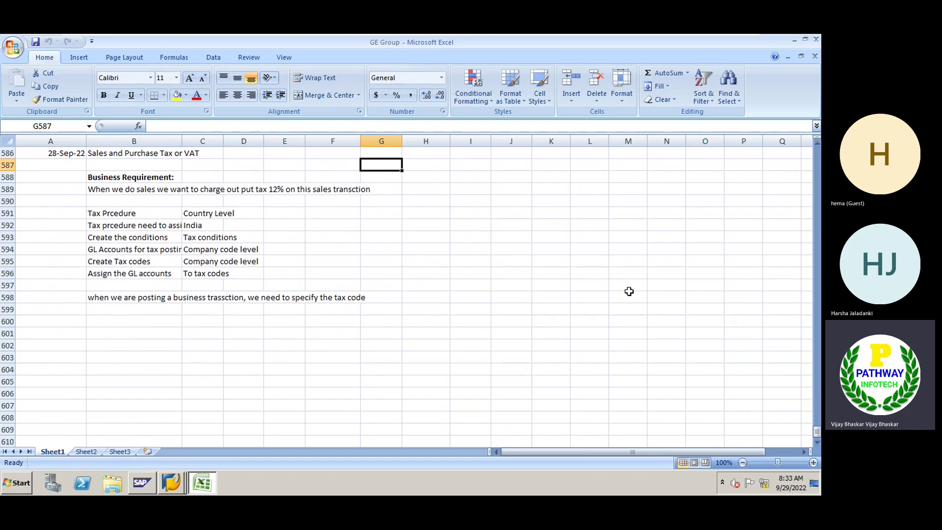
{"action": "left_click", "coordinate": [63, 343]}
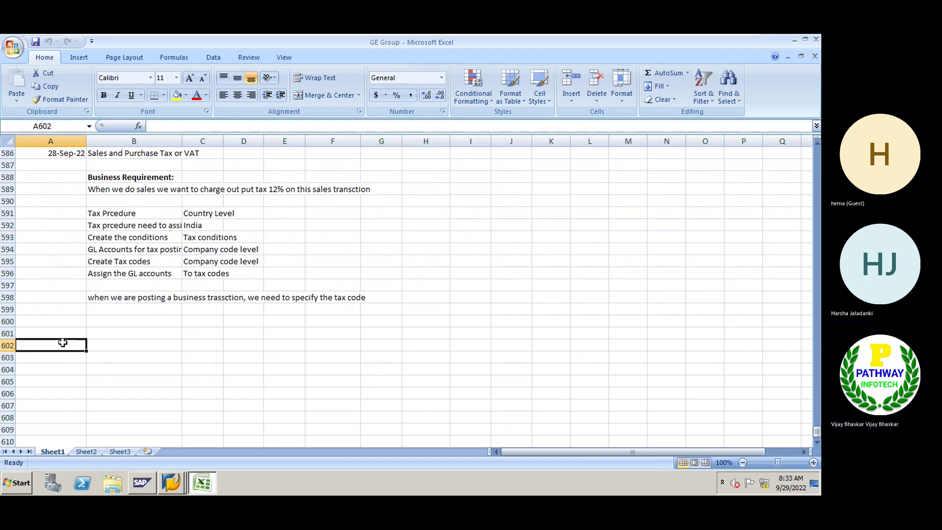
{"action": "type", "text": "29 Sep 22"}
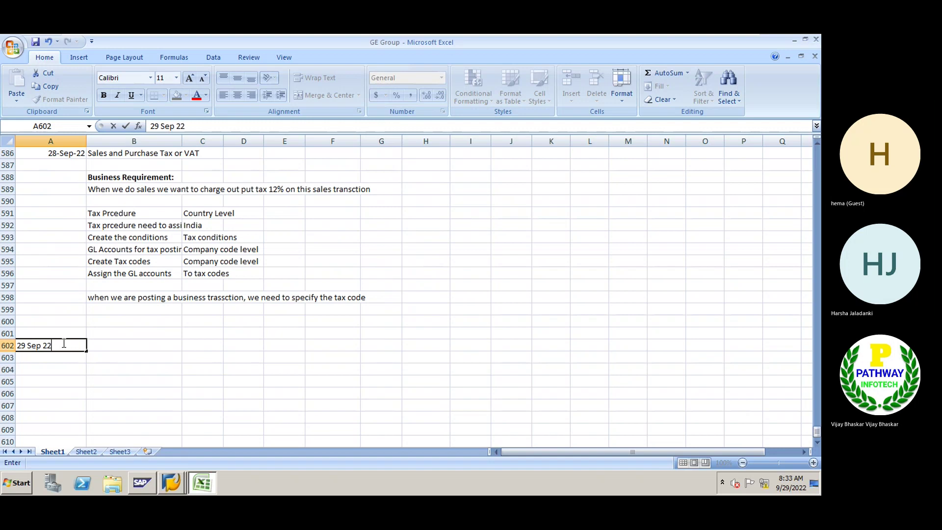
{"action": "key", "text": "Tab"}
{"action": "left_click", "coordinate": [62, 343]}
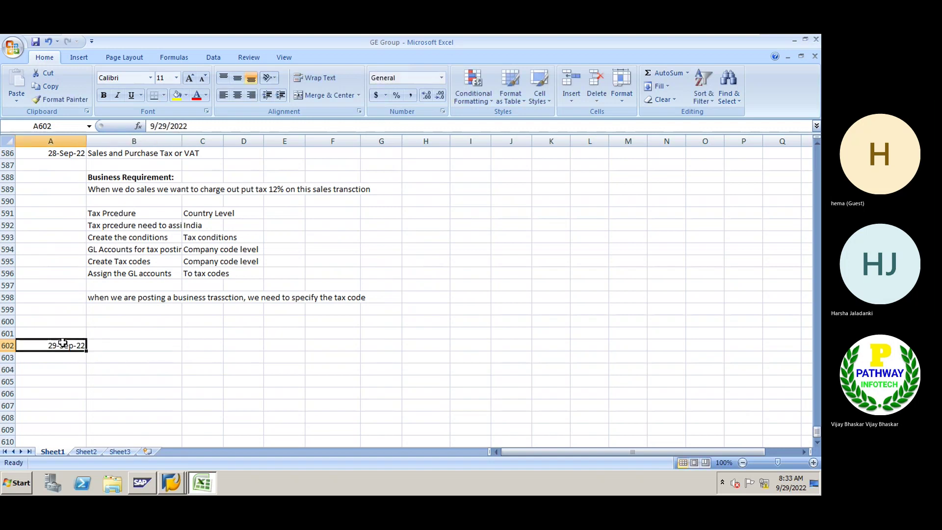
{"action": "key", "text": "ctrl+b"}
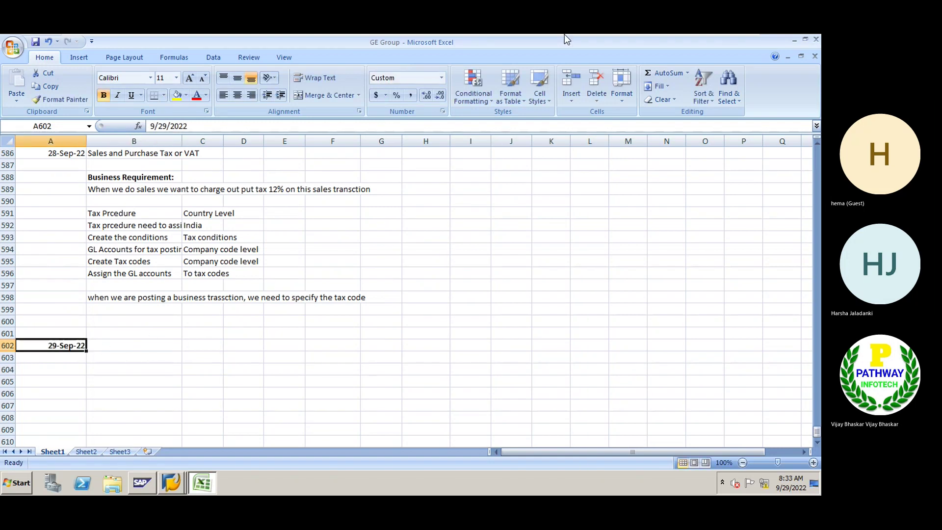
Switch to the SAP FICO Batch - 4 meeting in Microsoft Teams and admit the guest waiting in the lobby.
{"action": "mouse_move", "coordinate": [565, 36]}
{"action": "left_click", "coordinate": [714, 43]}
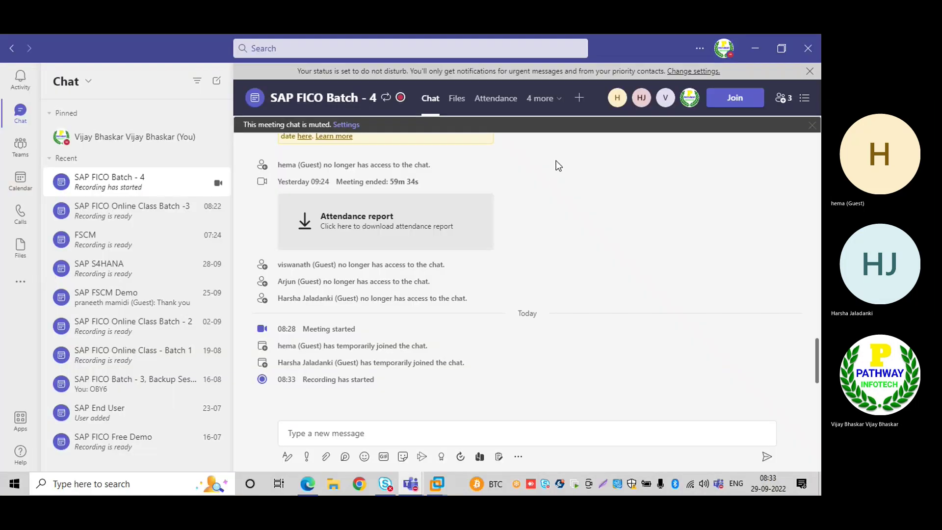
{"action": "mouse_move", "coordinate": [412, 483]}
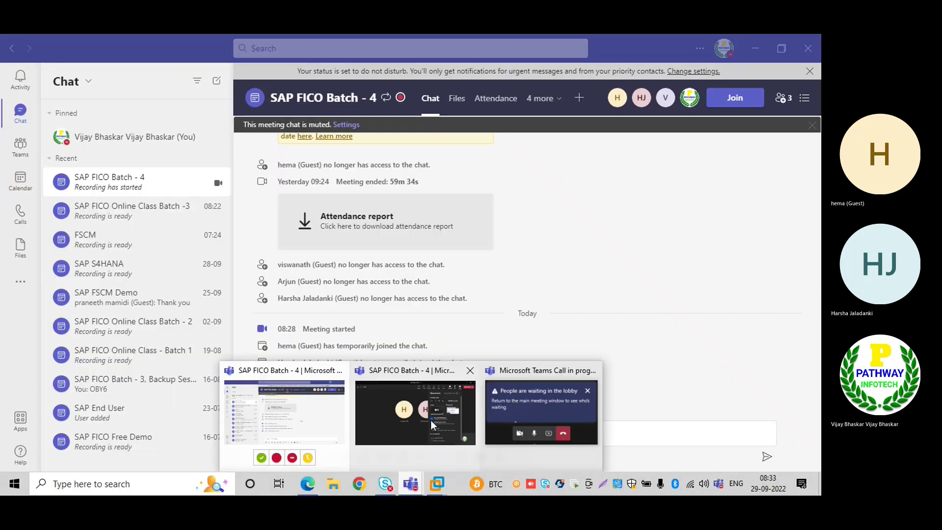
{"action": "left_click", "coordinate": [431, 420]}
{"action": "left_click", "coordinate": [419, 422]}
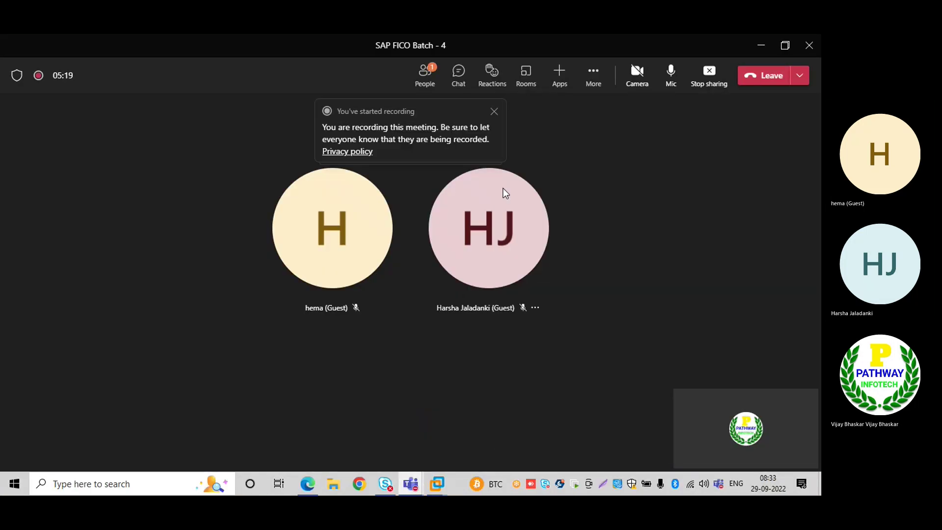
{"action": "left_click", "coordinate": [426, 81]}
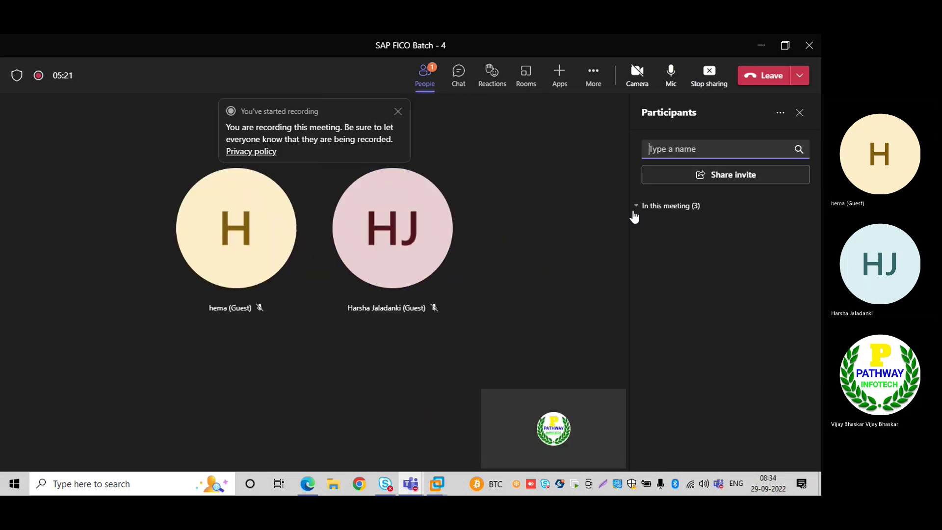
{"action": "left_click", "coordinate": [785, 234]}
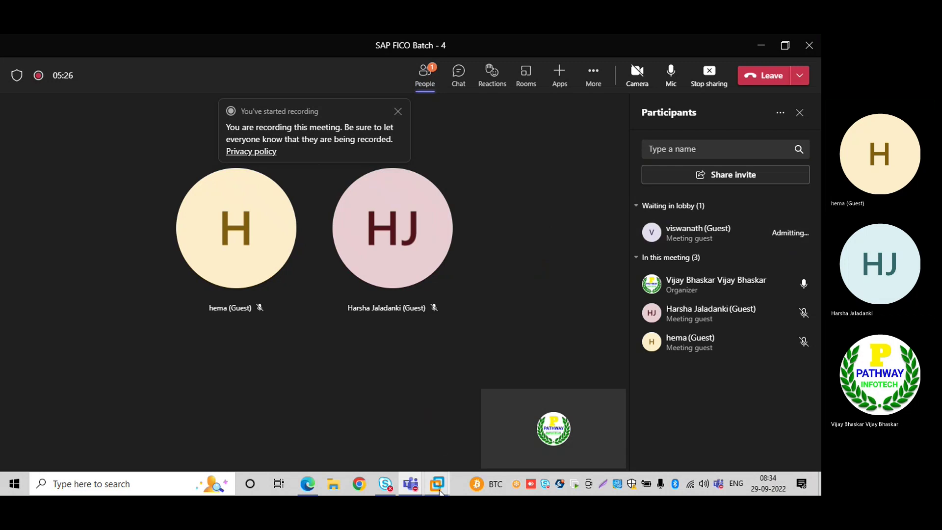
Return to the GE Group workbook and add the bold heading "Foreign Currency Revaluation" in cell B602.
{"action": "mouse_move", "coordinate": [435, 481]}
{"action": "left_click", "coordinate": [476, 389]}
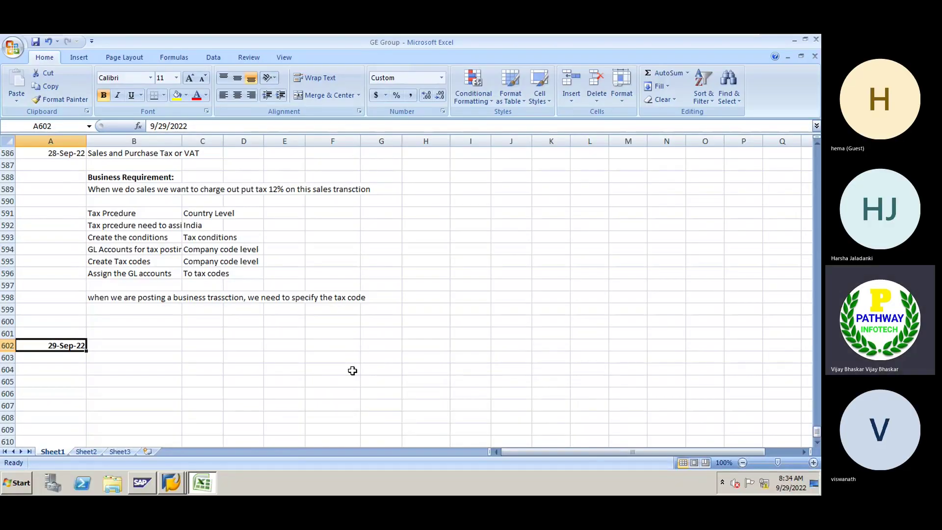
{"action": "left_click", "coordinate": [108, 342]}
{"action": "type", "text": "F"}
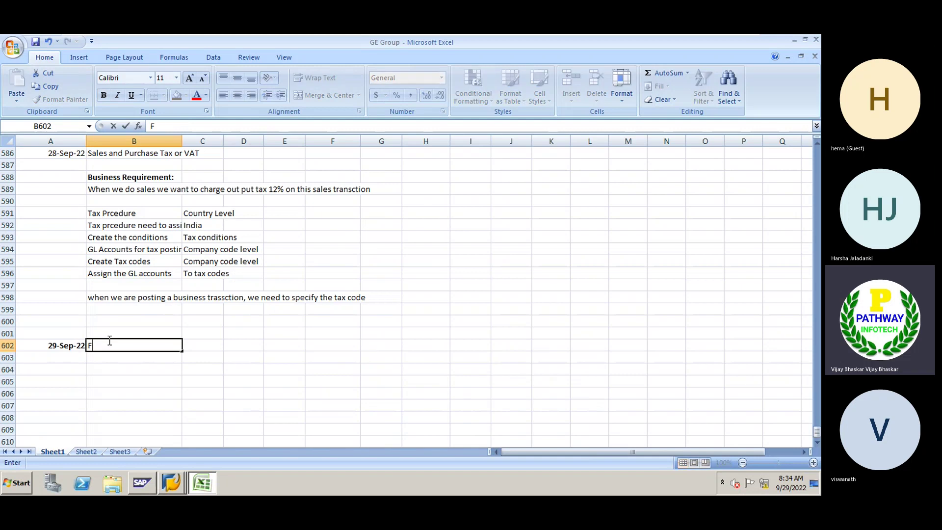
{"action": "type", "text": "or"}
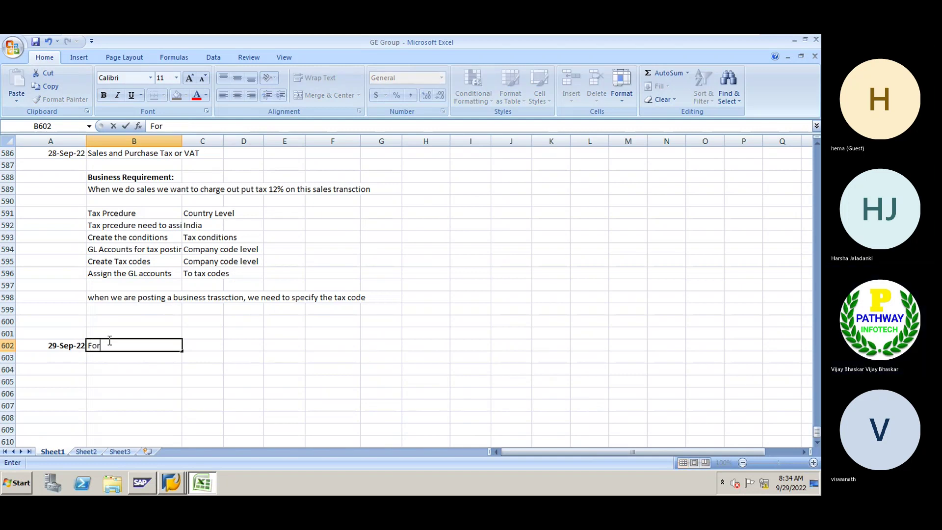
{"action": "type", "text": "eign CUrrency Revaluat"}
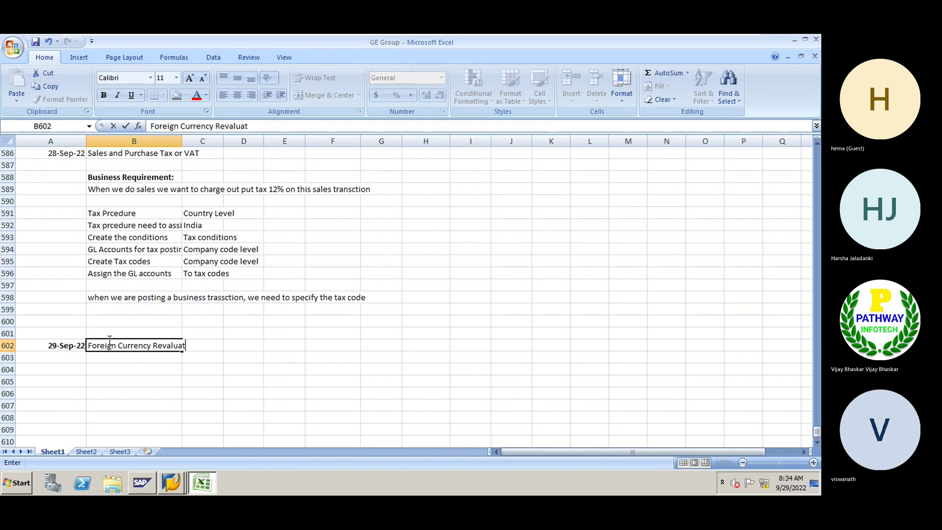
{"action": "type", "text": "ion"}
{"action": "key", "text": "Return"}
{"action": "left_click", "coordinate": [111, 345]}
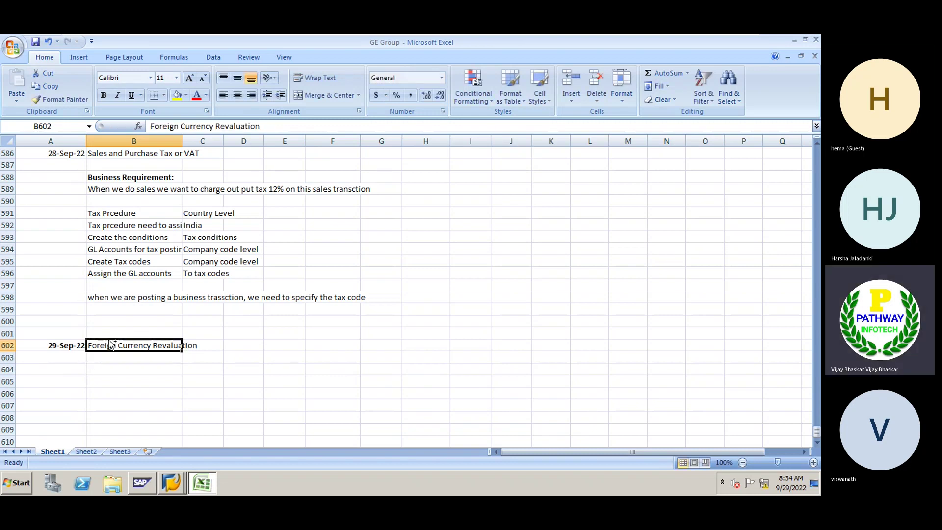
{"action": "key", "text": "ctrl+b"}
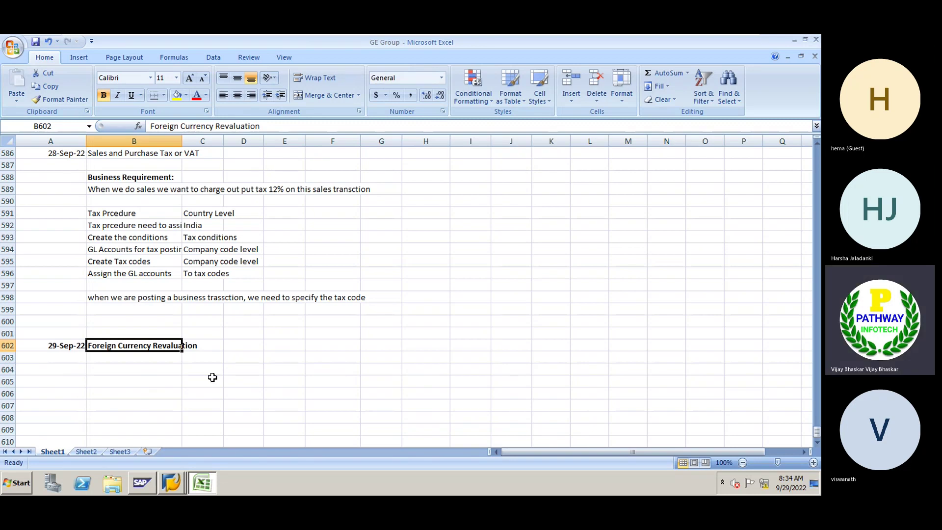
{"action": "left_click", "coordinate": [816, 442]}
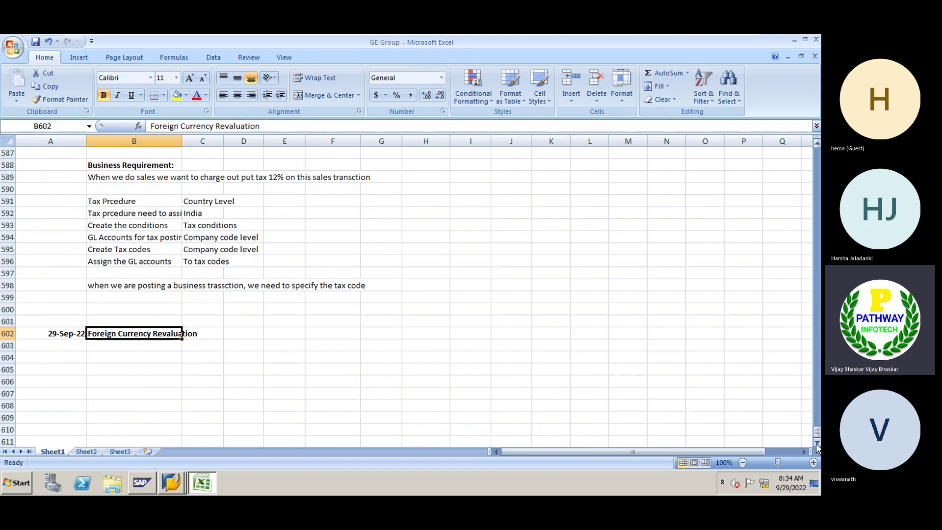
{"action": "left_click", "coordinate": [816, 441]}
{"action": "left_click", "coordinate": [816, 442]}
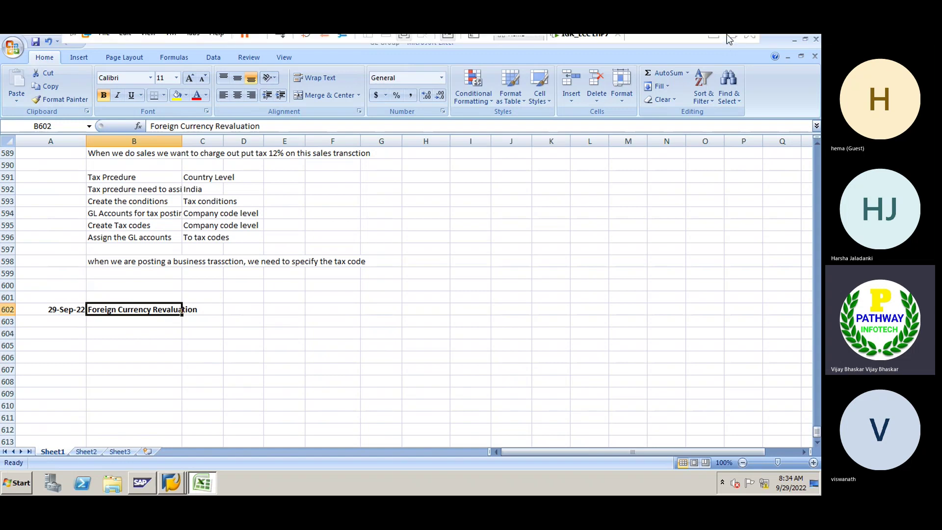
Switch to Chrome and open the moneycontrol.com home page, skipping the advertisement page.
{"action": "left_click", "coordinate": [711, 41]}
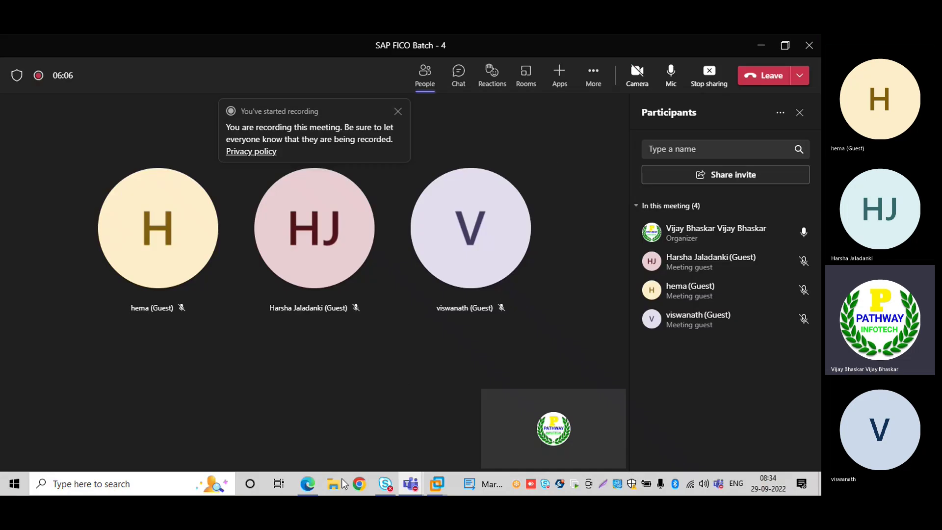
{"action": "left_click", "coordinate": [360, 484]}
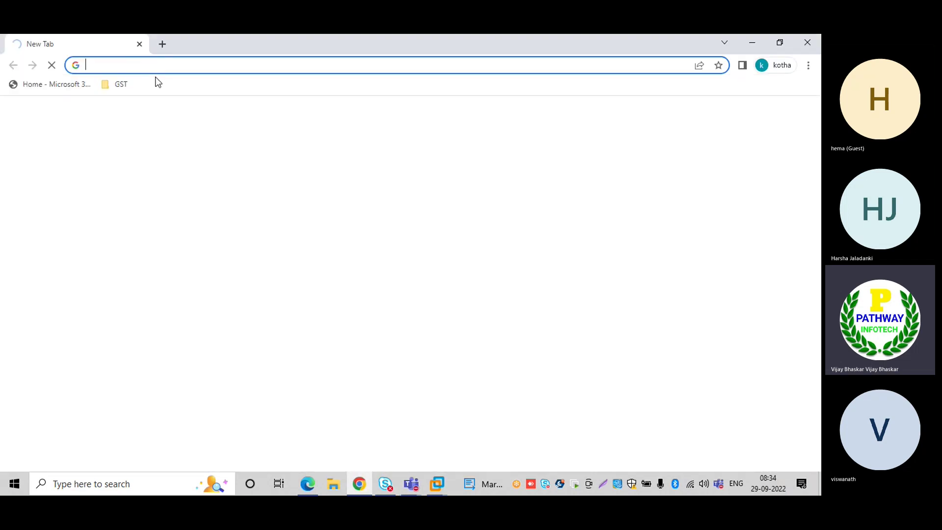
{"action": "type", "text": "mo"}
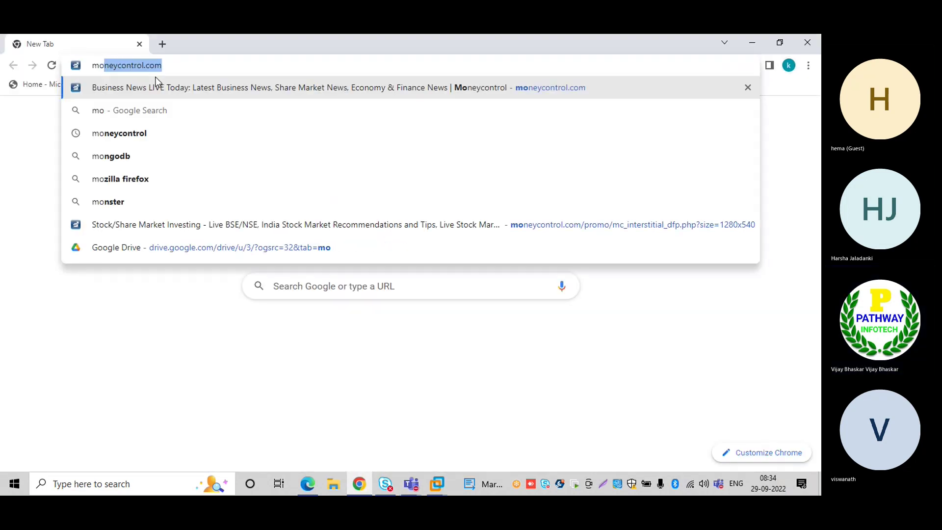
{"action": "key", "text": "Return"}
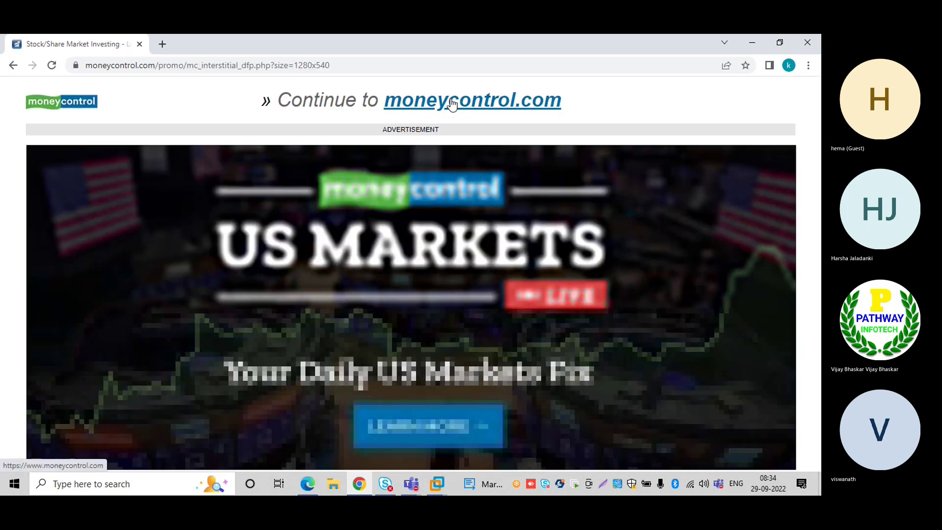
{"action": "left_click", "coordinate": [452, 103]}
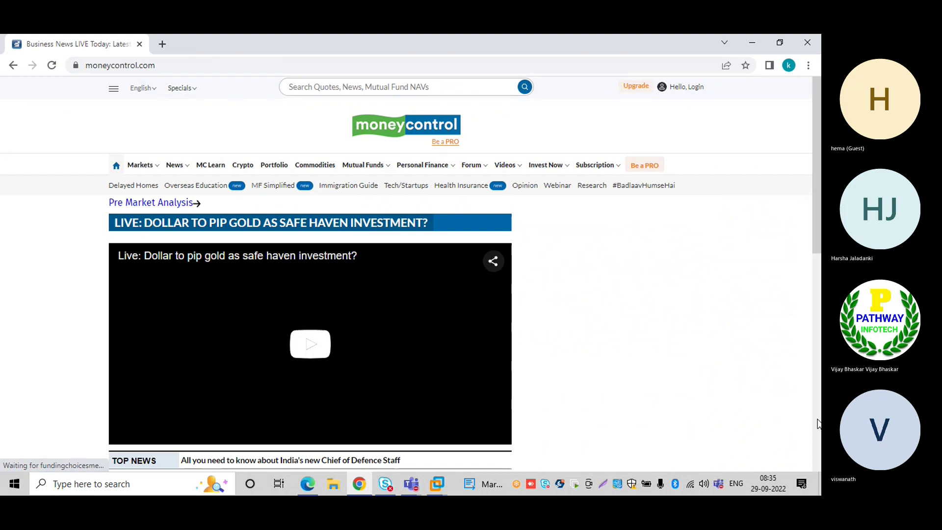
Find the Currencies section on the Moneycontrol home page and highlight the USDINR price.
{"action": "scroll", "coordinate": [818, 422], "scroll_direction": "down", "scroll_amount": 15}
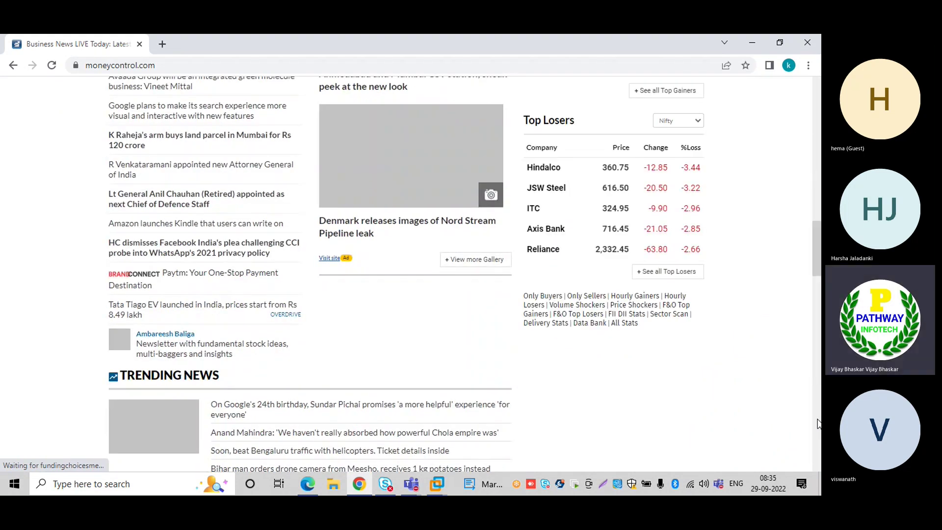
{"action": "scroll", "coordinate": [818, 422], "scroll_direction": "down", "scroll_amount": 10}
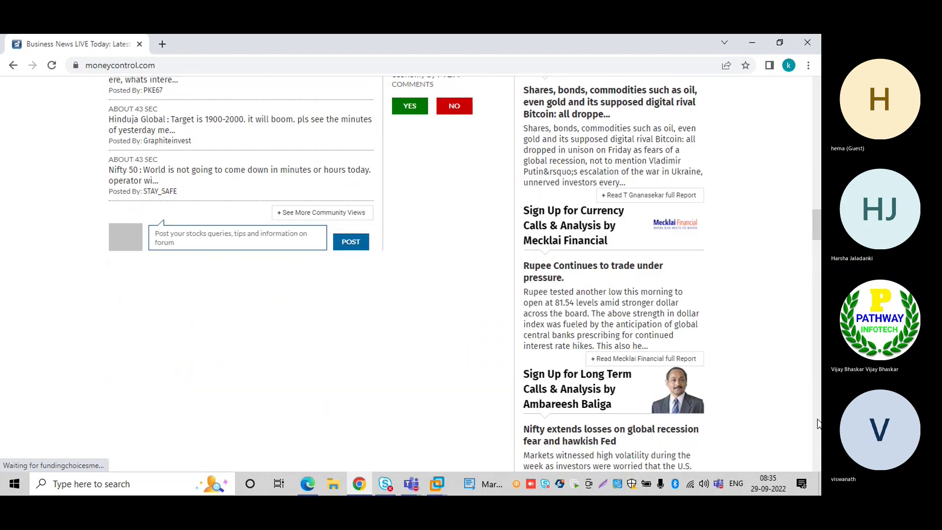
{"action": "left_click", "coordinate": [814, 136]}
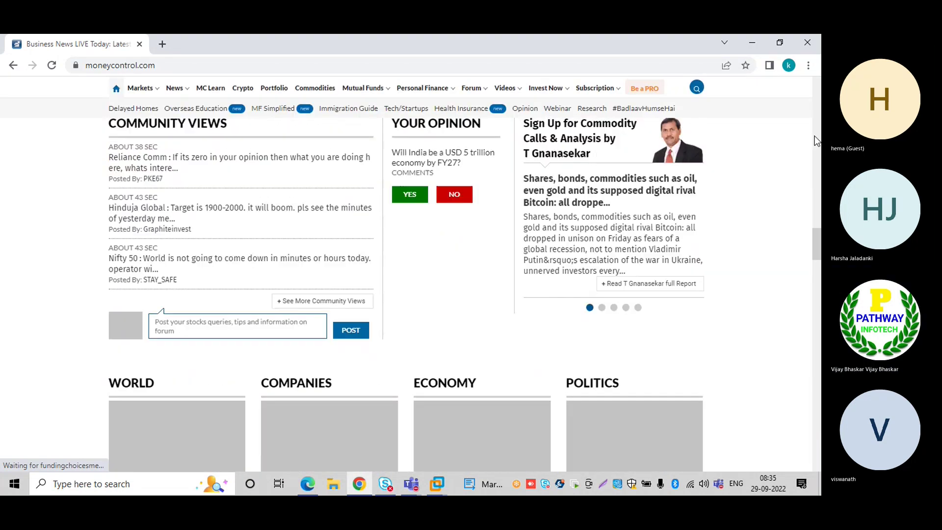
{"action": "scroll", "coordinate": [815, 141], "scroll_direction": "up", "scroll_amount": 5}
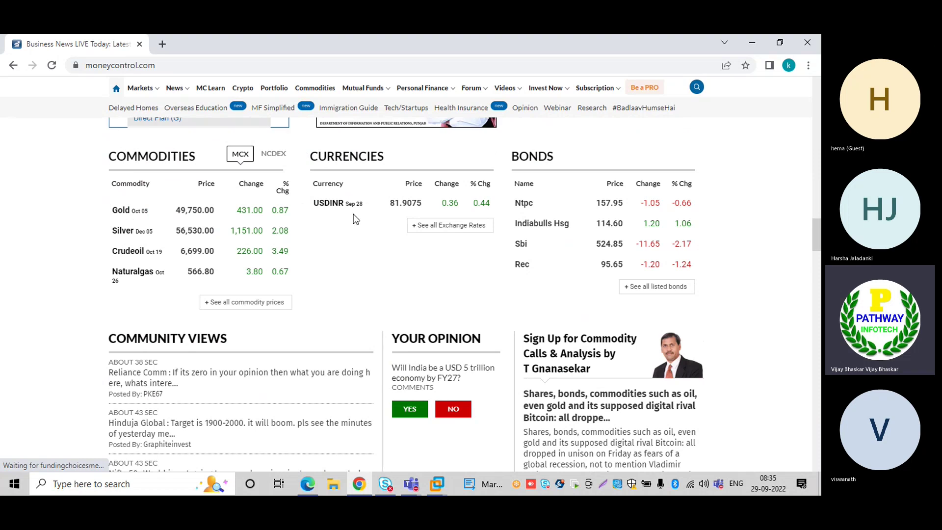
{"action": "left_click", "coordinate": [320, 211]}
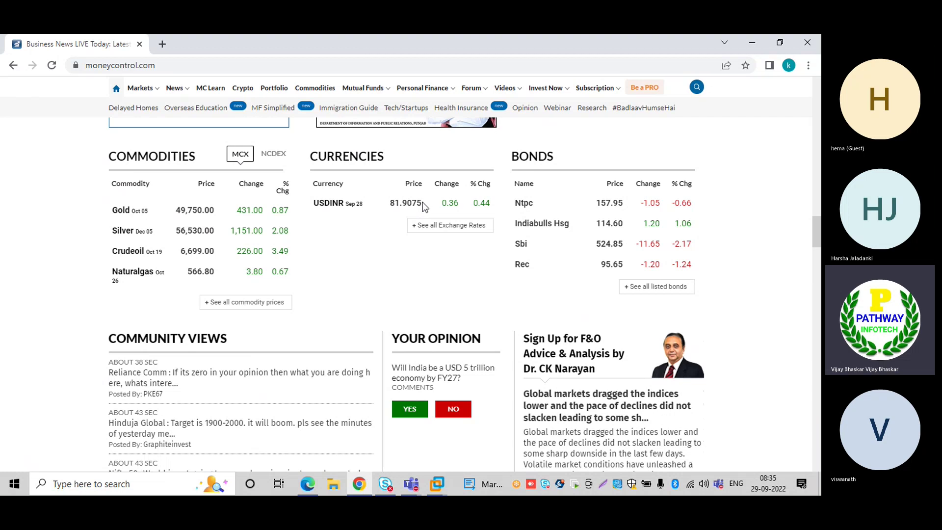
{"action": "left_click_drag", "start_coordinate": [422, 203], "coordinate": [391, 202]}
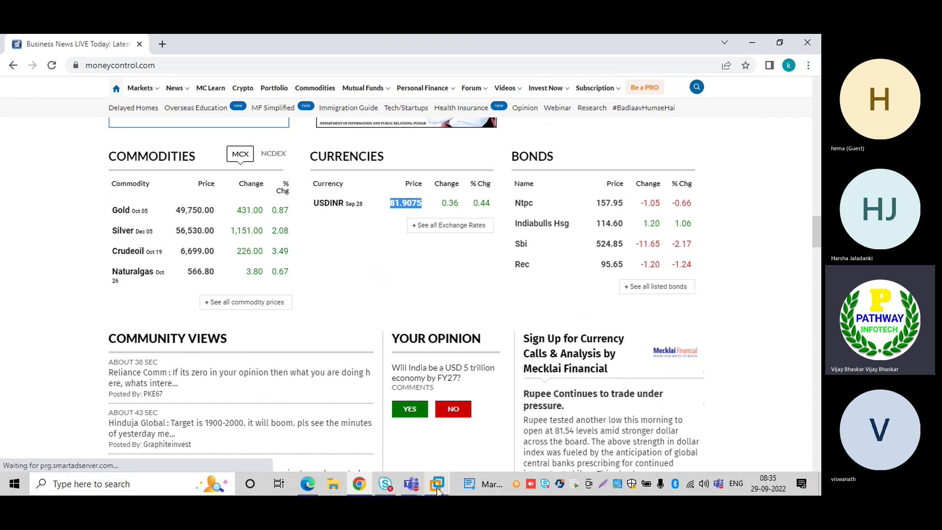
Return to the GE Group workbook and enter "The FC reavaluation we can perform only on Foreign Business Transactions" in cell B604.
{"action": "mouse_move", "coordinate": [437, 485]}
{"action": "left_click", "coordinate": [471, 424]}
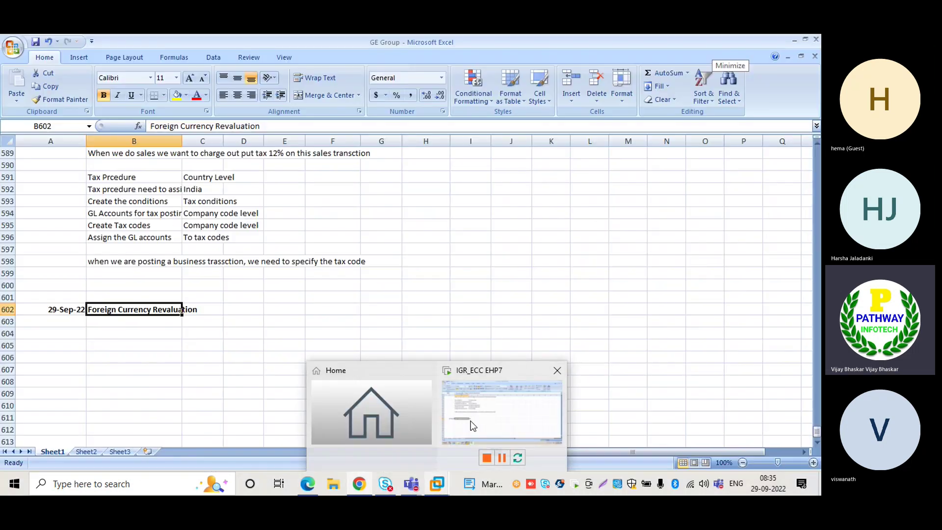
{"action": "left_click", "coordinate": [145, 332]}
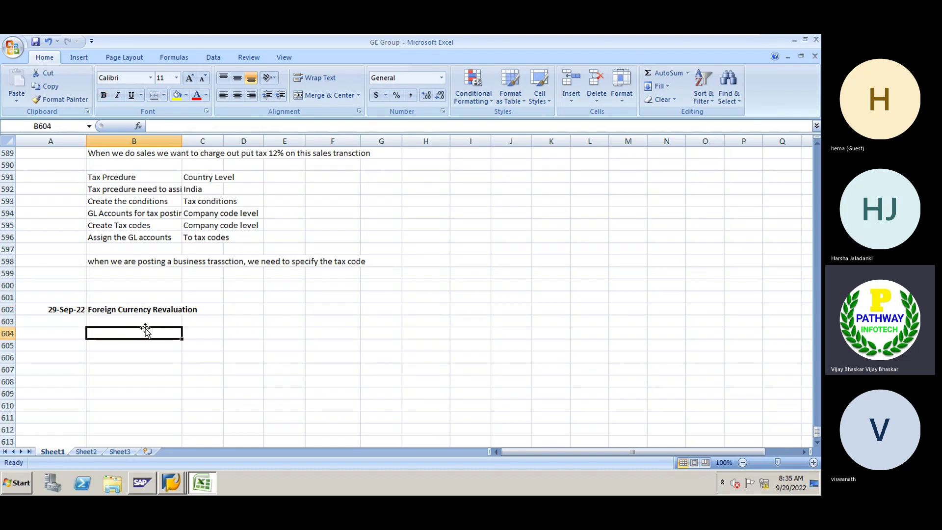
{"action": "type", "text": "The FC"}
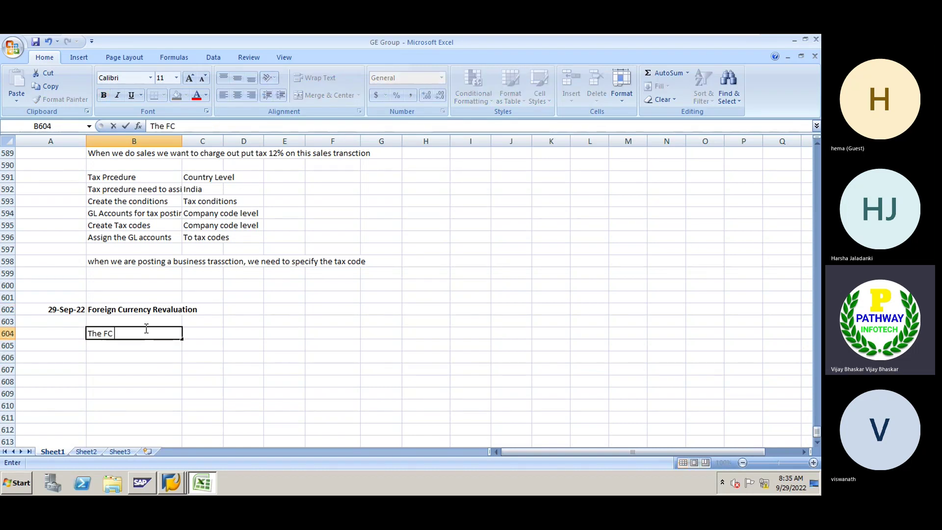
{"action": "type", "text": " reavaluation "}
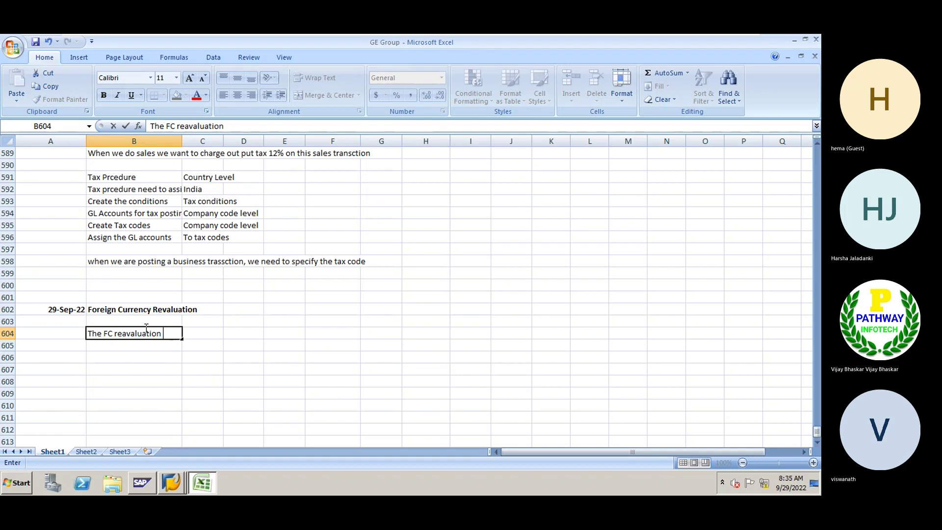
{"action": "type", "text": "we can p"}
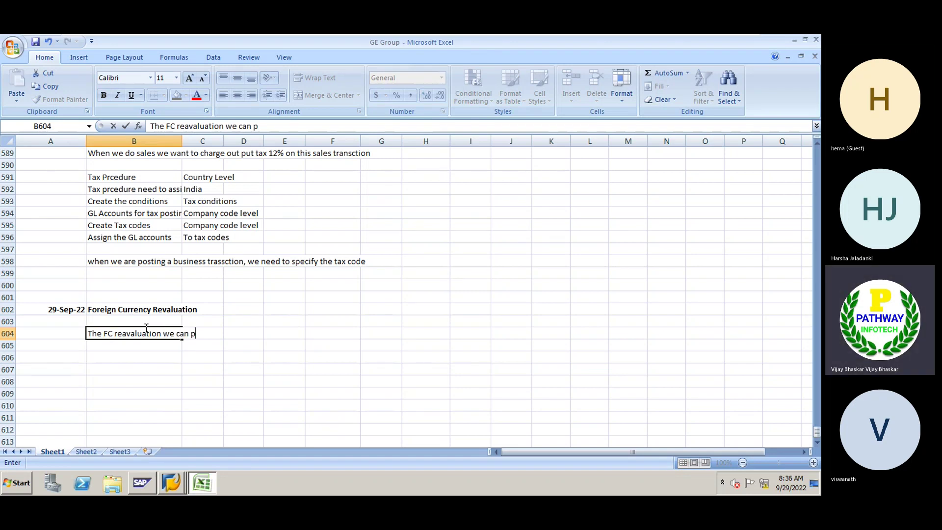
{"action": "type", "text": "erform pr"}
{"action": "key", "text": "BackSpace"}
{"action": "key", "text": "BackSpace"}
{"action": "type", "text": "only on "}
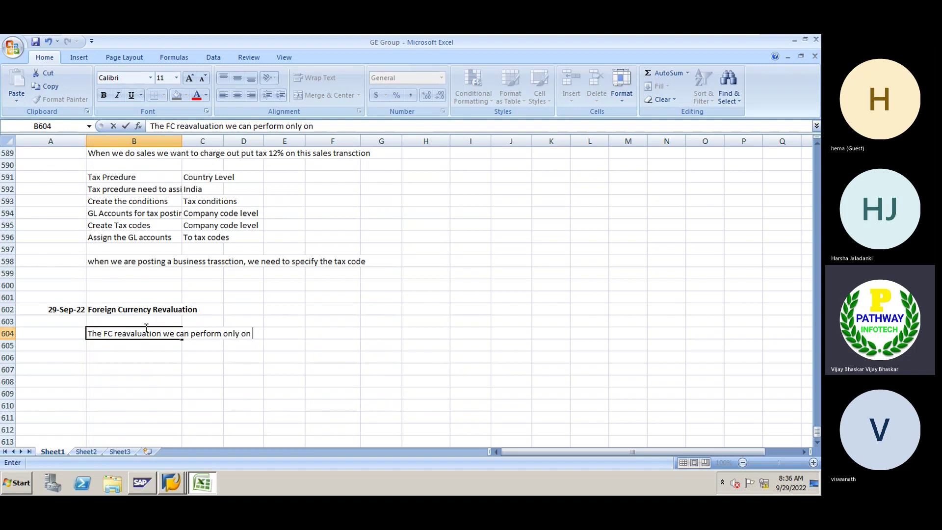
{"action": "type", "text": "Fo"}
{"action": "key", "text": "BackSpace"}
{"action": "type", "text": "ion"}
{"action": "key", "text": "BackSpace"}
{"action": "key", "text": "BackSpace"}
{"action": "type", "text": "or"}
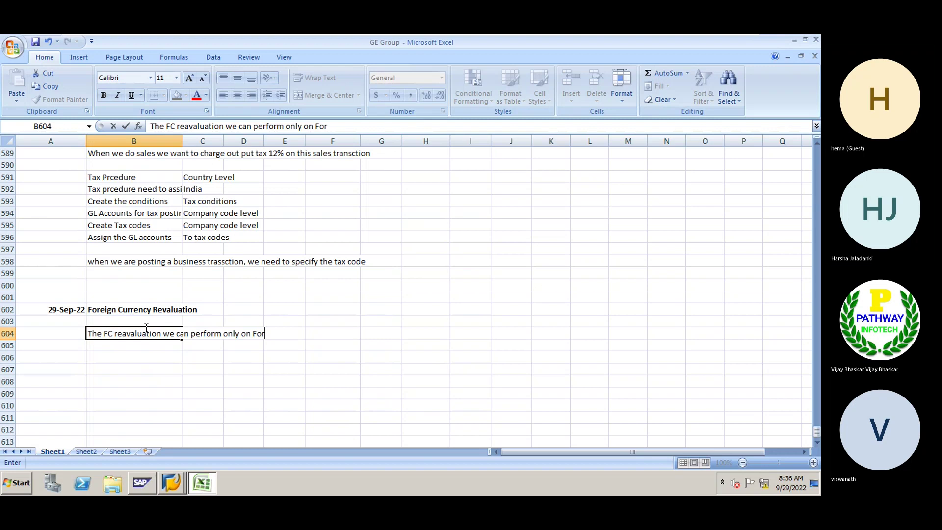
{"action": "type", "text": "eign Busines"}
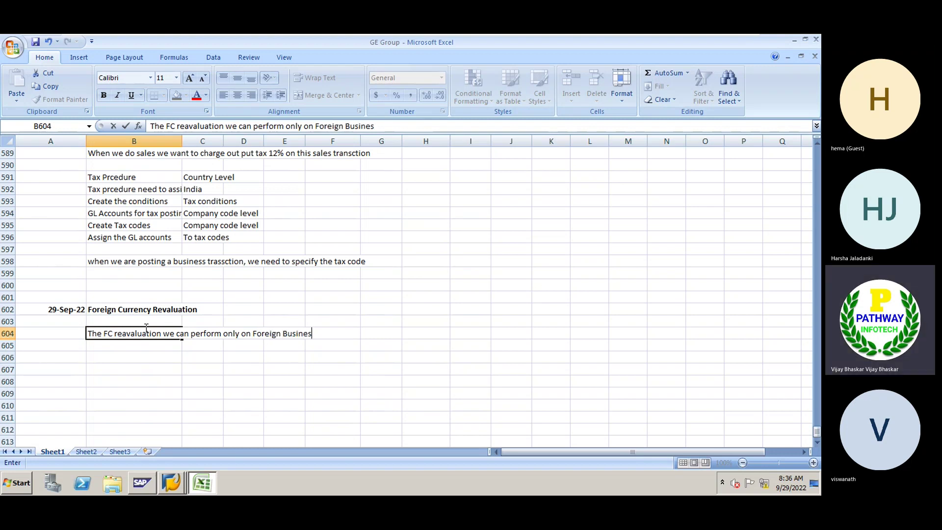
{"action": "type", "text": "s Transactions"}
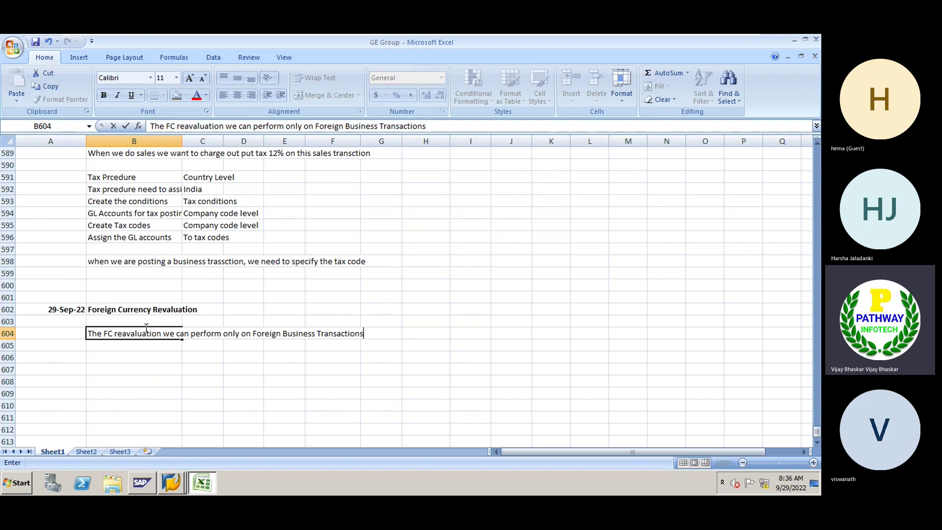
{"action": "key", "text": "Return"}
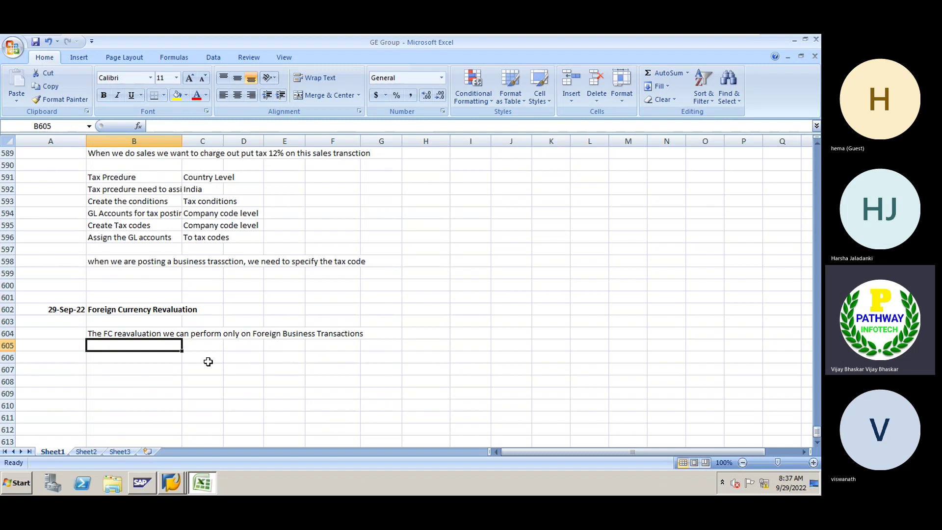
Enter "NOTE: The TF reavaluation can perform on GL, AP & AR" in cell B605.
{"action": "type", "text": "NOTE"}
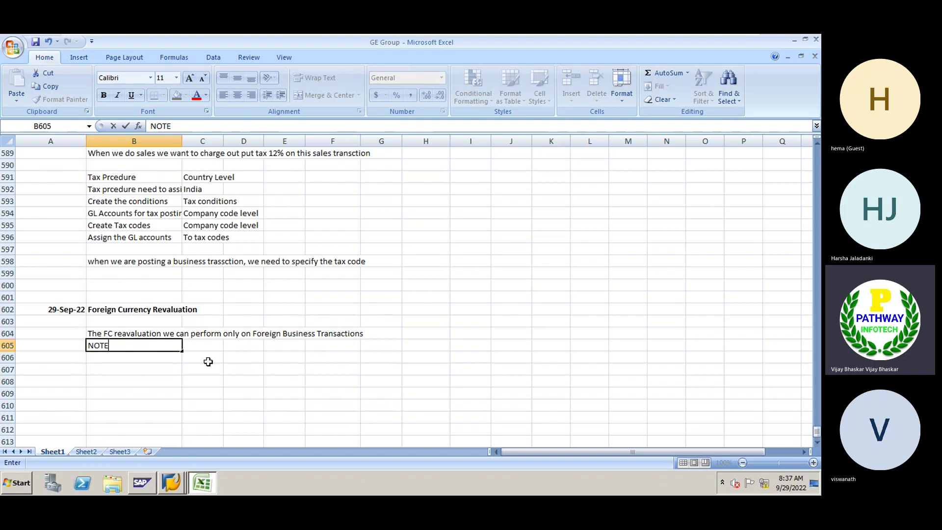
{"action": "type", "text": ": The TF reavaluation"}
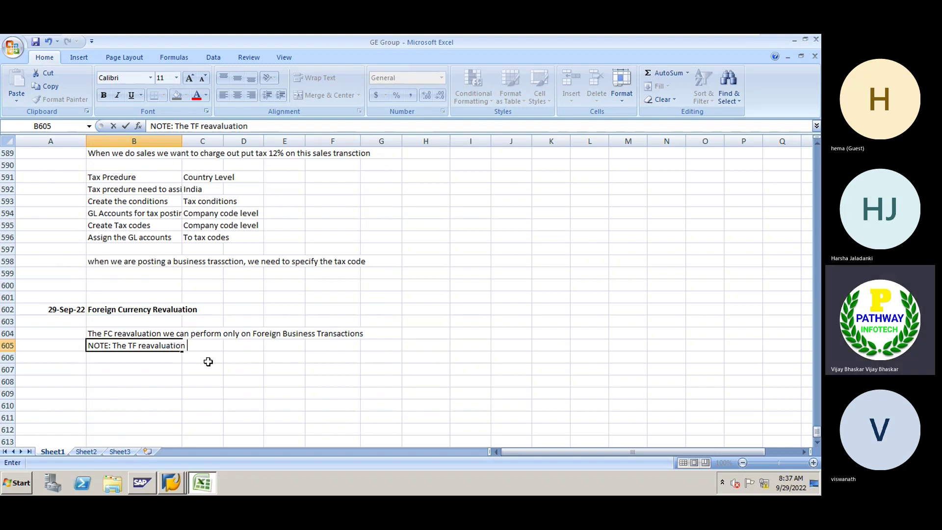
{"action": "type", "text": " can we"}
{"action": "key", "text": "BackSpace"}
{"action": "key", "text": "BackSpace"}
{"action": "type", "text": "per"}
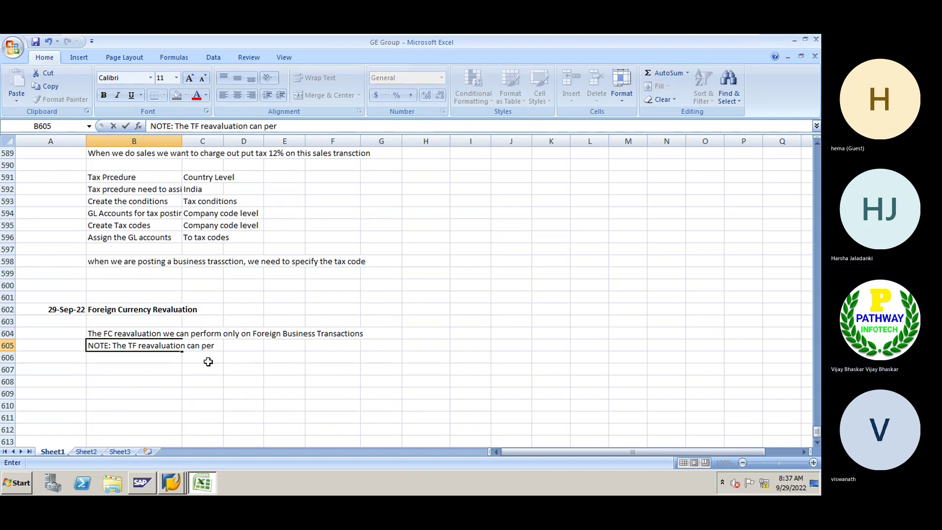
{"action": "type", "text": "form on GL, AP & AR"}
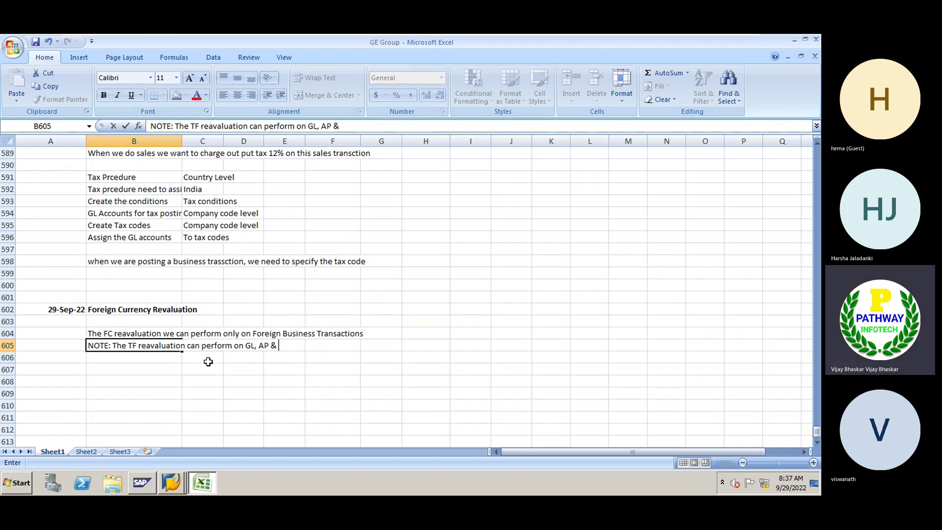
{"action": "key", "text": "Return"}
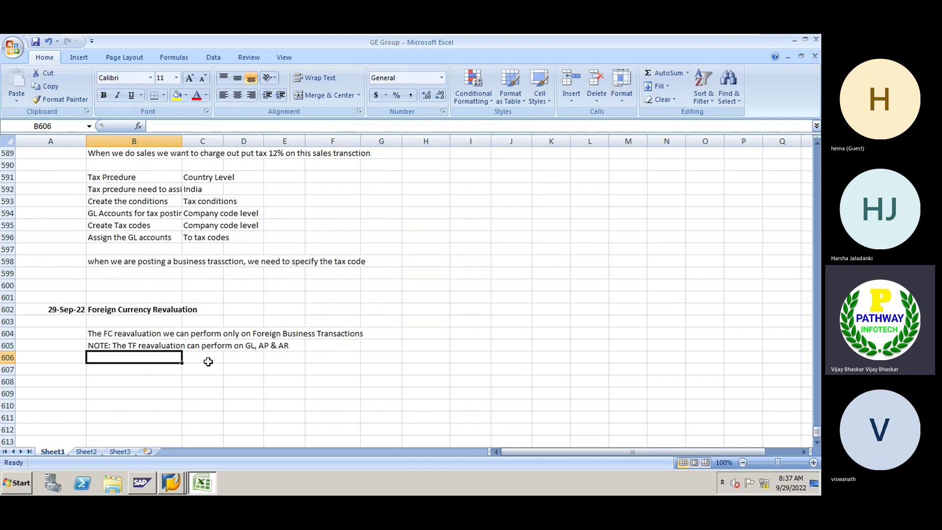
Correct the abbreviation before "reavaluation" in the B605 note so that it reads "TC".
{"action": "double_click", "coordinate": [137, 343]}
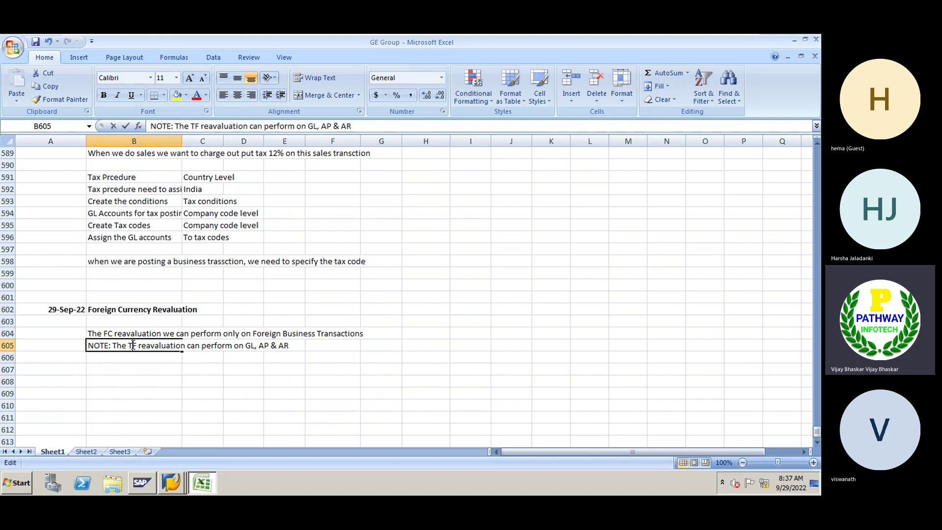
{"action": "key", "text": "BackSpace"}
{"action": "type", "text": "C"}
{"action": "key", "text": "Return"}
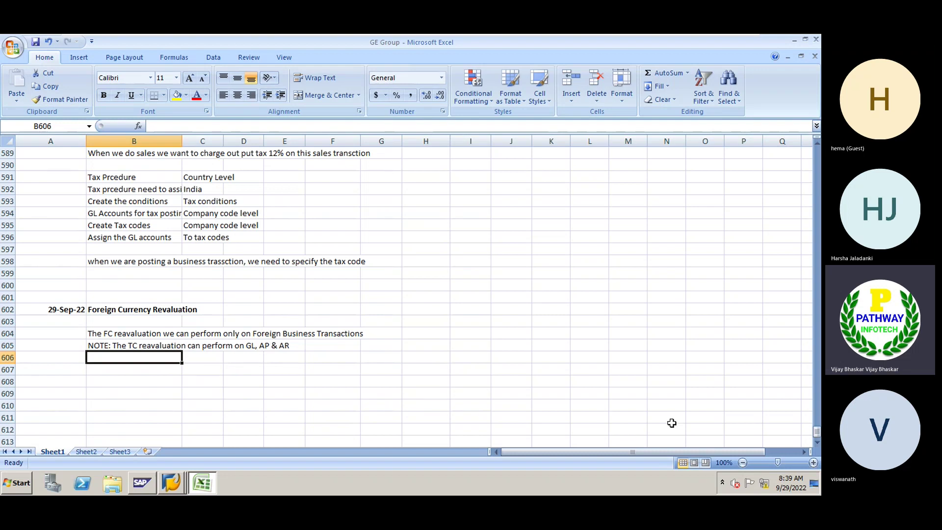
Enter the labels "Un-Realized" in cell B607 and "Realized" in cell B608.
{"action": "scroll", "coordinate": [816, 447], "scroll_direction": "down", "scroll_amount": 2}
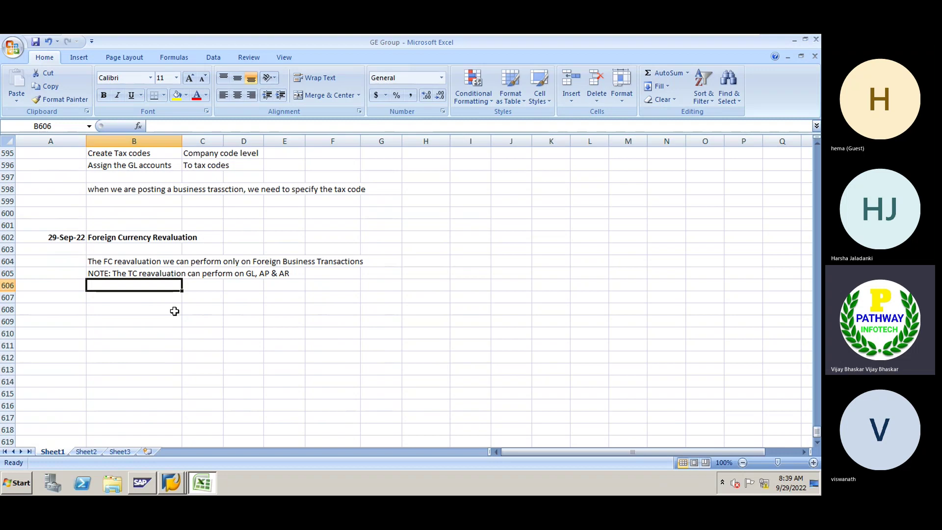
{"action": "key", "text": "Down"}
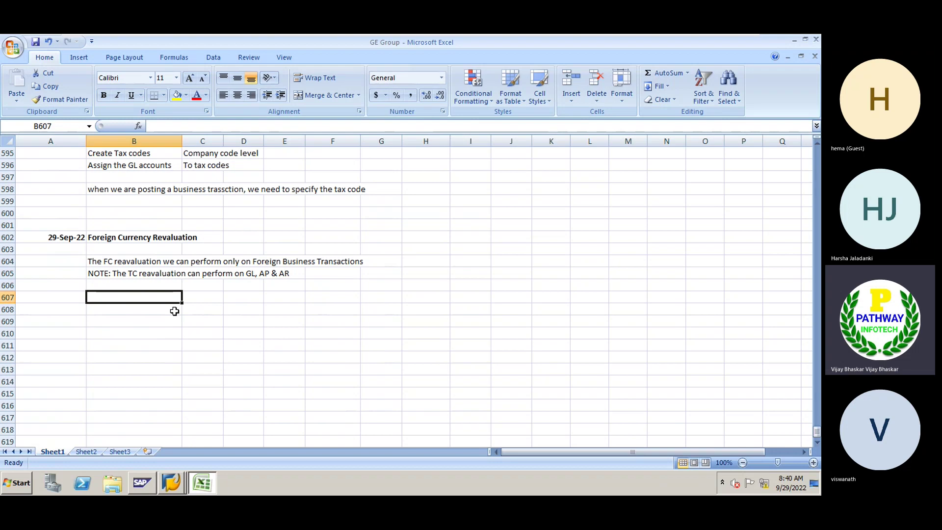
{"action": "type", "text": "Un"}
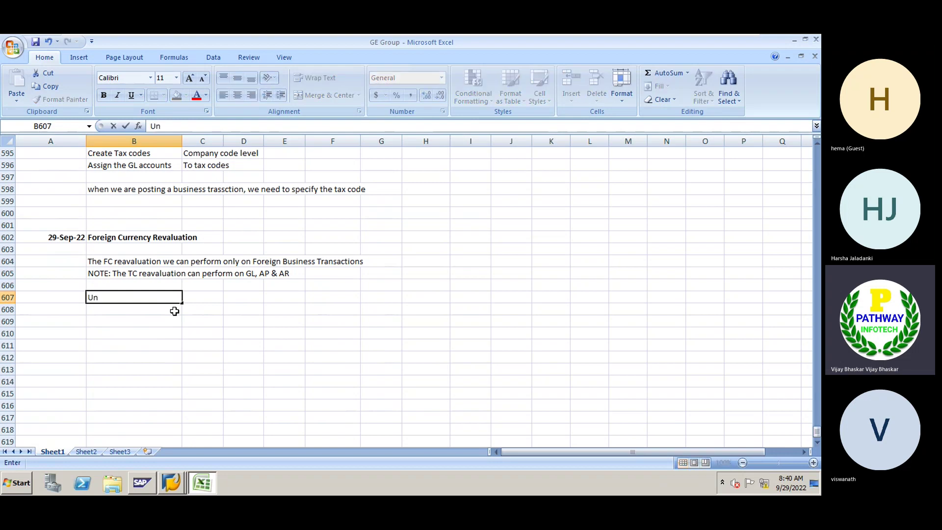
{"action": "type", "text": "-Rea;li"}
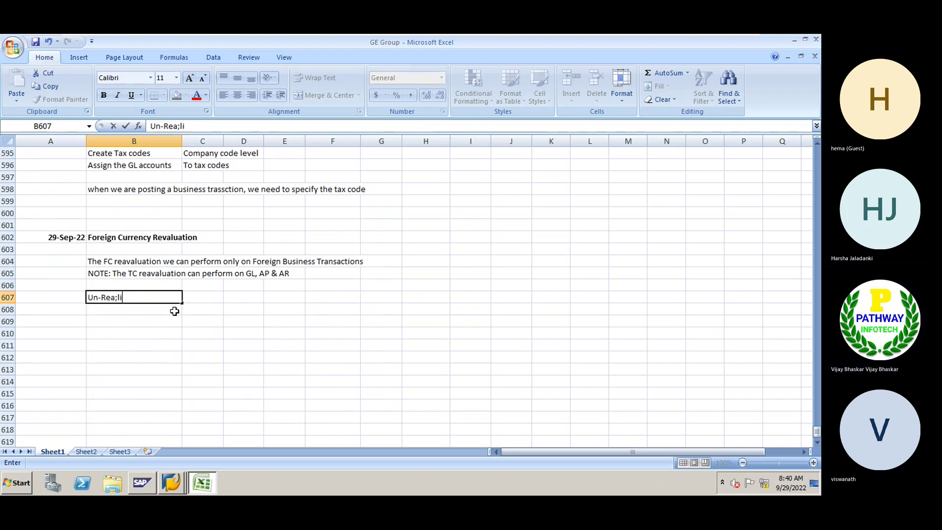
{"action": "key", "text": "BackSpace"}
{"action": "key", "text": "BackSpace"}
{"action": "key", "text": "BackSpace"}
{"action": "type", "text": "lis"}
{"action": "key", "text": "BackSpace"}
{"action": "type", "text": "zed"}
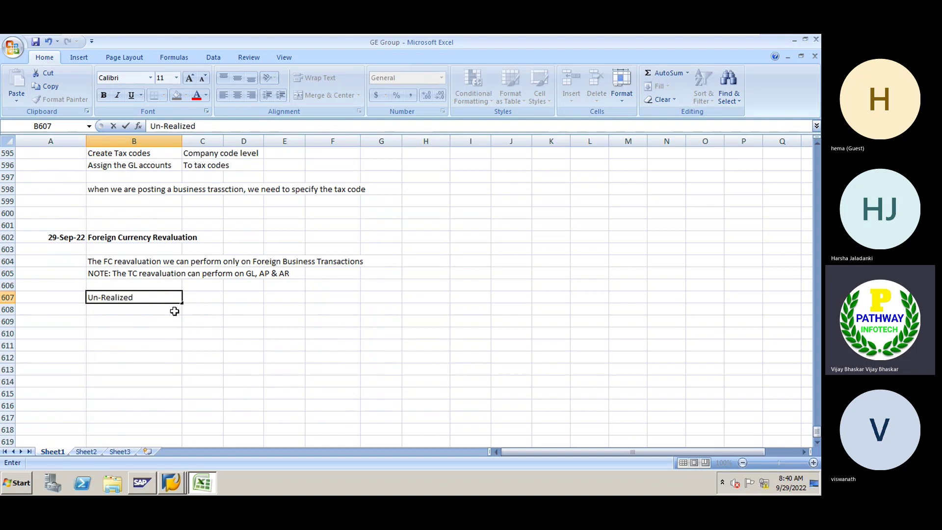
{"action": "key", "text": "Return"}
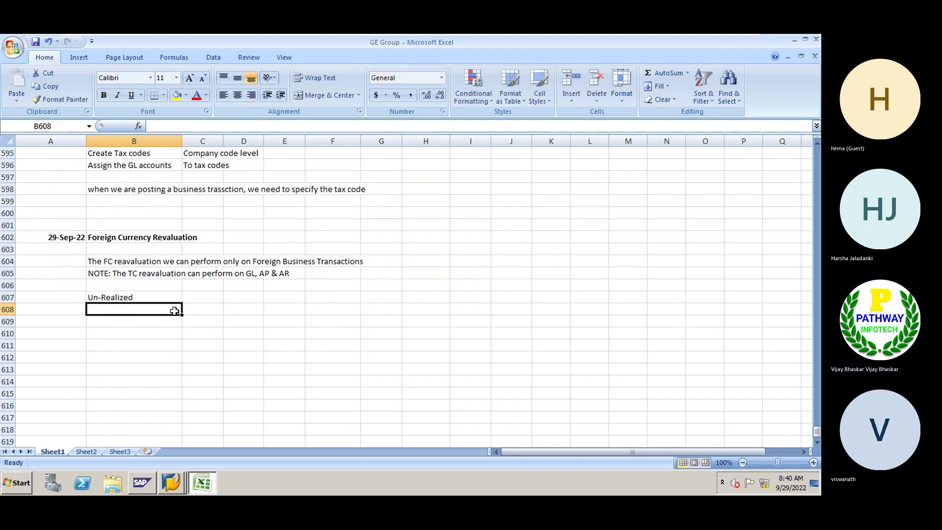
{"action": "type", "text": "REalized"}
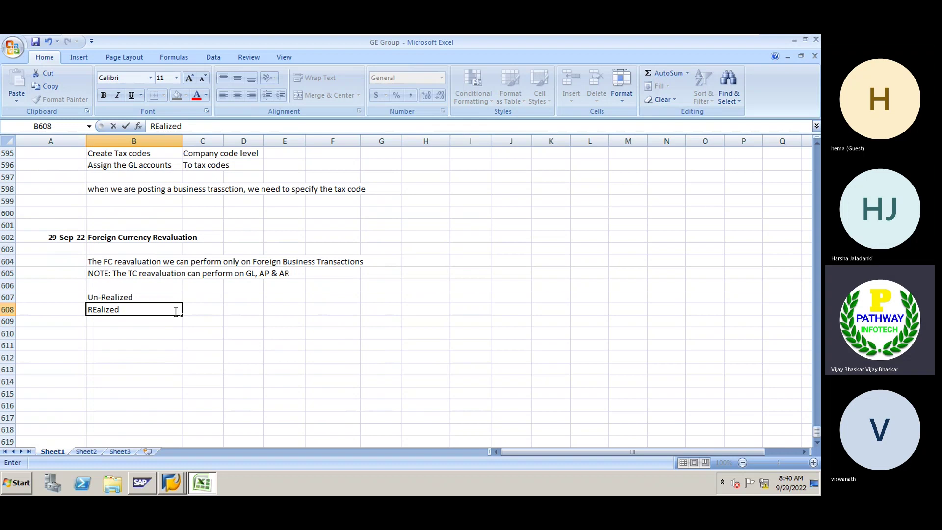
{"action": "key", "text": "Return"}
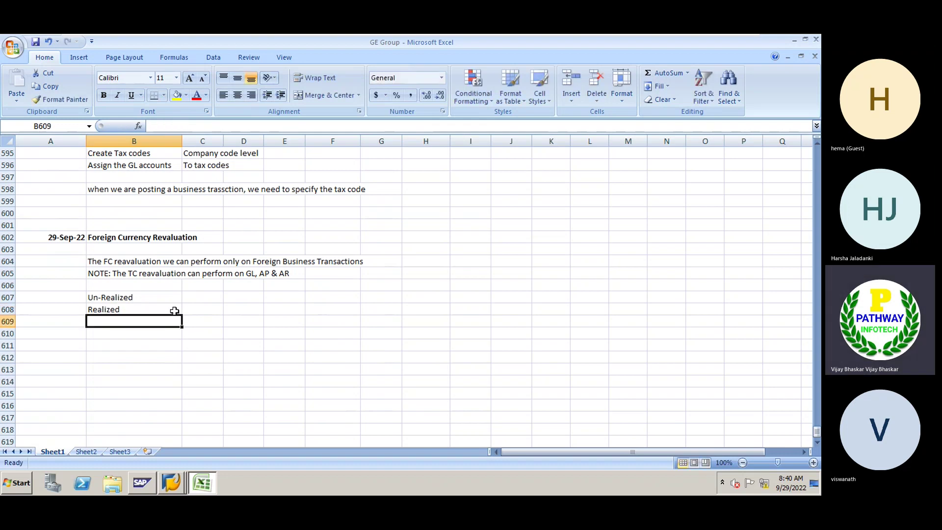
Make the Un-Realized and Realized labels in B607:B608 bold.
{"action": "left_click", "coordinate": [110, 295]}
{"action": "key", "text": "shift+Down"}
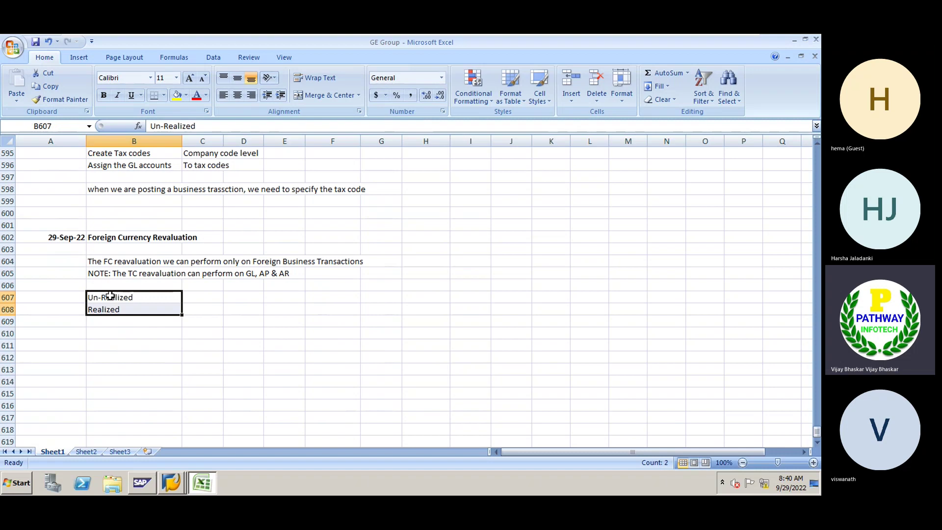
{"action": "key", "text": "ctrl+b"}
Begin the Un-Realized explanation in cell C607 with "The payment not yet maded, but as part of month end, we need to know".
{"action": "left_click", "coordinate": [186, 298]}
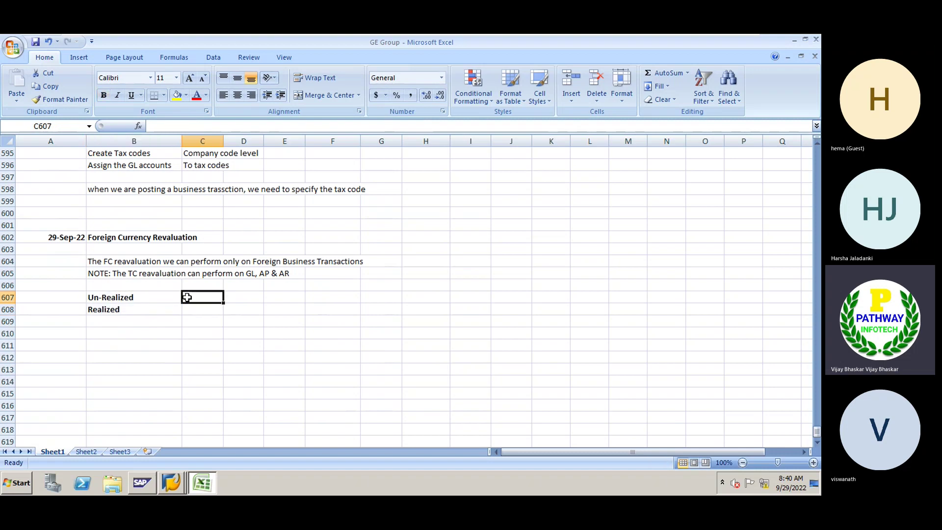
{"action": "type", "text": "T"}
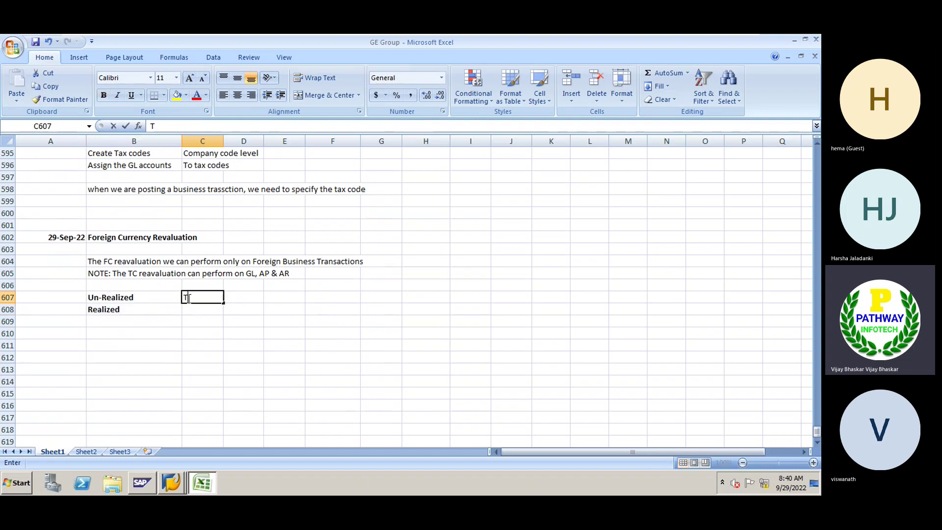
{"action": "type", "text": "he"}
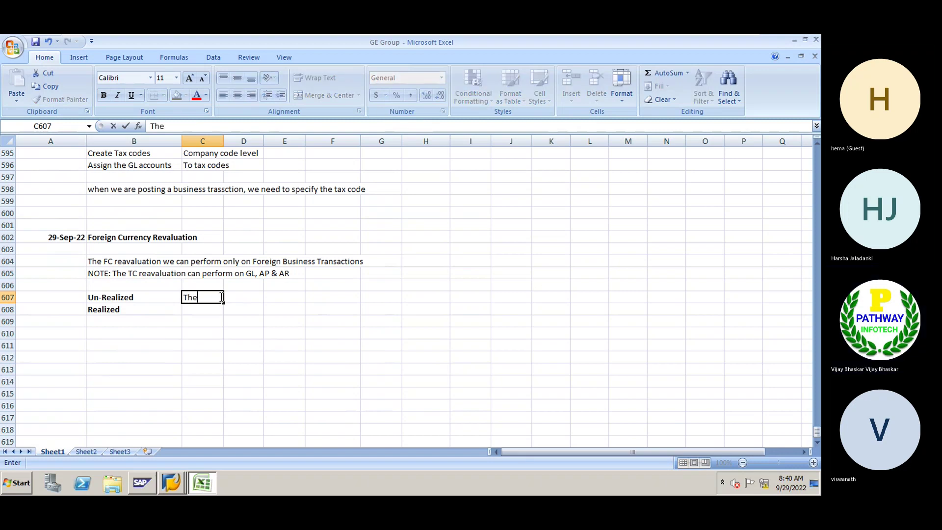
{"action": "type", "text": " payment "}
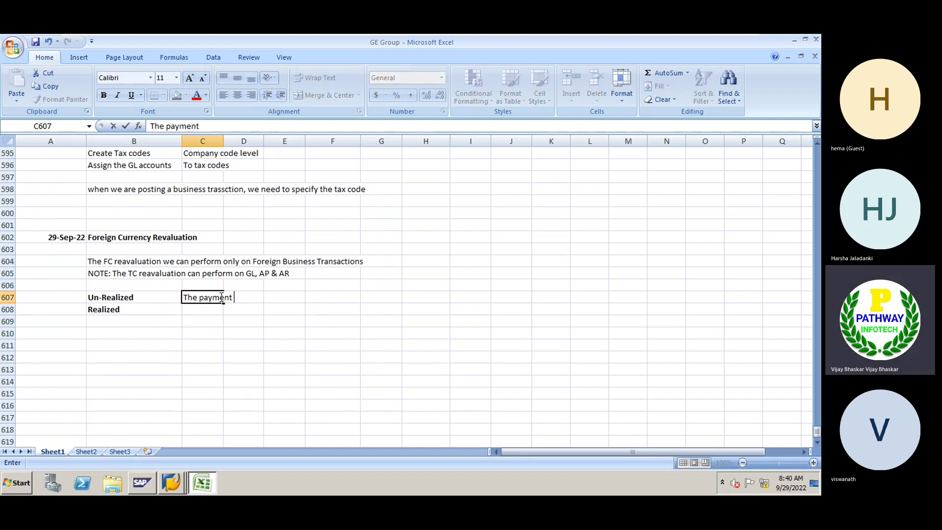
{"action": "type", "text": "not yet maded"}
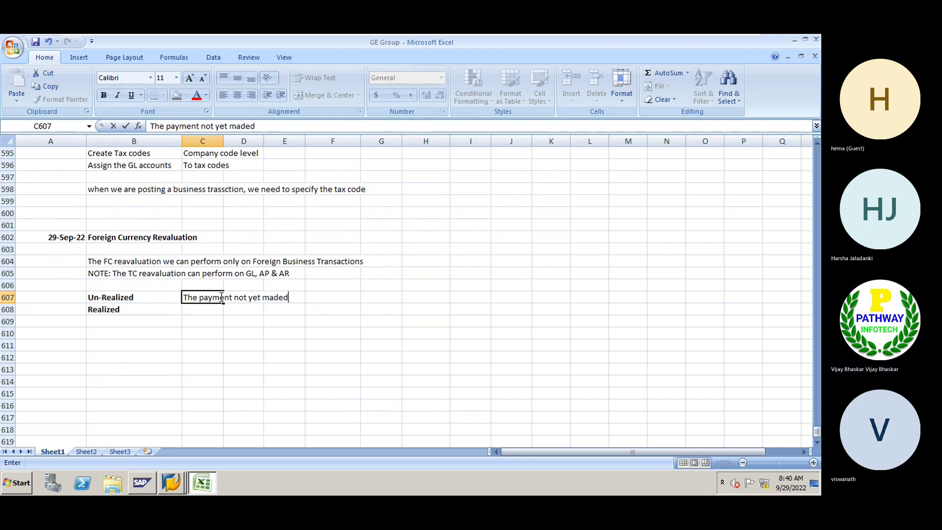
{"action": "type", "text": ", but as part of "}
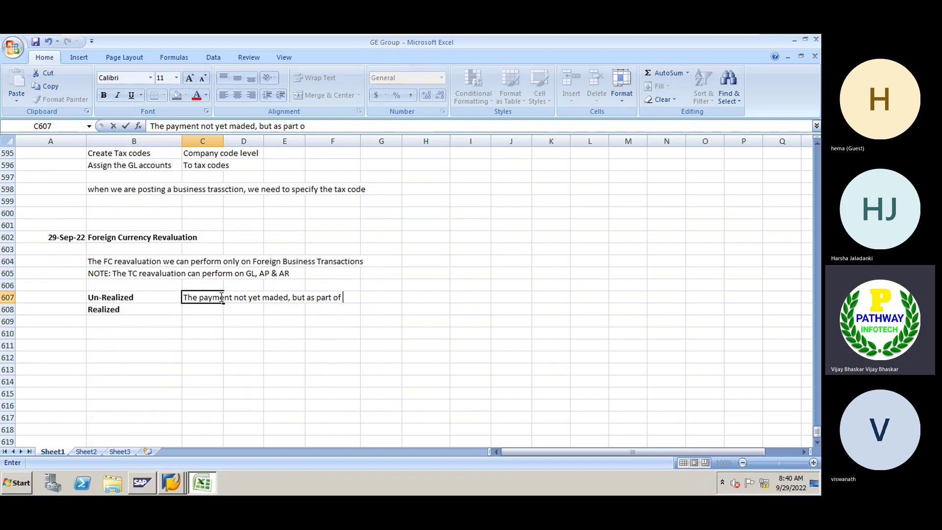
{"action": "type", "text": "month end, we"}
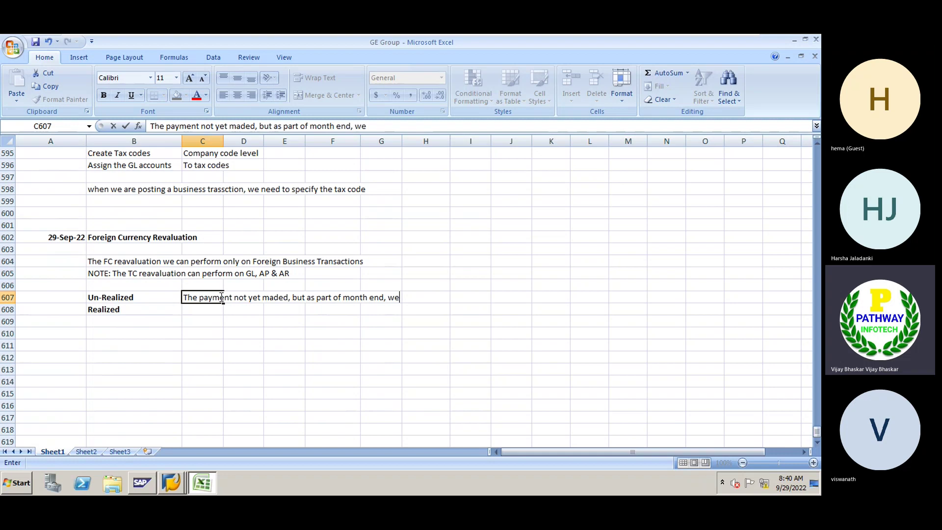
{"action": "type", "text": " need to know"}
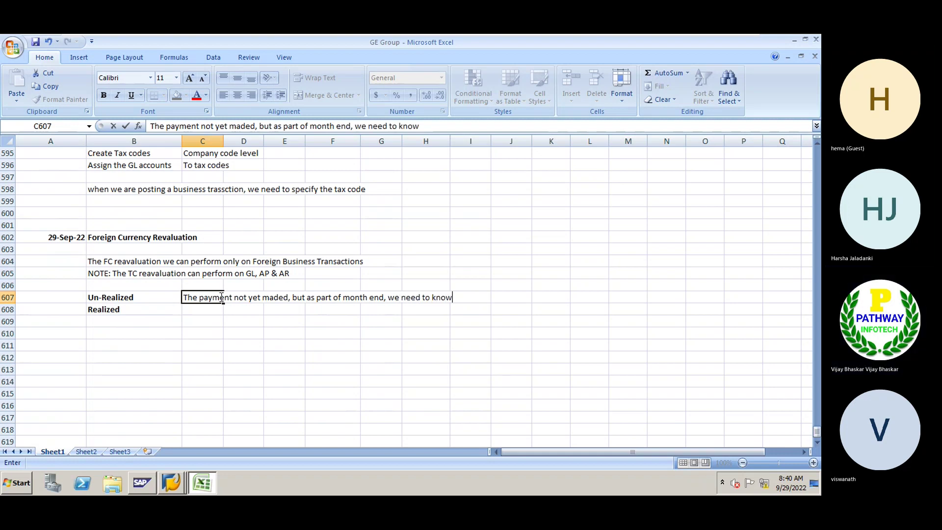
Complete the C607 explanation with "... whether we are in profit or loss, due to exchange rate fhcngaes in business transaction".
{"action": "type", "text": "... wher"}
{"action": "key", "text": "BackSpace"}
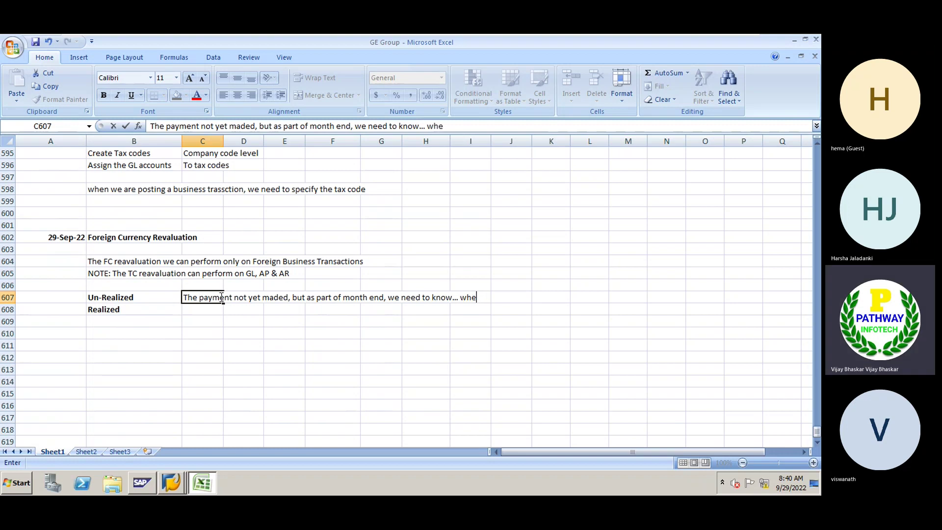
{"action": "type", "text": "ther"}
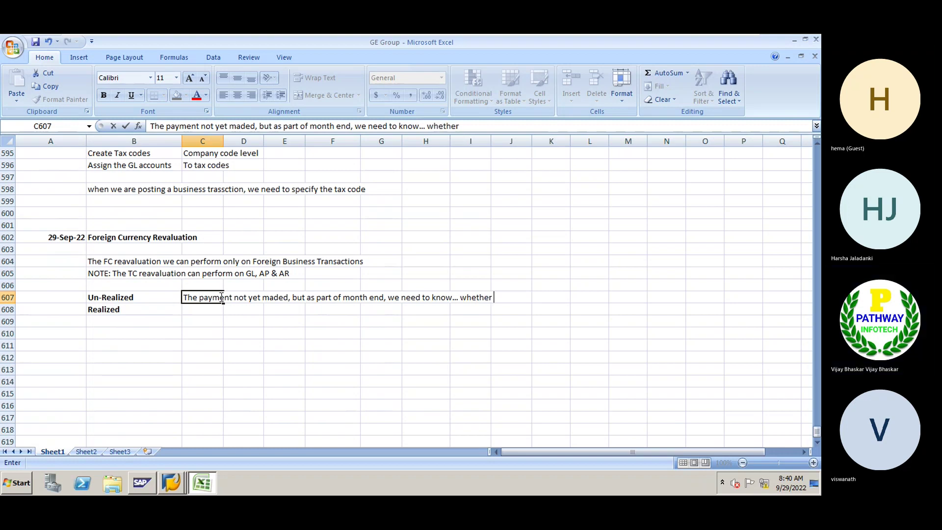
{"action": "type", "text": " we"}
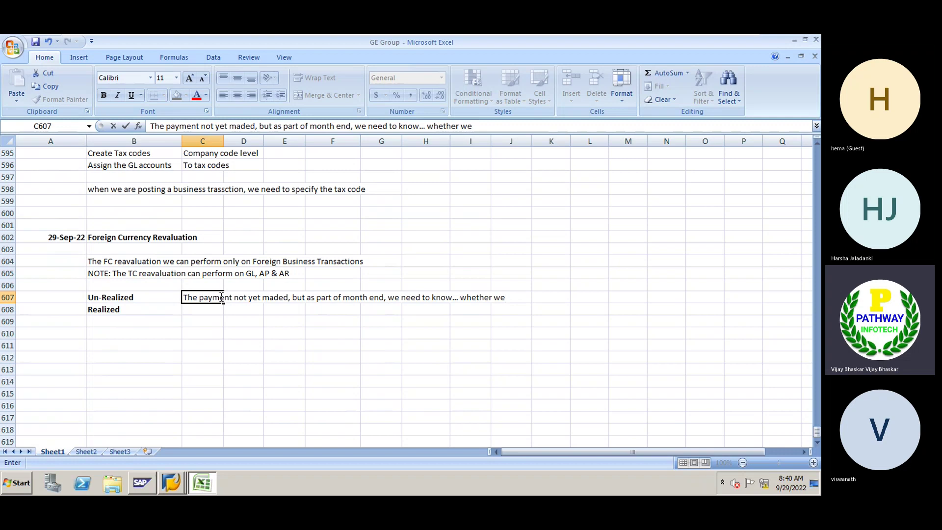
{"action": "type", "text": " are in pro"}
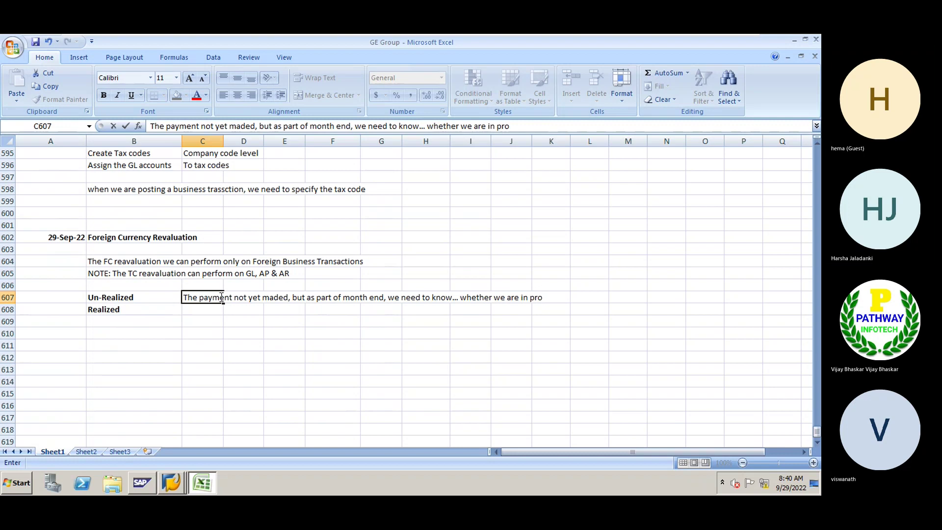
{"action": "type", "text": "fit or lo"}
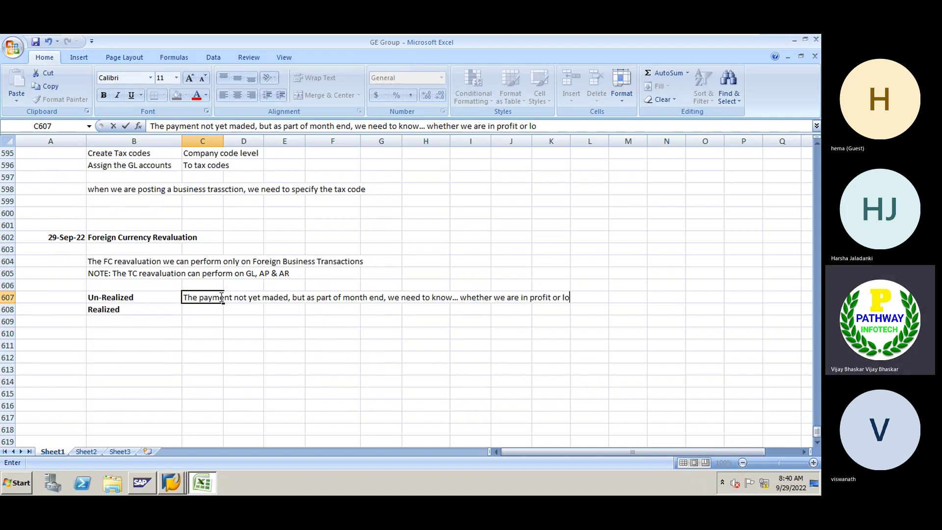
{"action": "type", "text": "ss, due t"}
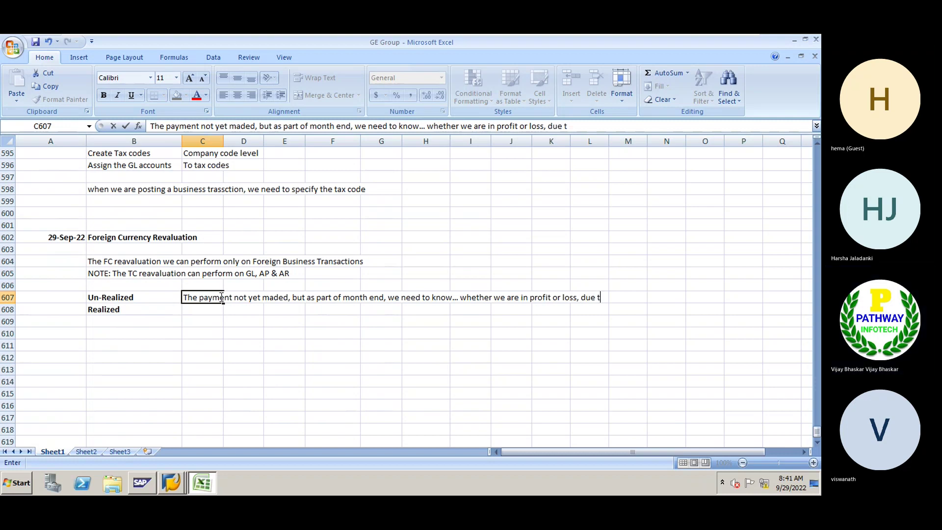
{"action": "type", "text": "o exchange rate"}
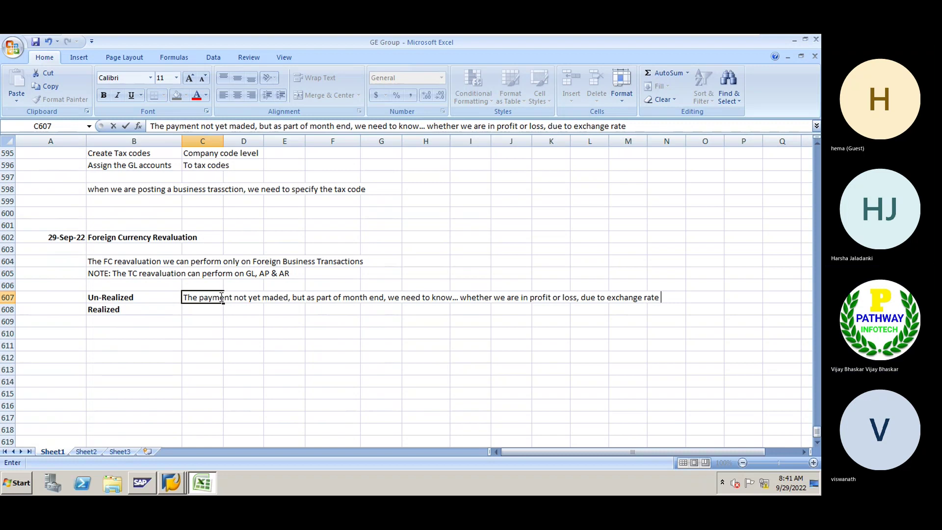
{"action": "type", "text": " fhcngaes in busine"}
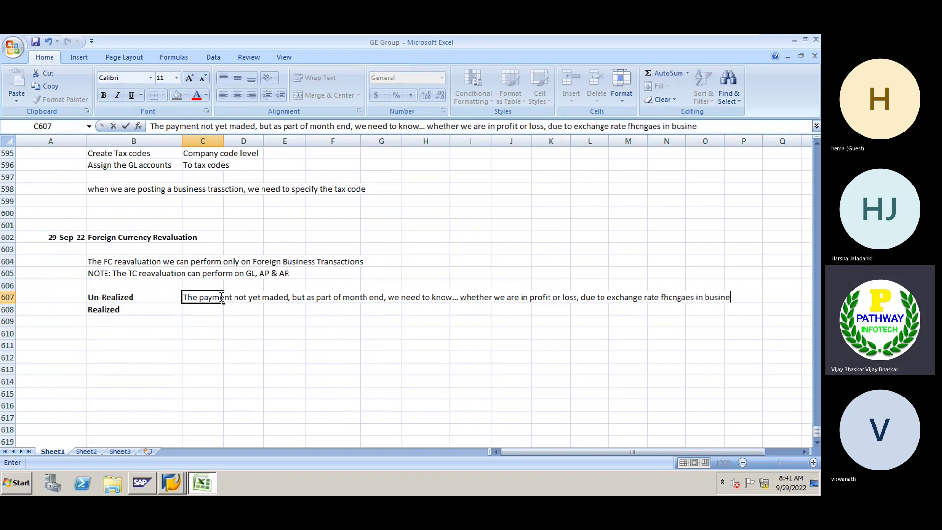
{"action": "type", "text": "ss transaction"}
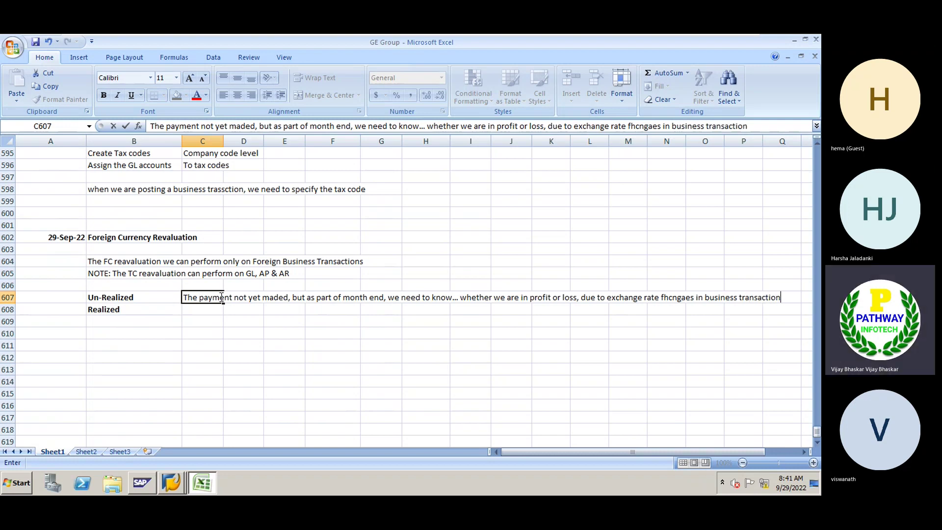
{"action": "key", "text": "Return"}
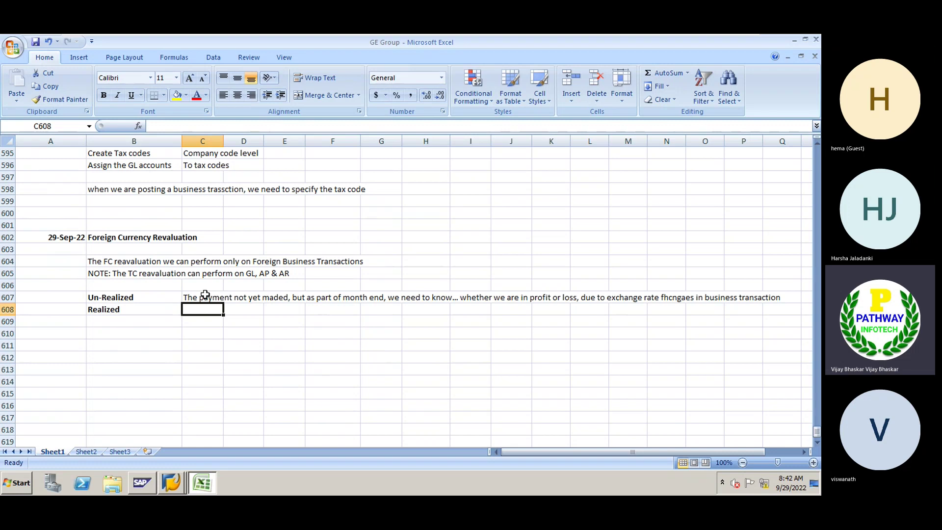
Edit the misspelled word after "exchange rate" in the C607 explanation so that it reads "changaes".
{"action": "left_click", "coordinate": [205, 294]}
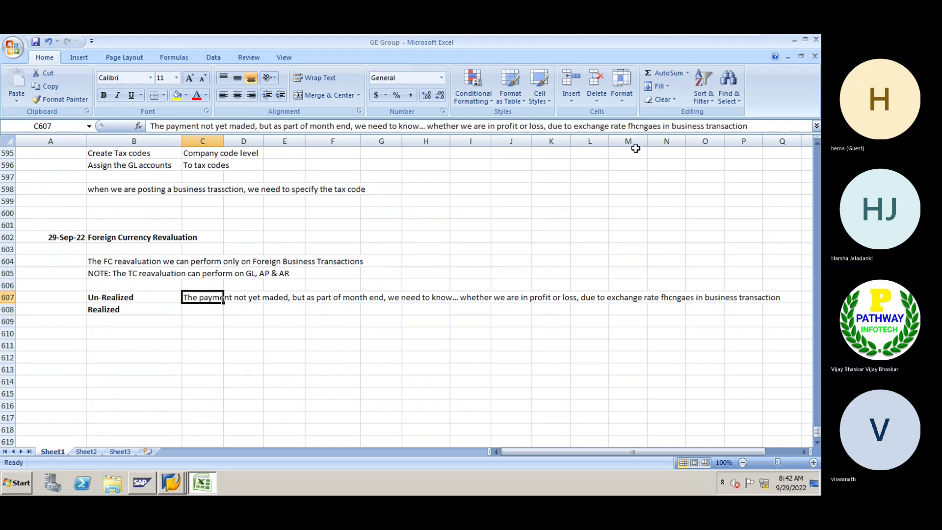
{"action": "left_click", "coordinate": [636, 126]}
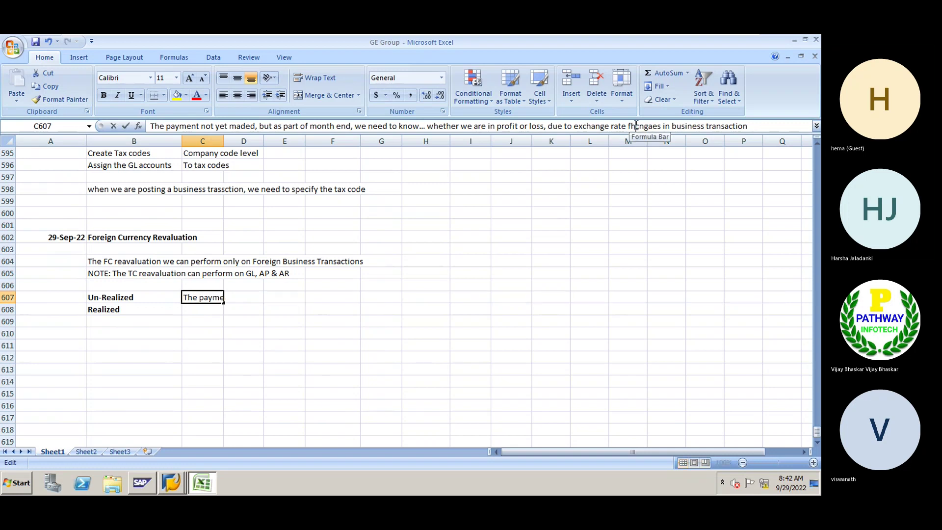
{"action": "key", "text": "BackSpace"}
{"action": "key", "text": "BackSpace"}
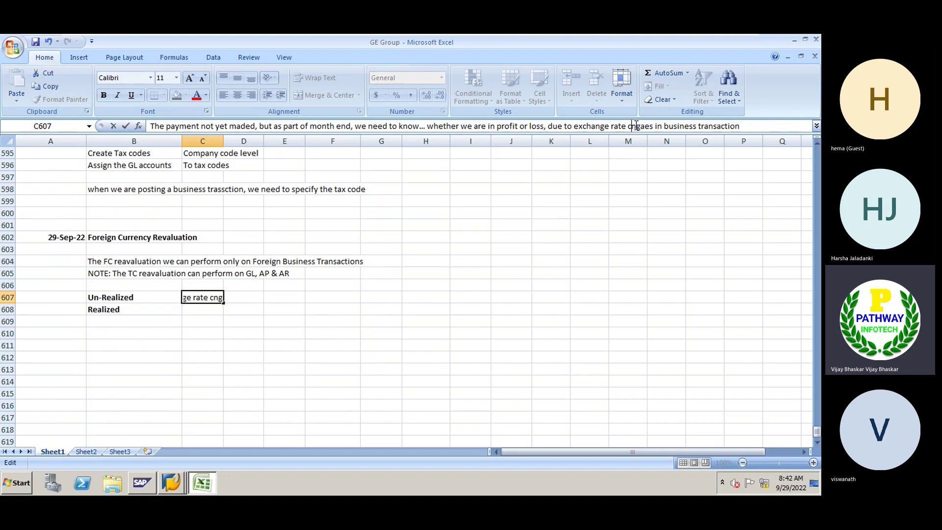
{"action": "type", "text": "ha"}
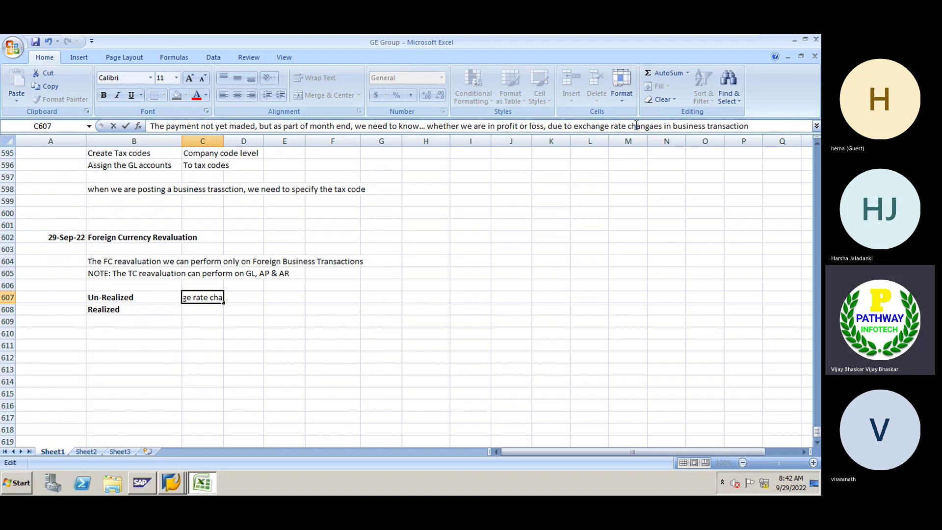
{"action": "key", "text": "Return"}
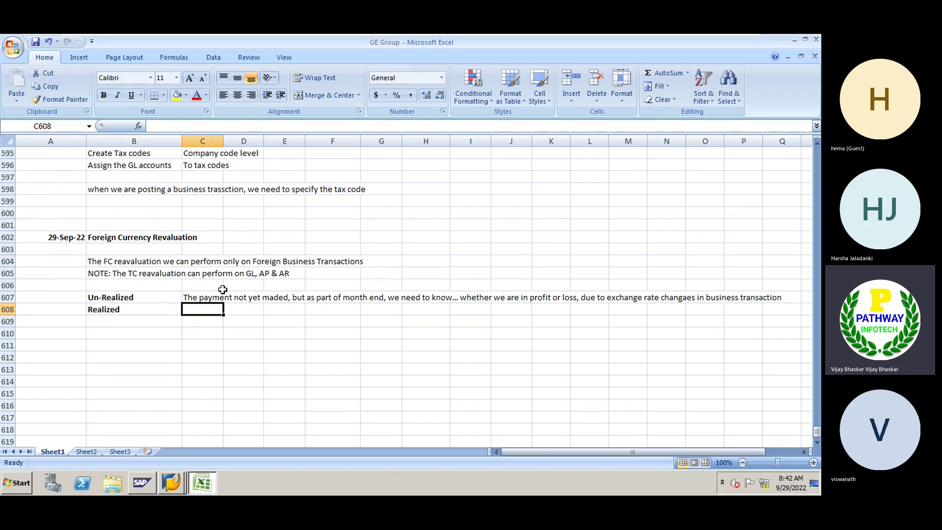
Enter the Realized explanation "Once we do the payment to vendor, then we will come to know realized profit or Loss" in cell C608.
{"action": "type", "text": "O"}
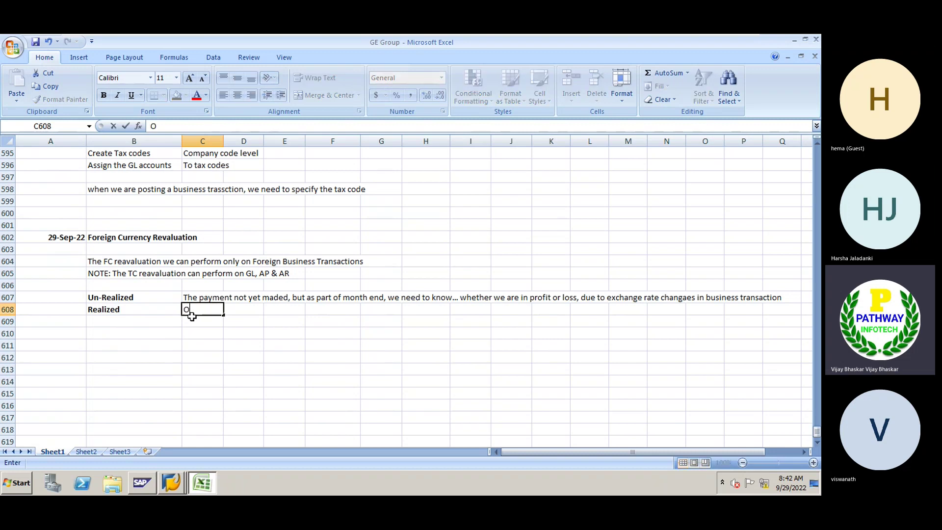
{"action": "type", "text": "nce we do th"}
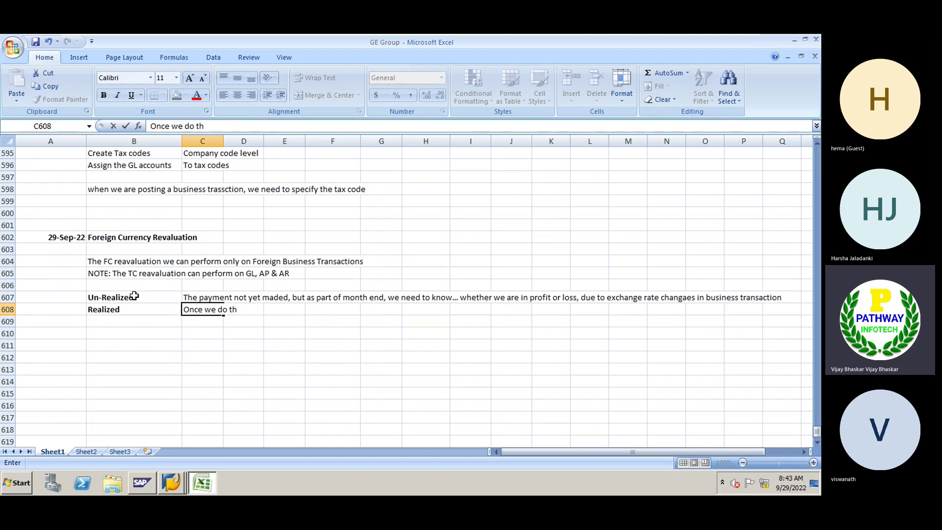
{"action": "type", "text": "e payment to vend"}
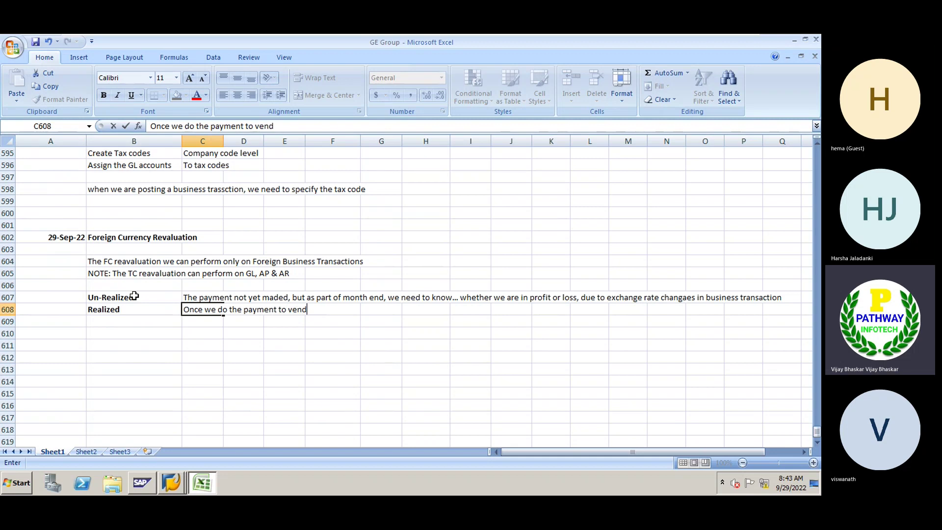
{"action": "type", "text": "or"}
{"action": "type", "text": ", then we will cme"}
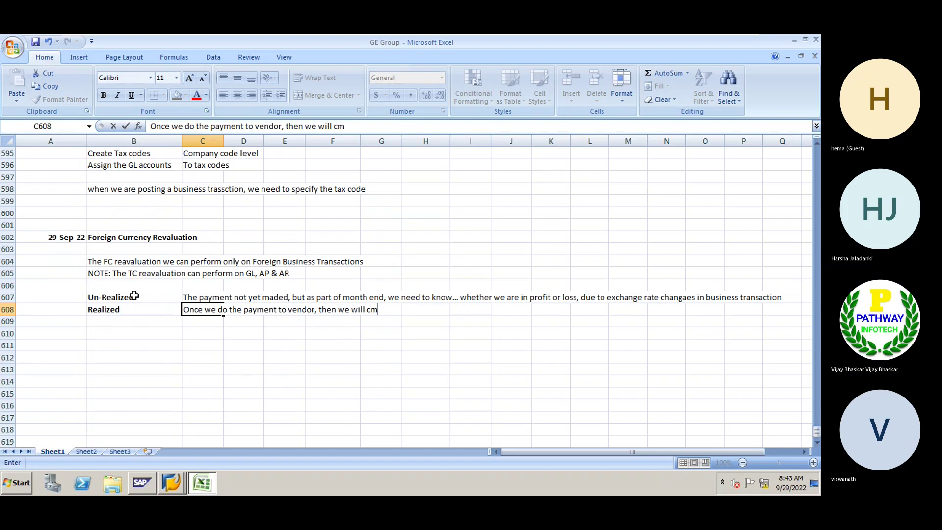
{"action": "key", "text": "BackSpace"}
{"action": "key", "text": "BackSpace"}
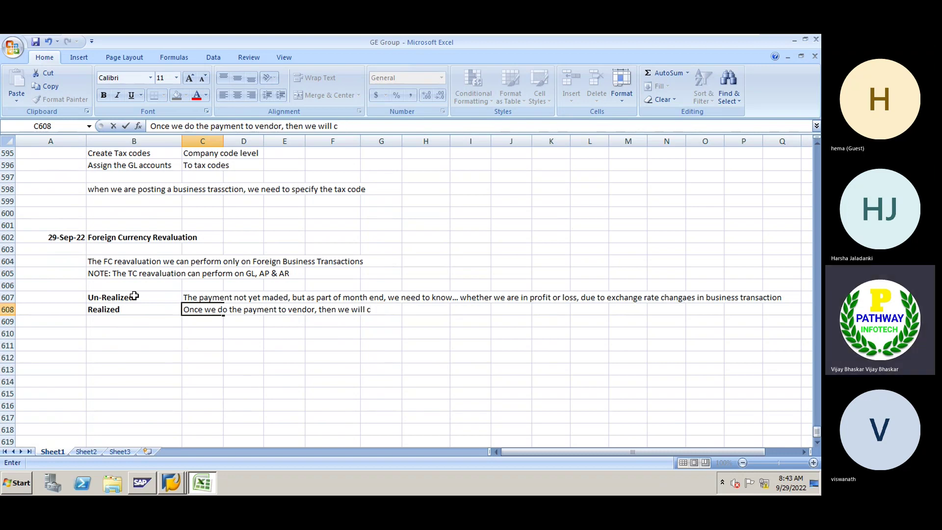
{"action": "type", "text": "ome to know p"}
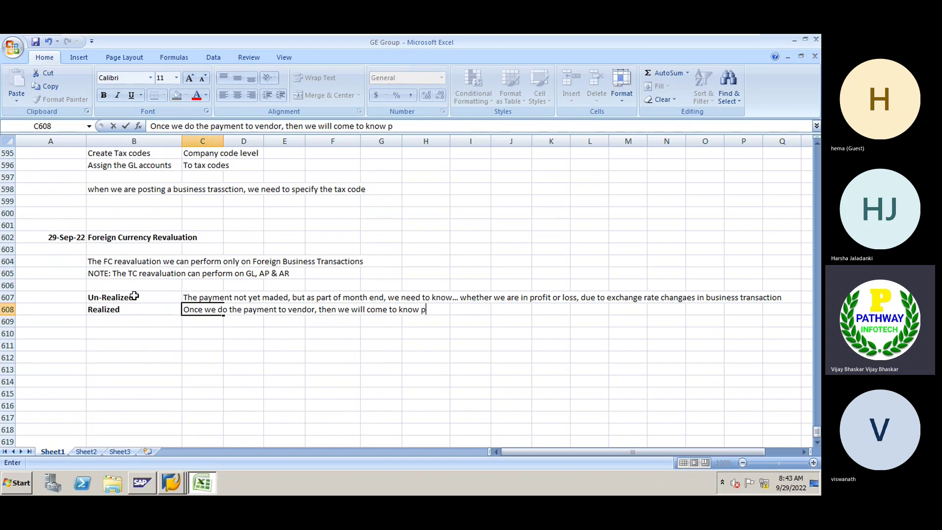
{"action": "key", "text": "BackSpace"}
{"action": "type", "text": "reali"}
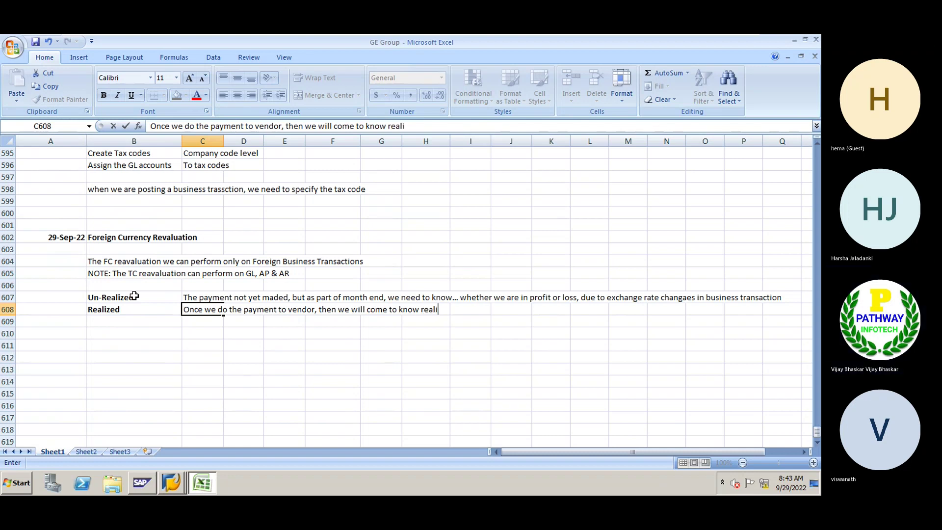
{"action": "type", "text": "zed profit or "}
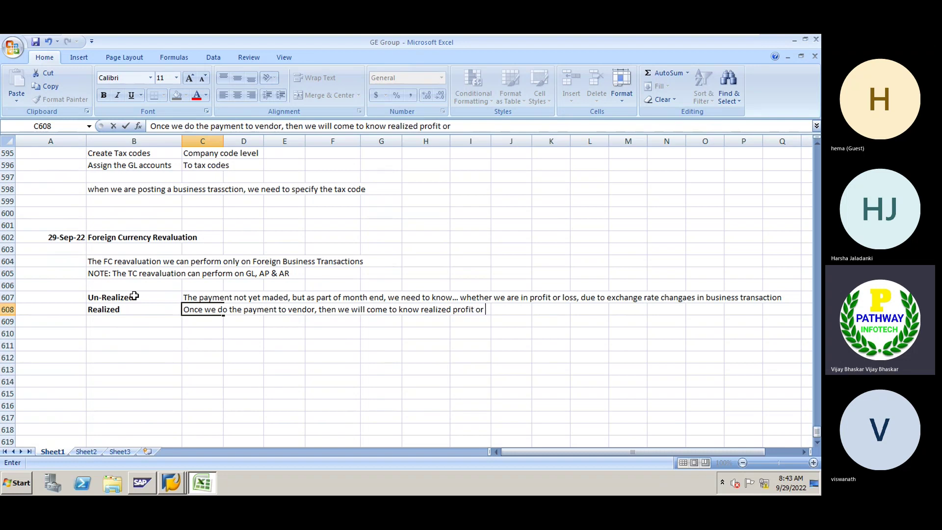
{"action": "type", "text": "Loss"}
{"action": "key", "text": "Return"}
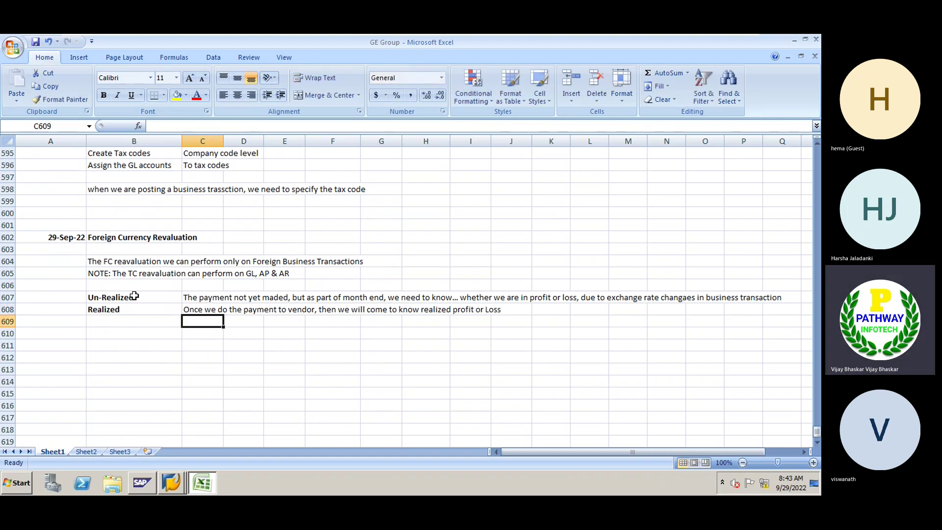
{"action": "left_click", "coordinate": [118, 296]}
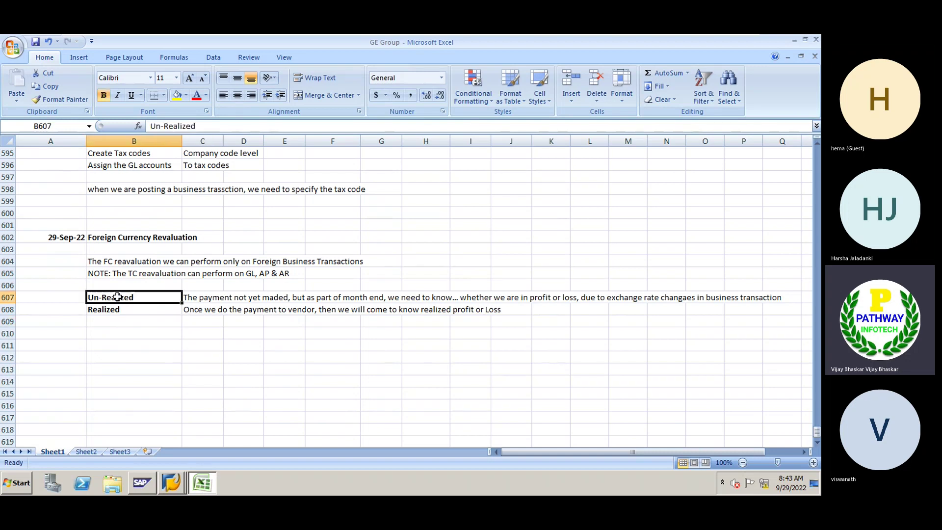
{"action": "left_click", "coordinate": [113, 309]}
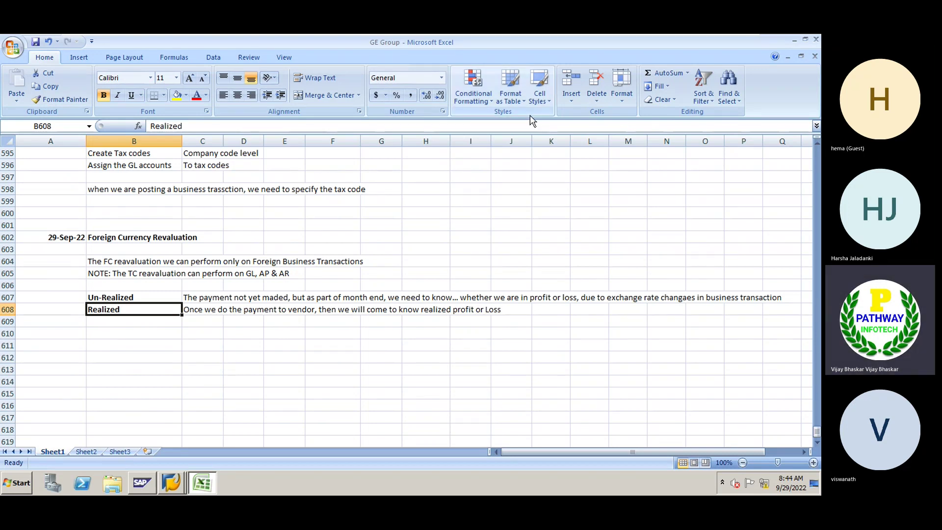
{"action": "mouse_move", "coordinate": [598, 44]}
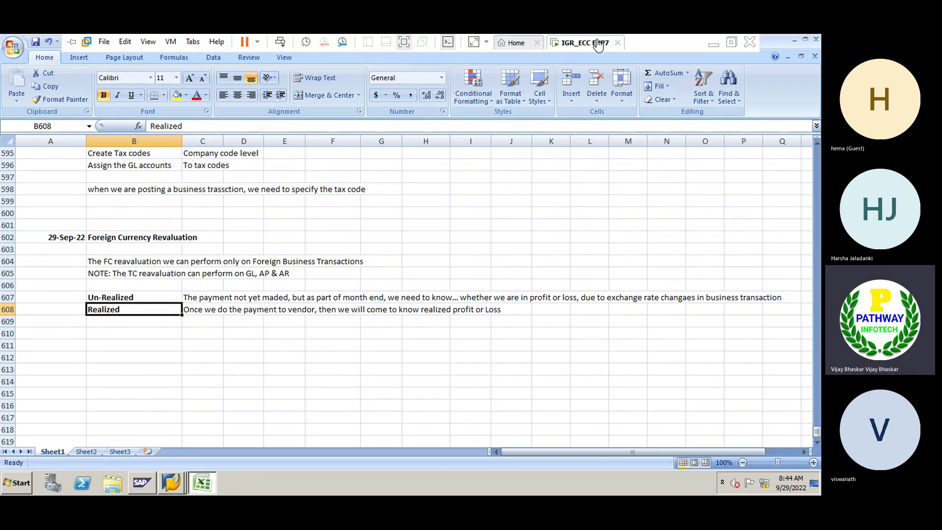
Switch to the Teams meeting, admit the guest waiting in the lobby, and return to the IGR_ECC EHP7 virtual machine.
{"action": "left_click", "coordinate": [707, 45]}
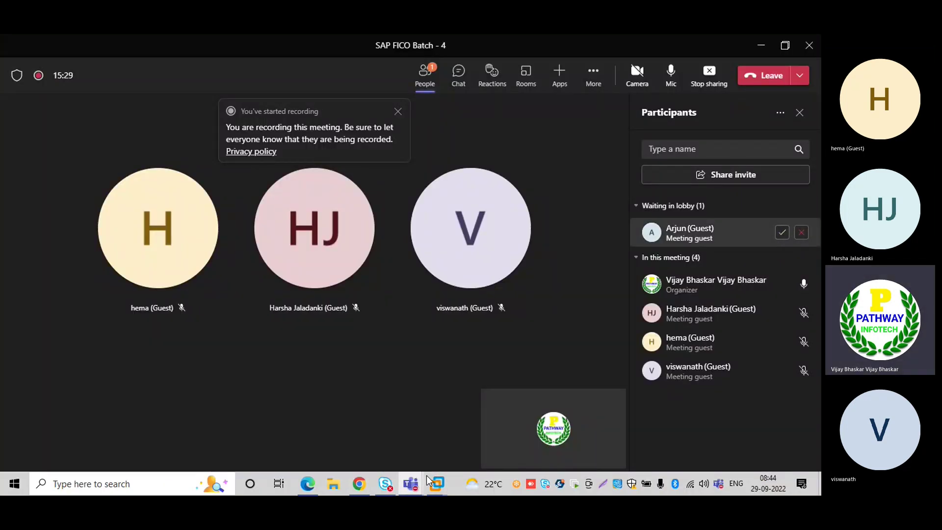
{"action": "left_click", "coordinate": [782, 232]}
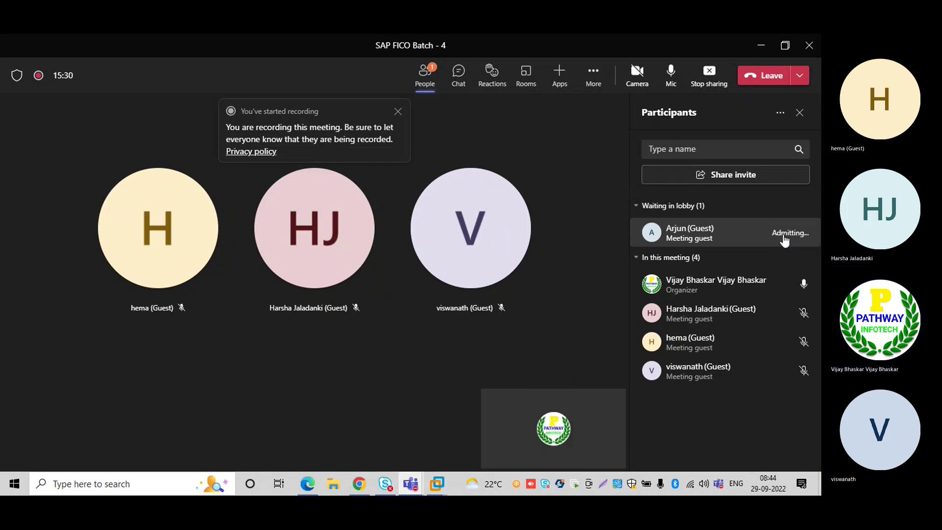
{"action": "left_click", "coordinate": [437, 483]}
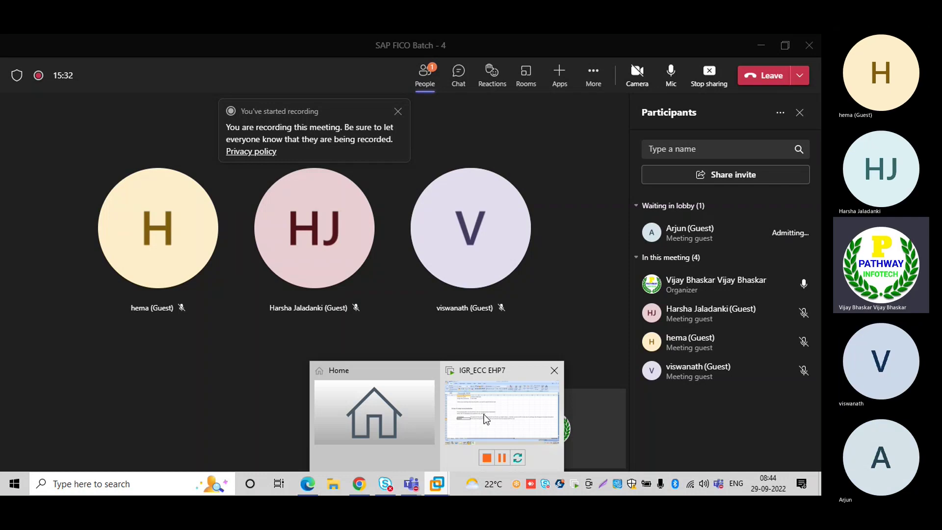
{"action": "left_click", "coordinate": [483, 413]}
Enter the heading "1. UN-Realized Loss" in cell B612.
{"action": "left_click", "coordinate": [125, 359]}
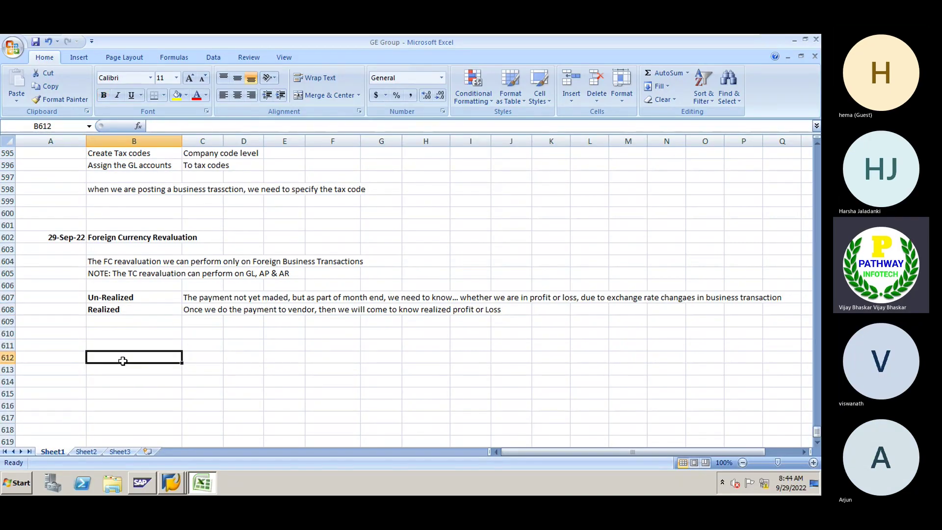
{"action": "key", "text": "Left"}
{"action": "left_click", "coordinate": [123, 361]}
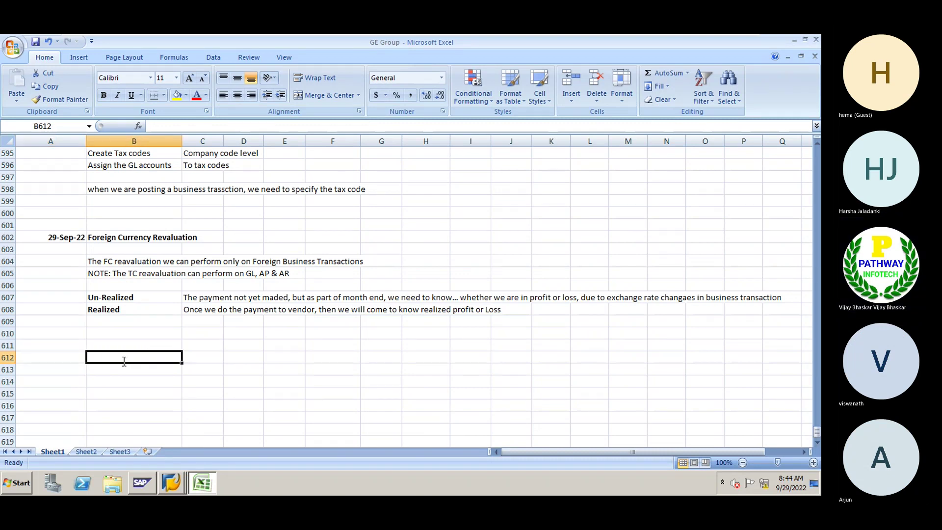
{"action": "type", "text": "Rea"}
{"action": "key", "text": "BackSpace"}
{"action": "key", "text": "BackSpace"}
{"action": "key", "text": "BackSpace"}
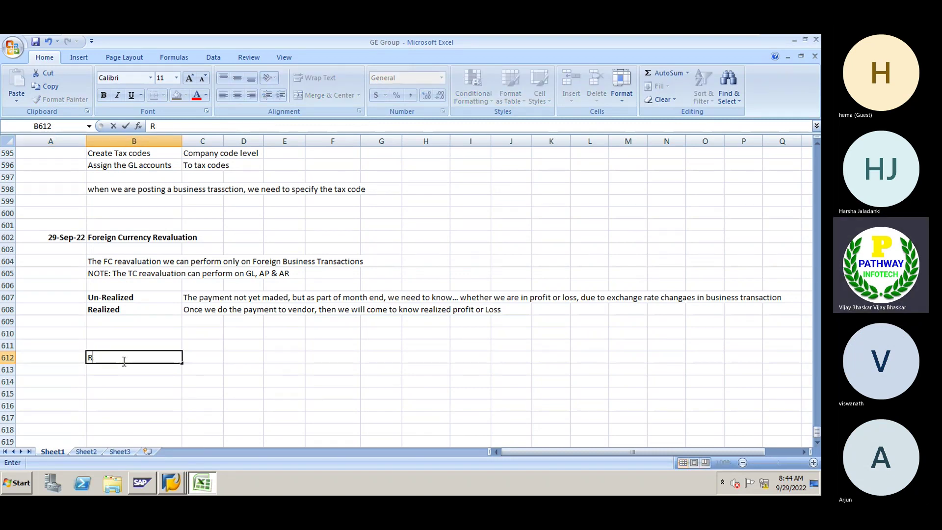
{"action": "type", "text": "1Real"}
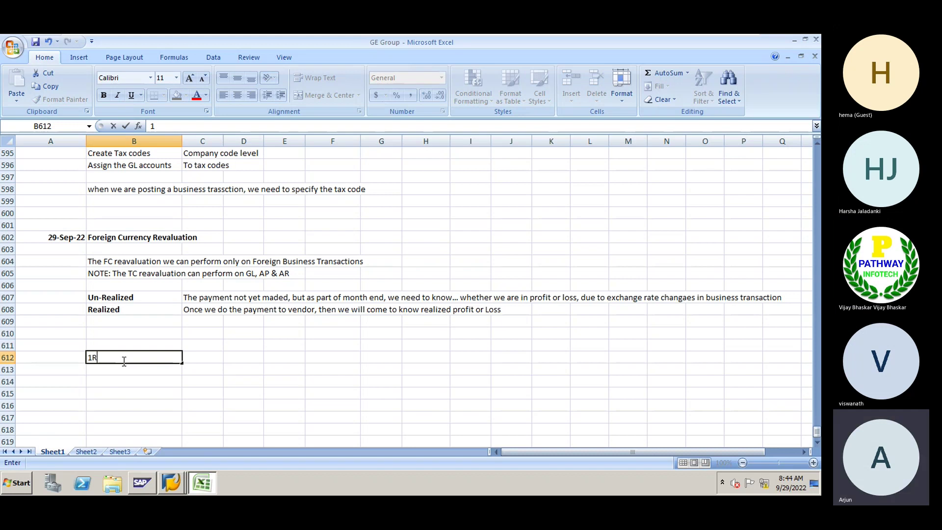
{"action": "key", "text": "BackSpace"}
{"action": "key", "text": "BackSpace"}
{"action": "key", "text": "BackSpace"}
{"action": "key", "text": "BackSpace"}
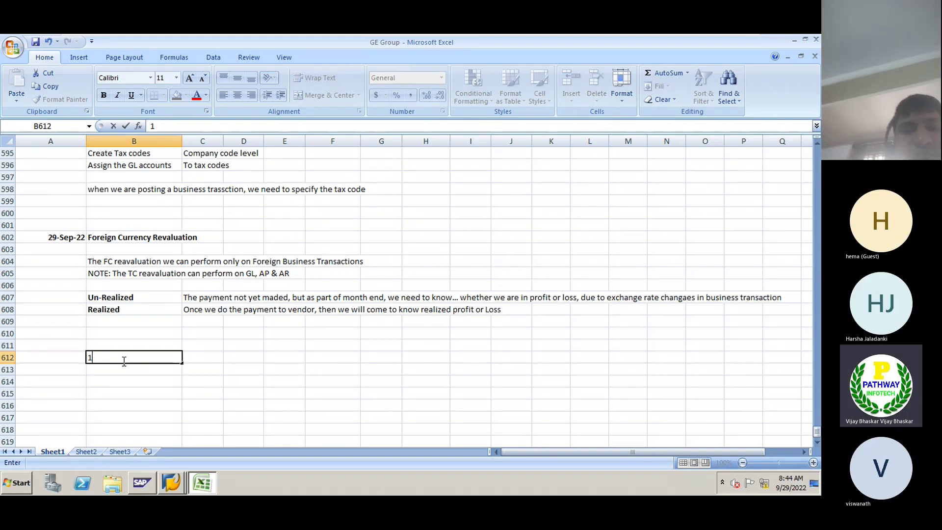
{"action": "type", "text": ". UN"}
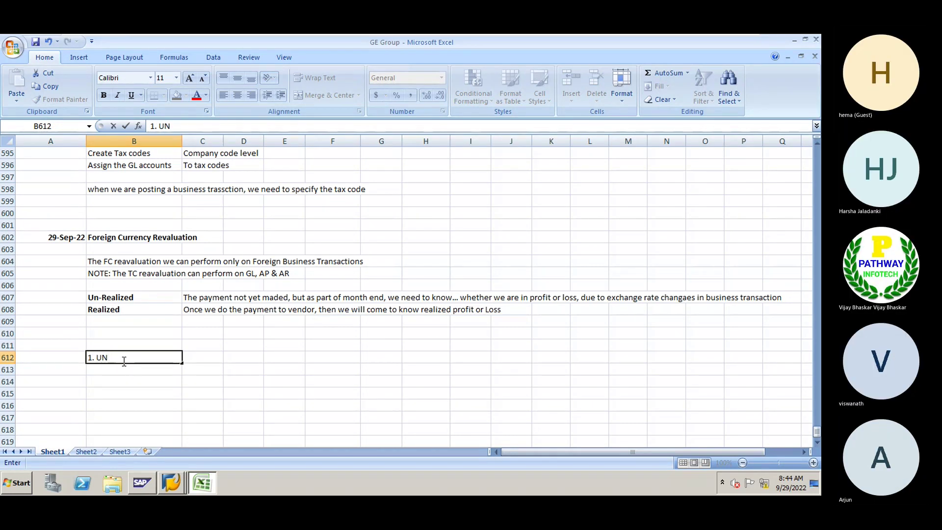
{"action": "type", "text": "-Realized Loss"}
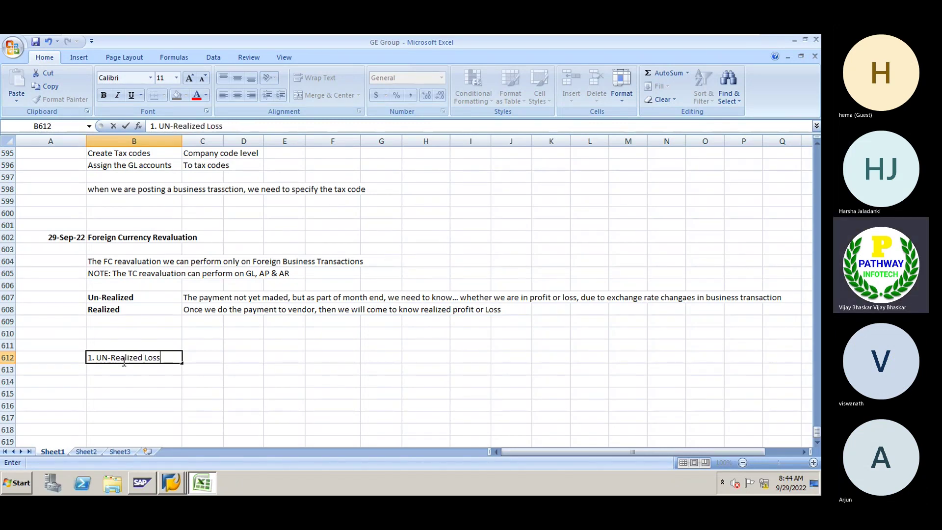
{"action": "key", "text": "Tab"}
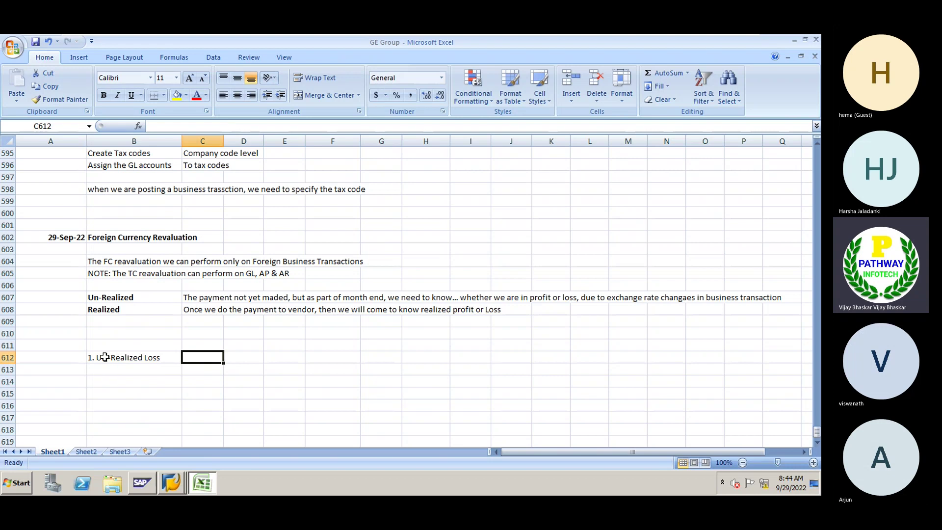
Correct the B612 heading to "1. Un-Realized Loss" and make it bold.
{"action": "double_click", "coordinate": [104, 357]}
{"action": "key", "text": "BackSpace"}
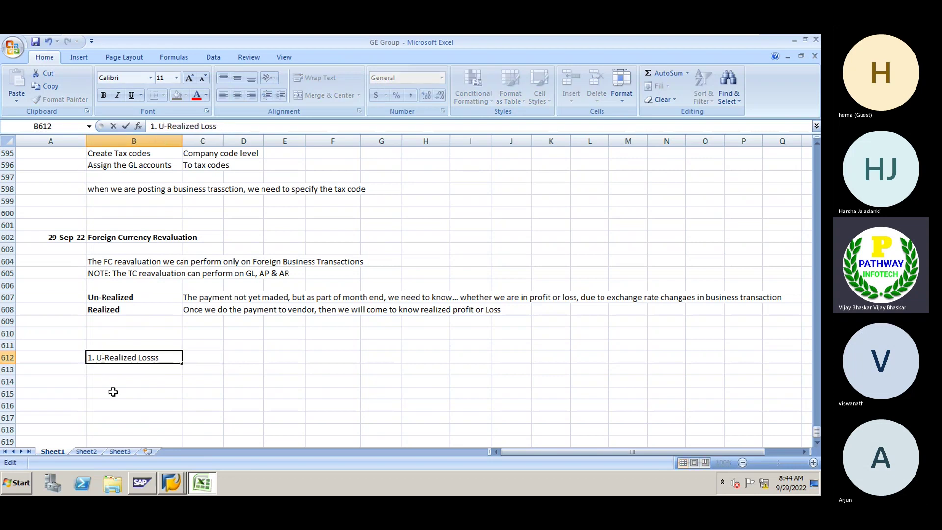
{"action": "type", "text": "n"}
{"action": "key", "text": "Return"}
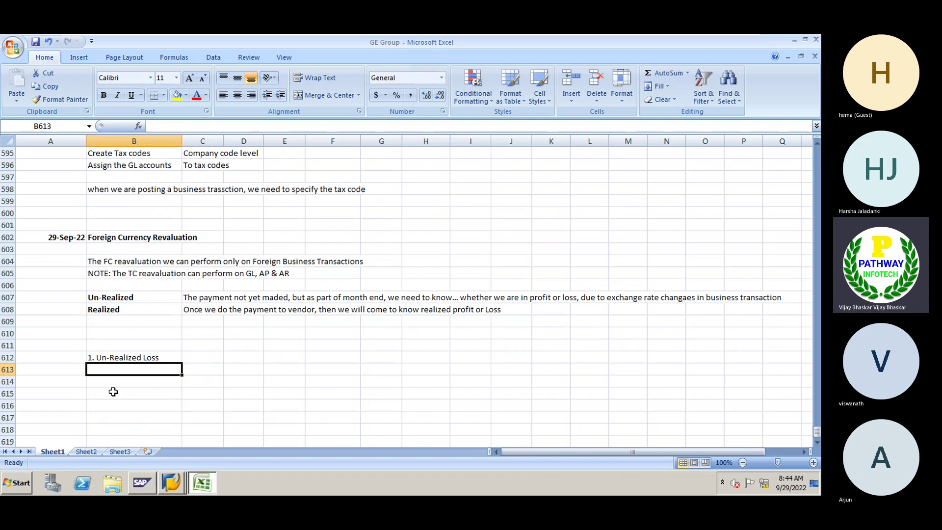
{"action": "key", "text": "Up"}
{"action": "key", "text": "ctrl+b"}
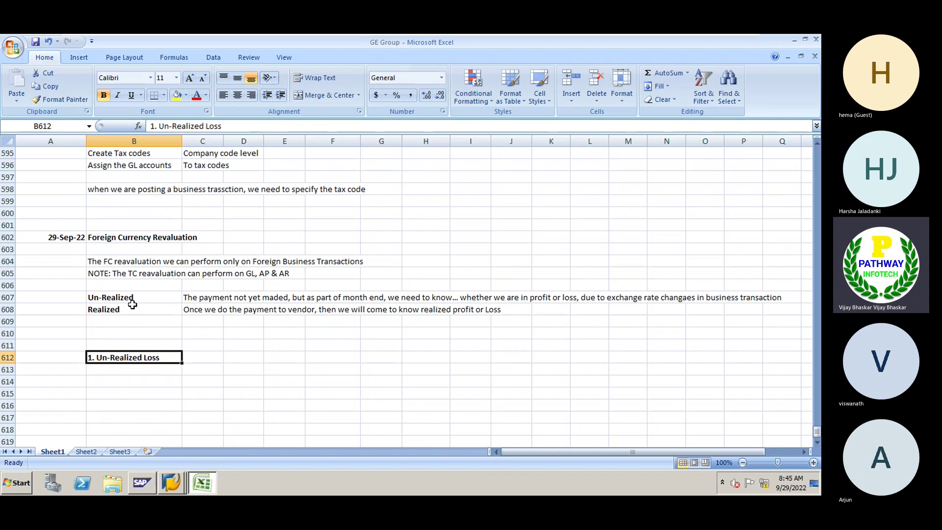
Start the example row under the Un-Realized Loss heading with the date 01 Sep 22 in C613 and "Purchased" in D613.
{"action": "left_click", "coordinate": [131, 371]}
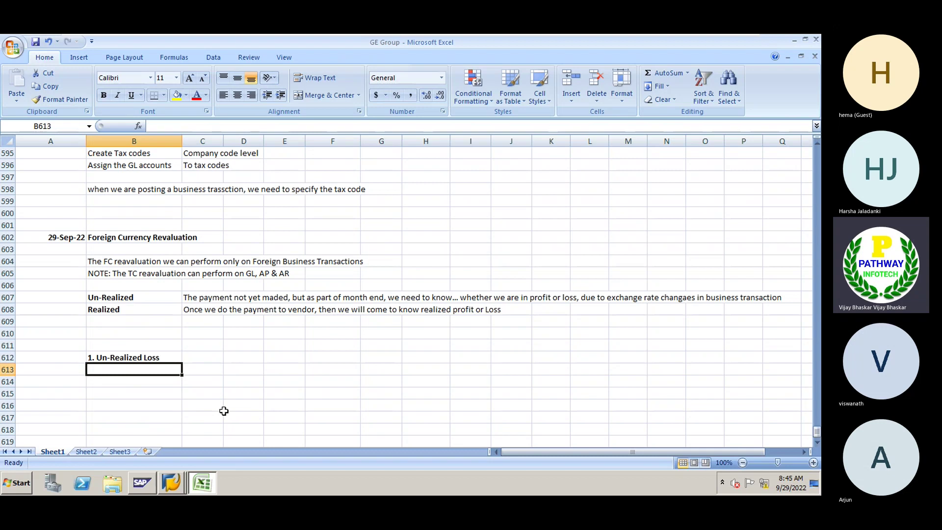
{"action": "key", "text": "Down"}
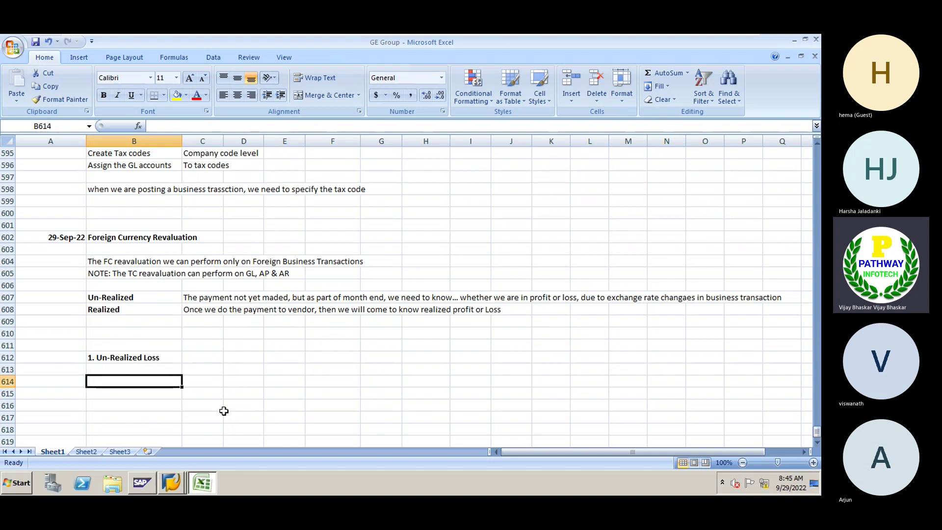
{"action": "key", "text": "Right"}
{"action": "key", "text": "Up"}
{"action": "type", "text": "01 Sep 22"}
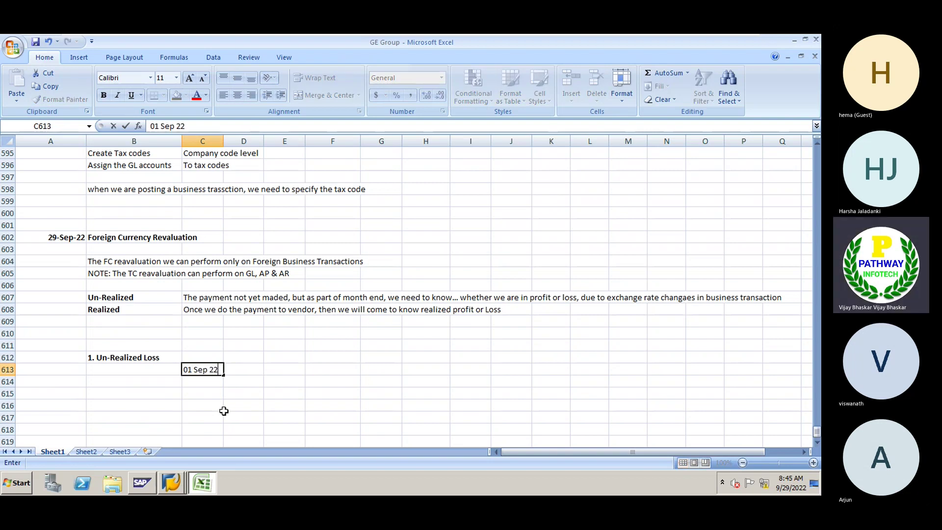
{"action": "key", "text": "Tab"}
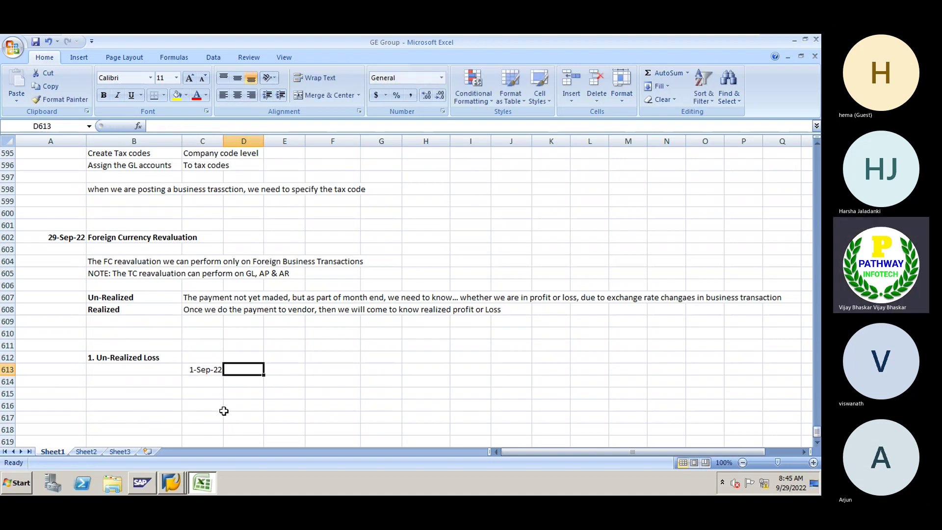
{"action": "type", "text": "Pur"}
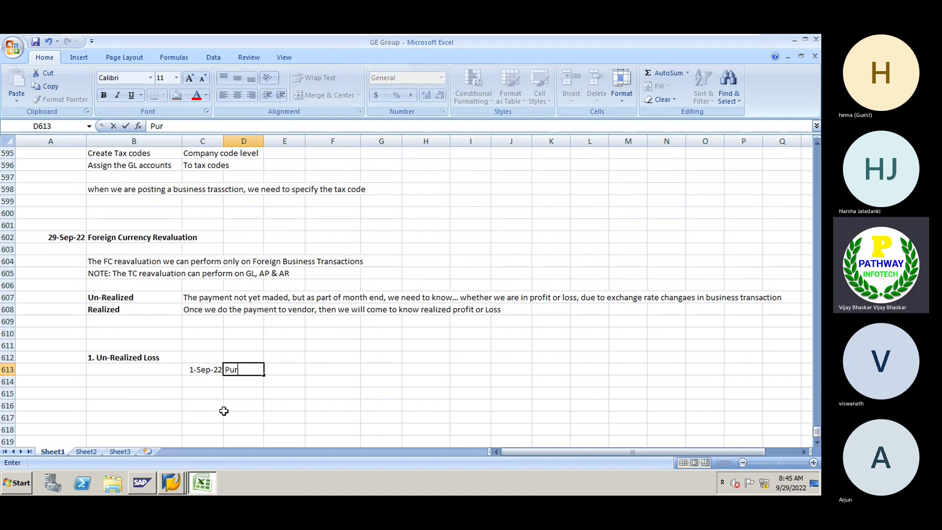
{"action": "type", "text": "chased"}
Check the participants in the Teams meeting and return to the IGR_ECC EHP7 virtual machine.
{"action": "mouse_move", "coordinate": [610, 34]}
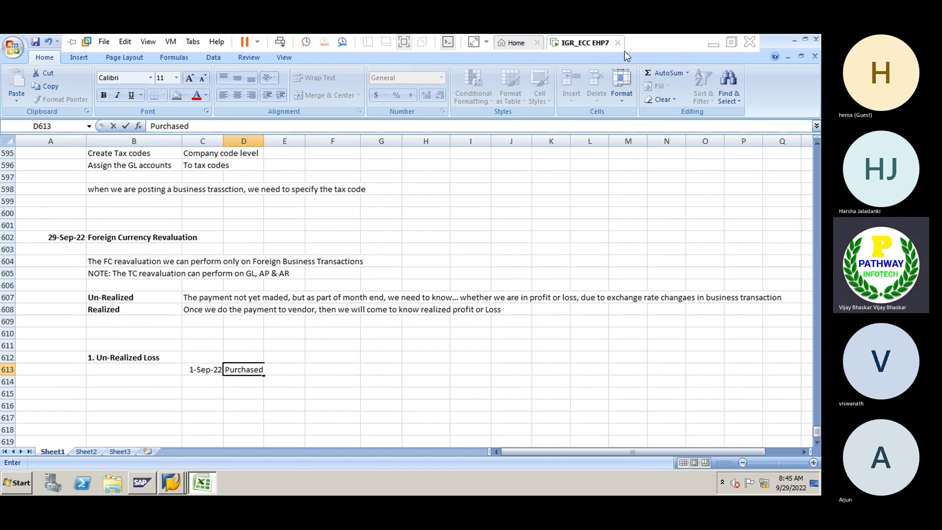
{"action": "left_click", "coordinate": [709, 44]}
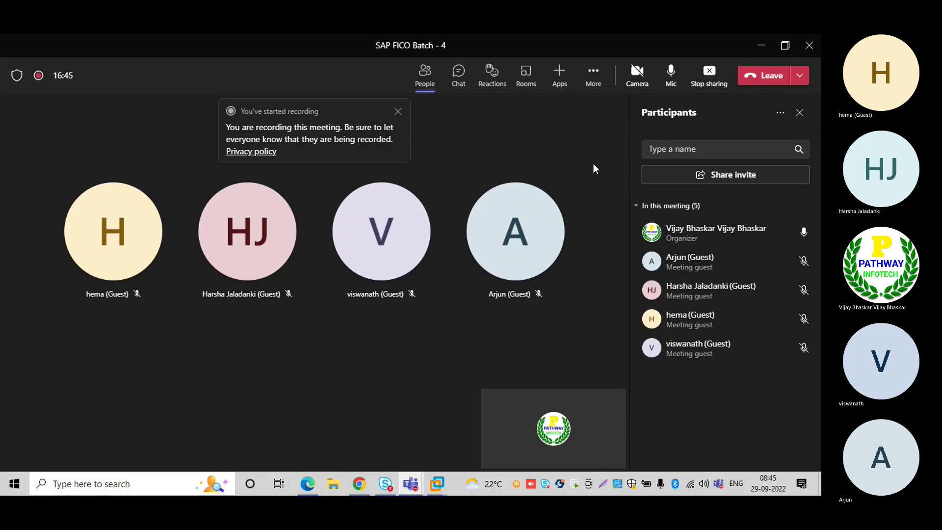
{"action": "mouse_move", "coordinate": [436, 484]}
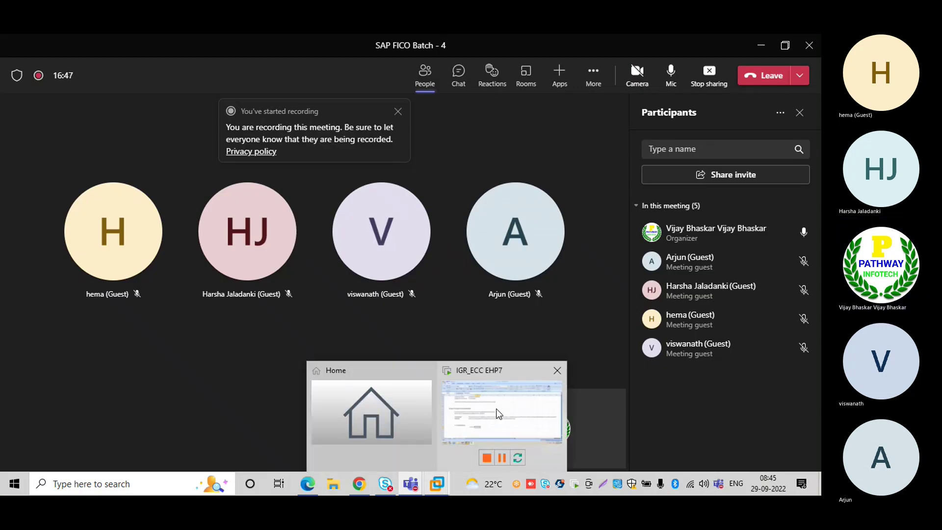
{"action": "left_click", "coordinate": [498, 414]}
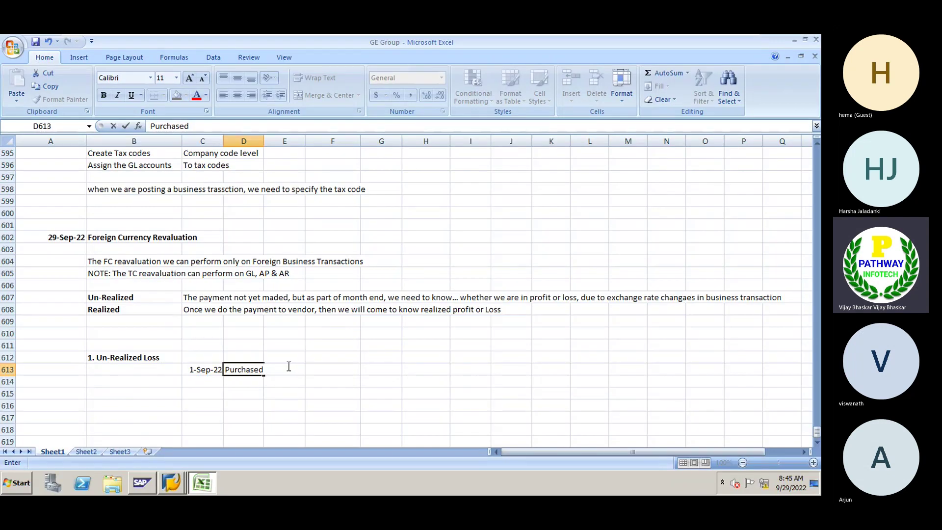
Enter the column heading "Currency SGD" in cell E612, above the purchase row.
{"action": "left_click", "coordinate": [288, 366]}
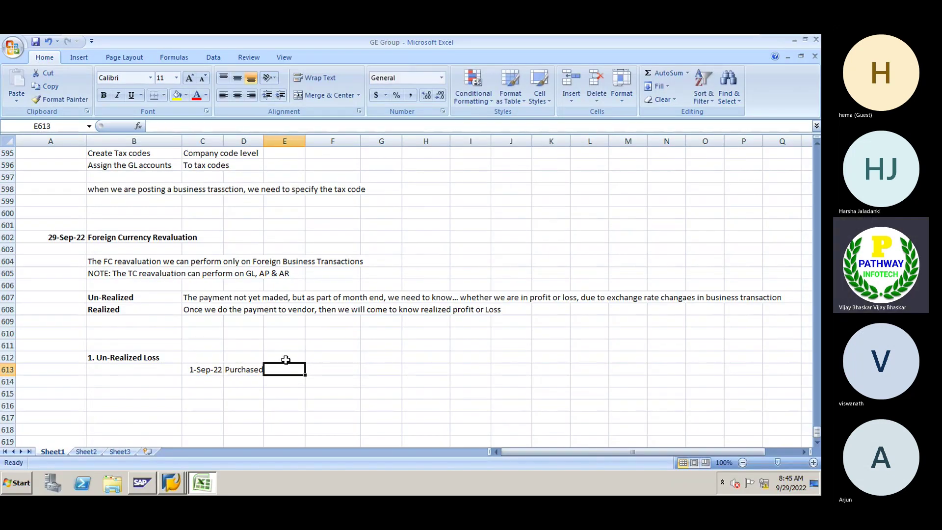
{"action": "left_click", "coordinate": [282, 359]}
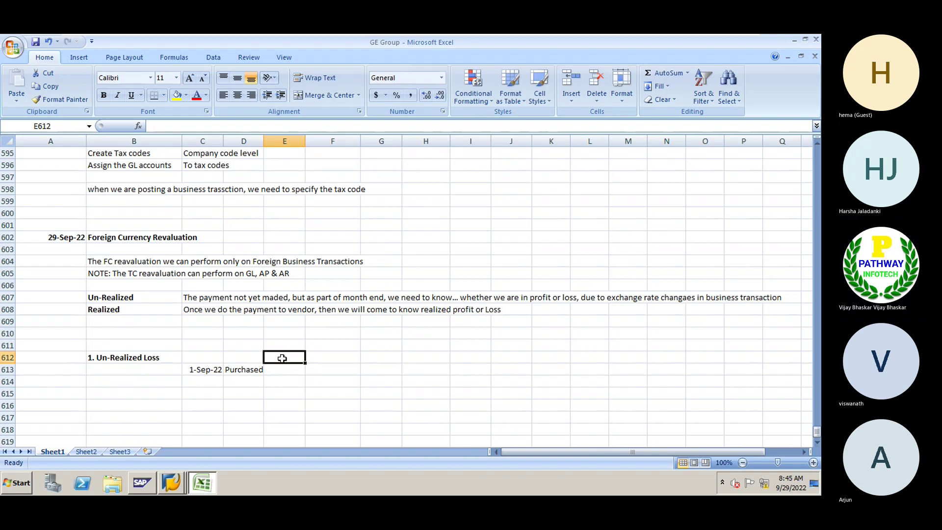
{"action": "type", "text": "Currency"}
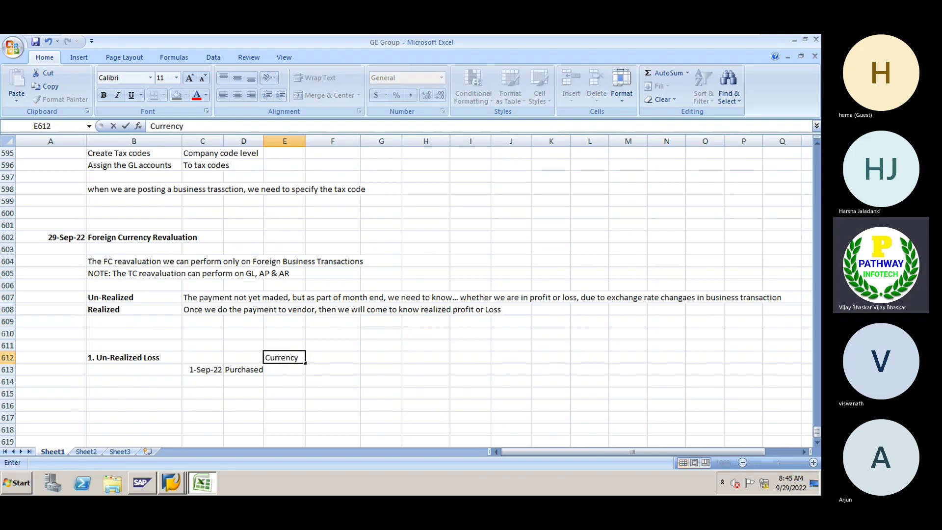
{"action": "key", "text": "Return"}
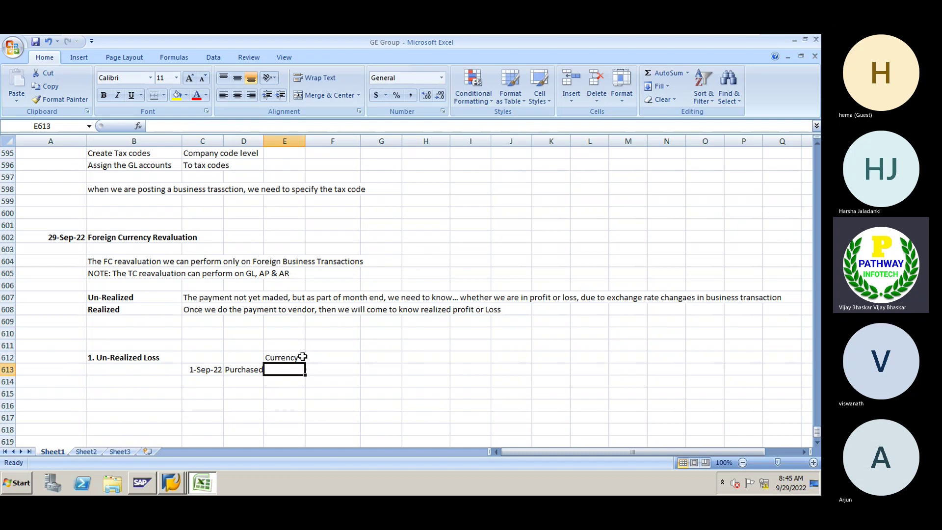
{"action": "double_click", "coordinate": [300, 357]}
{"action": "type", "text": "S"}
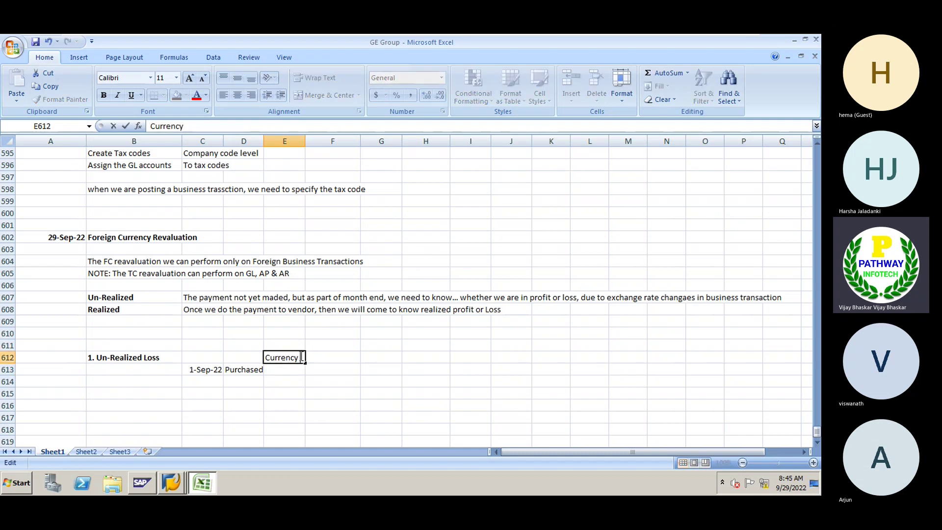
{"action": "type", "text": "GD"}
{"action": "key", "text": "Return"}
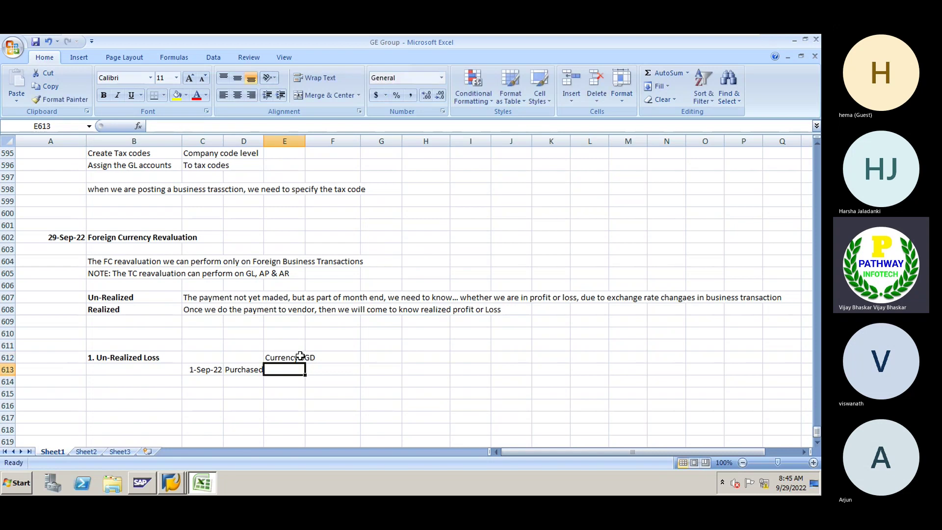
Retype the currency code SGD in the E612 heading.
{"action": "left_click", "coordinate": [300, 356]}
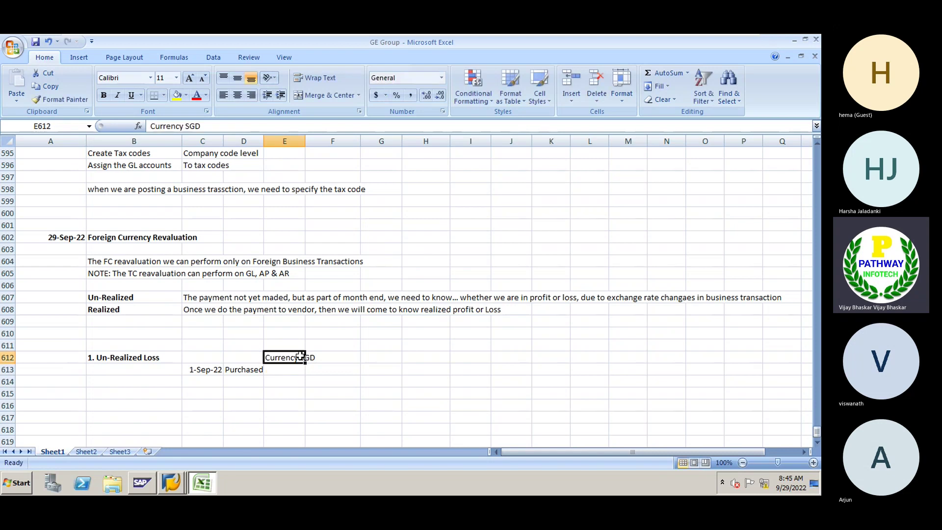
{"action": "left_click", "coordinate": [204, 126]}
{"action": "key", "text": "BackSpace"}
{"action": "key", "text": "BackSpace"}
{"action": "key", "text": "BackSpace"}
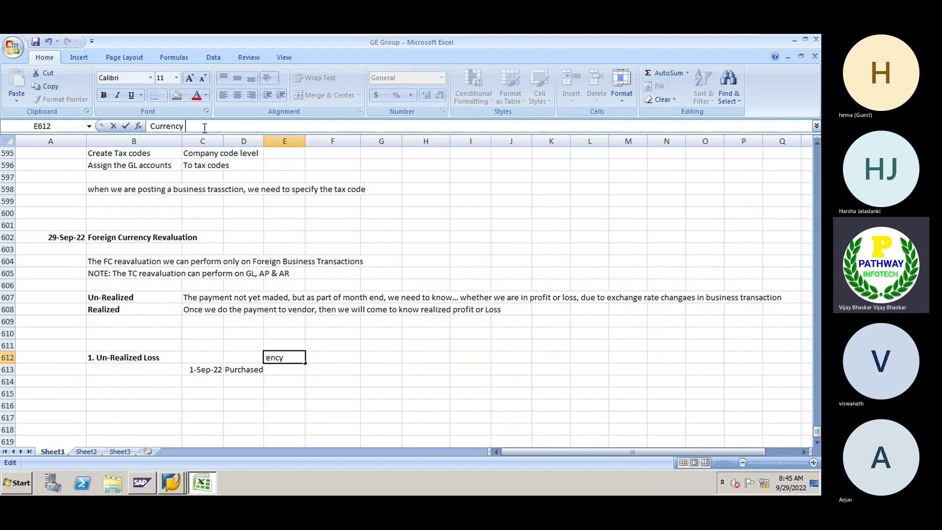
{"action": "type", "text": "SGD"}
{"action": "key", "text": "Return"}
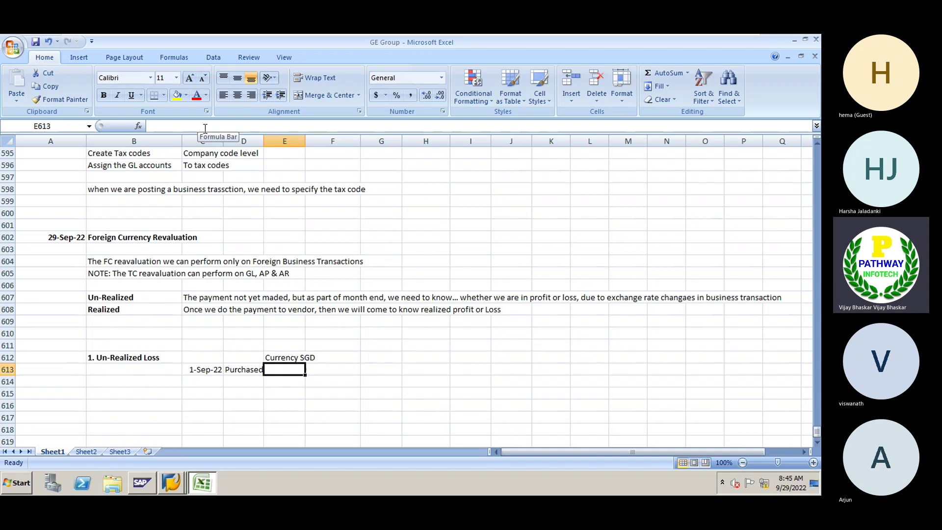
Widen column E to fit its heading and enter the purchase amount 1000 in cell E613.
{"action": "left_click_drag", "start_coordinate": [304, 142], "coordinate": [319, 143]}
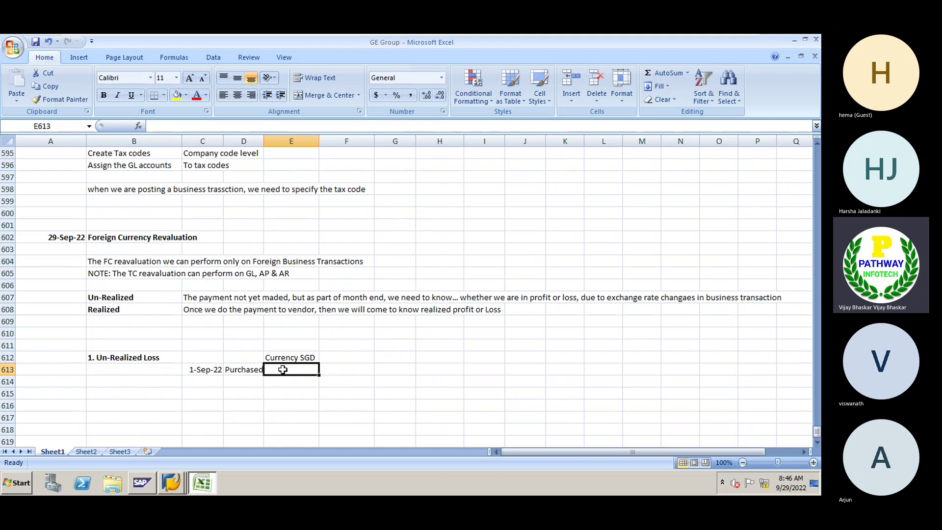
{"action": "type", "text": "10000"}
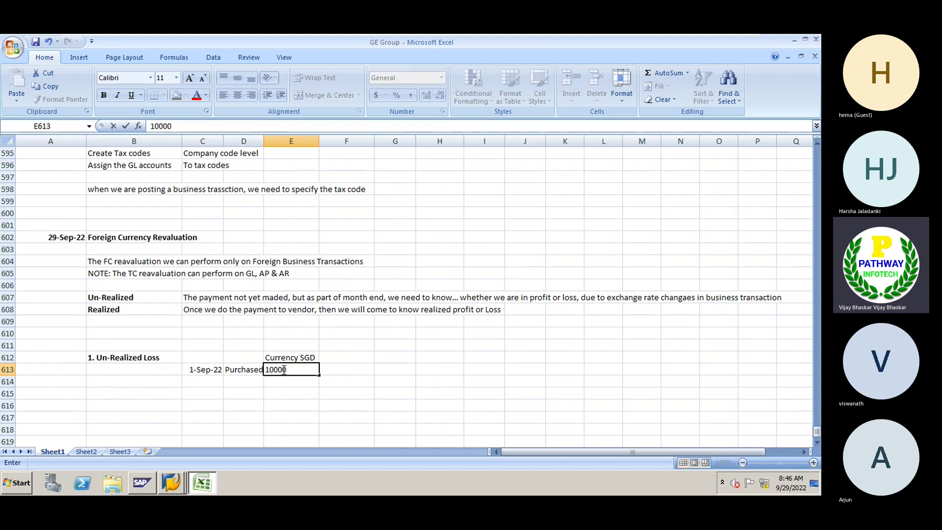
{"action": "key", "text": "BackSpace"}
{"action": "key", "text": "Tab"}
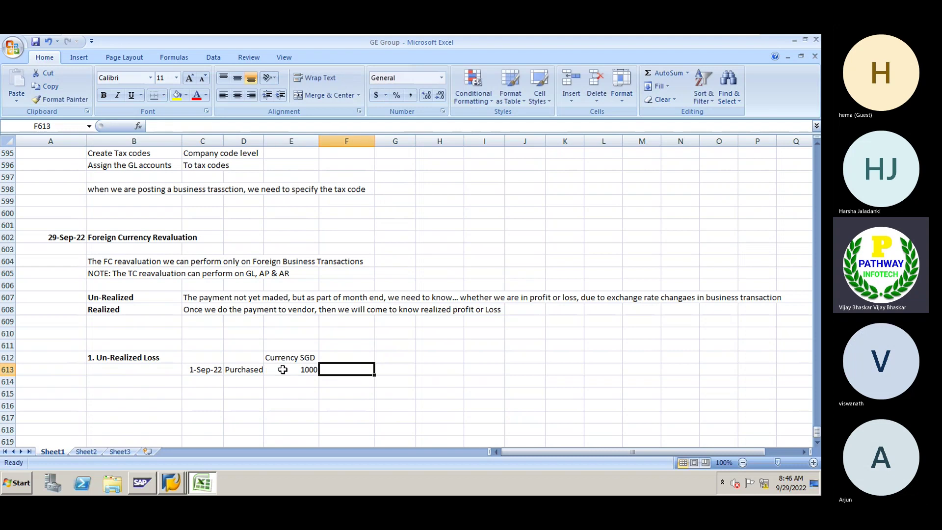
Add the column heading "Exchange Rate" in cell F612 and enter the rate 58 for the purchase in F613.
{"action": "left_click", "coordinate": [341, 357]}
{"action": "type", "text": "Exc"}
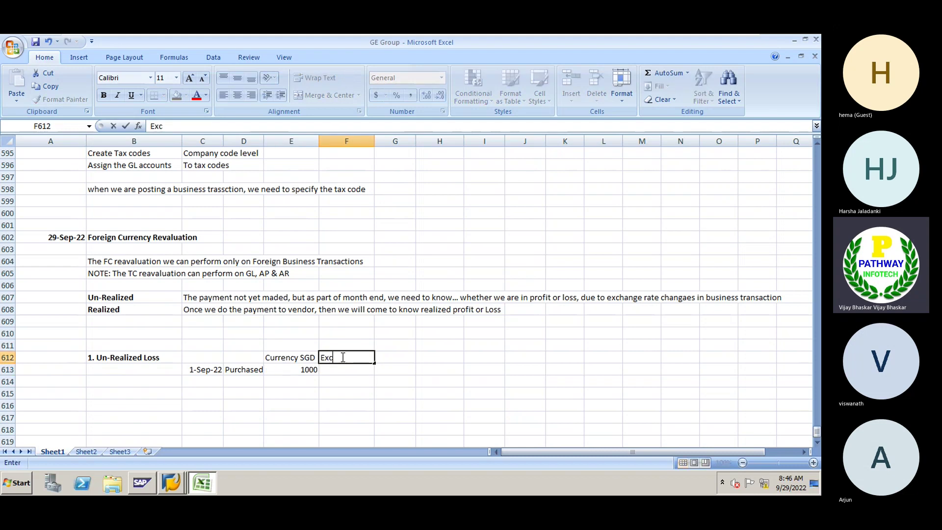
{"action": "type", "text": "hange Rate"}
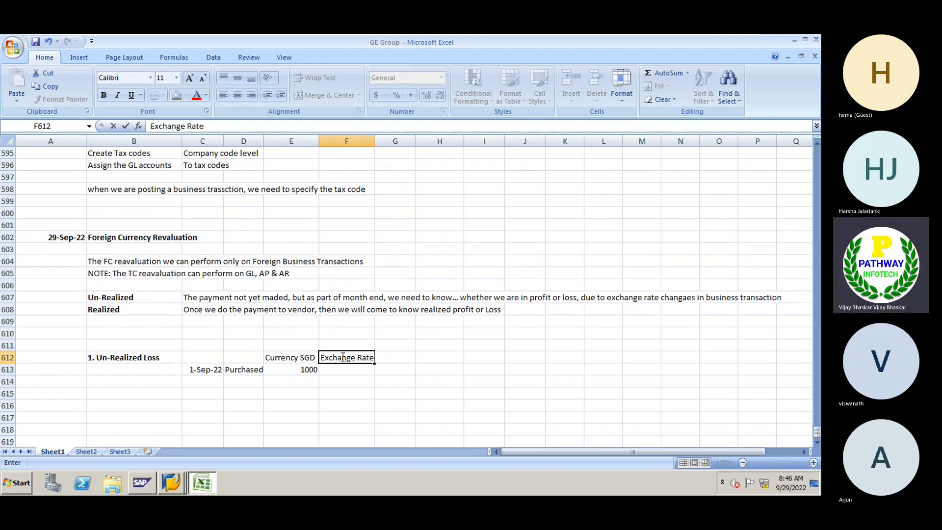
{"action": "key", "text": "Return"}
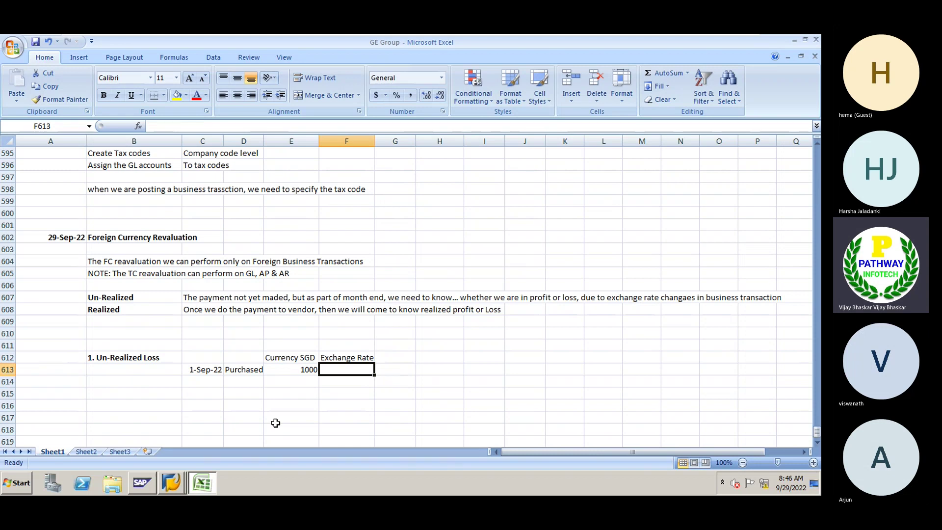
{"action": "type", "text": "58"}
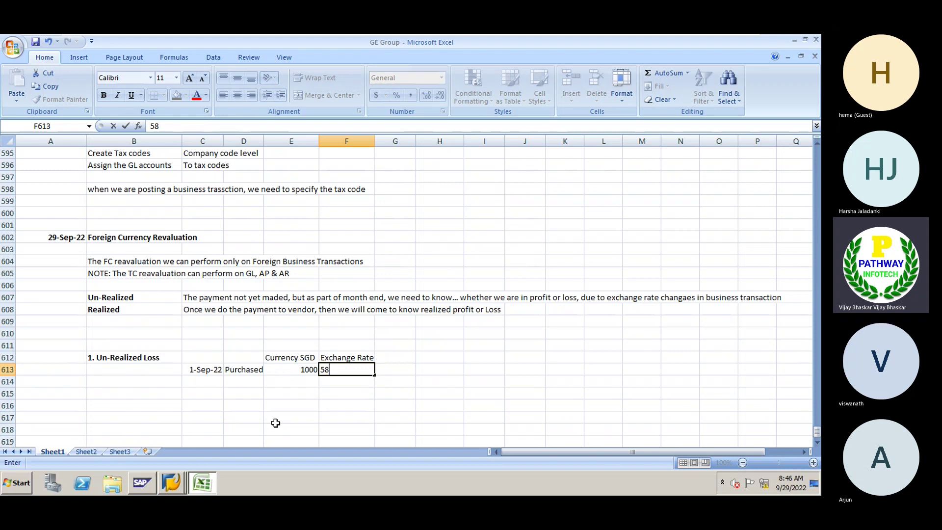
{"action": "key", "text": "Tab"}
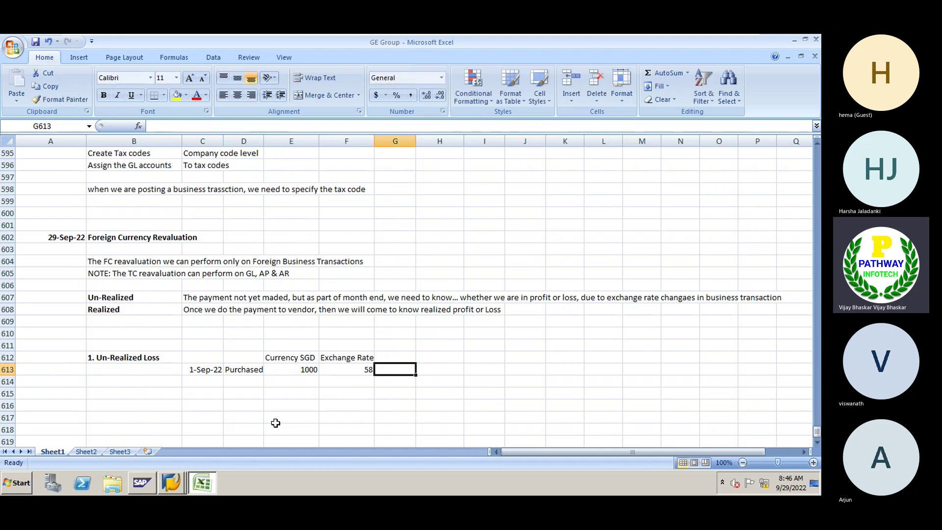
Add an INR column headed in G612 with the formula =E613*F613 in G613, and bold the headings in E612:G612.
{"action": "left_click", "coordinate": [391, 357]}
{"action": "type", "text": "INR"}
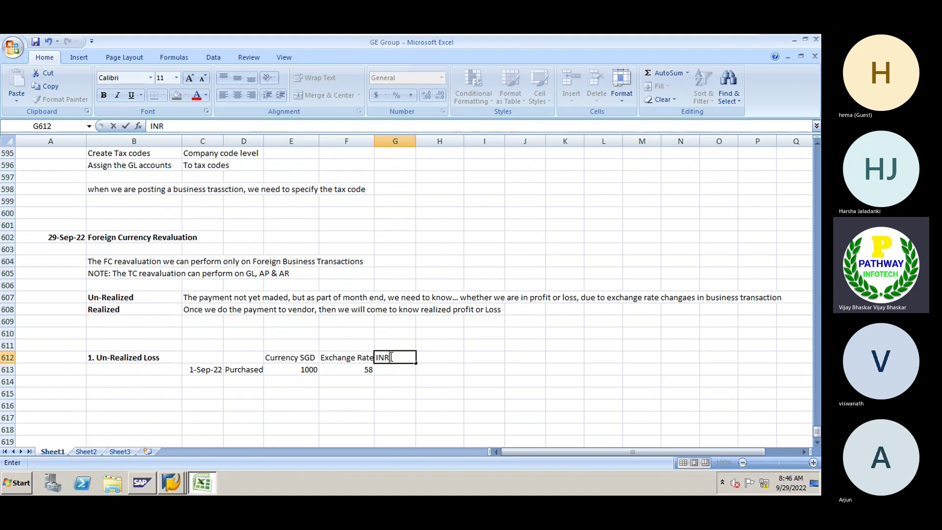
{"action": "key", "text": "Return"}
{"action": "type", "text": "=E613"}
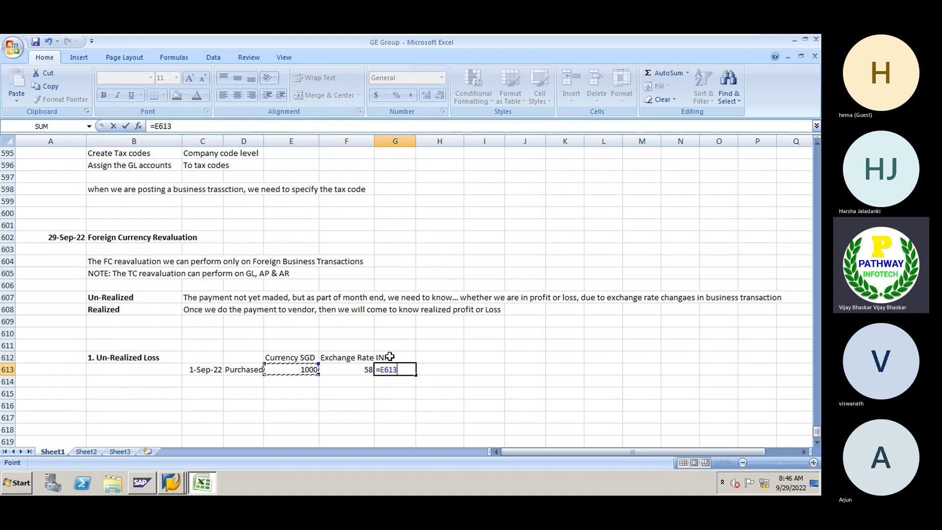
{"action": "type", "text": "*F613"}
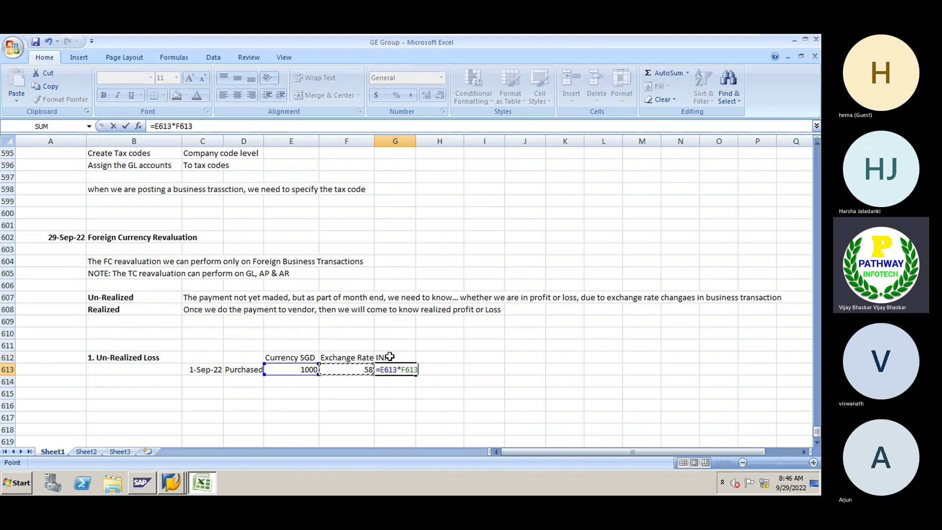
{"action": "key", "text": "Return"}
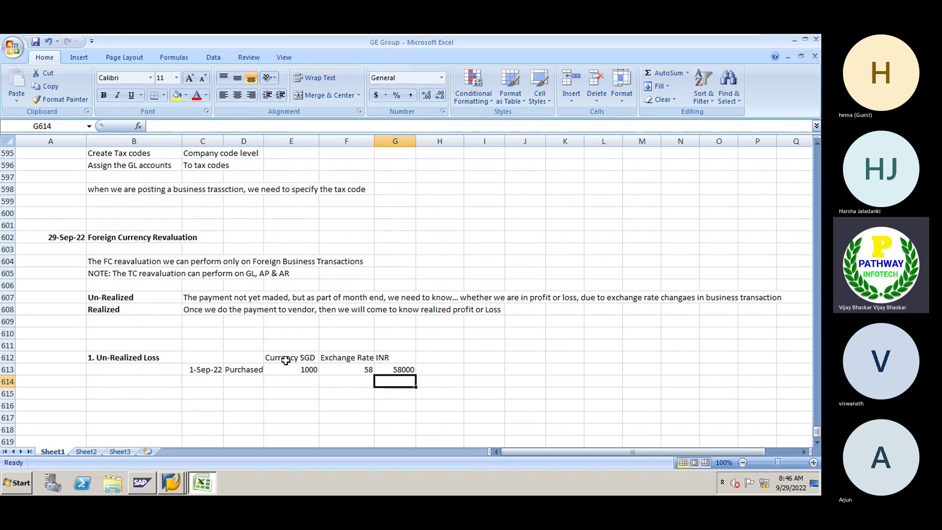
{"action": "left_click_drag", "start_coordinate": [277, 355], "coordinate": [390, 357]}
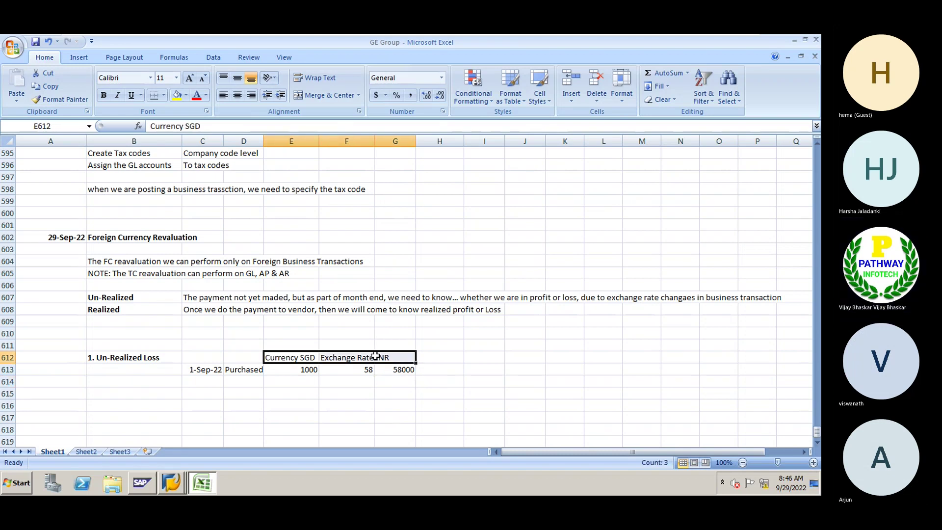
{"action": "key", "text": "ctrl+b"}
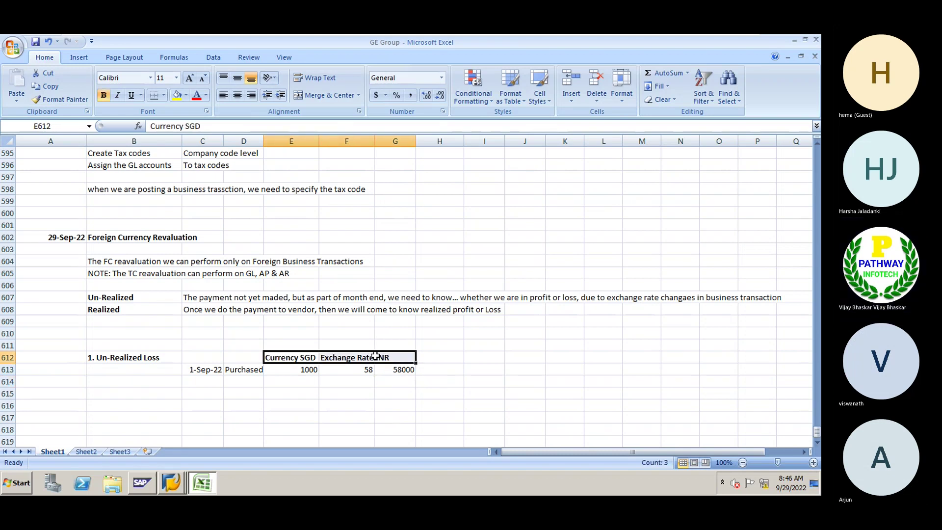
Enter the note "Net Due date - 45 days" in cell D614, below the purchase entry.
{"action": "left_click", "coordinate": [200, 381]}
{"action": "left_click", "coordinate": [233, 382]}
{"action": "type", "text": "Net D"}
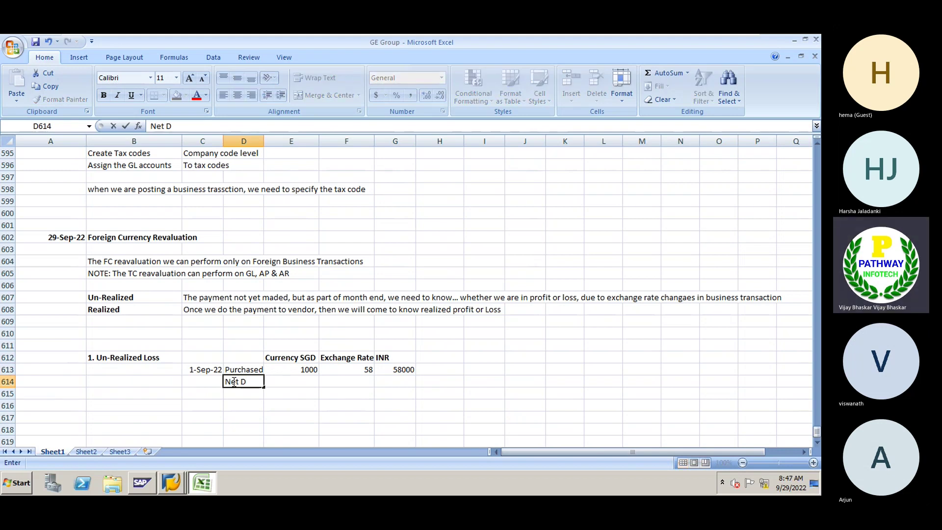
{"action": "type", "text": "ue da"}
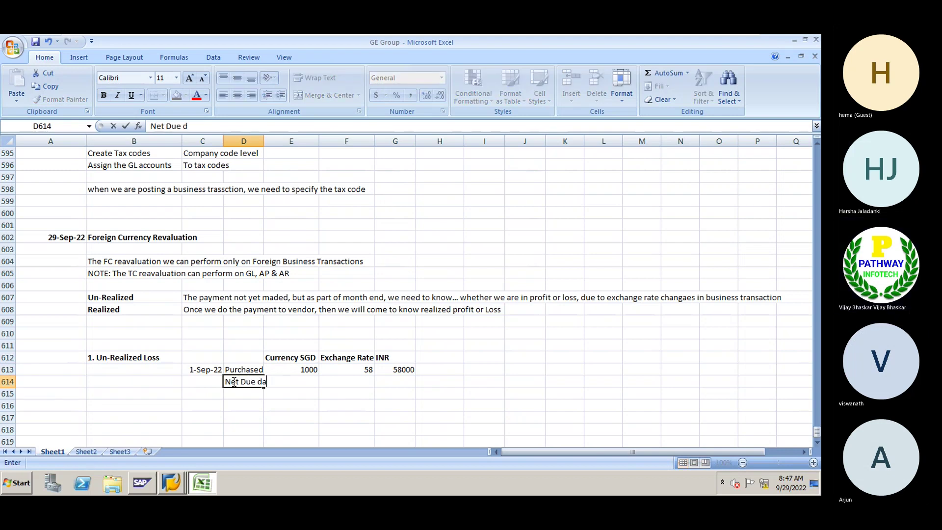
{"action": "type", "text": "te -"}
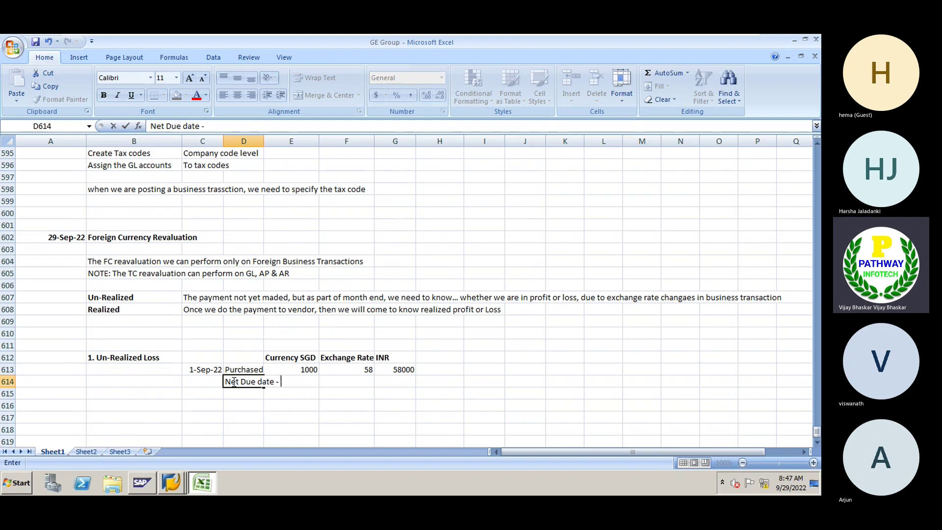
{"action": "type", "text": " 45 days"}
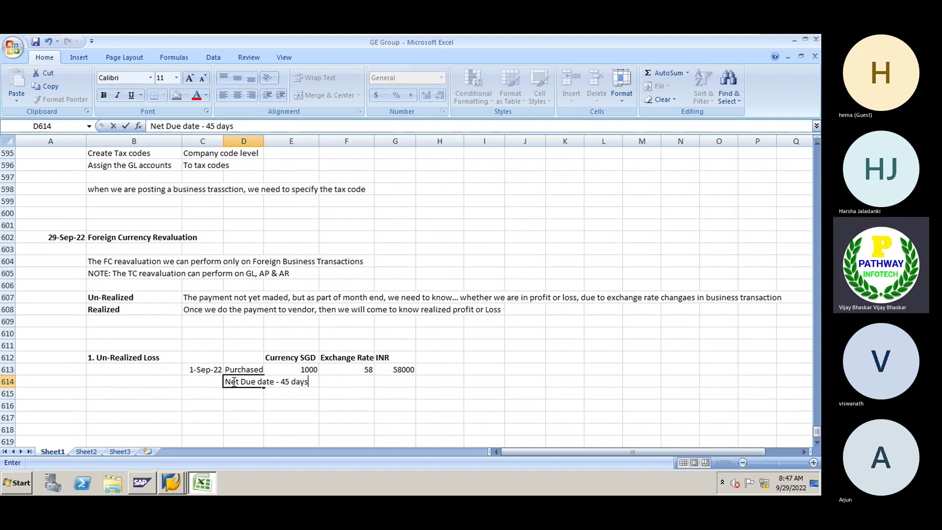
{"action": "key", "text": "Return"}
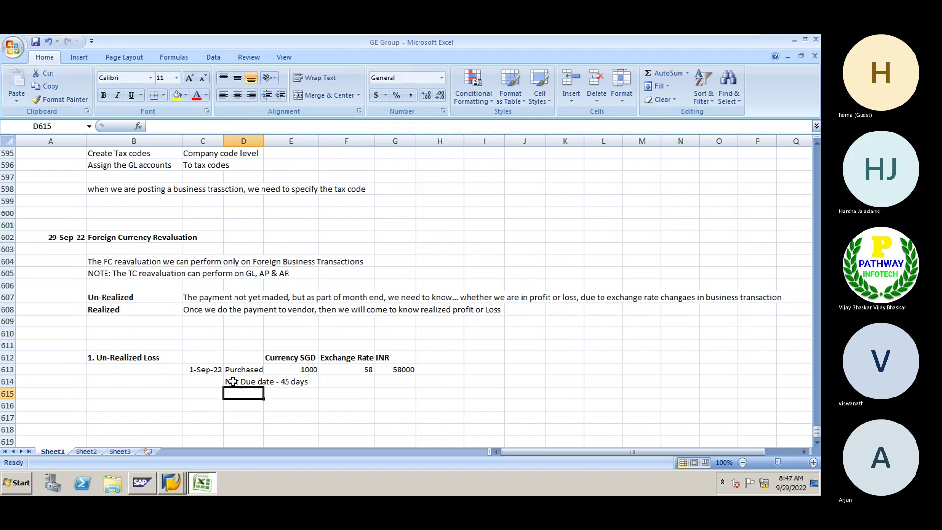
Enter the date 15 Oct in cell C615 with the description "Due date for payment" beside it in D615.
{"action": "left_click", "coordinate": [205, 393]}
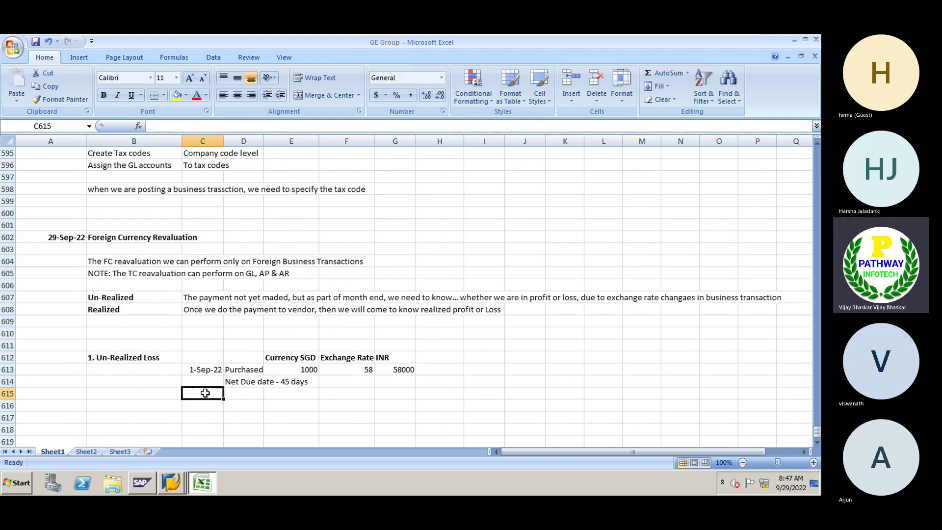
{"action": "left_click", "coordinate": [207, 381]}
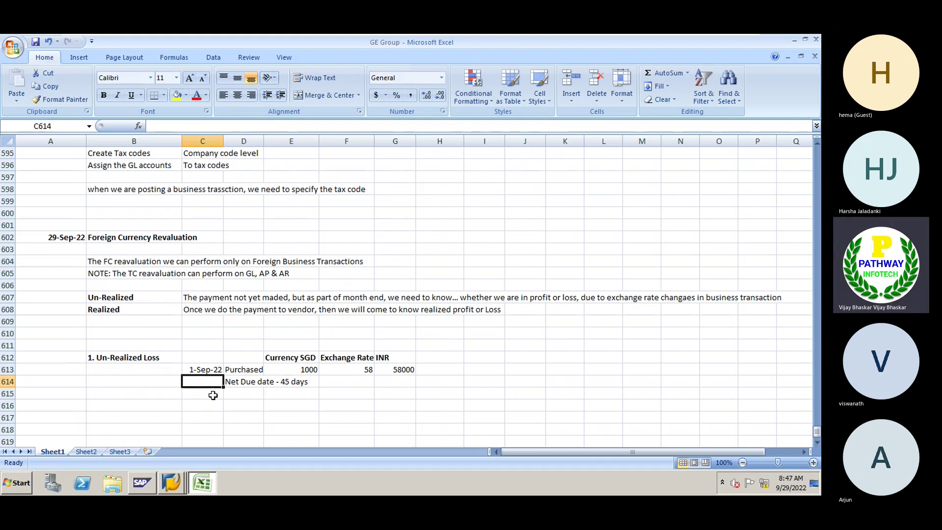
{"action": "left_click", "coordinate": [214, 395]}
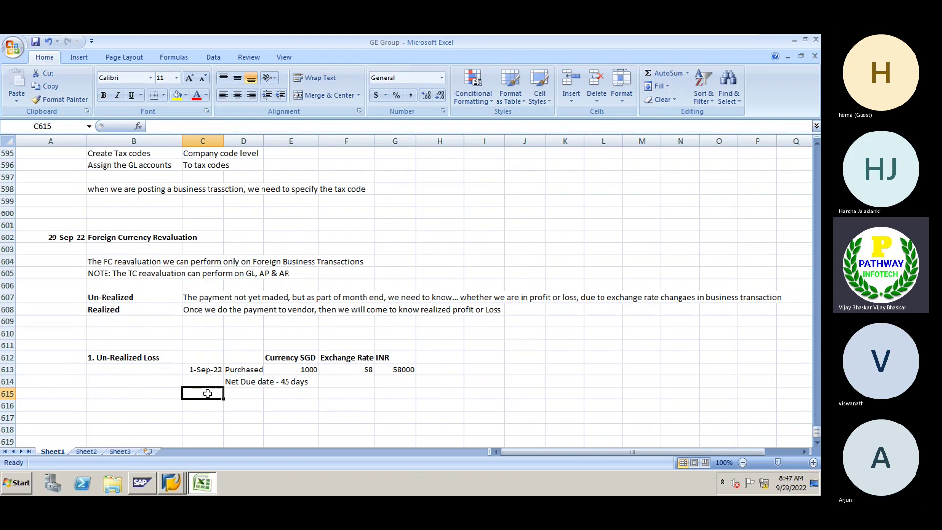
{"action": "type", "text": "15 Oct"}
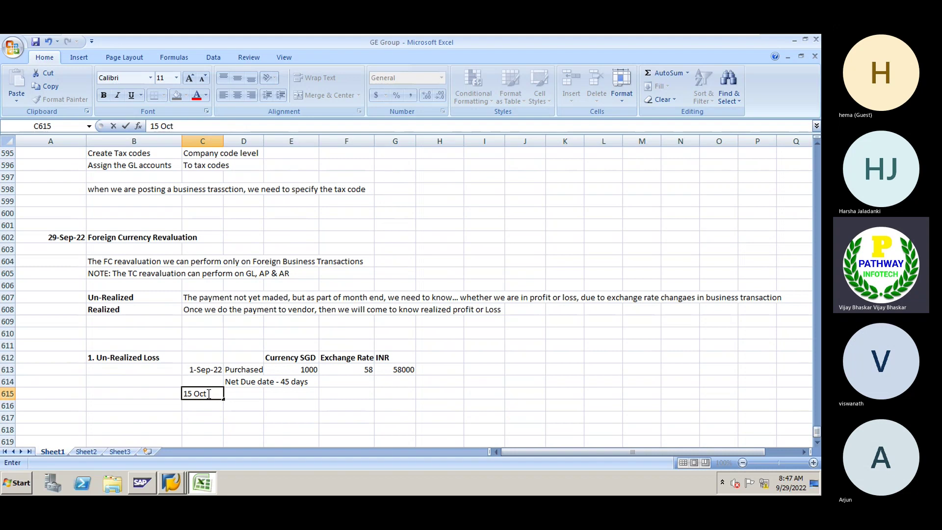
{"action": "key", "text": "Tab"}
{"action": "type", "text": "Due "}
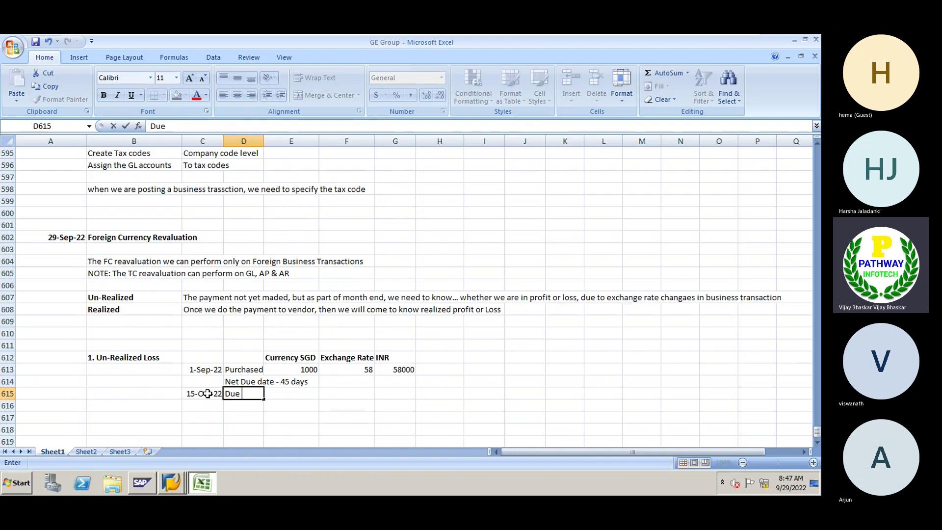
{"action": "type", "text": "date for payment"}
{"action": "key", "text": "Return"}
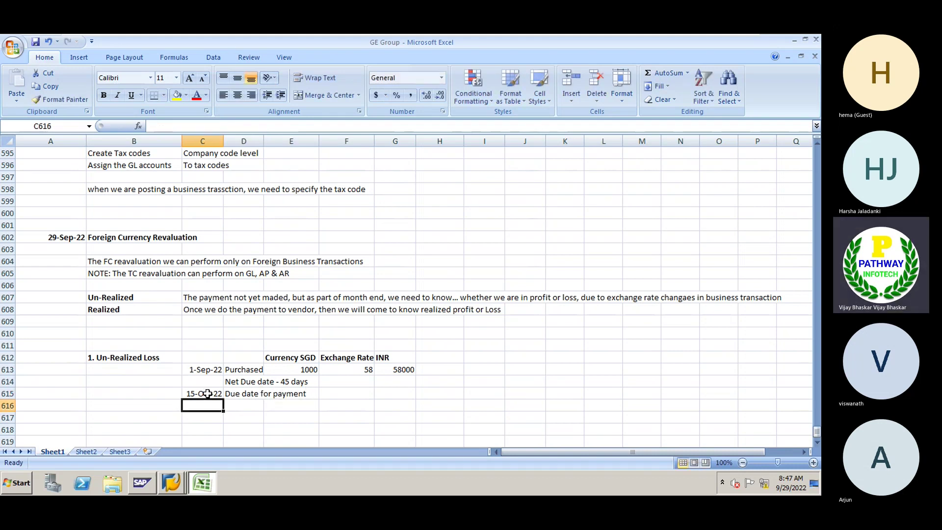
Add a month-end row in row 617 with the date 30 Sep, the SGD amount 1000 and the exchange rate 59.
{"action": "left_click", "coordinate": [194, 419]}
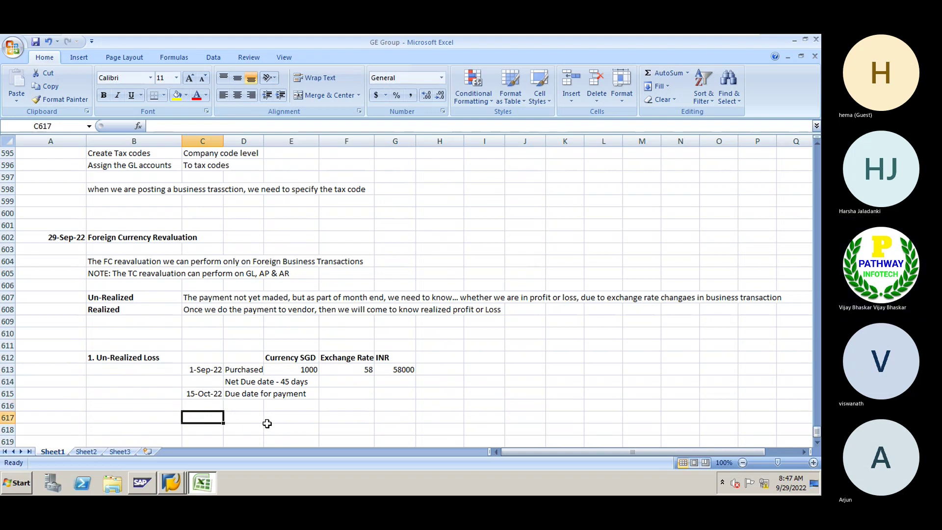
{"action": "type", "text": "30 Sep"}
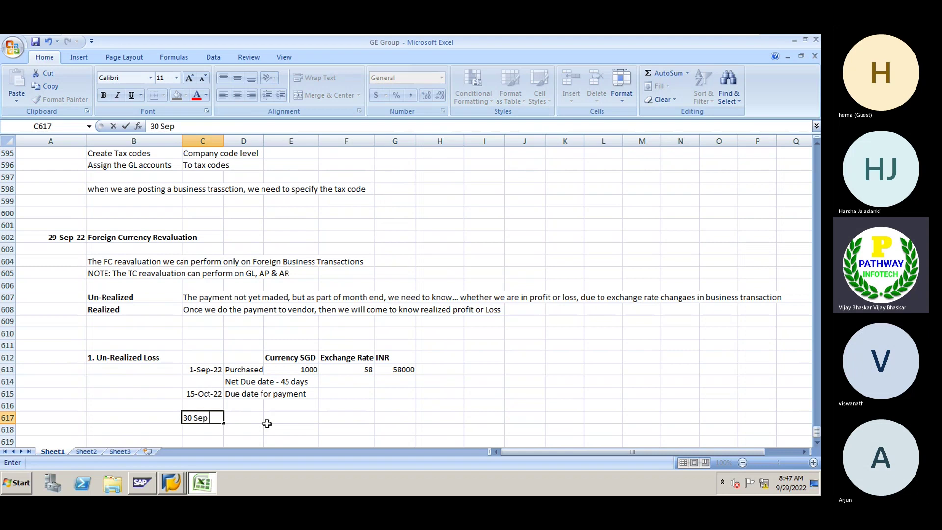
{"action": "key", "text": "Tab"}
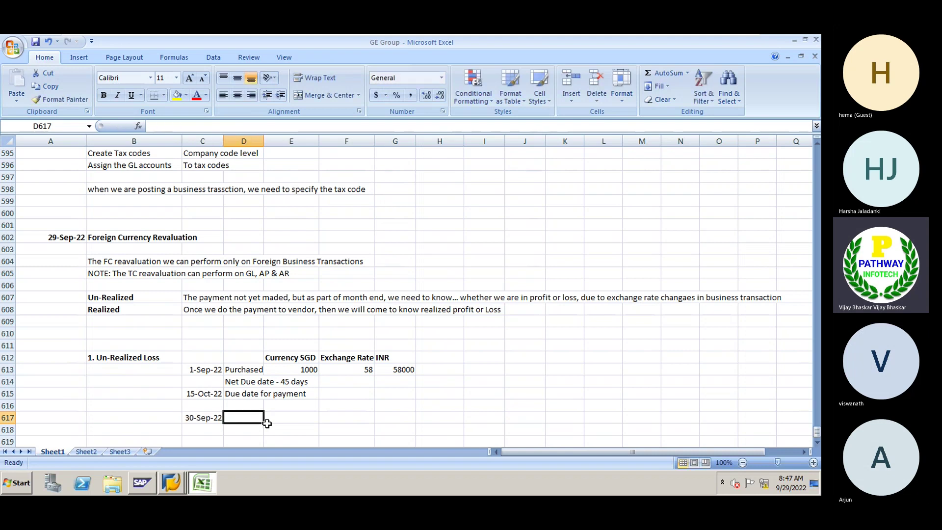
{"action": "left_click", "coordinate": [267, 425]}
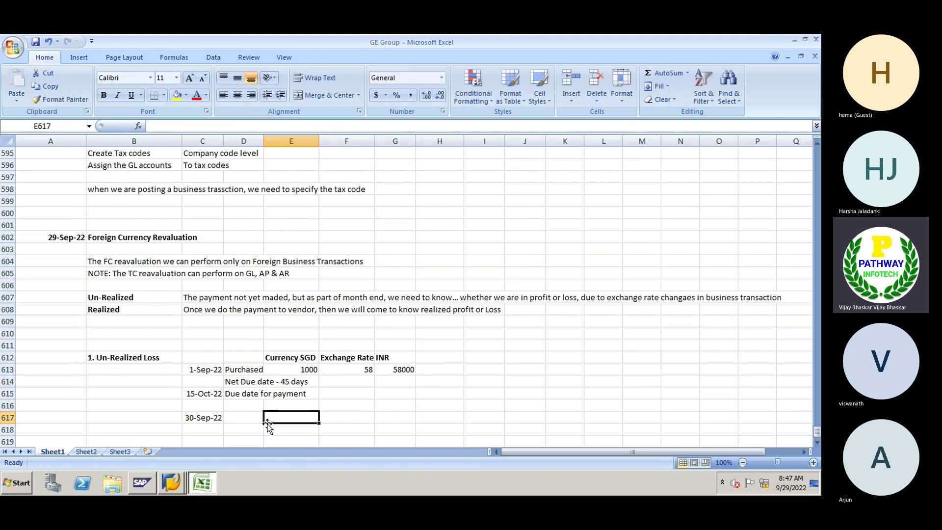
{"action": "type", "text": "10"}
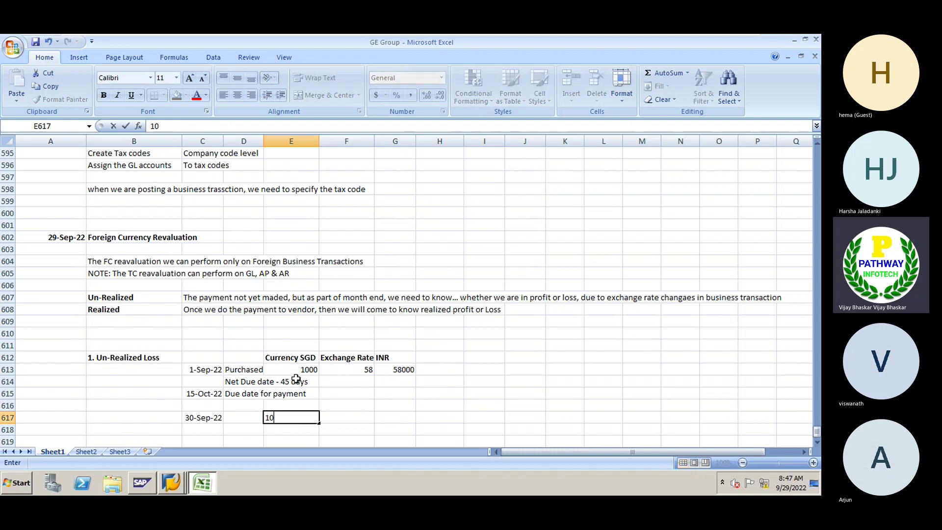
{"action": "type", "text": "00"}
{"action": "key", "text": "Tab"}
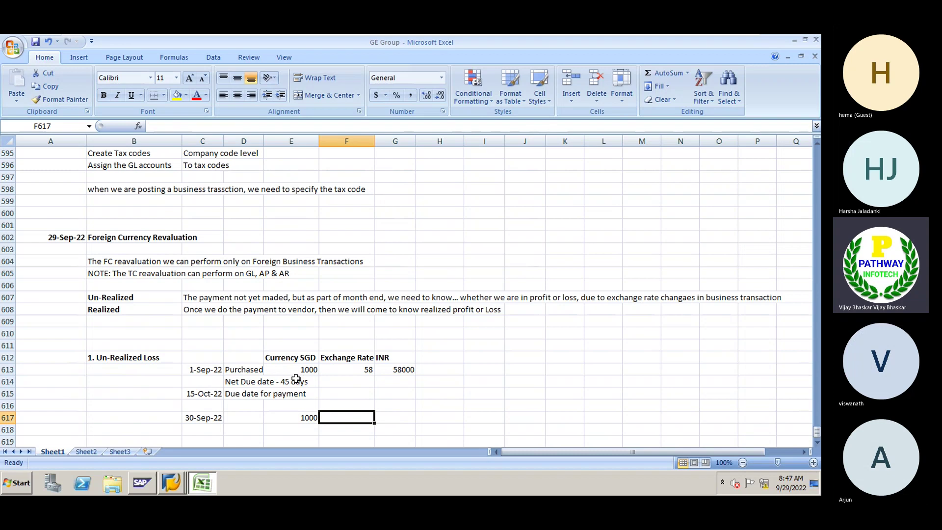
{"action": "type", "text": "59"}
{"action": "key", "text": "Tab"}
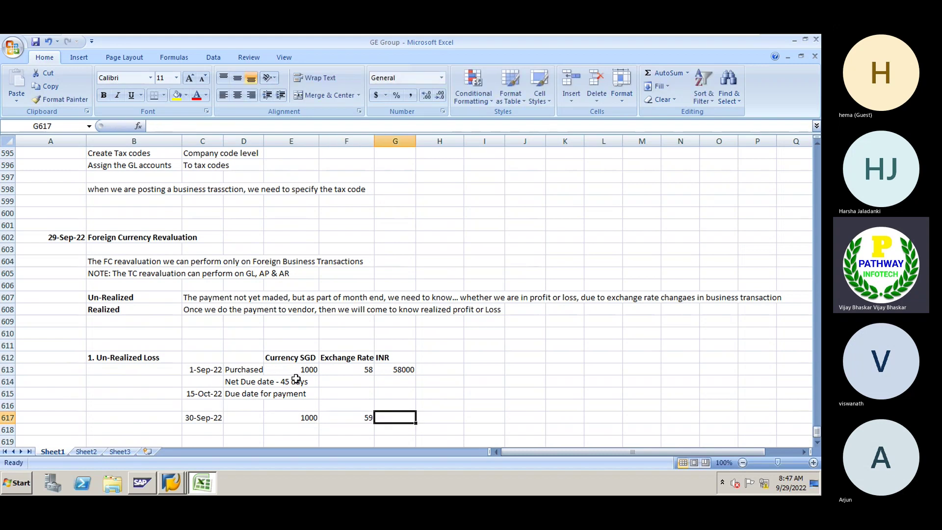
Calculate the month-end INR amount in cell G617 with the formula =E617*F617.
{"action": "type", "text": "="}
{"action": "key", "text": "Left"}
{"action": "key", "text": "Left"}
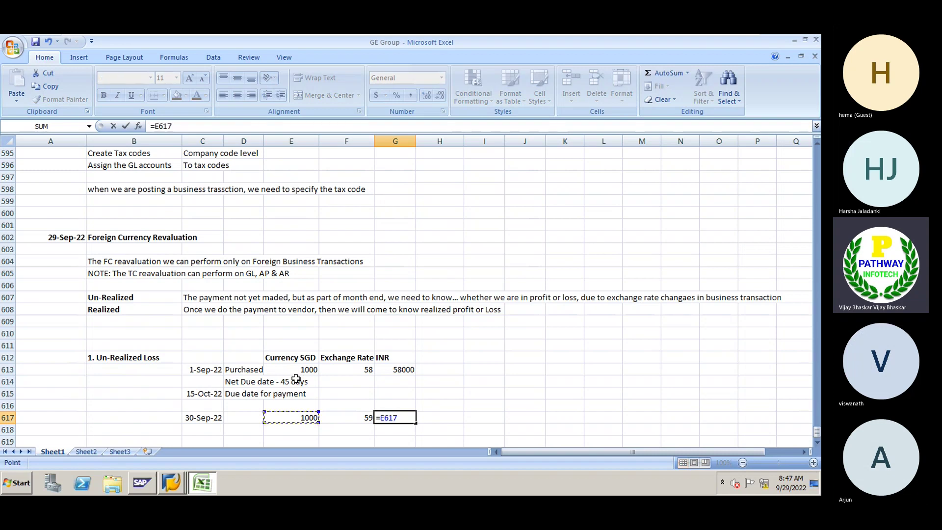
{"action": "type", "text": "*"}
{"action": "key", "text": "Left"}
{"action": "key", "text": "Return"}
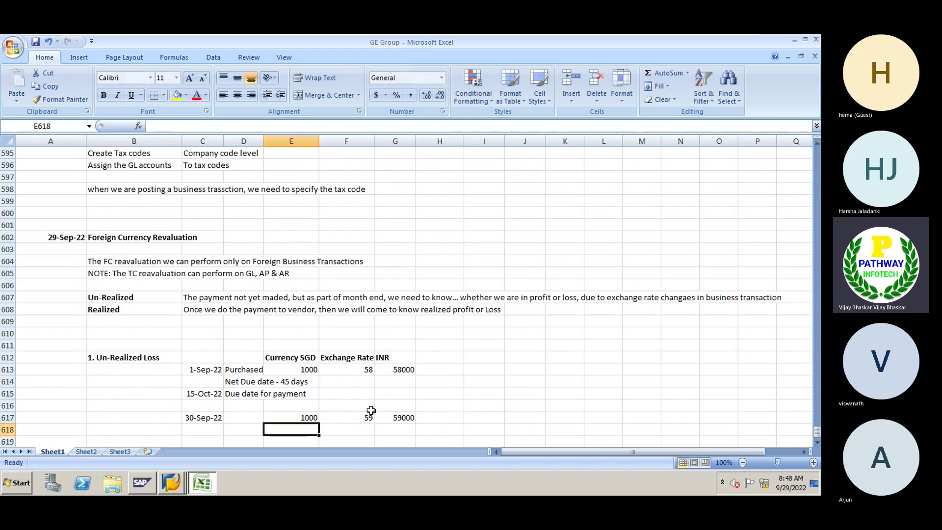
{"action": "left_click", "coordinate": [392, 432]}
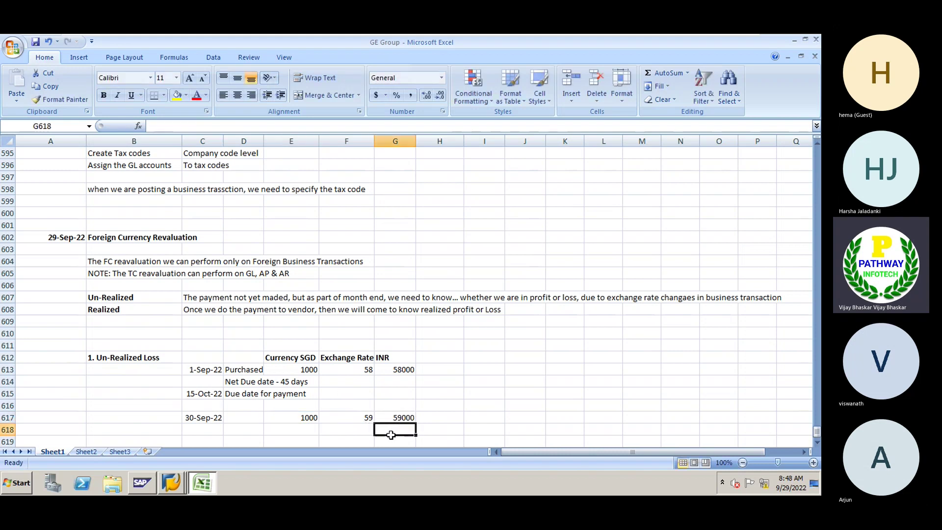
{"action": "left_click", "coordinate": [816, 443]}
{"action": "left_click", "coordinate": [816, 443]}
{"action": "left_click", "coordinate": [816, 443]}
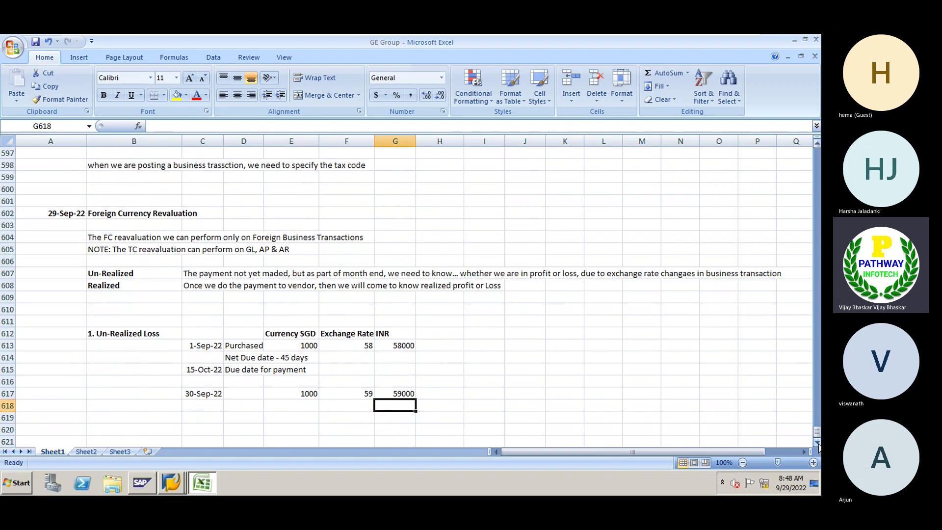
{"action": "left_click", "coordinate": [817, 443]}
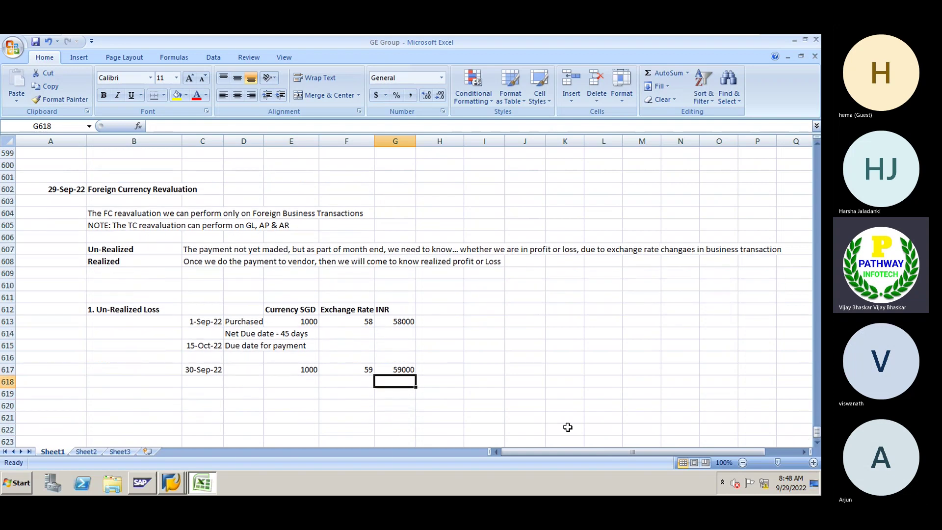
{"action": "left_click", "coordinate": [387, 370]}
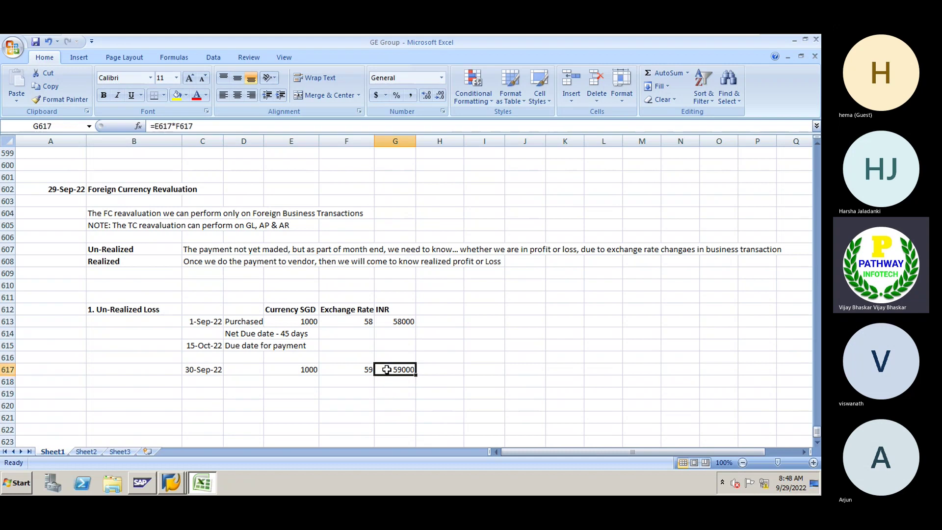
Calculate the difference between the purchase and month-end INR amounts in cell G618 with the formula =G613-G617.
{"action": "left_click", "coordinate": [387, 321]}
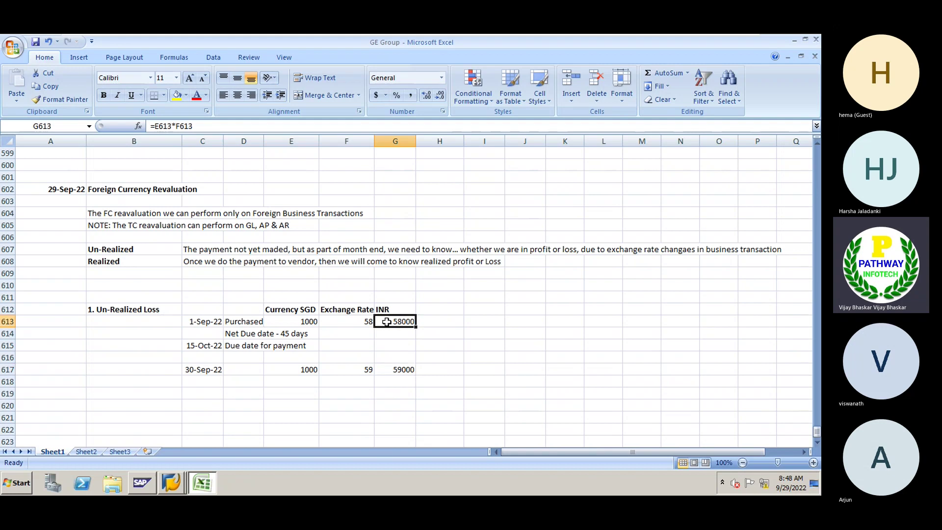
{"action": "left_click", "coordinate": [387, 384]}
{"action": "type", "text": "="}
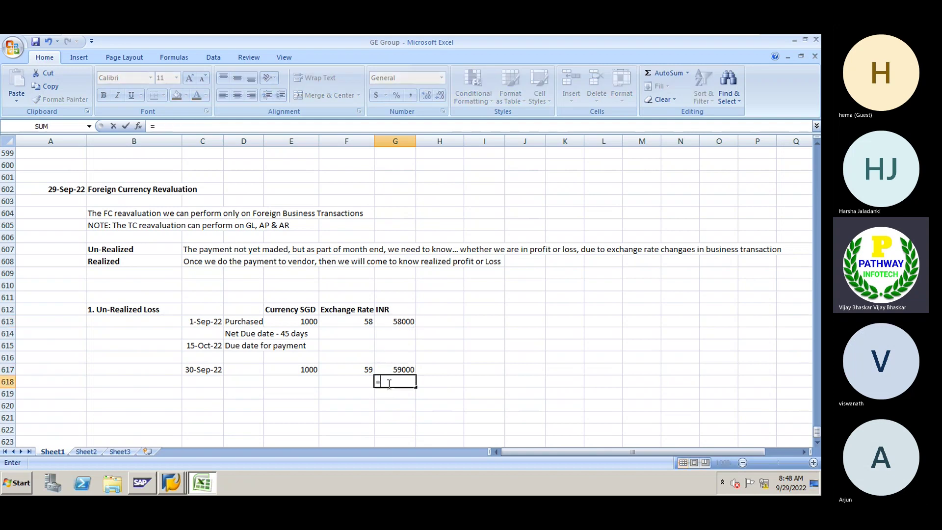
{"action": "key", "text": "Up"}
{"action": "key", "text": "Up"}
{"action": "key", "text": "Up"}
{"action": "key", "text": "Up"}
{"action": "key", "text": "Up"}
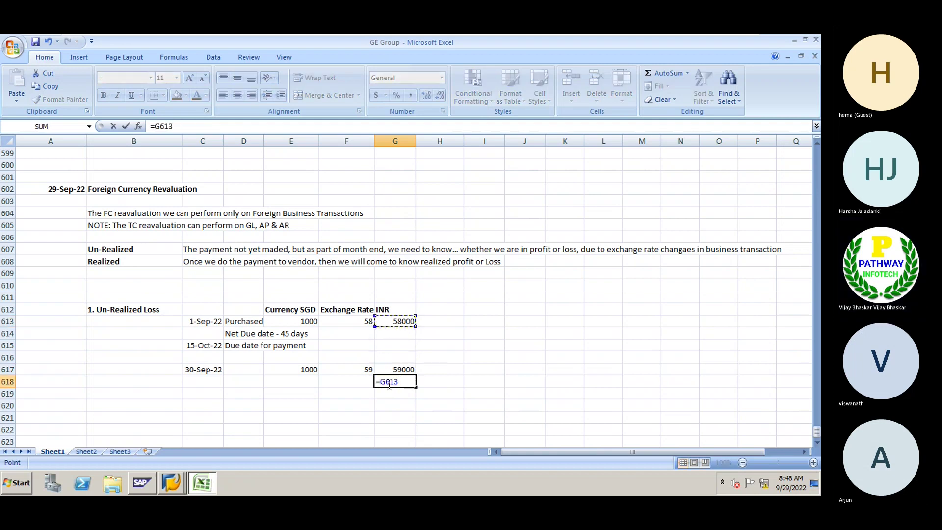
{"action": "type", "text": "-"}
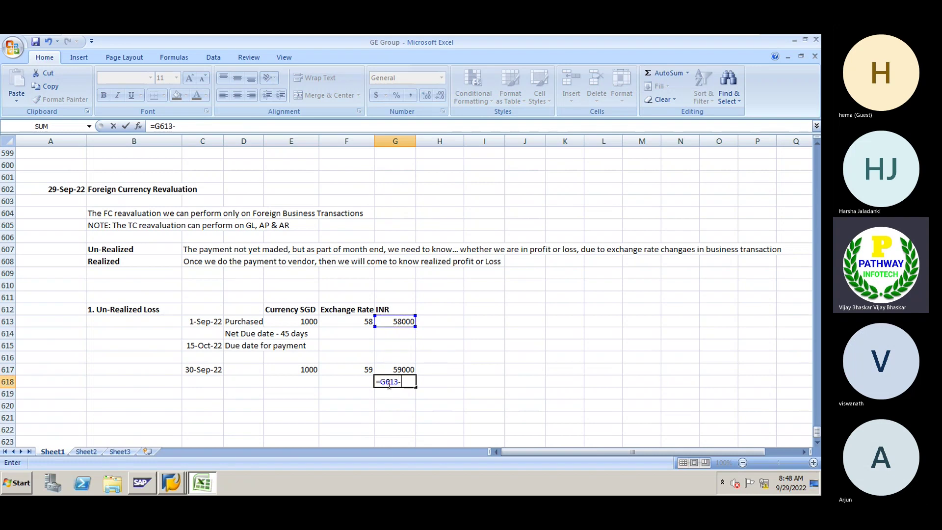
{"action": "key", "text": "Up"}
{"action": "key", "text": "Return"}
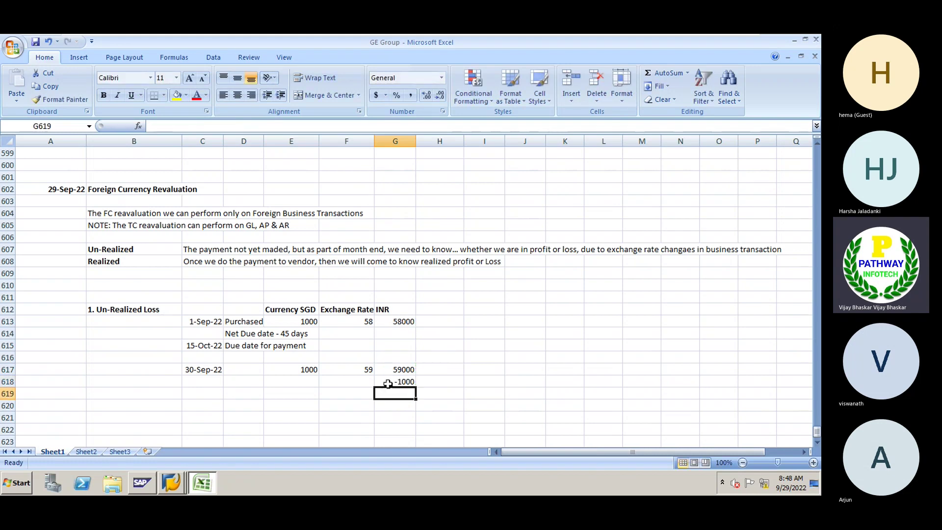
Label the difference with the text "Un- Realized Loss" in cell H618.
{"action": "left_click", "coordinate": [439, 381]}
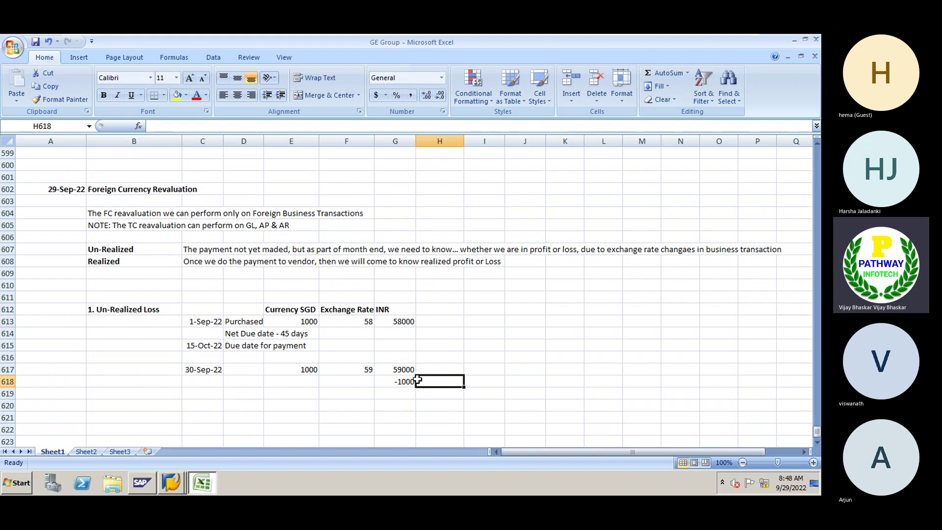
{"action": "type", "text": "UN-"}
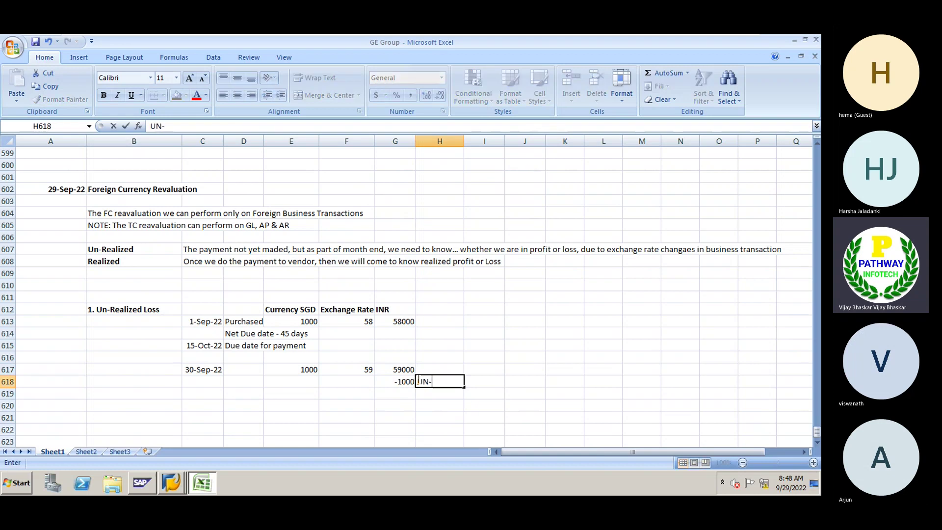
{"action": "type", "text": " Realized Loss"}
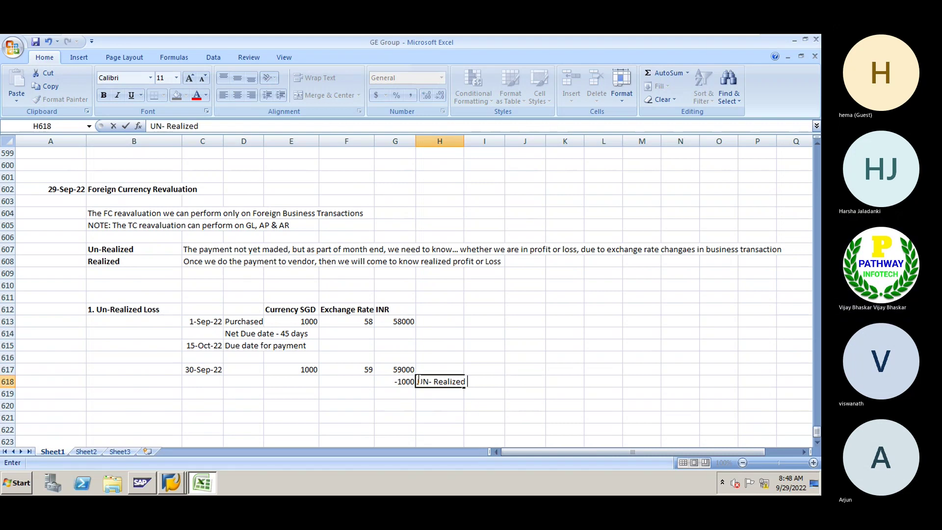
{"action": "key", "text": "Return"}
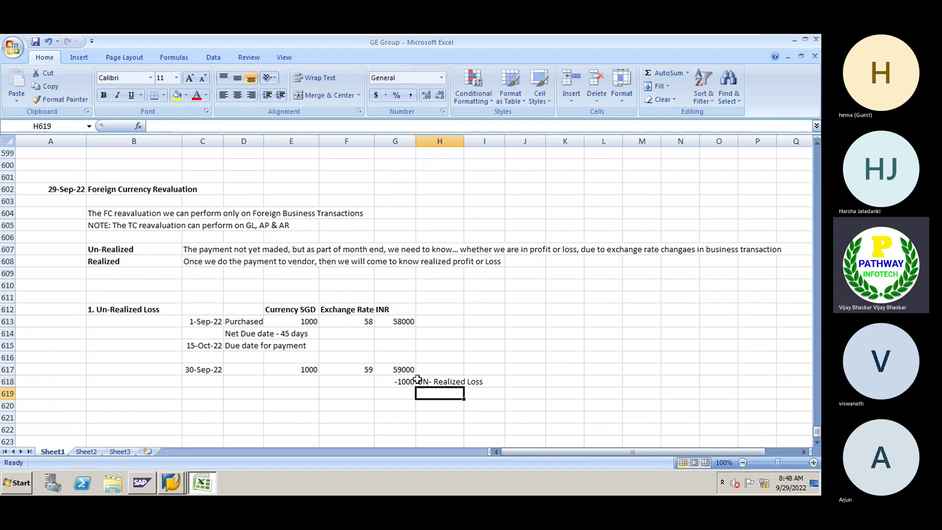
{"action": "double_click", "coordinate": [423, 382]}
{"action": "key", "text": "BackSpace"}
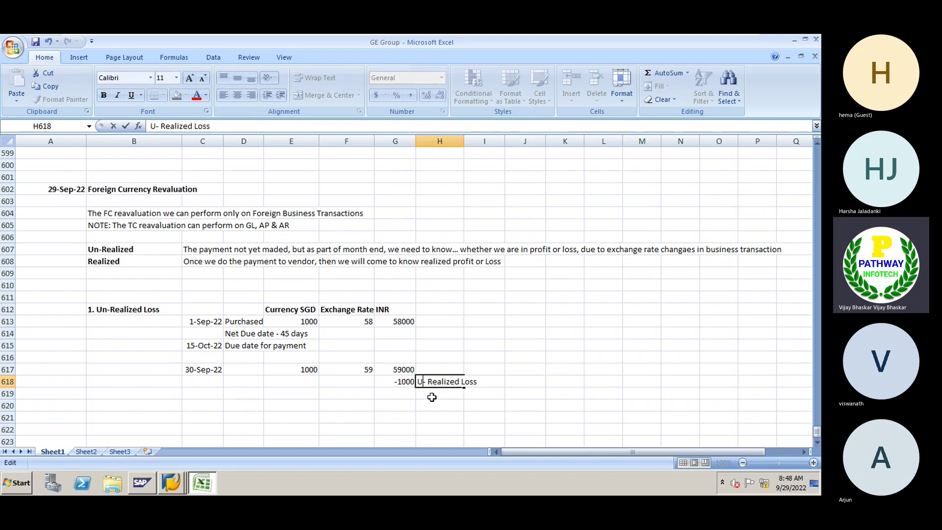
{"action": "type", "text": "n"}
{"action": "key", "text": "Return"}
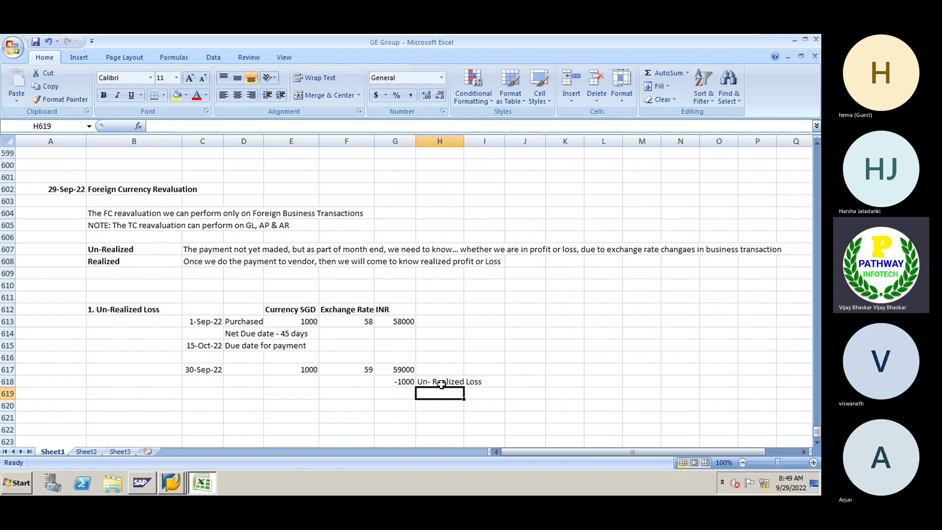
{"action": "left_click", "coordinate": [192, 346]}
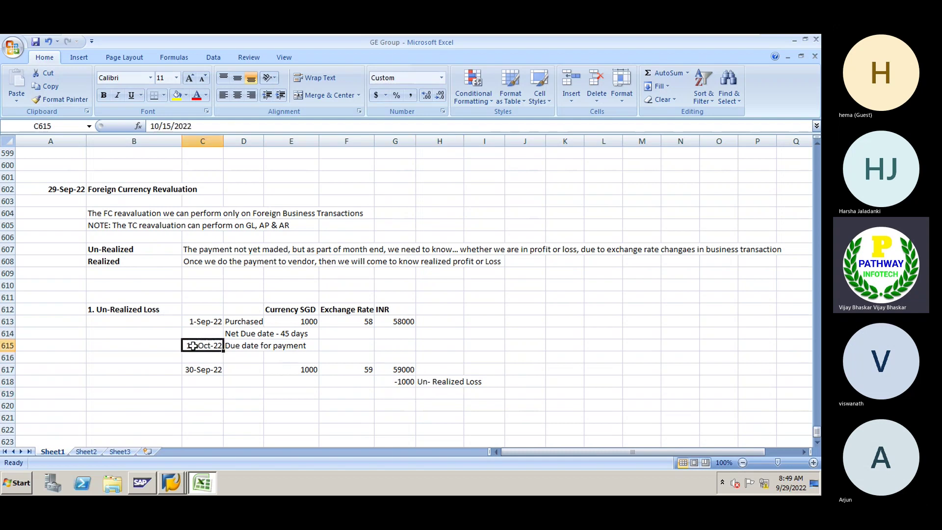
{"action": "left_click", "coordinate": [353, 344]}
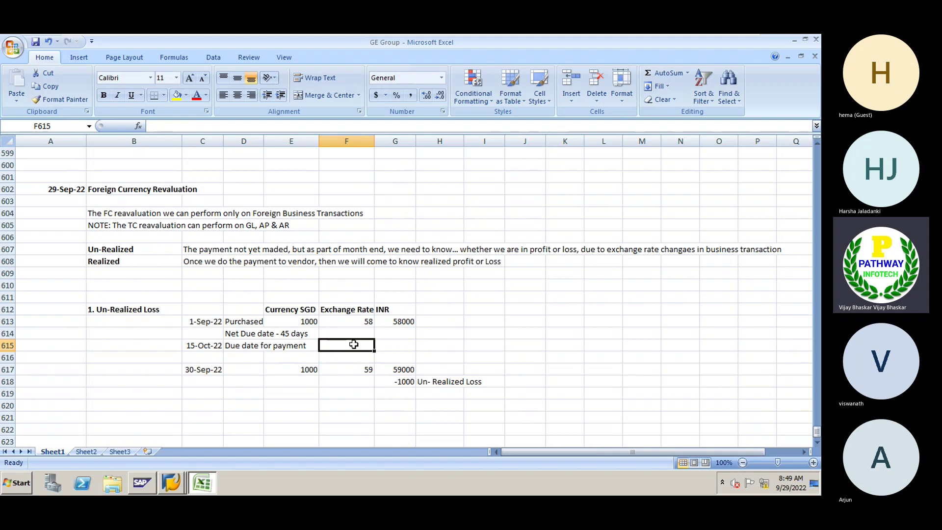
{"action": "left_click", "coordinate": [430, 382]}
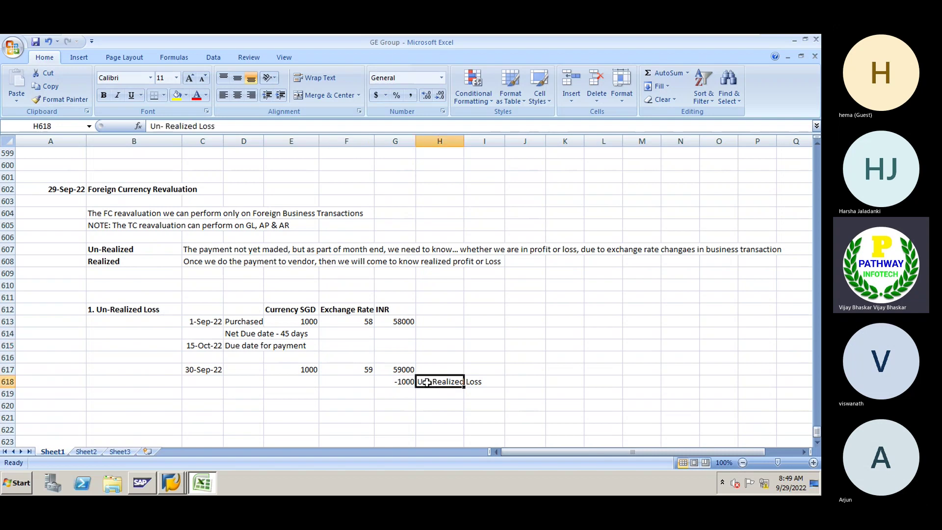
Apply all borders to the Un-Realized Loss example across the range B612:N618.
{"action": "left_click_drag", "start_coordinate": [98, 309], "coordinate": [395, 382]}
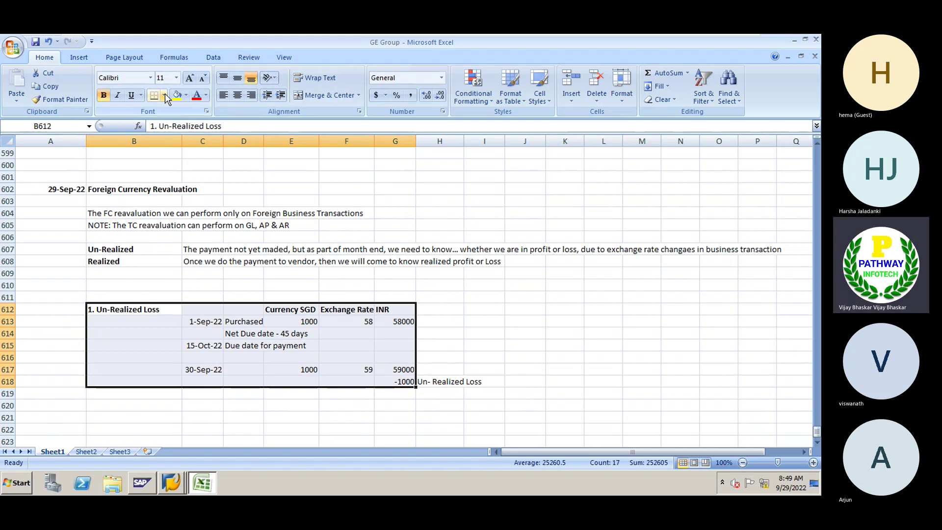
{"action": "key", "text": "shift+Right"}
{"action": "key", "text": "shift+Right"}
{"action": "key", "text": "shift+Right"}
{"action": "key", "text": "shift+Right"}
{"action": "key", "text": "shift+Right"}
{"action": "key", "text": "shift+Right"}
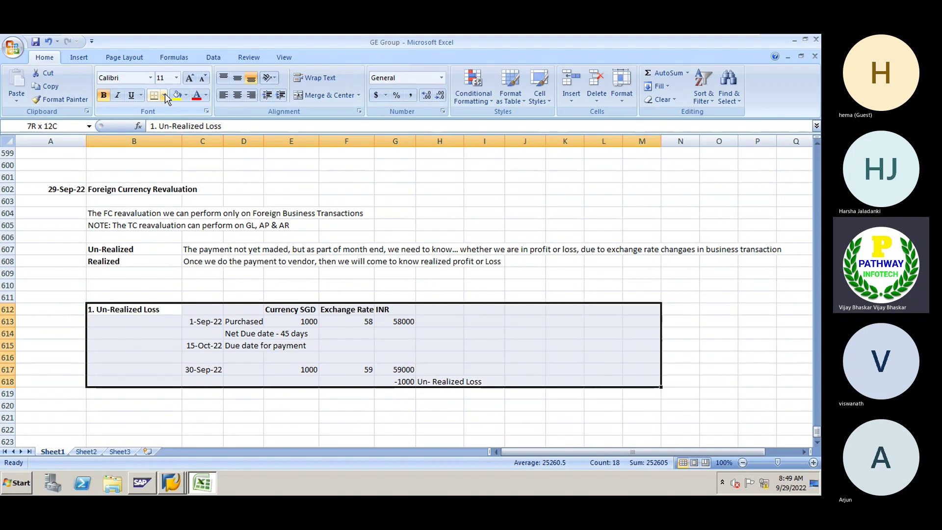
{"action": "key", "text": "shift+Right"}
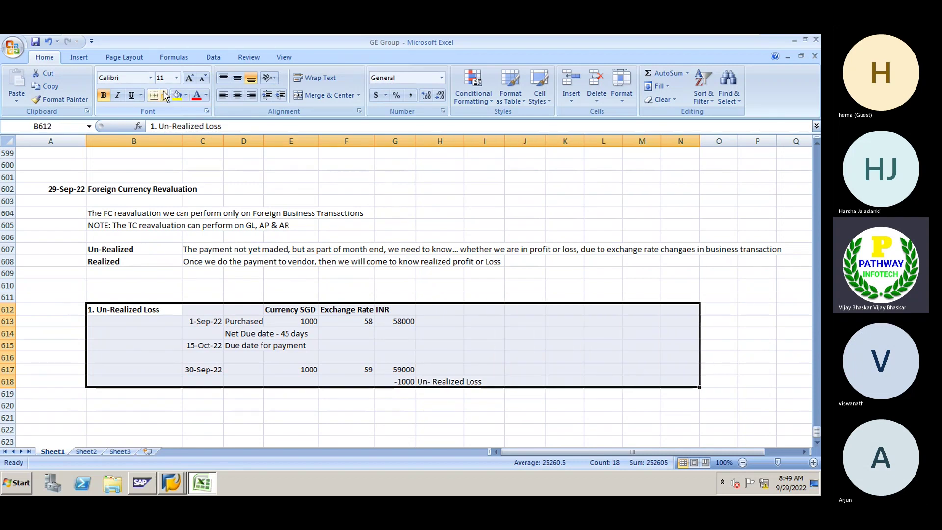
{"action": "left_click", "coordinate": [165, 96]}
{"action": "left_click", "coordinate": [184, 191]}
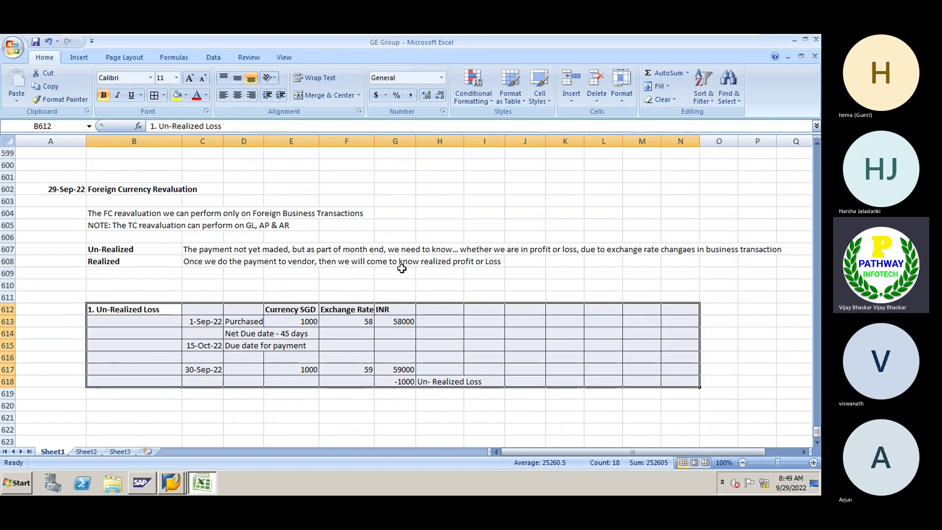
Enter the heading "Accounting Entry" in cell J613 and make it bold.
{"action": "left_click", "coordinate": [520, 312]}
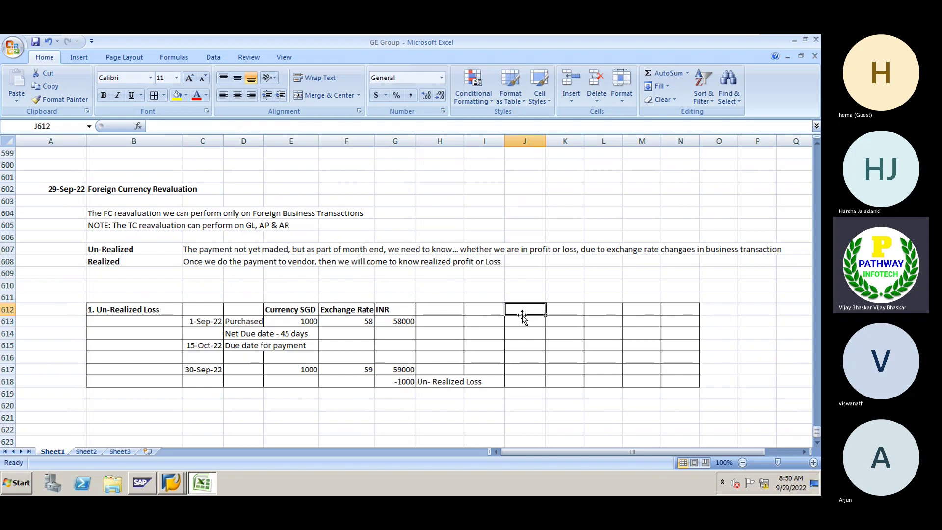
{"action": "left_click", "coordinate": [530, 321]}
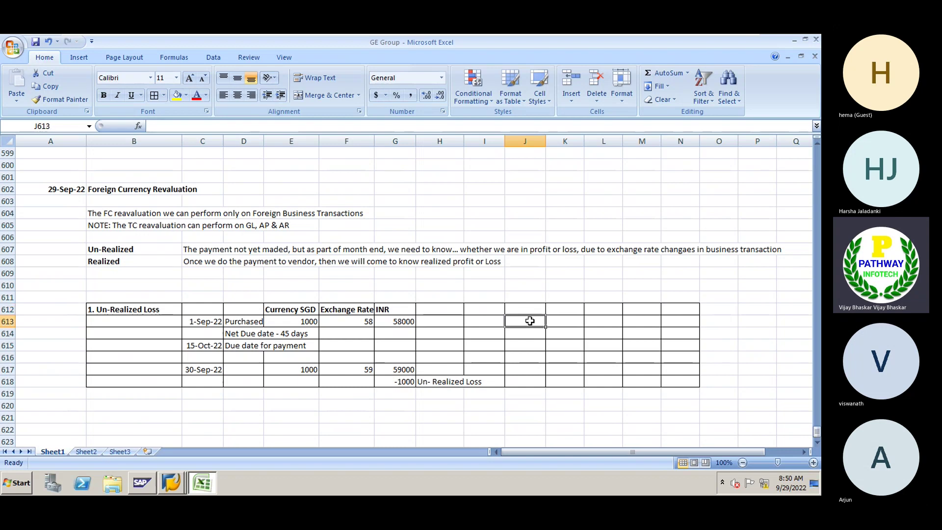
{"action": "type", "text": "Acc"}
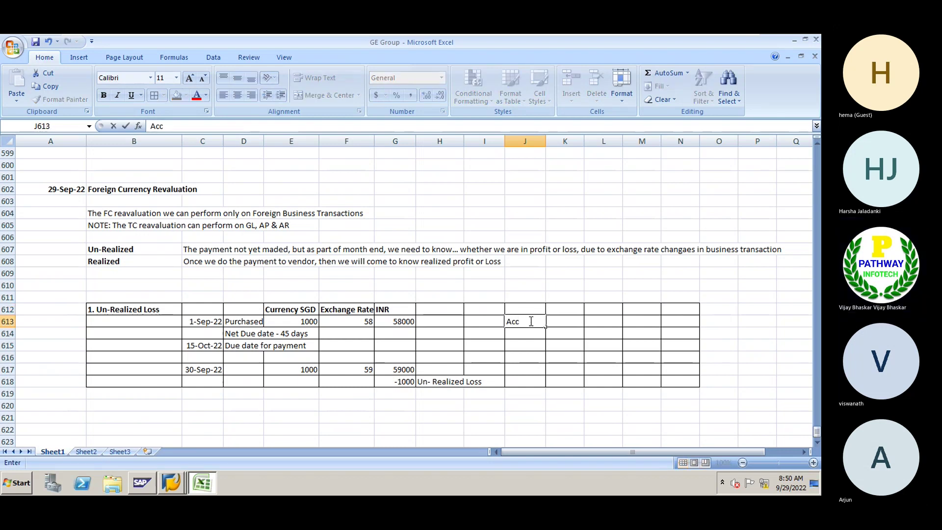
{"action": "type", "text": "ounting R"}
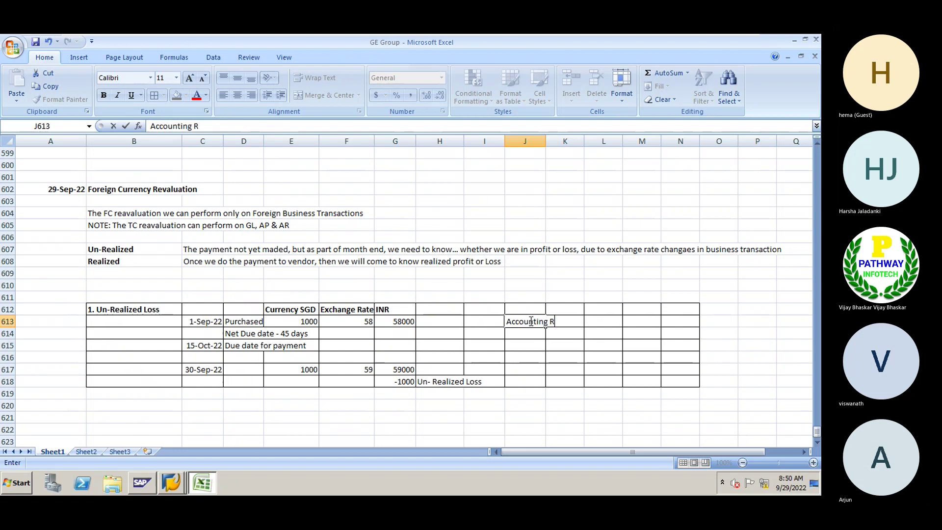
{"action": "key", "text": "BackSpace"}
{"action": "type", "text": "Entry"}
{"action": "key", "text": "Return"}
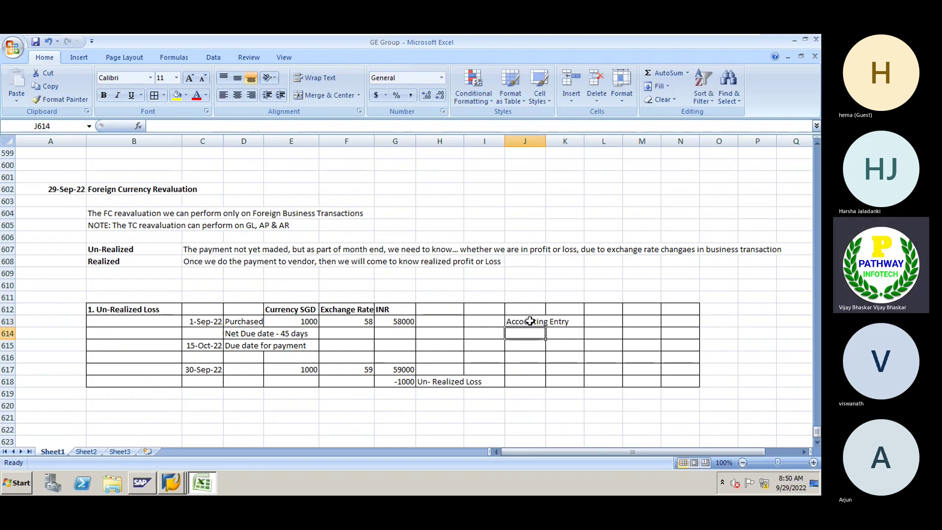
{"action": "left_click", "coordinate": [530, 321]}
{"action": "key", "text": "ctrl+b"}
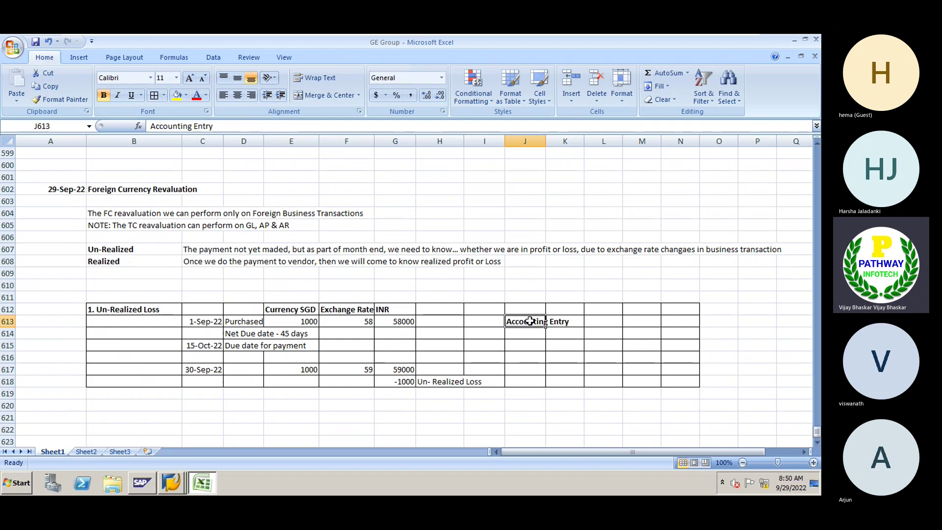
{"action": "key", "text": "Return"}
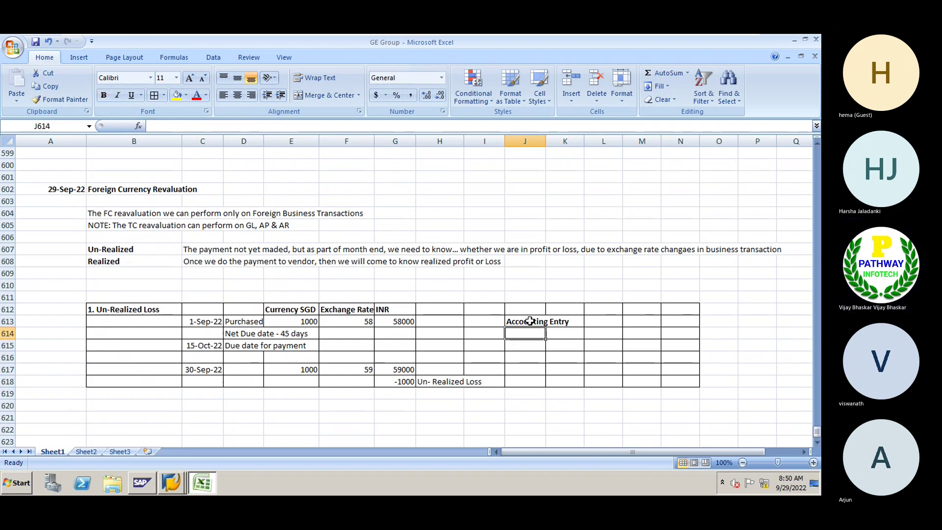
Merge and center the range J613:N618 into one cell holding the Accounting Entry heading.
{"action": "left_click", "coordinate": [530, 321]}
{"action": "key", "text": "shift+Right"}
{"action": "key", "text": "shift+Right"}
{"action": "key", "text": "shift+Right"}
{"action": "key", "text": "shift+Right"}
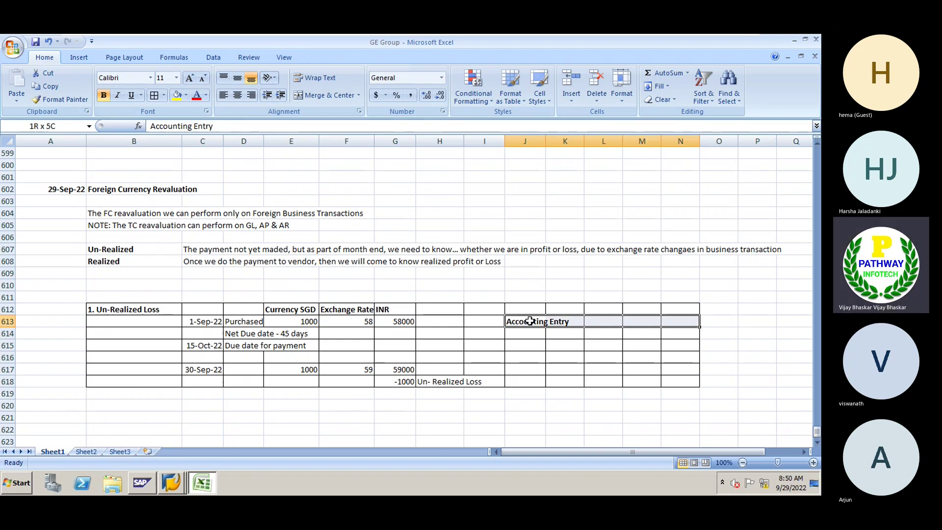
{"action": "key", "text": "shift+Down"}
{"action": "key", "text": "shift+Down"}
{"action": "key", "text": "shift+Down"}
{"action": "key", "text": "shift+Down"}
{"action": "key", "text": "shift+Down"}
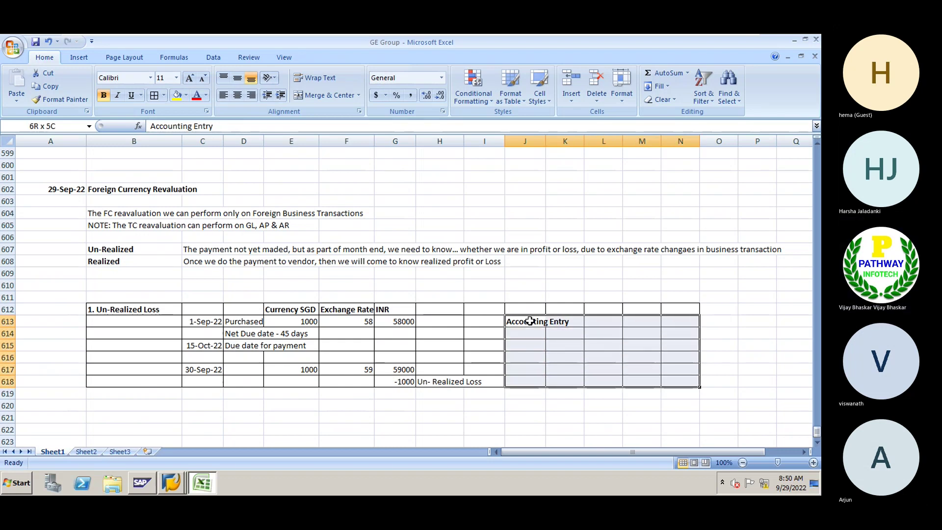
{"action": "left_click", "coordinate": [303, 93]}
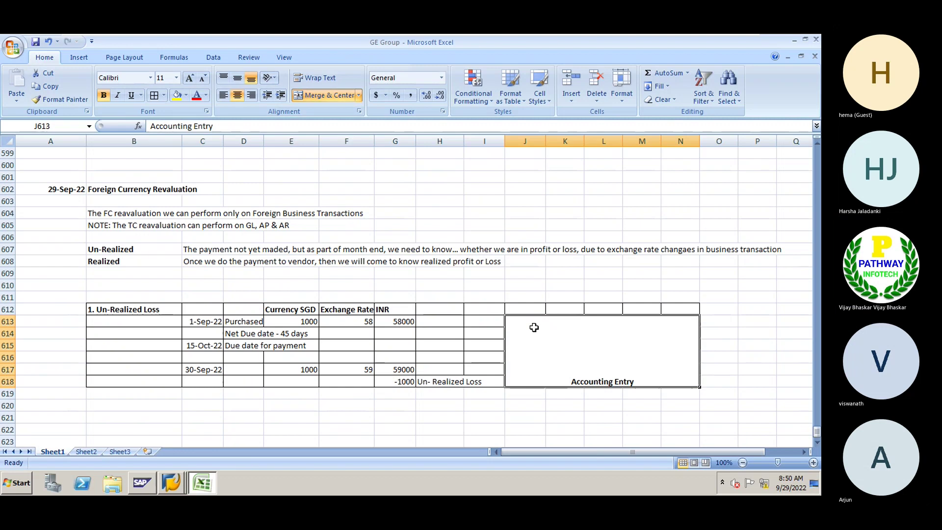
Add the lines "Unrealized Loss Dr" and "To Balance Sheet Adjustment Account Cr" below the Accounting Entry heading inside merged cell J613.
{"action": "double_click", "coordinate": [644, 381]}
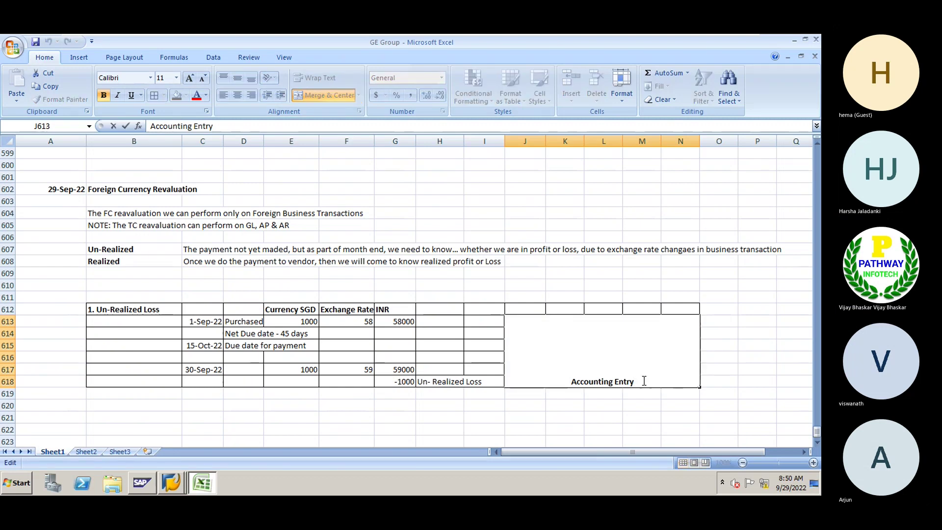
{"action": "key", "text": "alt+Return"}
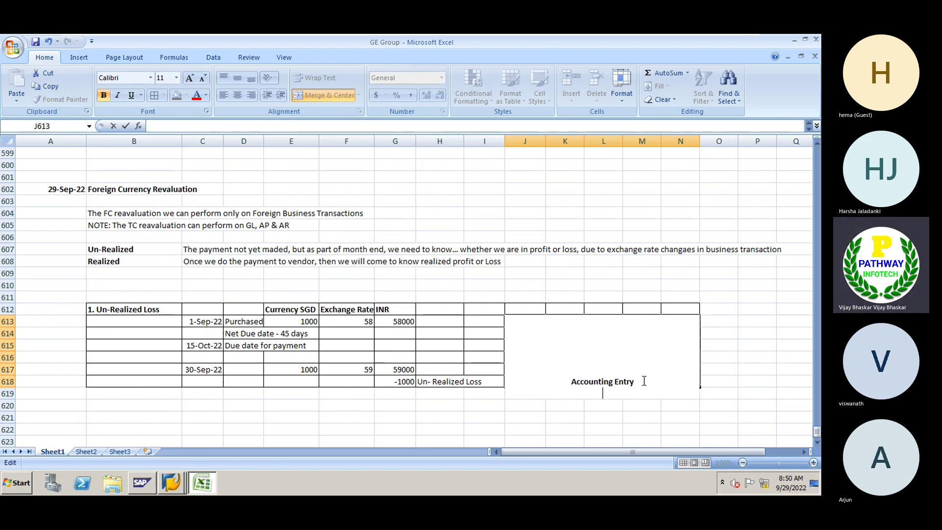
{"action": "type", "text": "Unrea"}
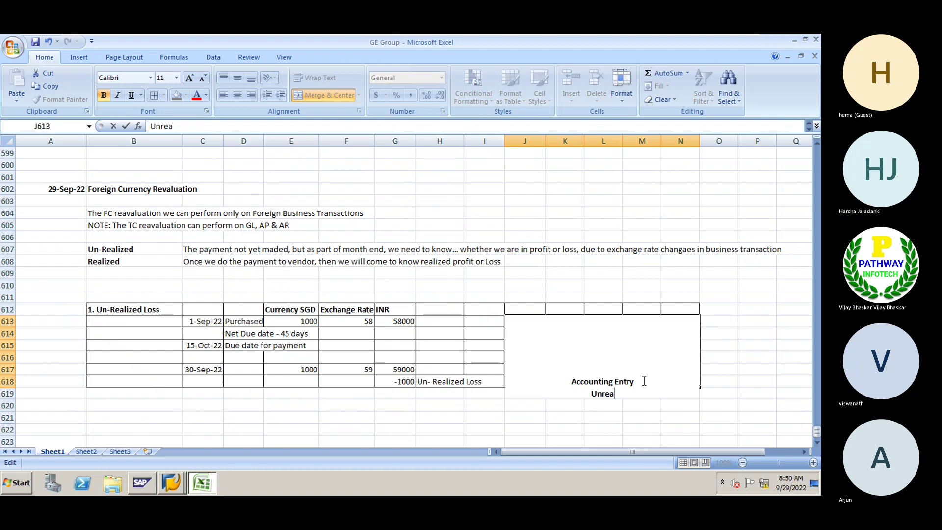
{"action": "type", "text": "lized Loss Dr"}
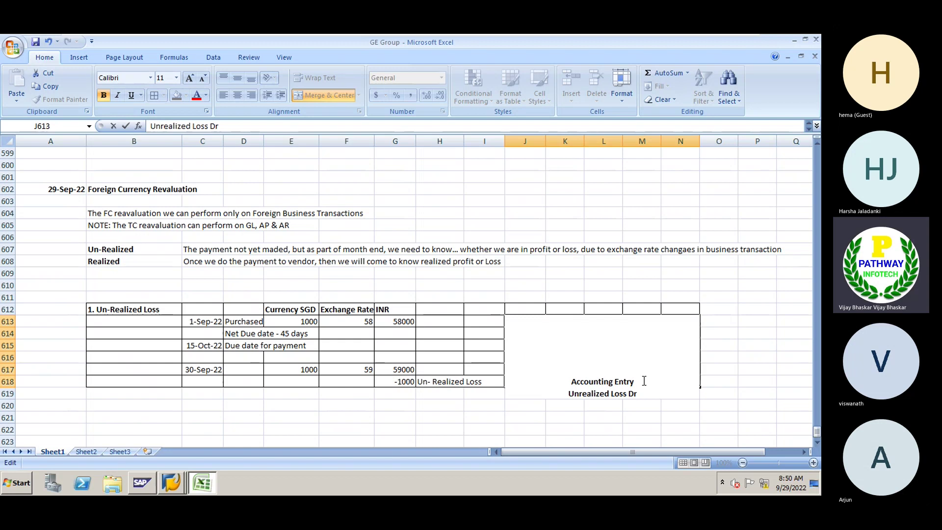
{"action": "key", "text": "alt+Return"}
{"action": "type", "text": "T"}
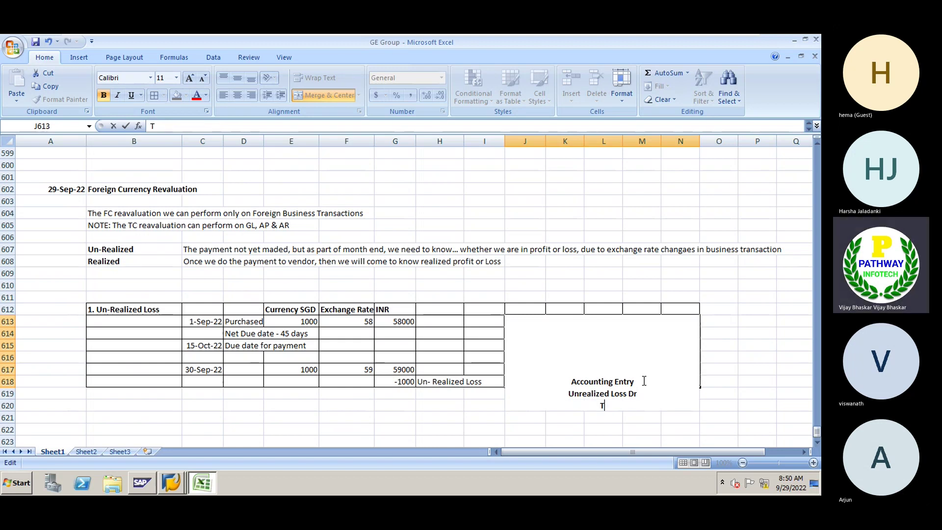
{"action": "type", "text": "o Balance Sheet"}
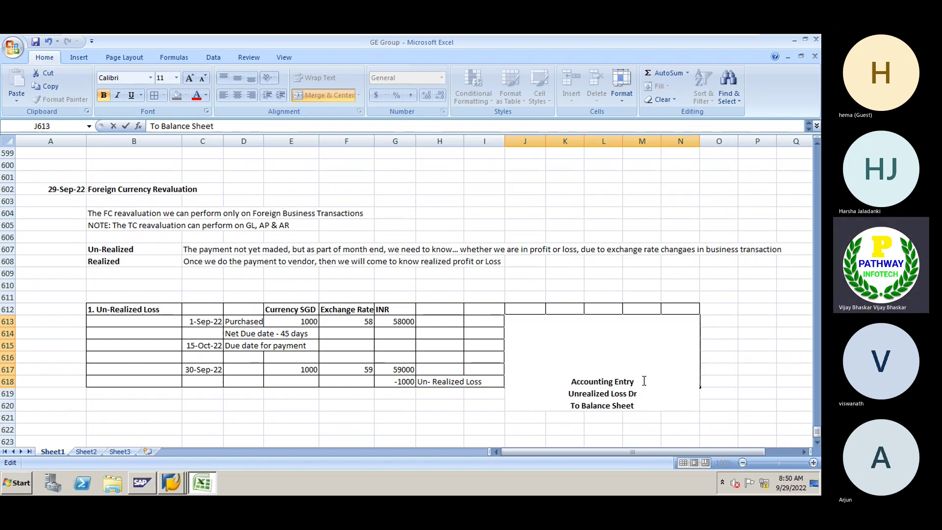
{"action": "type", "text": "Adj"}
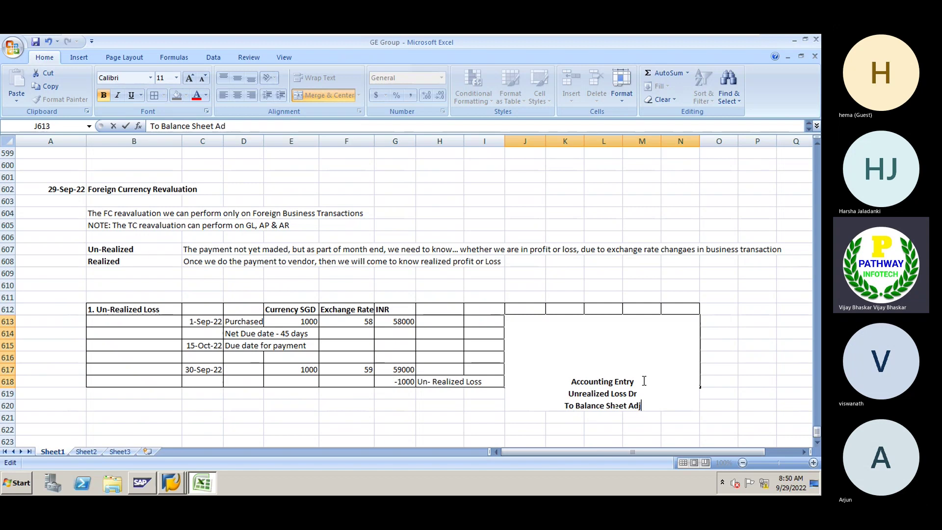
{"action": "type", "text": "ustment Account "}
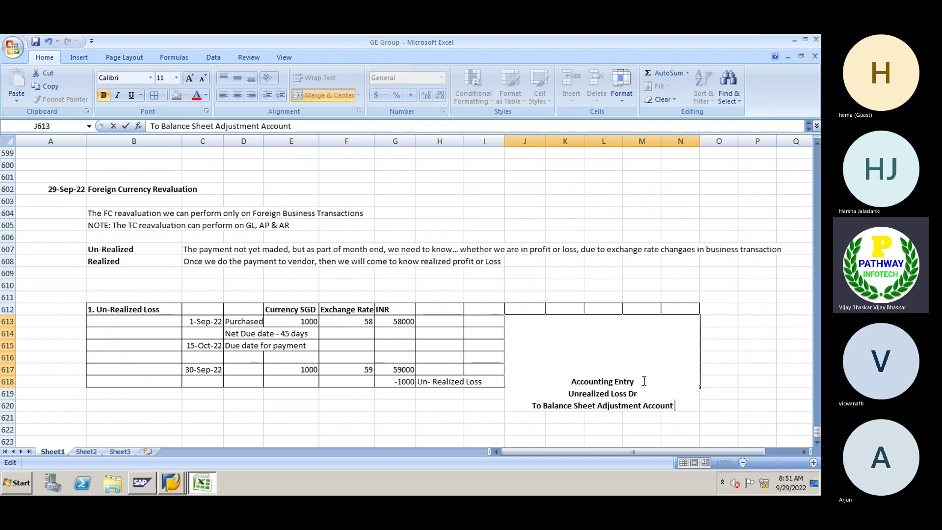
{"action": "type", "text": "Cr"}
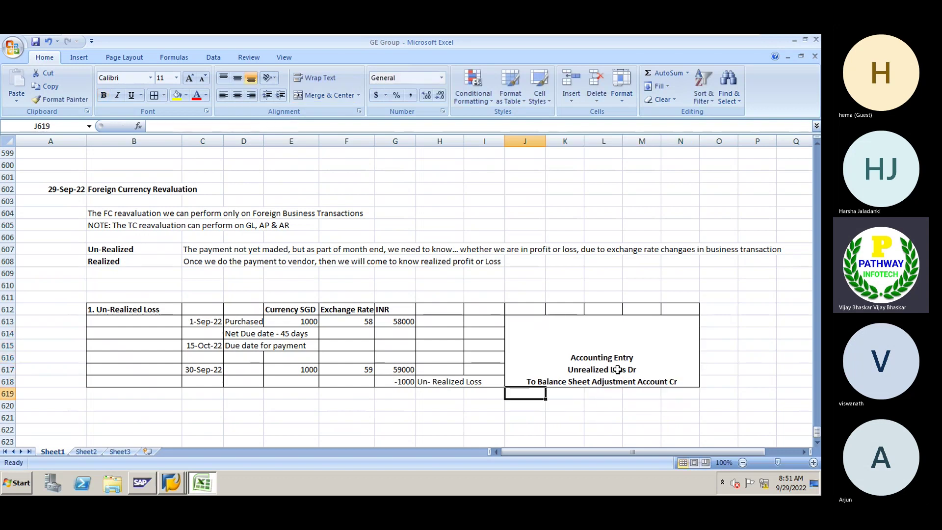
{"action": "key", "text": "ctrl+Return"}
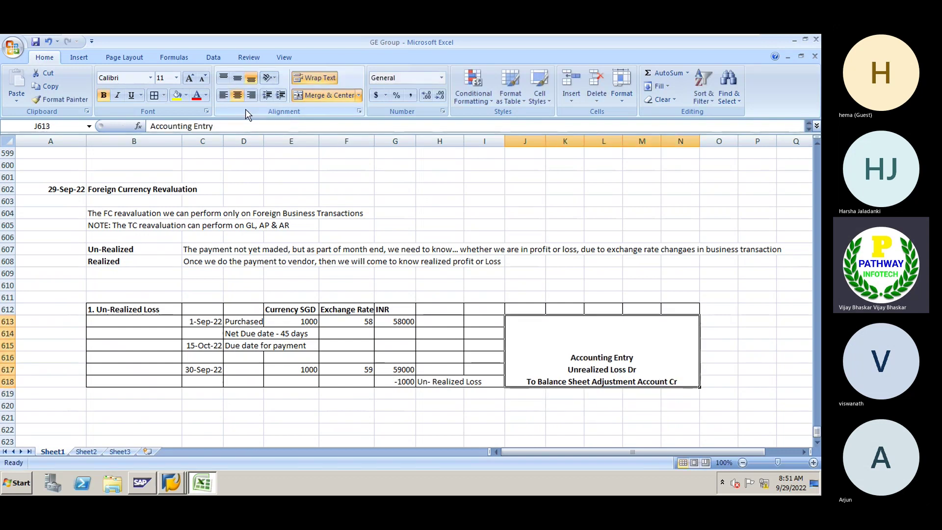
Top-align the merged accounting cell J613 and color only its "Accounting Entry" heading text red.
{"action": "left_click", "coordinate": [223, 79]}
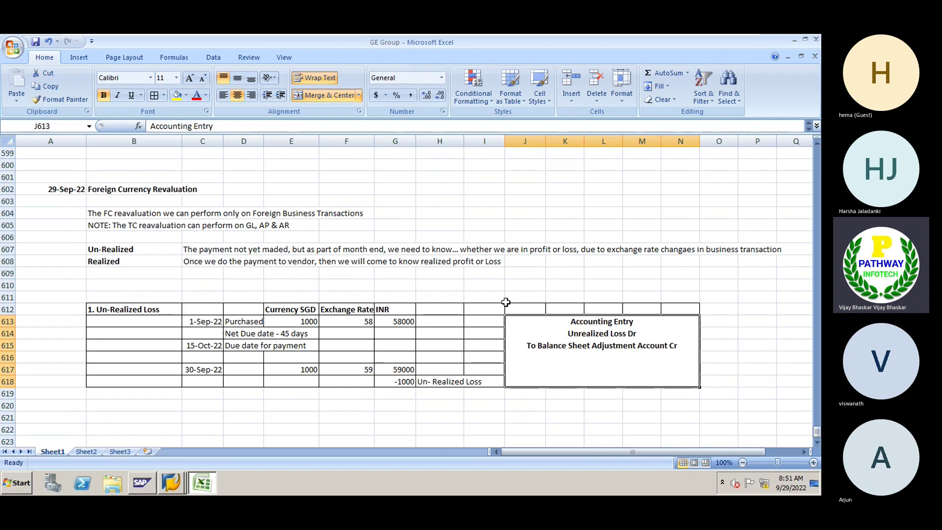
{"action": "double_click", "coordinate": [631, 325]}
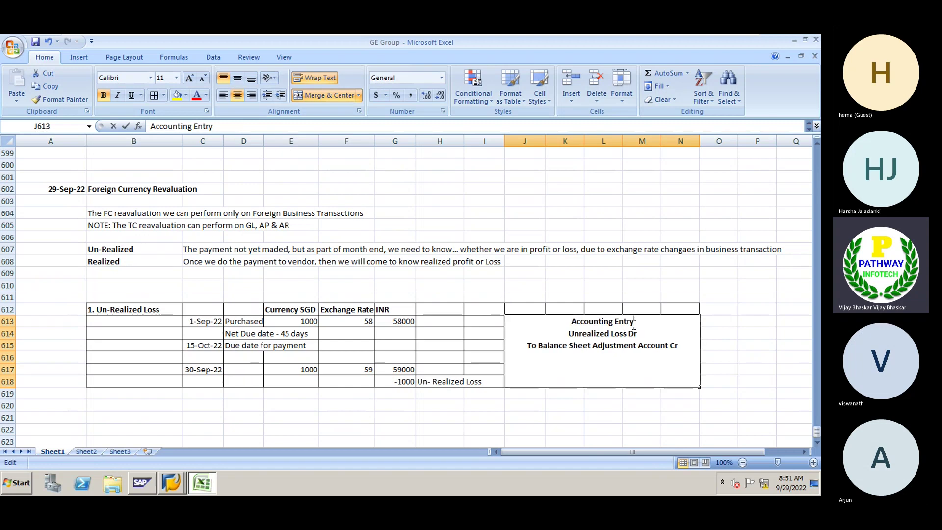
{"action": "key", "text": "shift+Home"}
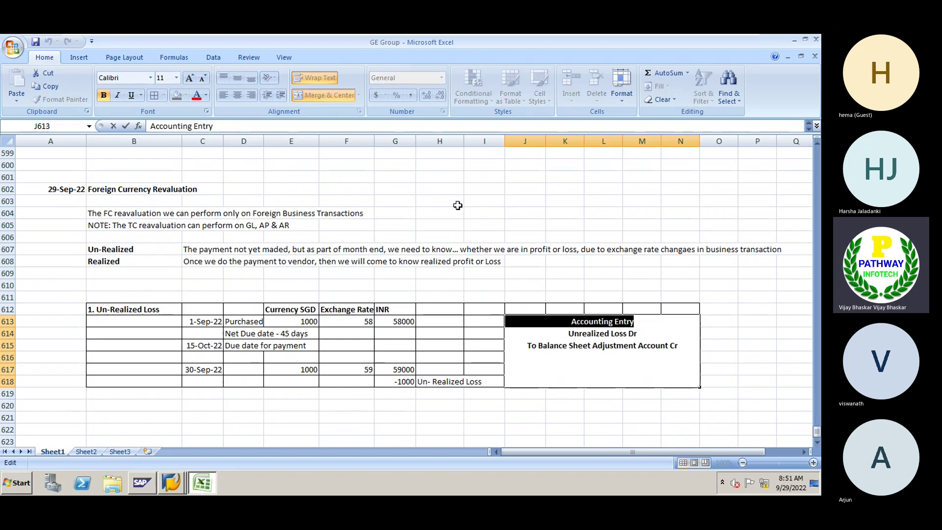
{"action": "left_click", "coordinate": [206, 95]}
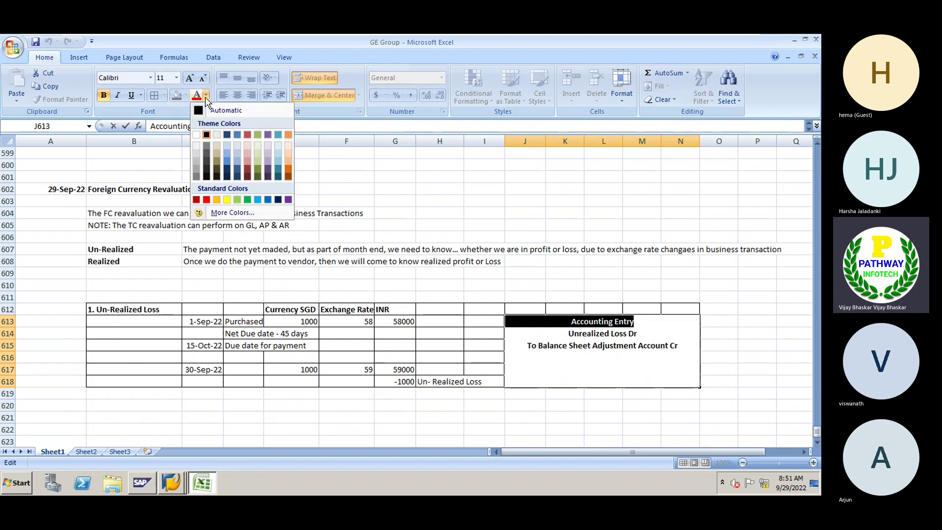
{"action": "left_click", "coordinate": [206, 199]}
{"action": "left_click", "coordinate": [573, 411]}
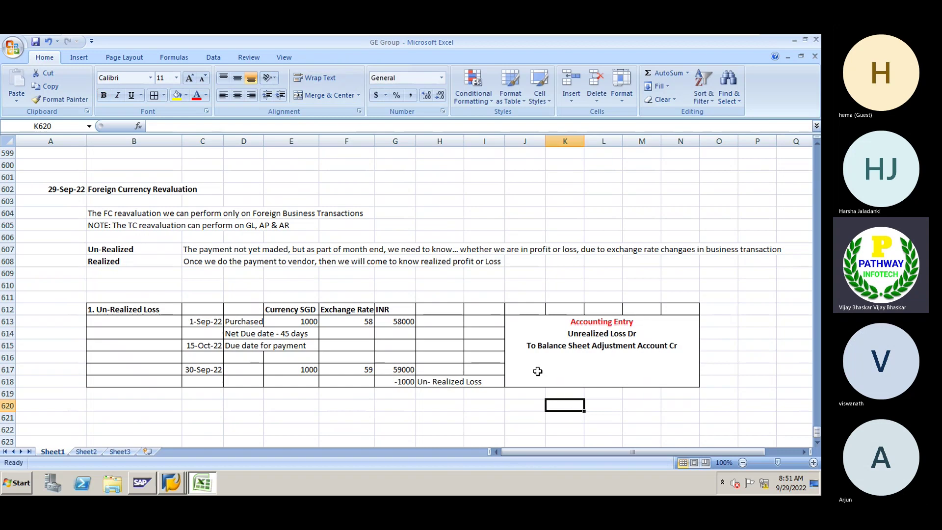
Try left alignment on the merged accounting cell J613 and set it back to centered.
{"action": "left_click", "coordinate": [536, 334]}
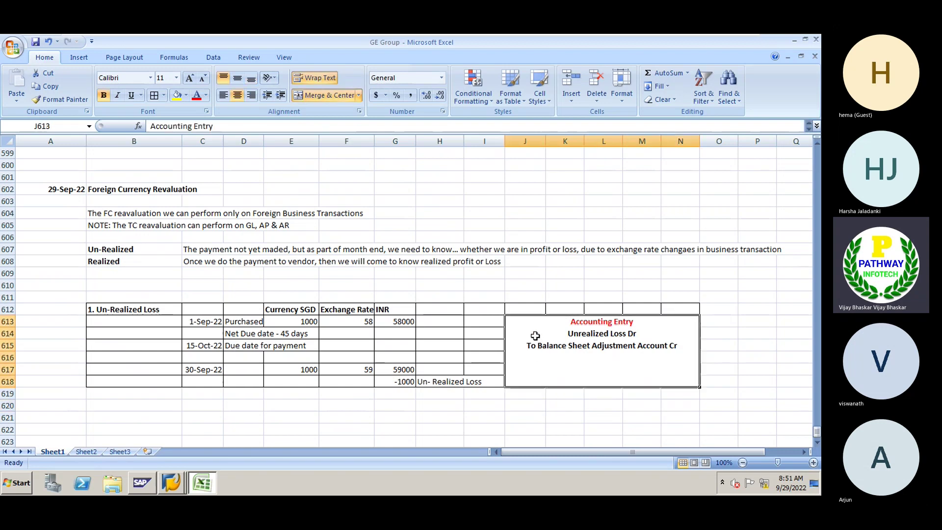
{"action": "left_click", "coordinate": [222, 96]}
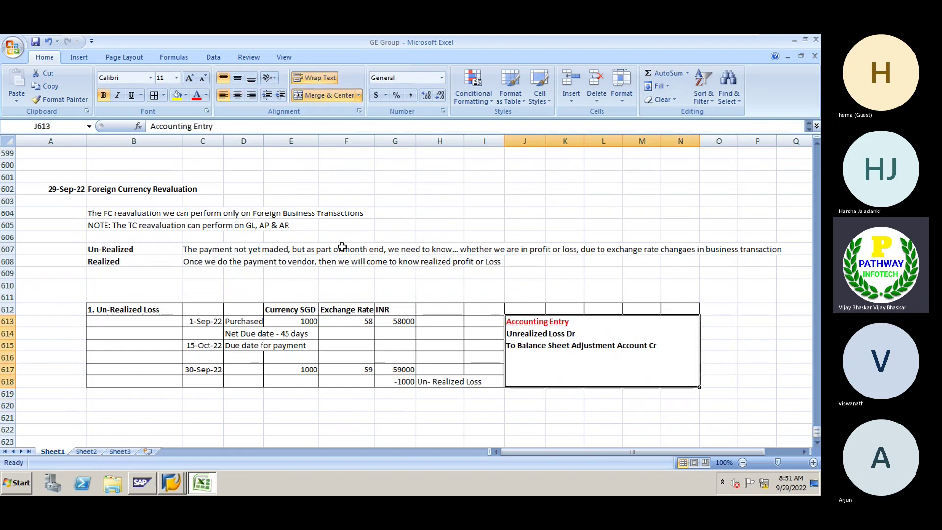
{"action": "left_click", "coordinate": [239, 97]}
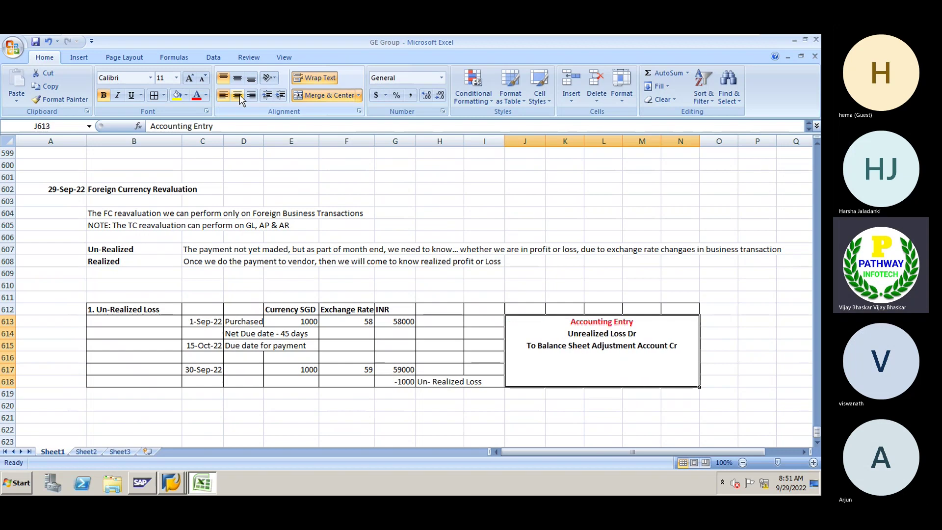
Enter the heading "2. Un-Relied Gain" in cell B620 and make it bold.
{"action": "left_click", "coordinate": [133, 402]}
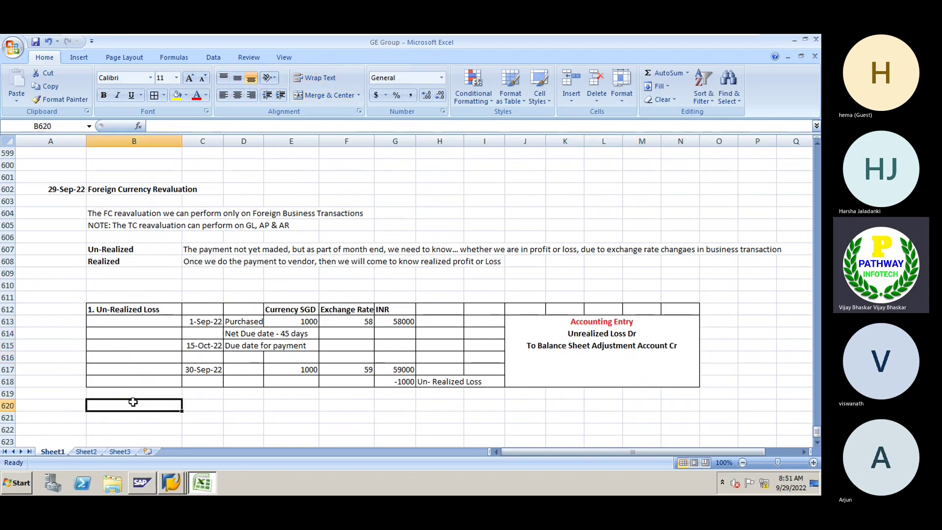
{"action": "type", "text": "2."}
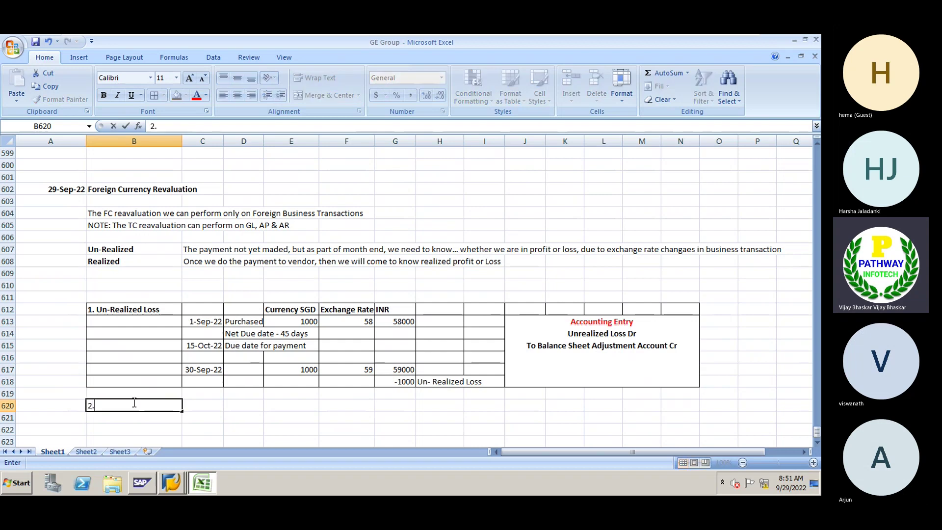
{"action": "type", "text": " Un-"}
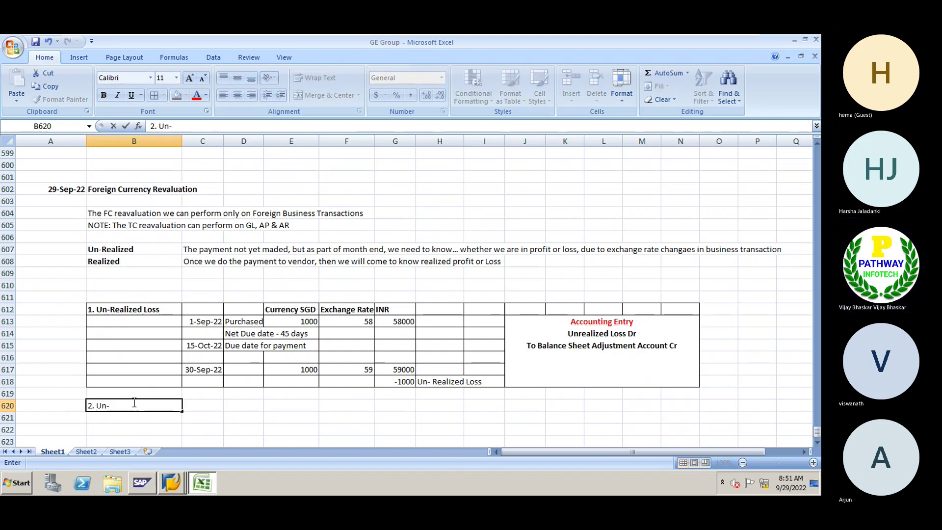
{"action": "type", "text": "Re"}
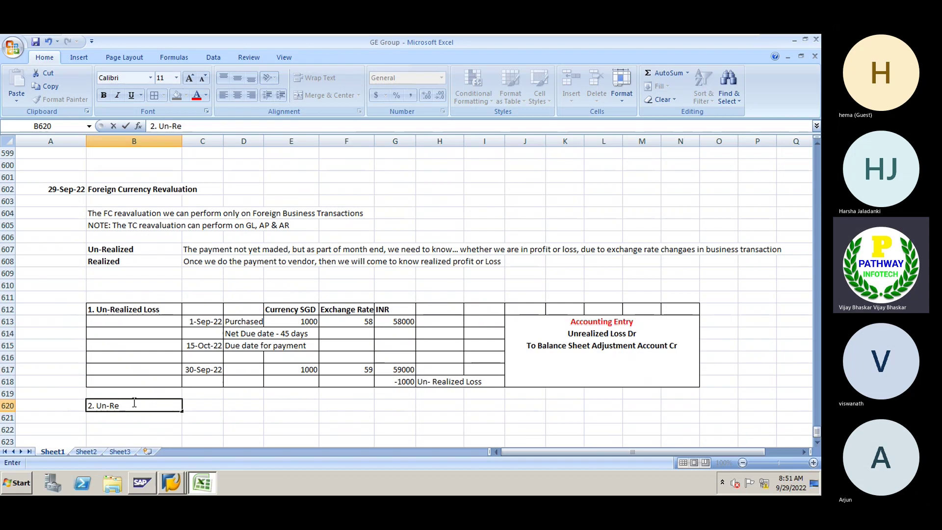
{"action": "type", "text": "lied Gain"}
{"action": "key", "text": "Return"}
{"action": "left_click", "coordinate": [133, 403]}
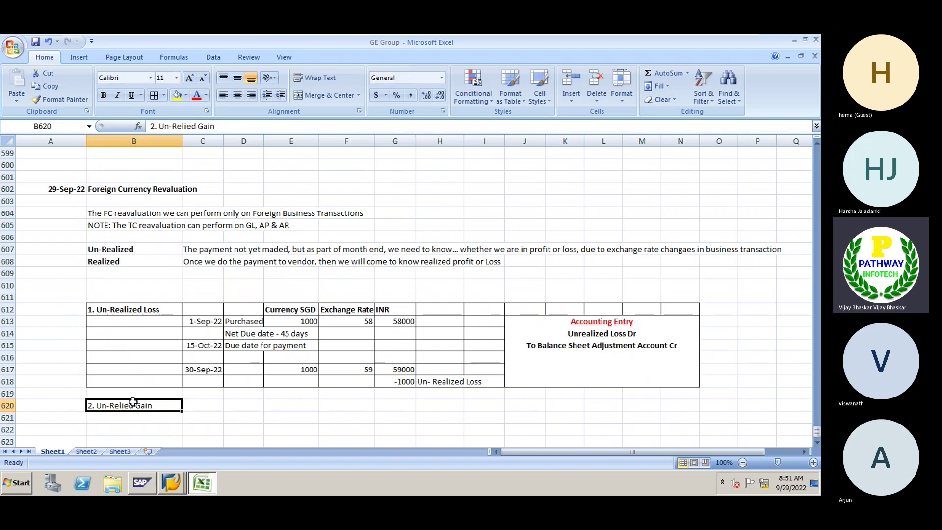
{"action": "key", "text": "ctrl+b"}
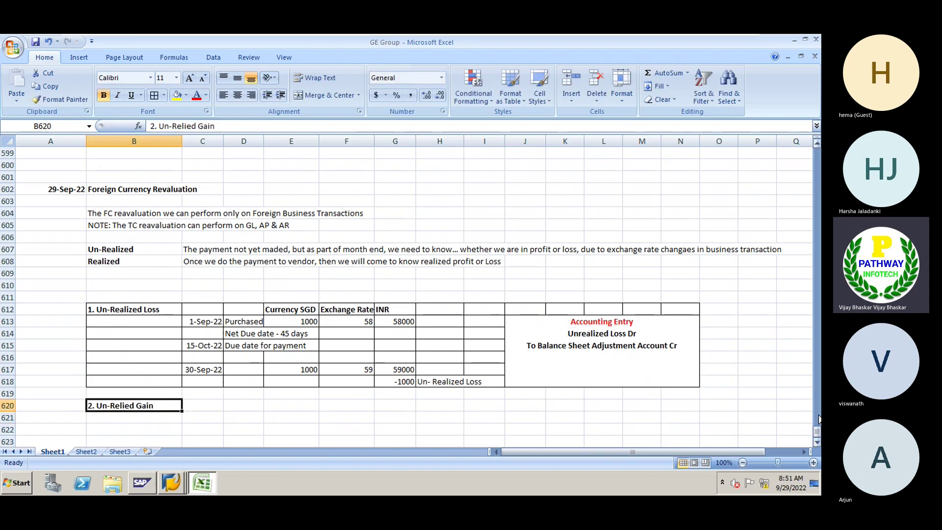
Copy the whole Un-Realized Loss example, range B612:N618, to the area starting at cell B621.
{"action": "left_click", "coordinate": [817, 441]}
{"action": "scroll", "coordinate": [817, 442], "scroll_direction": "down", "scroll_amount": 3}
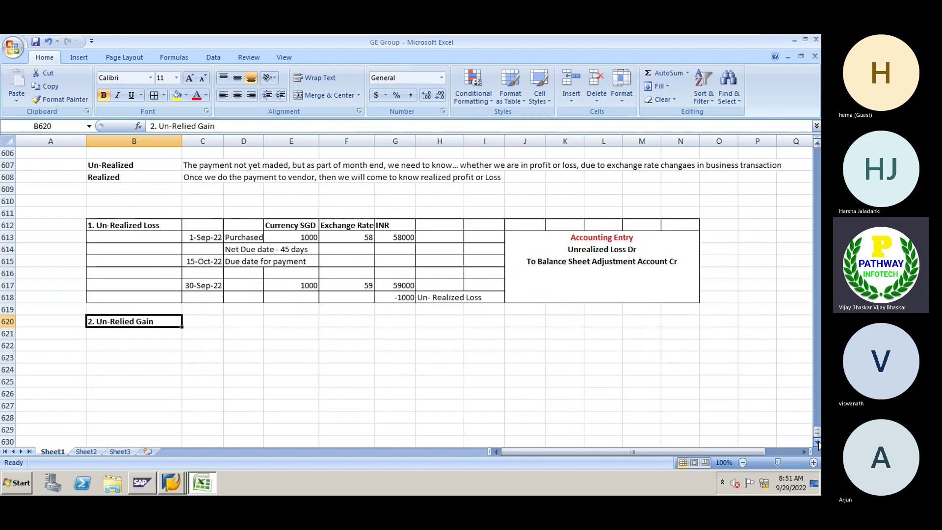
{"action": "left_click_drag", "start_coordinate": [96, 190], "coordinate": [605, 250]}
{"action": "key", "text": "ctrl+c"}
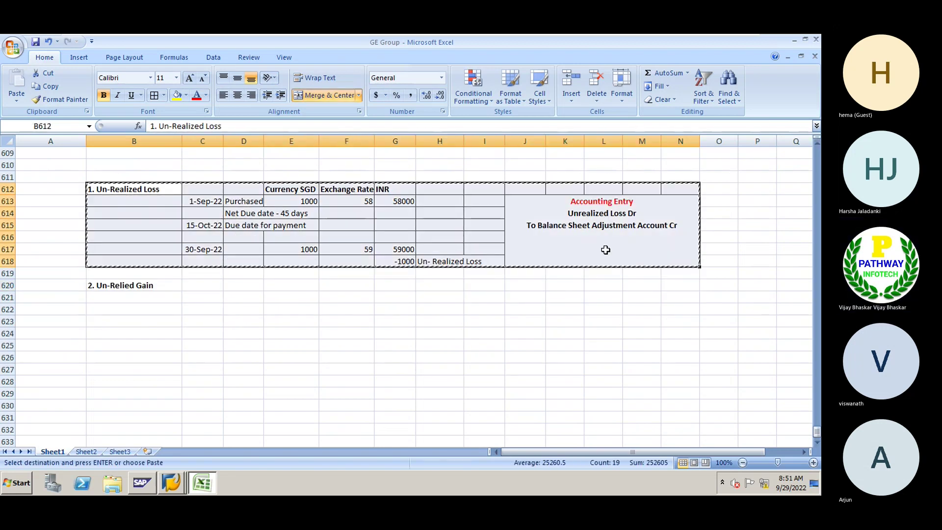
{"action": "left_click", "coordinate": [134, 298]}
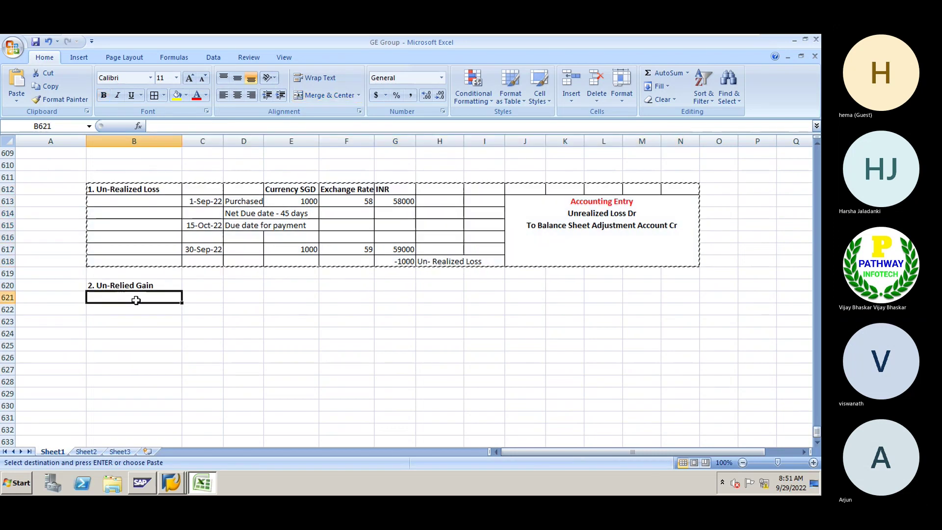
{"action": "key", "text": "ctrl+v"}
Move the "2. Un-Relied Gain" heading from B620 into B621, replacing the copied example's heading.
{"action": "left_click", "coordinate": [124, 287]}
{"action": "key", "text": "ctrl+c"}
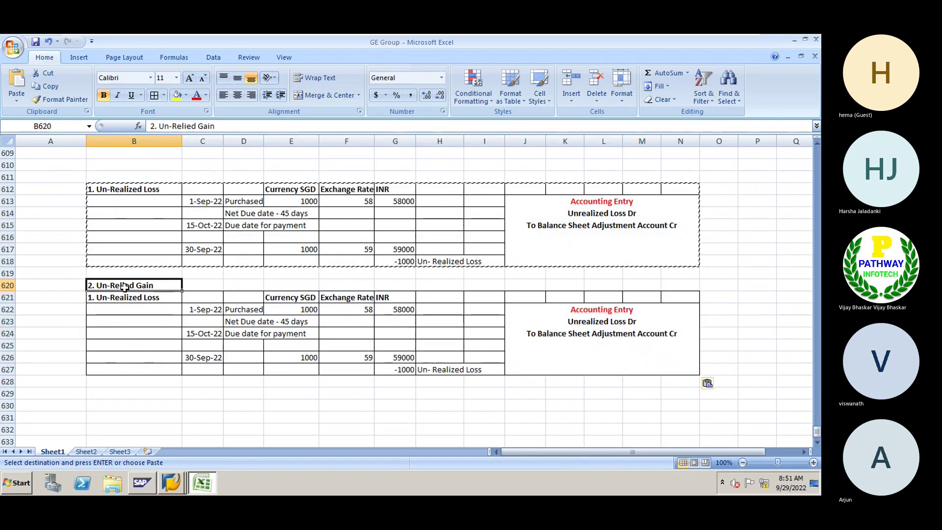
{"action": "key", "text": "Down"}
{"action": "key", "text": "Return"}
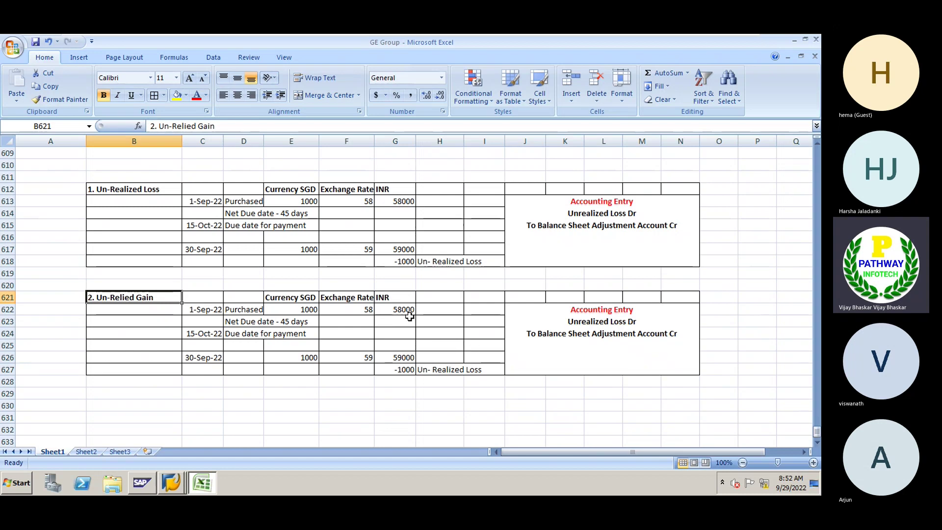
Set the 30-Sep-22 exchange rate in cell F626 of the gain example to 57.
{"action": "left_click", "coordinate": [353, 313]}
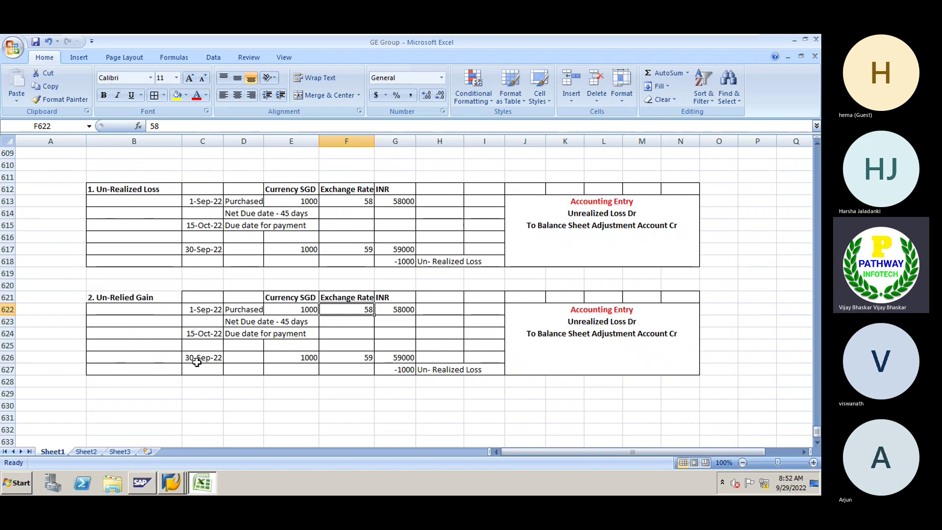
{"action": "double_click", "coordinate": [356, 357]}
{"action": "key", "text": "Delete"}
{"action": "key", "text": "Delete"}
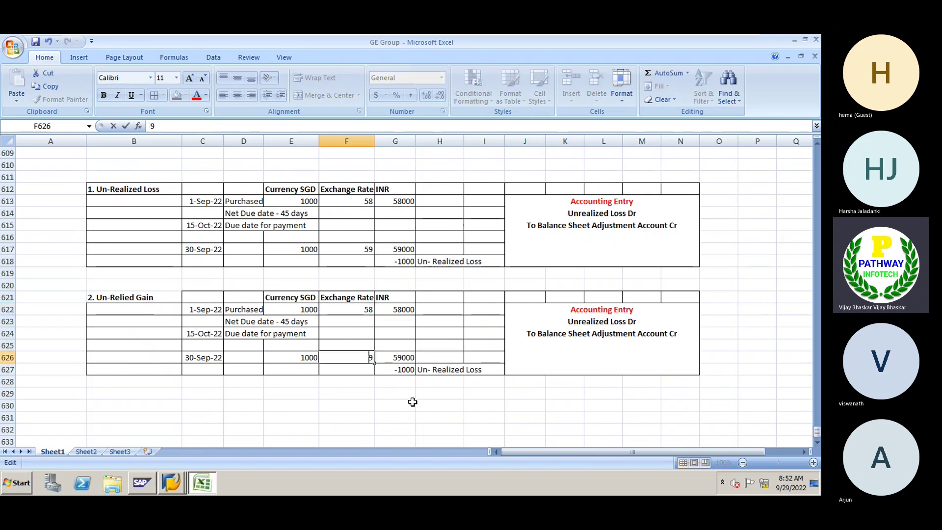
{"action": "type", "text": "57"}
{"action": "key", "text": "Return"}
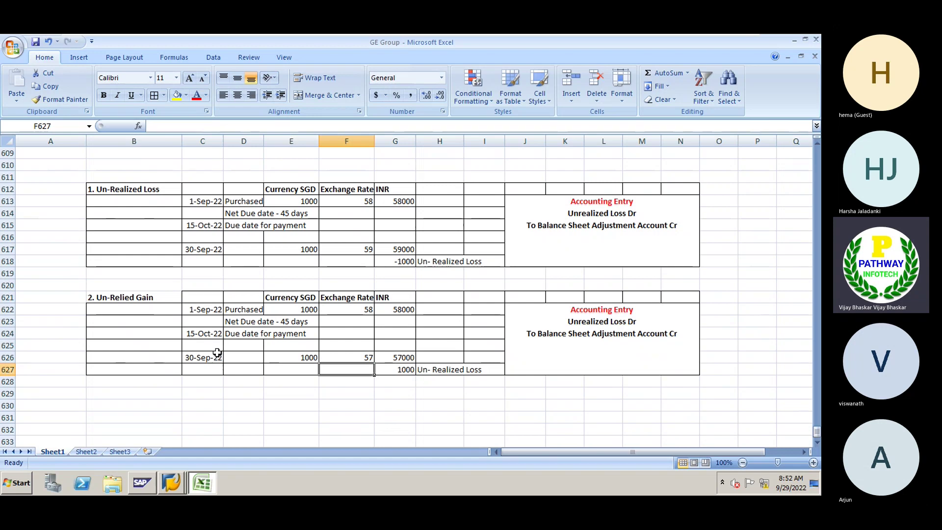
{"action": "left_click", "coordinate": [347, 355]}
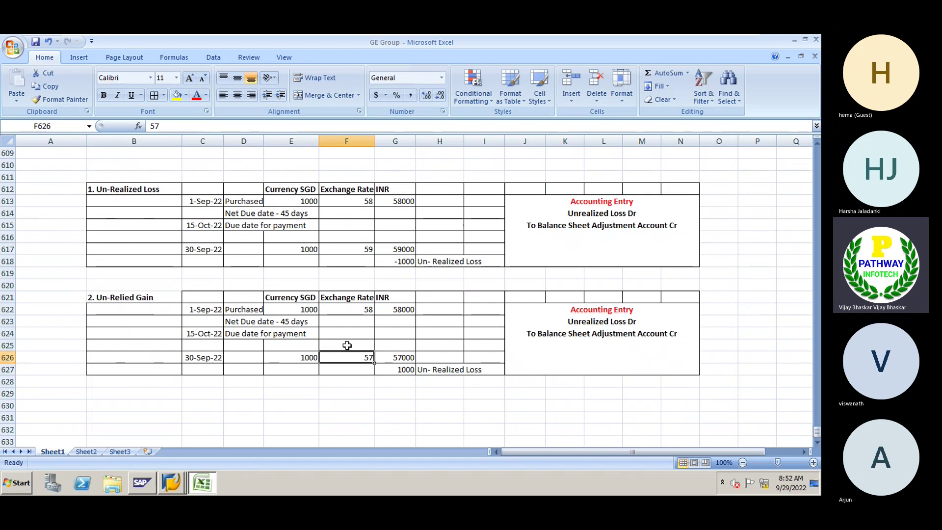
{"action": "left_click", "coordinate": [348, 309]}
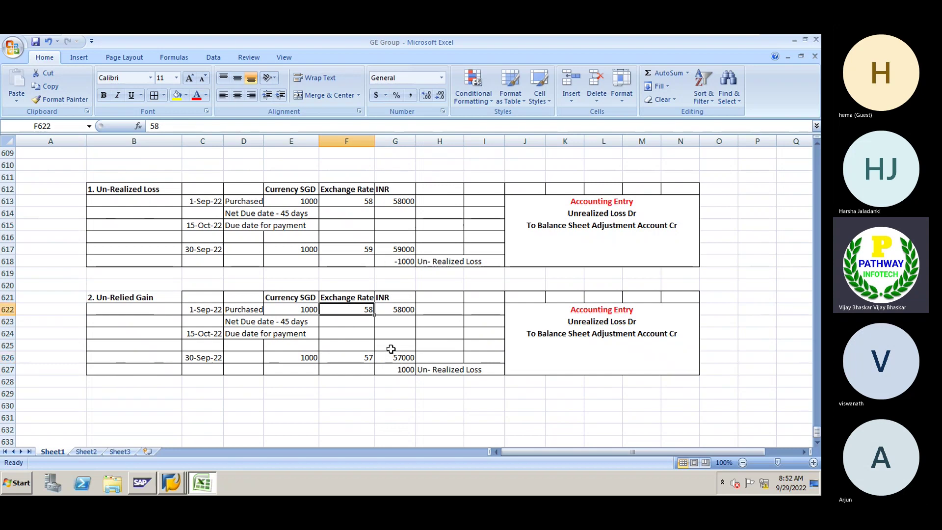
{"action": "left_click", "coordinate": [389, 310]}
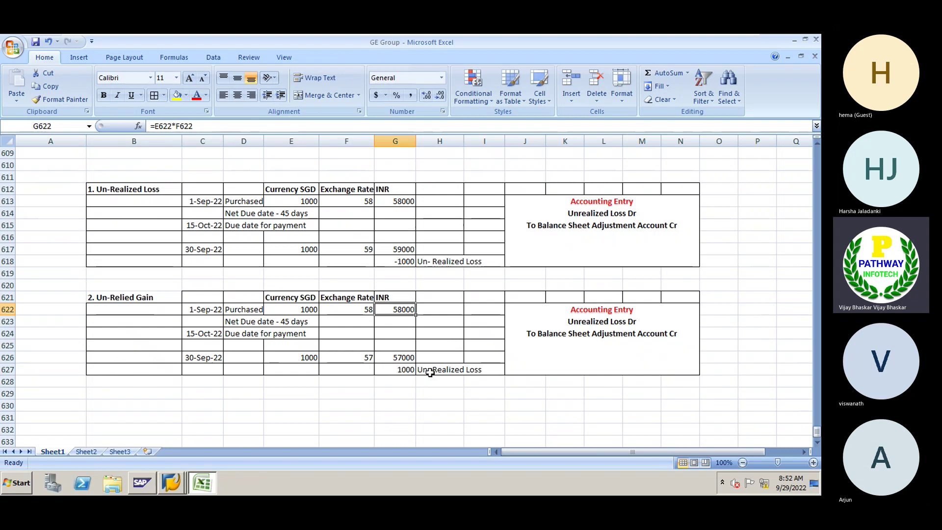
Change the result label in cell H627 of the gain example to "Un- Realized Gain".
{"action": "left_click", "coordinate": [489, 369]}
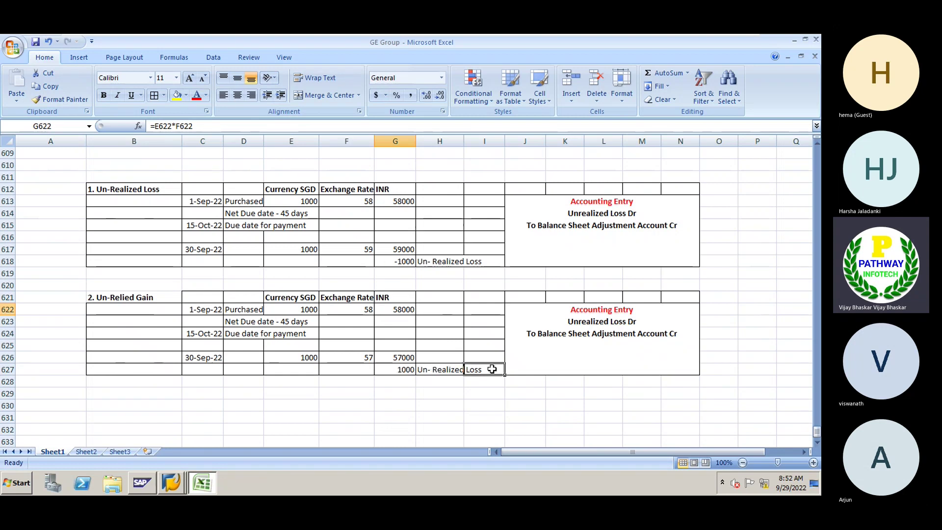
{"action": "double_click", "coordinate": [420, 369]}
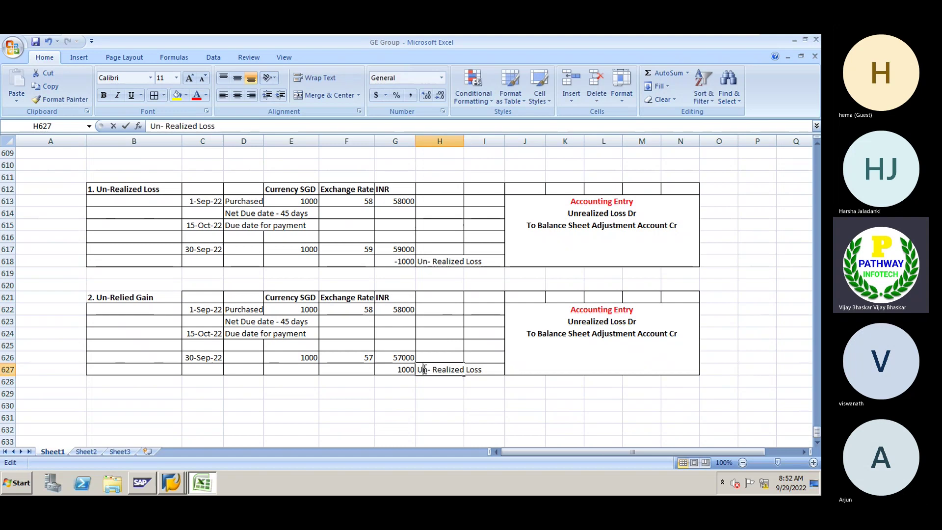
{"action": "key", "text": "BackSpace"}
{"action": "key", "text": "BackSpace"}
{"action": "key", "text": "BackSpace"}
{"action": "key", "text": "BackSpace"}
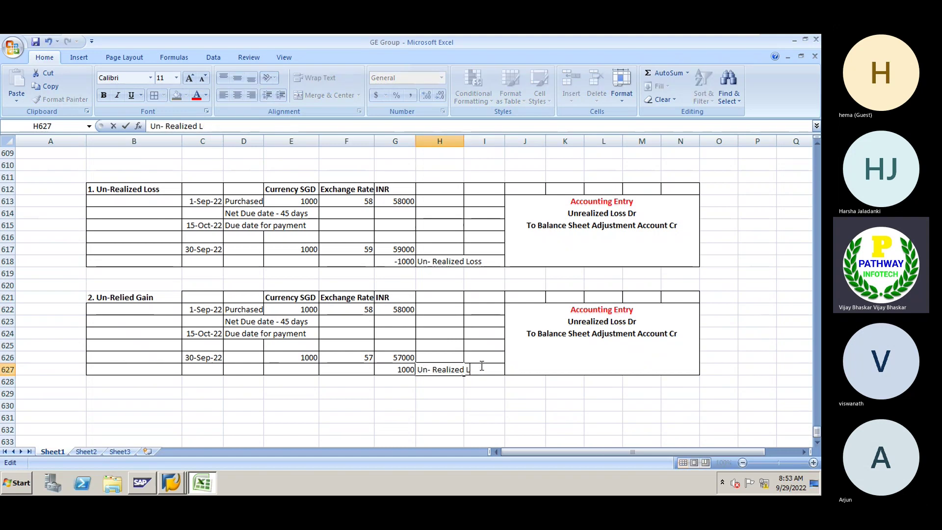
{"action": "type", "text": "Gain"}
{"action": "key", "text": "Return"}
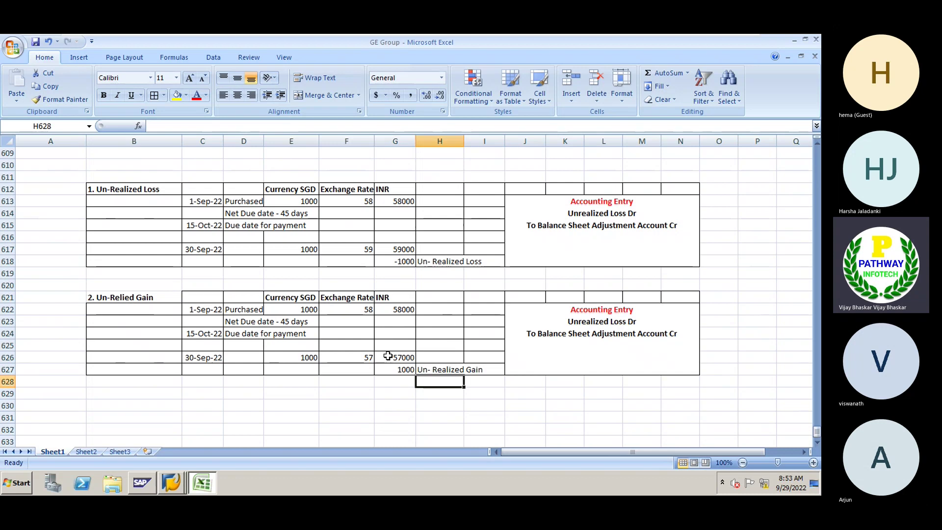
{"action": "left_click", "coordinate": [363, 357]}
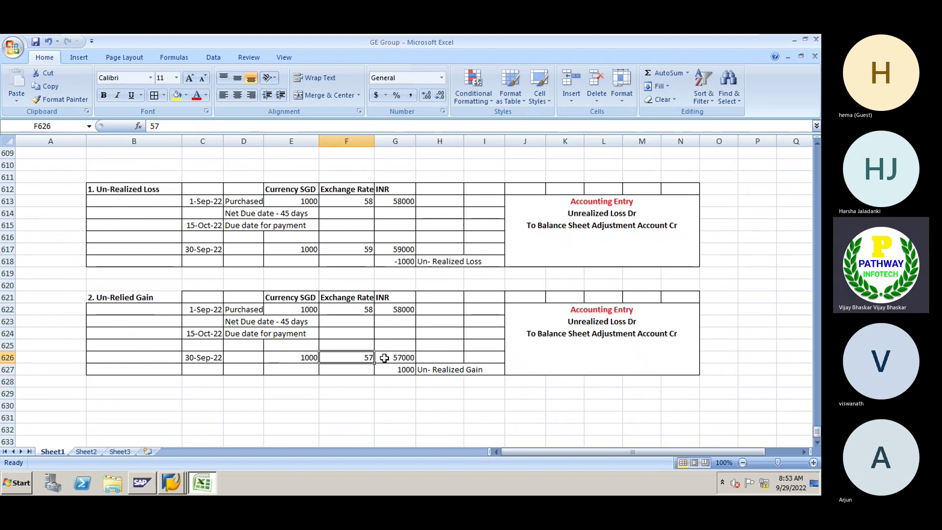
{"action": "left_click", "coordinate": [357, 308]}
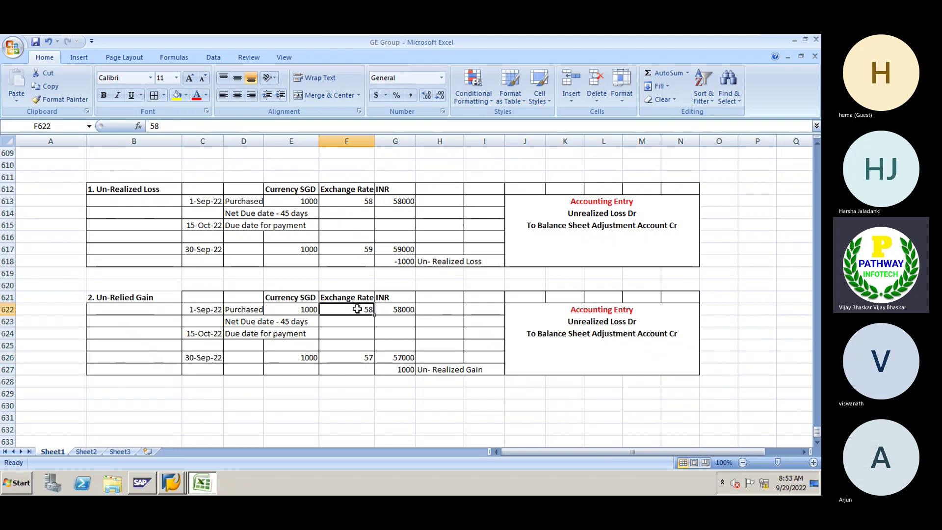
{"action": "left_click", "coordinate": [344, 360]}
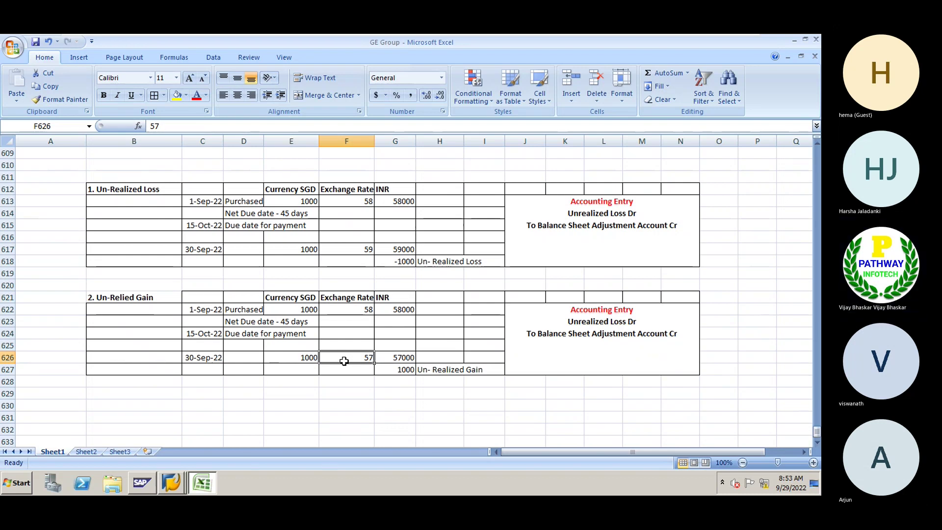
In the gain example's accounting entry, delete the "Unrealized Loss Dr" text and change the remaining line to "Balance Sheet Adjustment Account Dr".
{"action": "double_click", "coordinate": [638, 323]}
{"action": "left_click", "coordinate": [638, 322]}
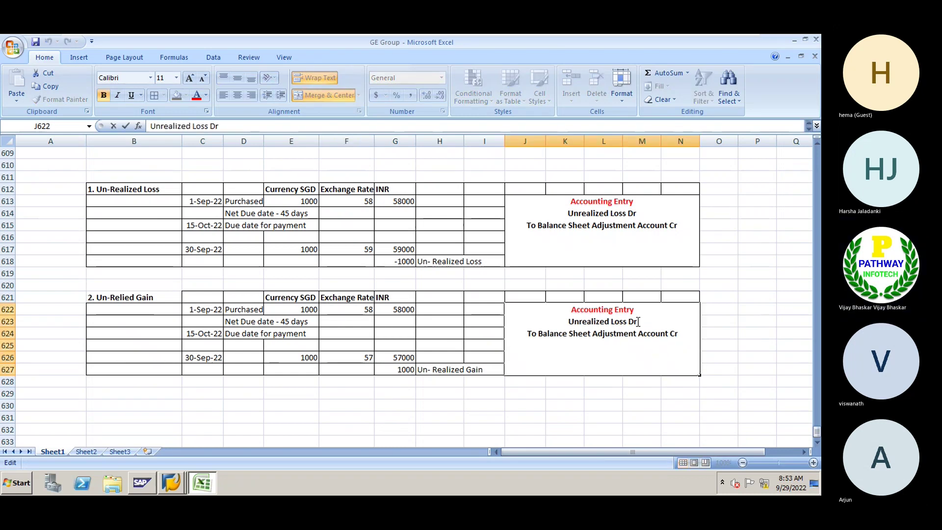
{"action": "key", "text": "shift+Home"}
{"action": "key", "text": "BackSpace"}
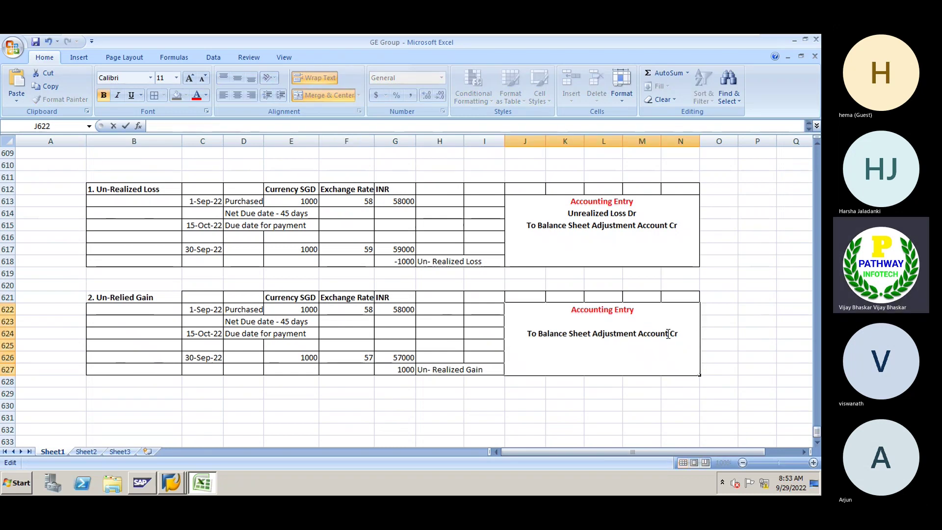
{"action": "left_click", "coordinate": [540, 333]}
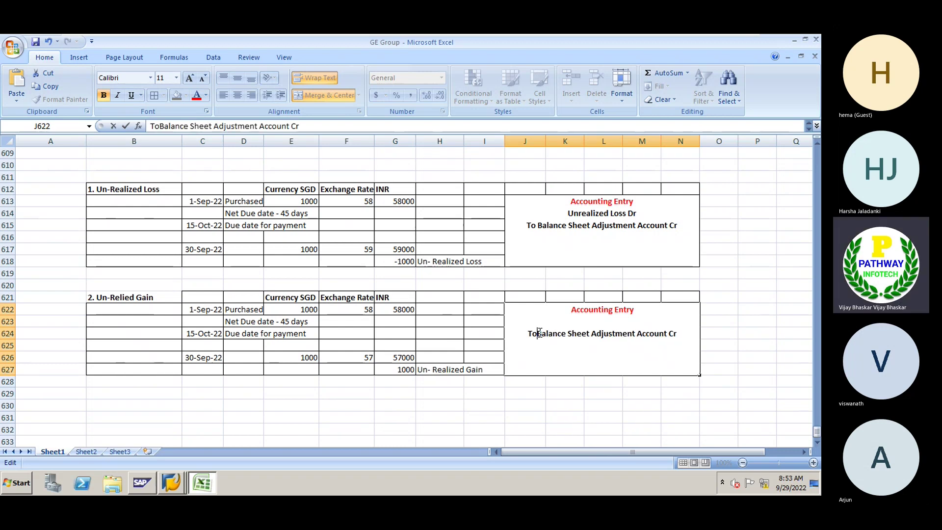
{"action": "key", "text": "BackSpace"}
{"action": "key", "text": "BackSpace"}
{"action": "key", "text": "BackSpace"}
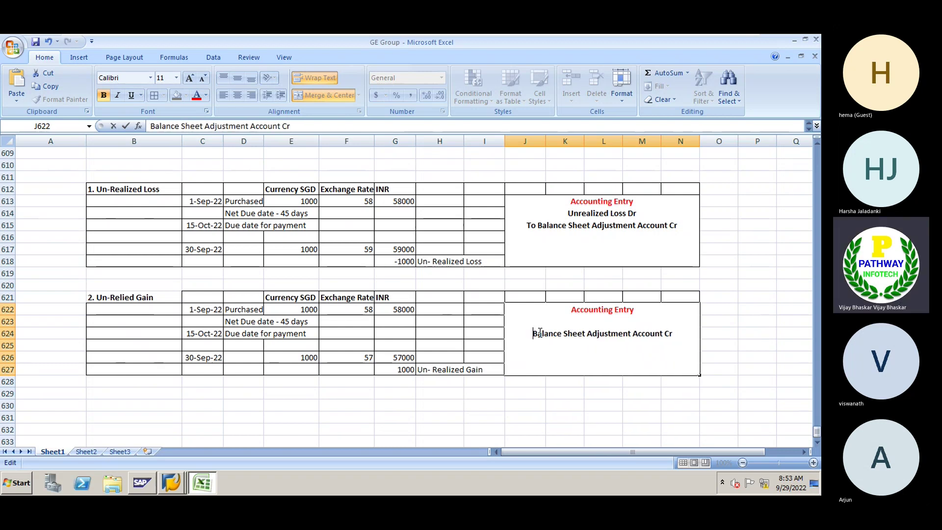
{"action": "left_click", "coordinate": [675, 333]}
{"action": "key", "text": "BackSpace"}
{"action": "key", "text": "BackSpace"}
{"action": "type", "text": "Dr"}
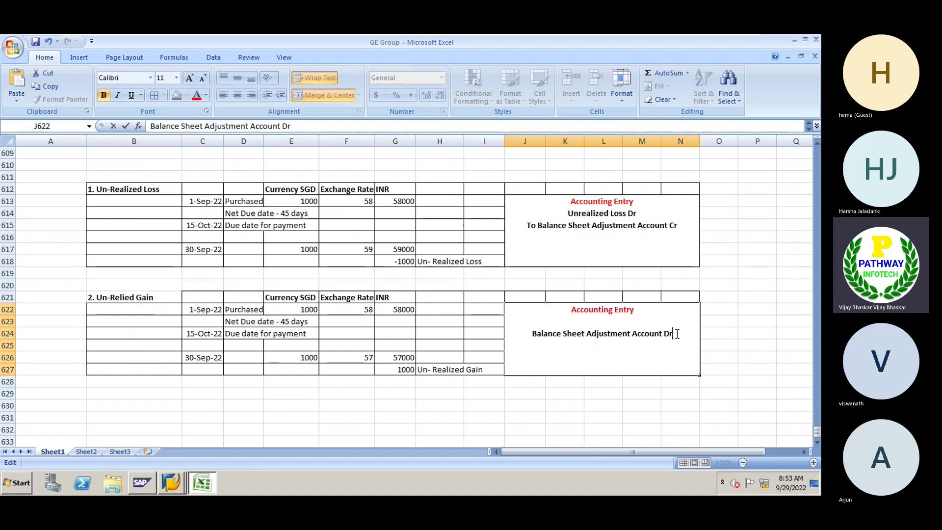
Add the line "UN-Realized Gain Account Cr" below the debit line in the gain example's accounting entry.
{"action": "key", "text": "alt+Return"}
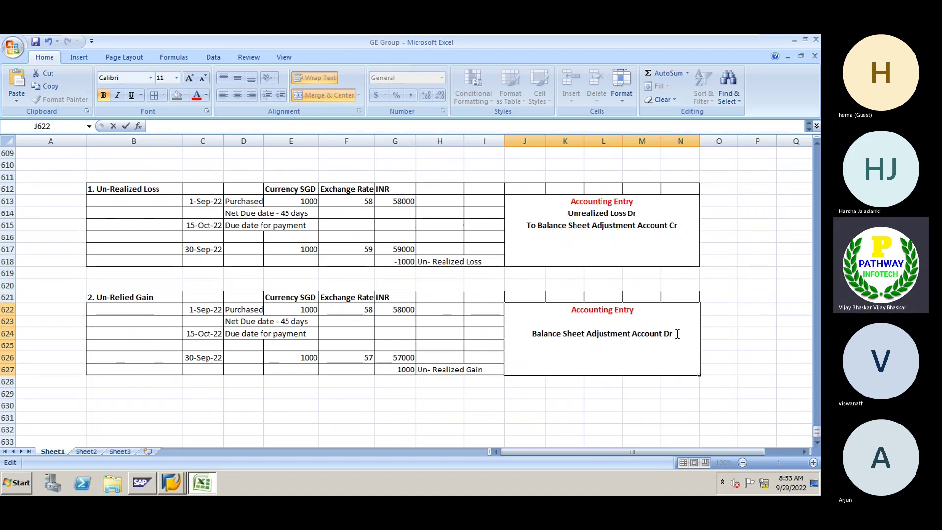
{"action": "type", "text": "UN"}
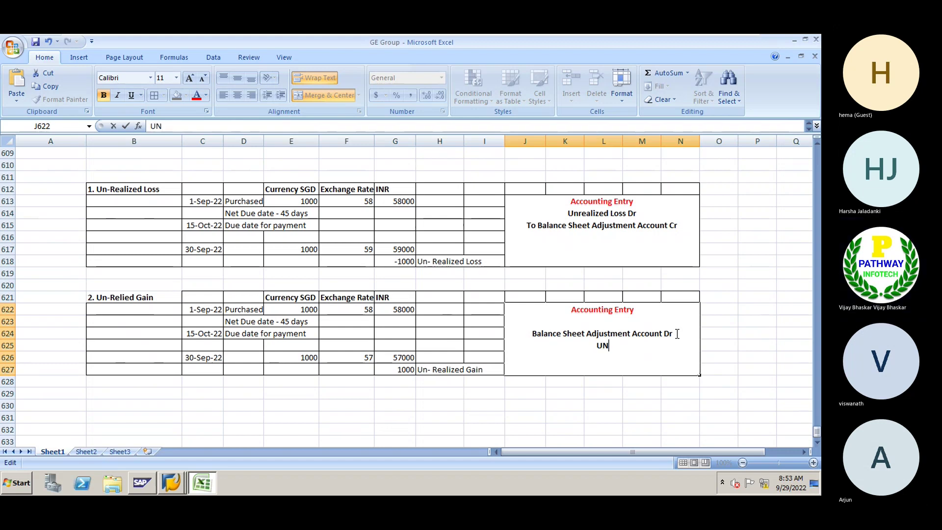
{"action": "type", "text": "-Realized Gain"}
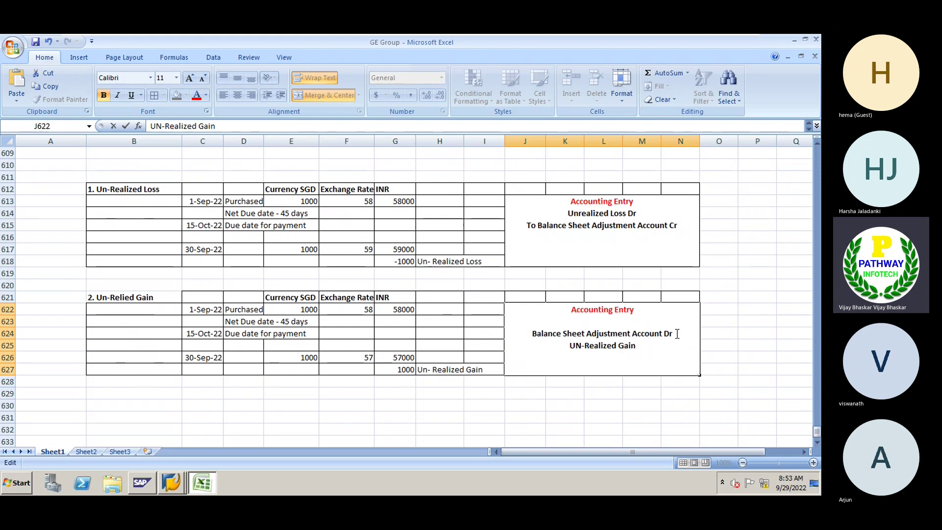
{"action": "type", "text": " Account"}
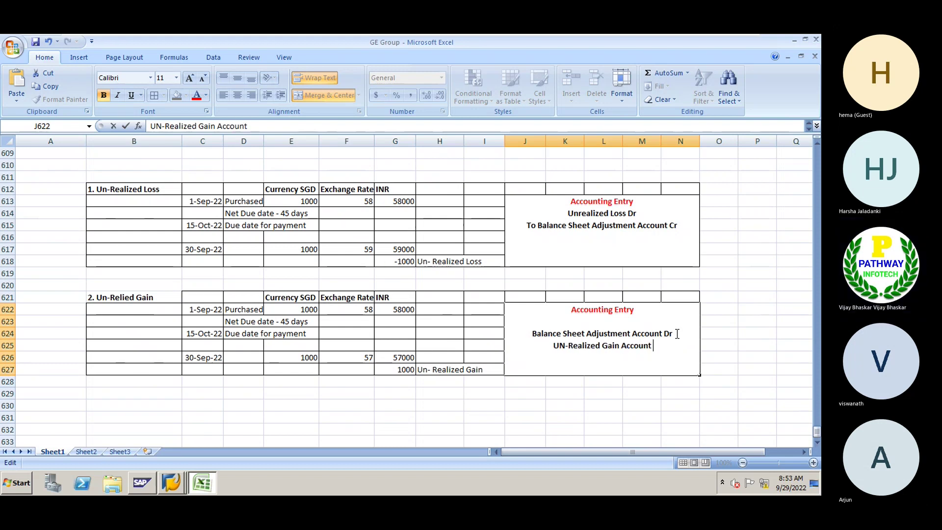
{"action": "type", "text": " Cr"}
{"action": "key", "text": "Return"}
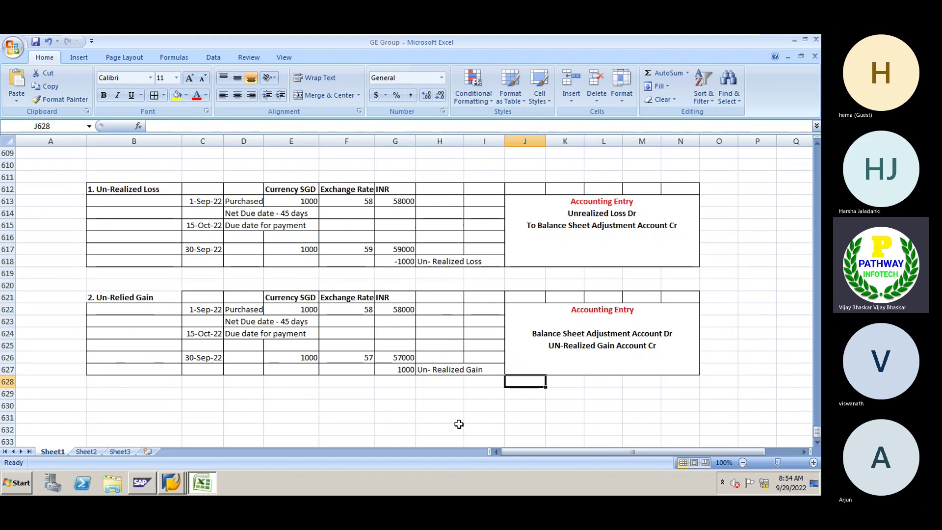
Copy the whole Un-Realized Loss example, range B612:N618, to the area starting at cell B630.
{"action": "left_click", "coordinate": [399, 374]}
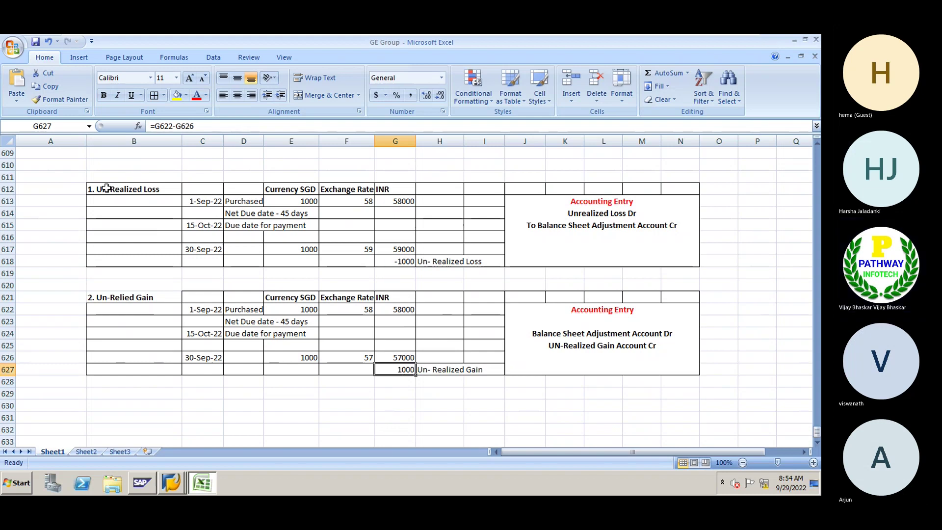
{"action": "left_click_drag", "start_coordinate": [106, 188], "coordinate": [560, 254]}
{"action": "key", "text": "ctrl+c"}
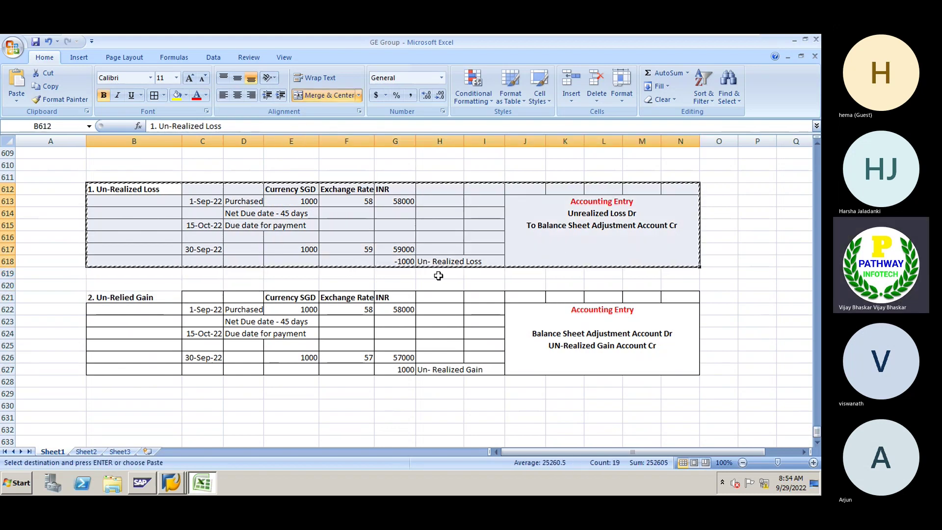
{"action": "left_click", "coordinate": [103, 399]}
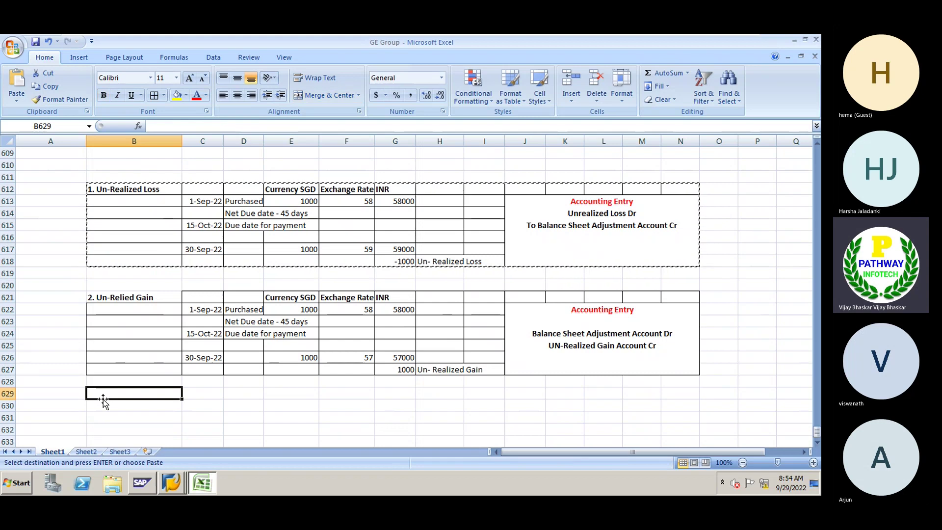
{"action": "left_click", "coordinate": [100, 405]}
{"action": "key", "text": "ctrl+v"}
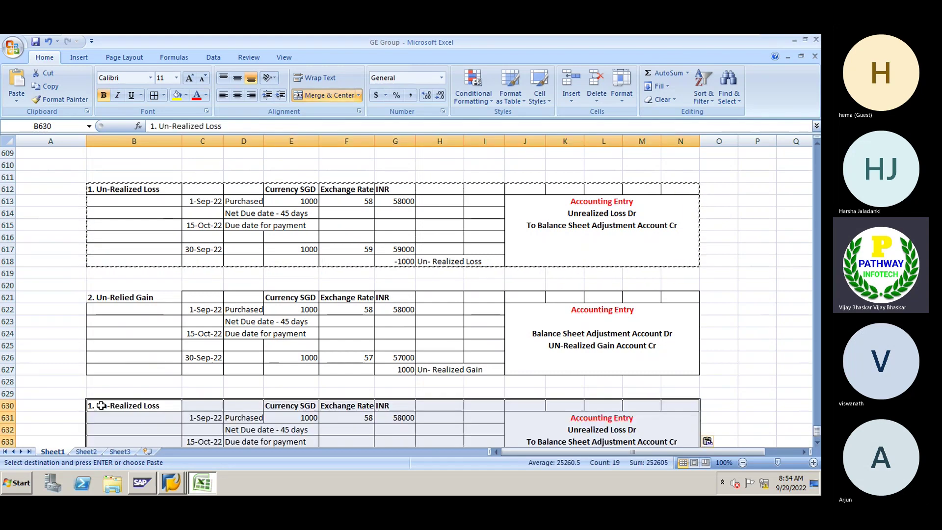
{"action": "key", "text": "Escape"}
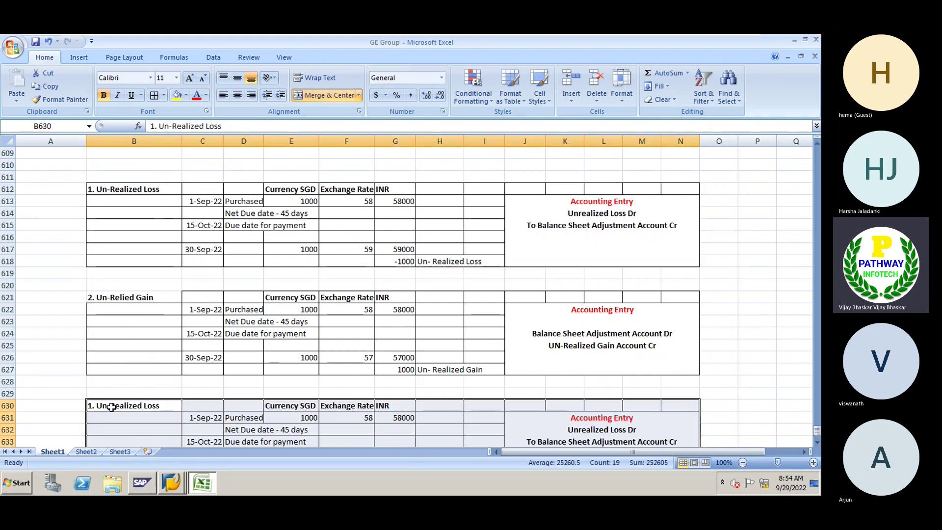
Change the copied example's heading in cell B630 to "1. Realized Loss".
{"action": "double_click", "coordinate": [111, 407]}
{"action": "key", "text": "BackSpace"}
{"action": "key", "text": "BackSpace"}
{"action": "key", "text": "BackSpace"}
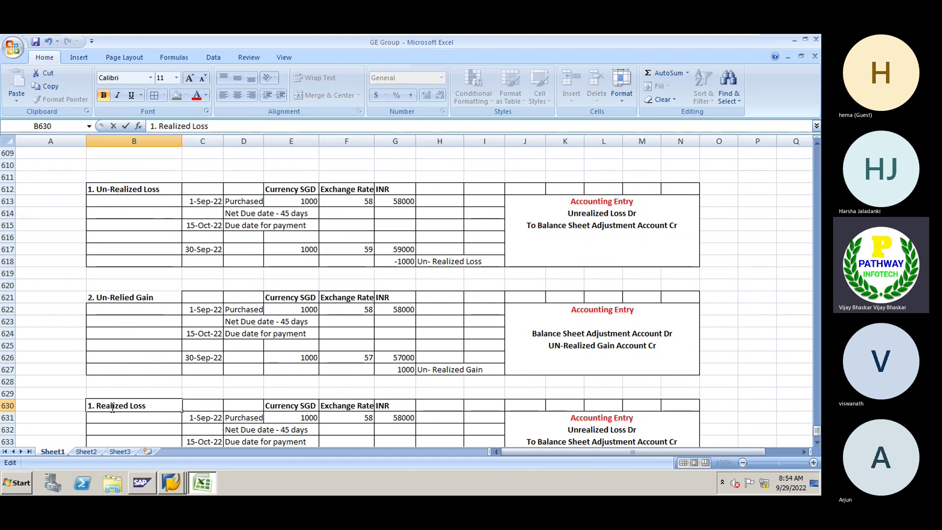
{"action": "key", "text": "Return"}
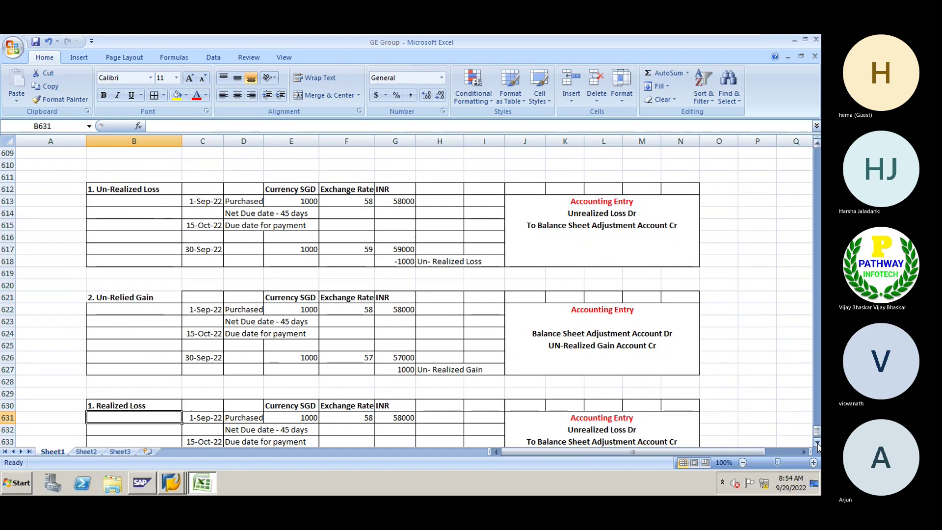
Begin a payment line in row 637 below the Realized Loss example, with date 15-Oct-22 in C637 and "Payment" in D637.
{"action": "left_click_drag", "start_coordinate": [817, 444], "coordinate": [817, 444]}
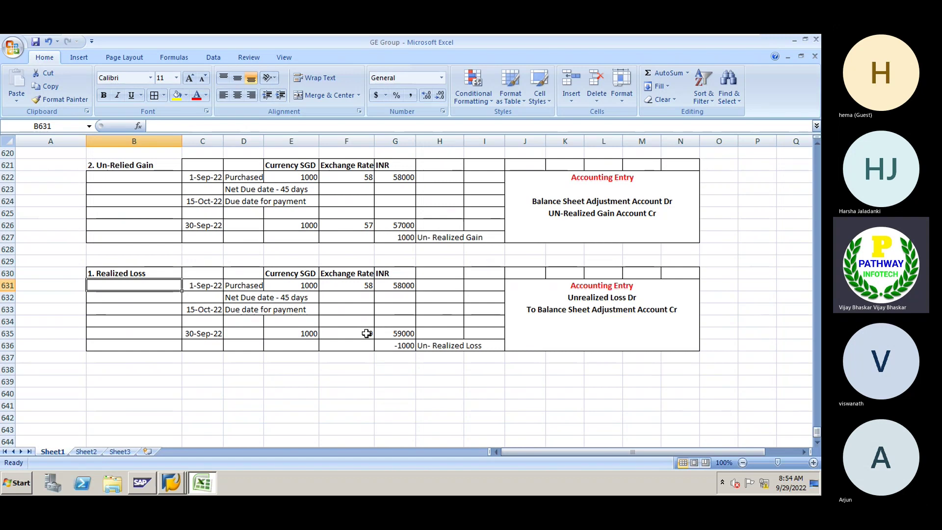
{"action": "left_click", "coordinate": [398, 347]}
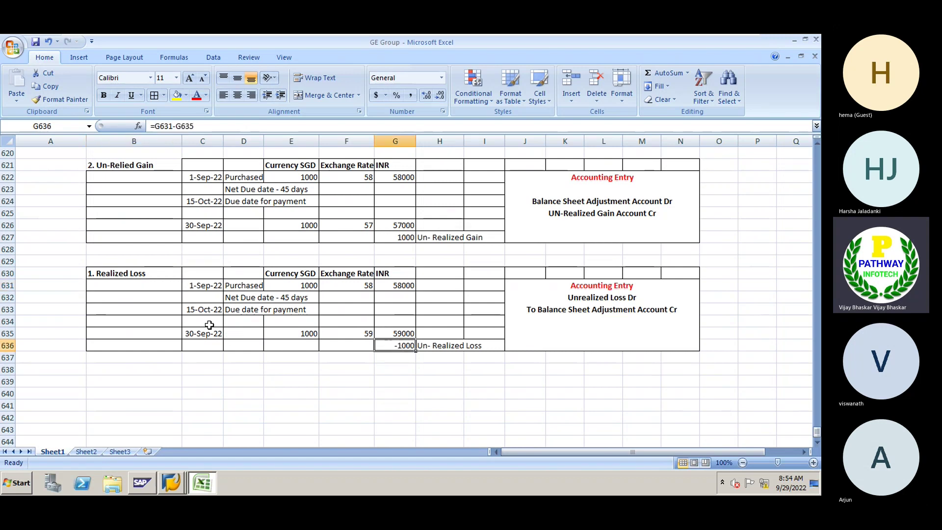
{"action": "left_click", "coordinate": [195, 358]}
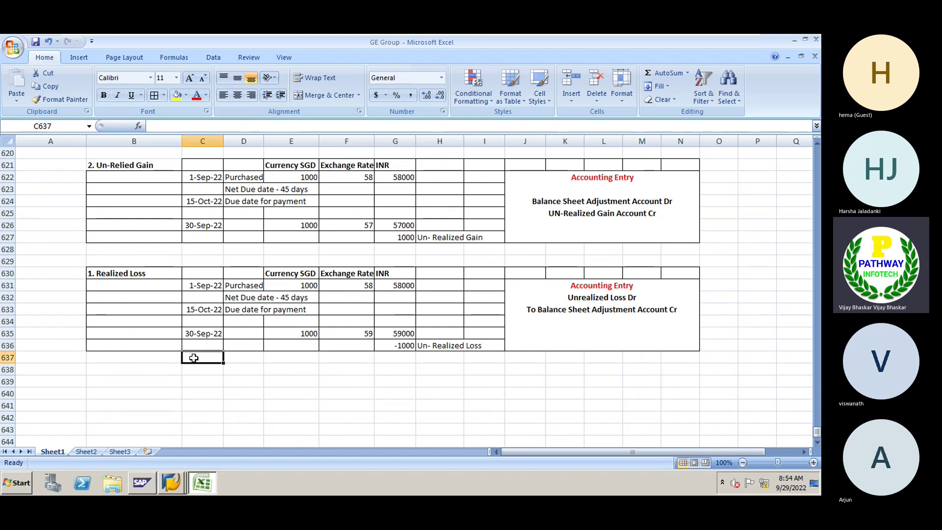
{"action": "type", "text": "15"}
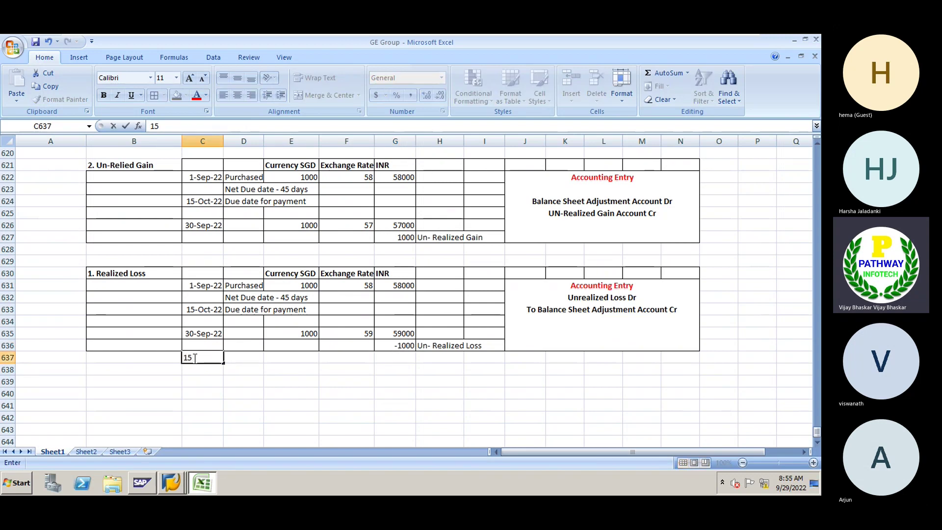
{"action": "type", "text": "Oct 22"}
{"action": "key", "text": "Tab"}
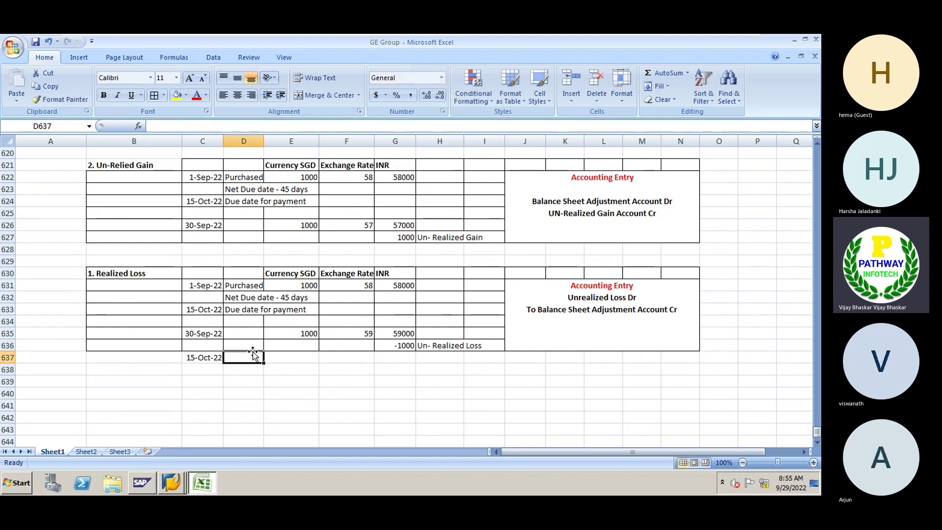
{"action": "type", "text": "M"}
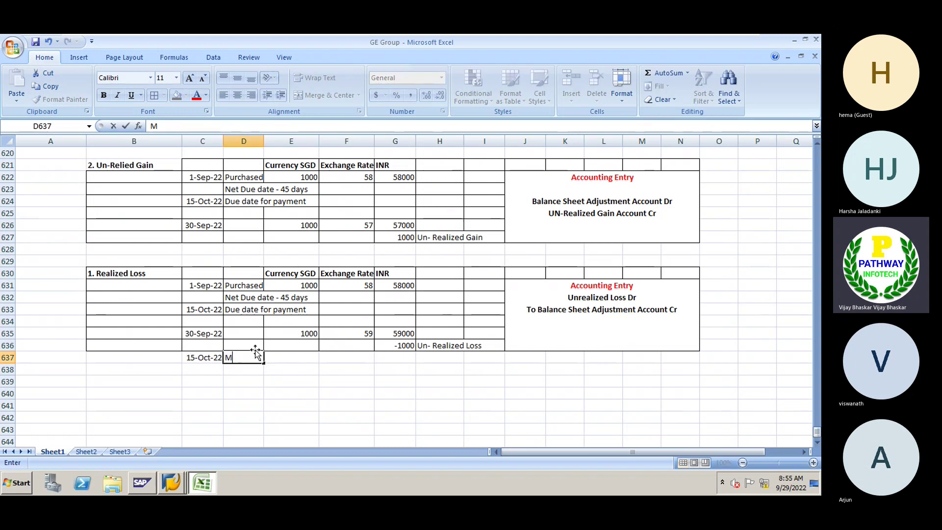
{"action": "key", "text": "BackSpace"}
{"action": "type", "text": "Payment"}
{"action": "key", "text": "Tab"}
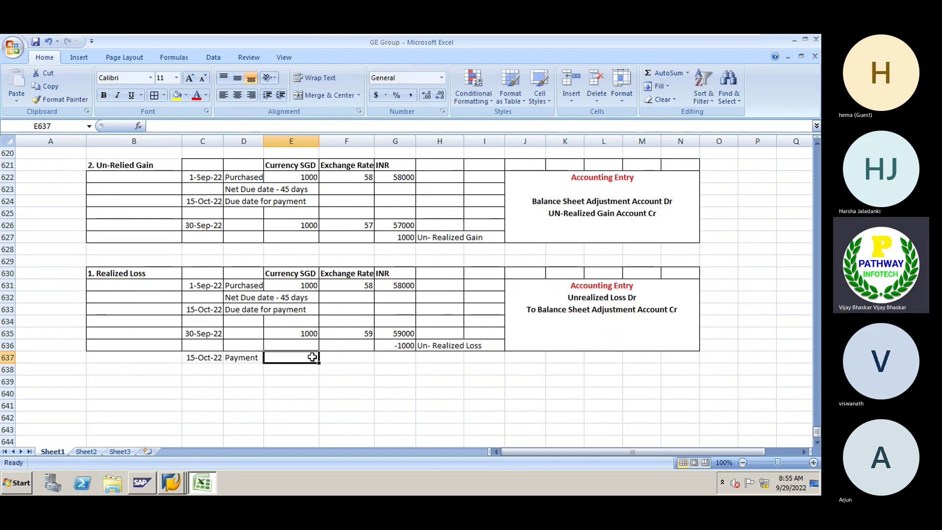
Enter the payment's SGD amount of 1000 in cell E637 and its exchange rate of 60 in F637.
{"action": "type", "text": "100"}
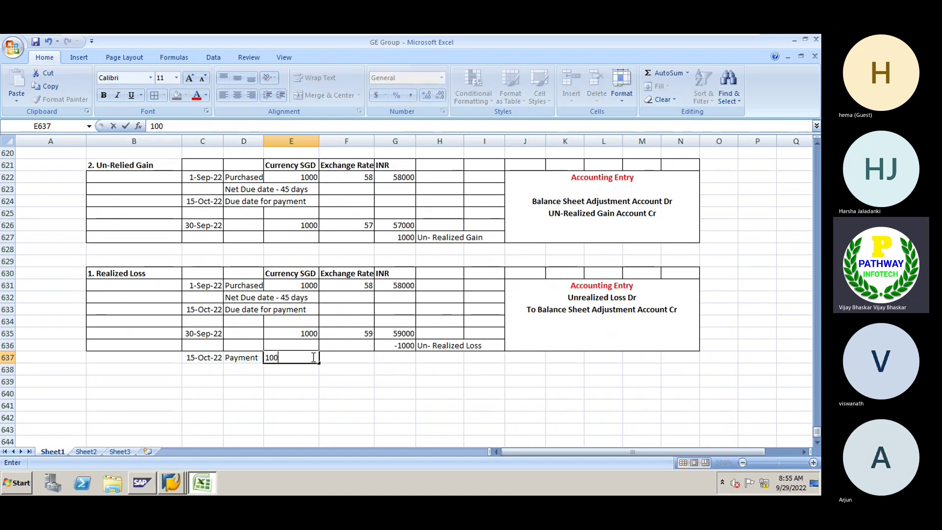
{"action": "type", "text": "0"}
{"action": "key", "text": "Tab"}
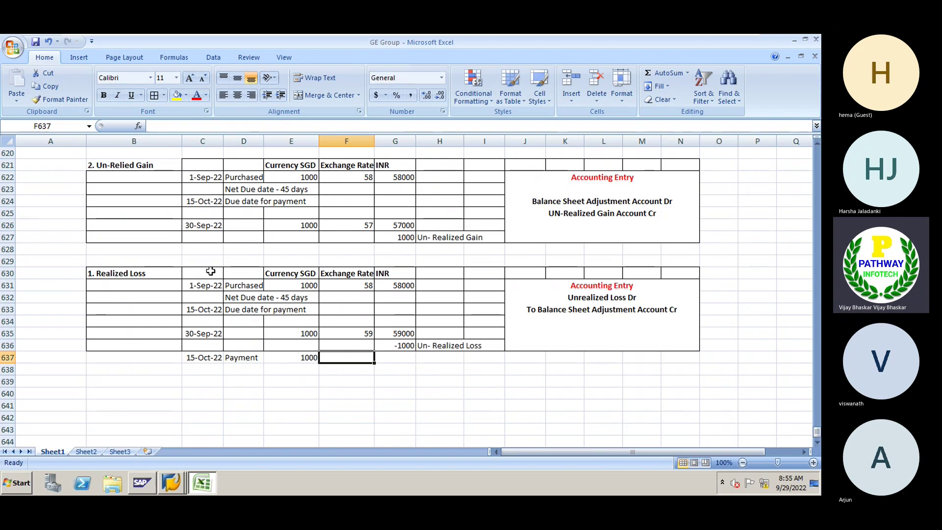
{"action": "type", "text": "60"}
{"action": "key", "text": "Tab"}
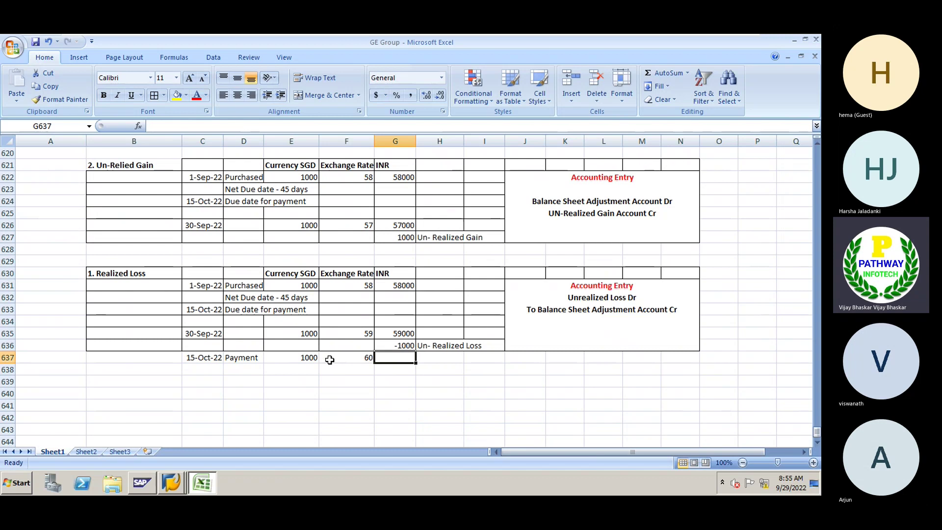
Calculate the payment's INR amount in cell G637 by multiplying E637 by F637.
{"action": "left_click", "coordinate": [287, 361]}
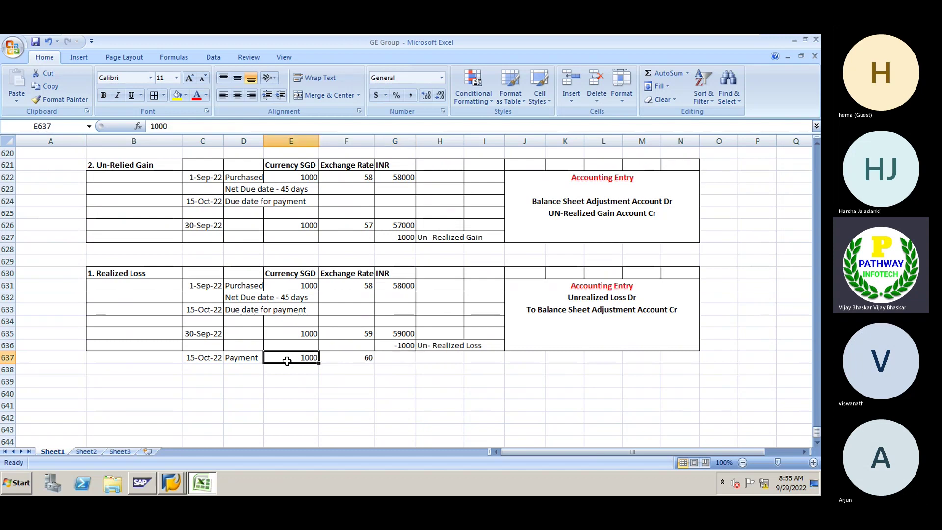
{"action": "left_click", "coordinate": [398, 360]}
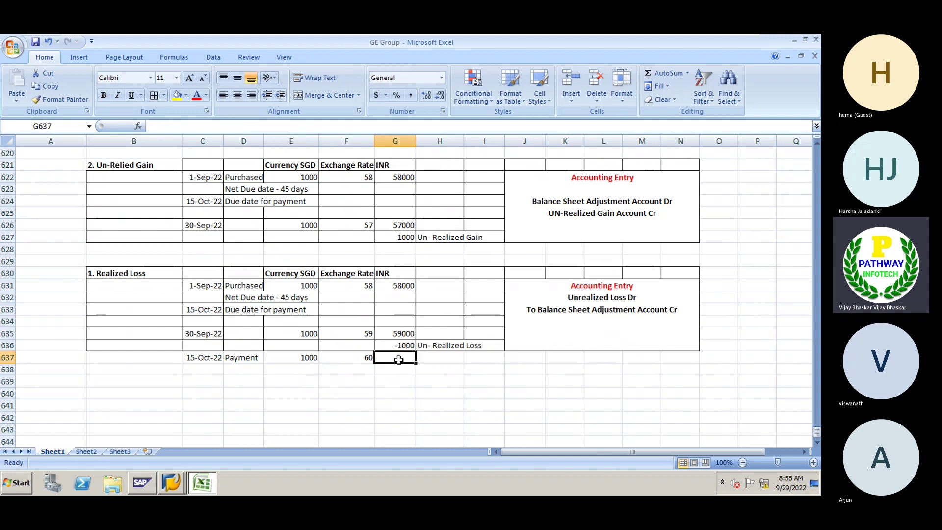
{"action": "type", "text": "="}
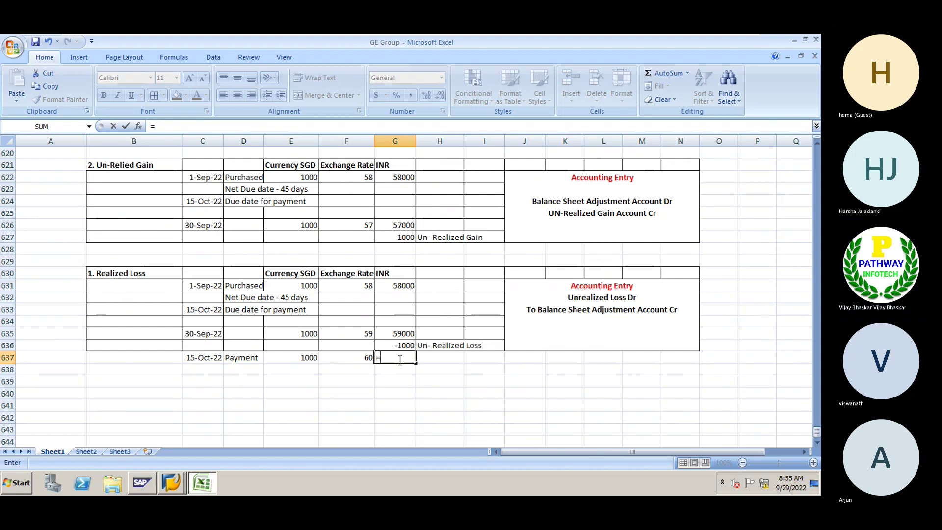
{"action": "key", "text": "Left"}
{"action": "key", "text": "Left"}
{"action": "type", "text": "*"}
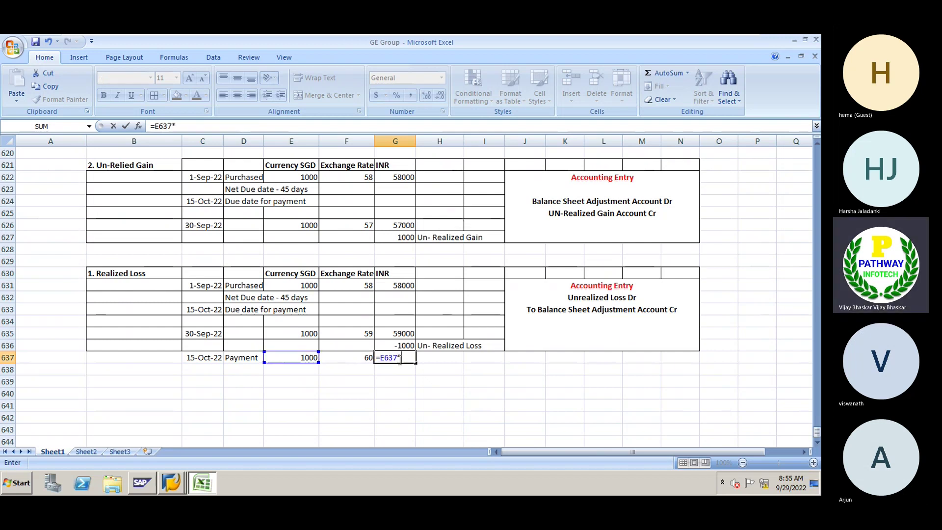
{"action": "key", "text": "Left"}
{"action": "key", "text": "Return"}
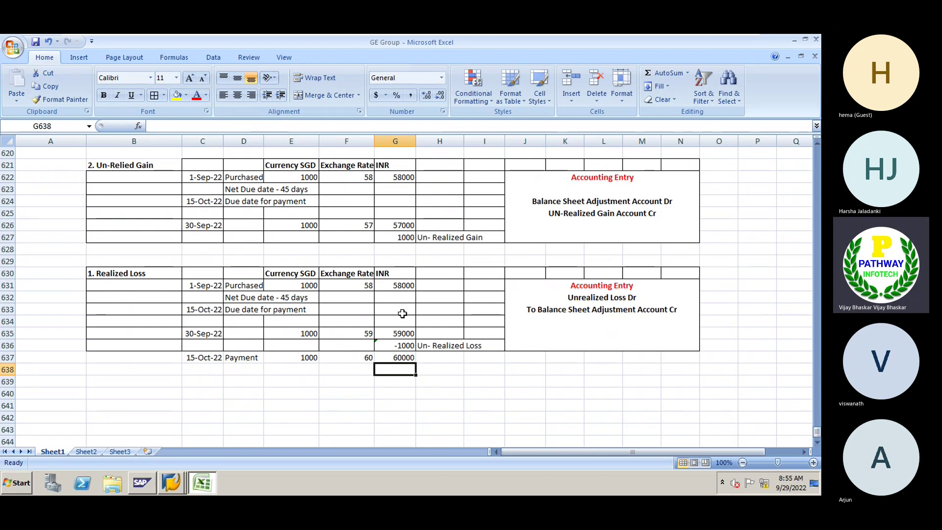
Calculate the realized loss in G638 by subtracting the payment amount in G637 from the purchase amount in G631.
{"action": "left_click", "coordinate": [397, 285]}
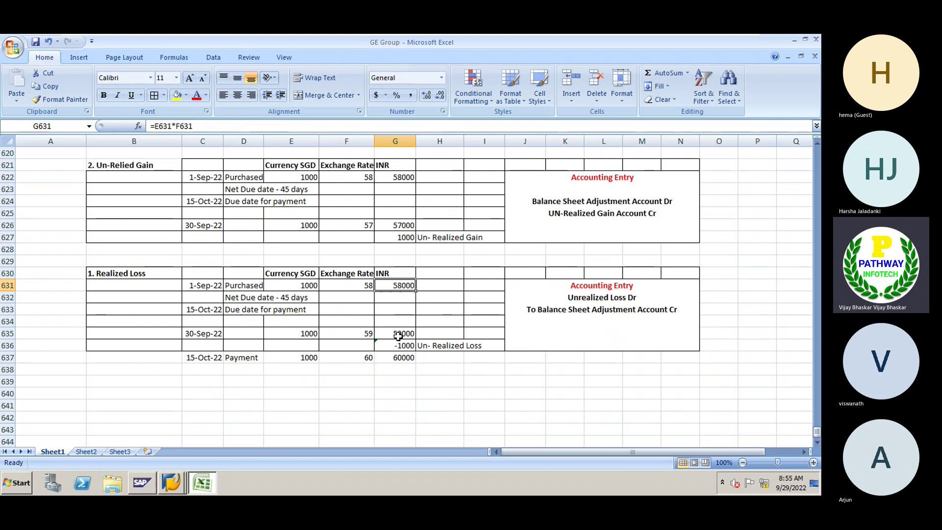
{"action": "left_click", "coordinate": [394, 359]}
{"action": "left_click", "coordinate": [394, 370]}
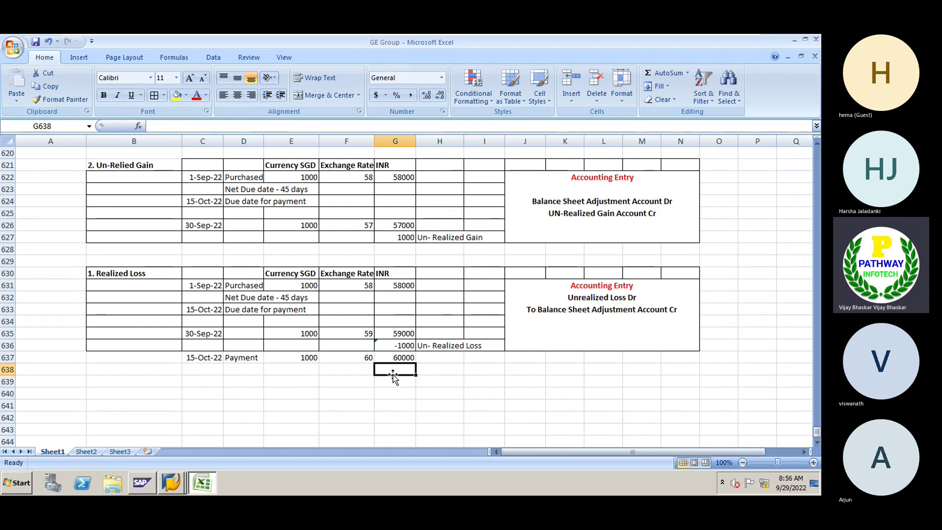
{"action": "type", "text": "="}
{"action": "left_click", "coordinate": [393, 286]}
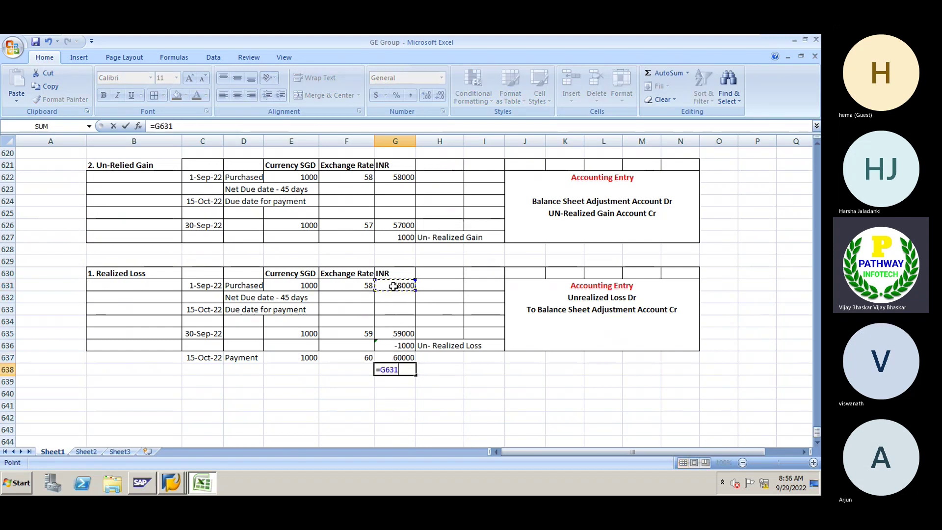
{"action": "type", "text": "-"}
{"action": "key", "text": "Up"}
{"action": "key", "text": "Return"}
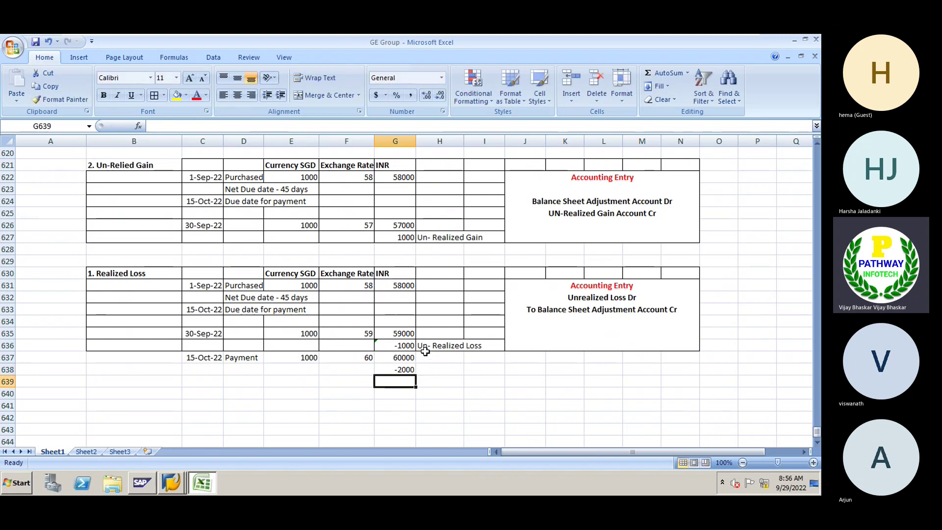
Label the difference by entering "Realized Loss" in H638.
{"action": "left_click", "coordinate": [440, 368]}
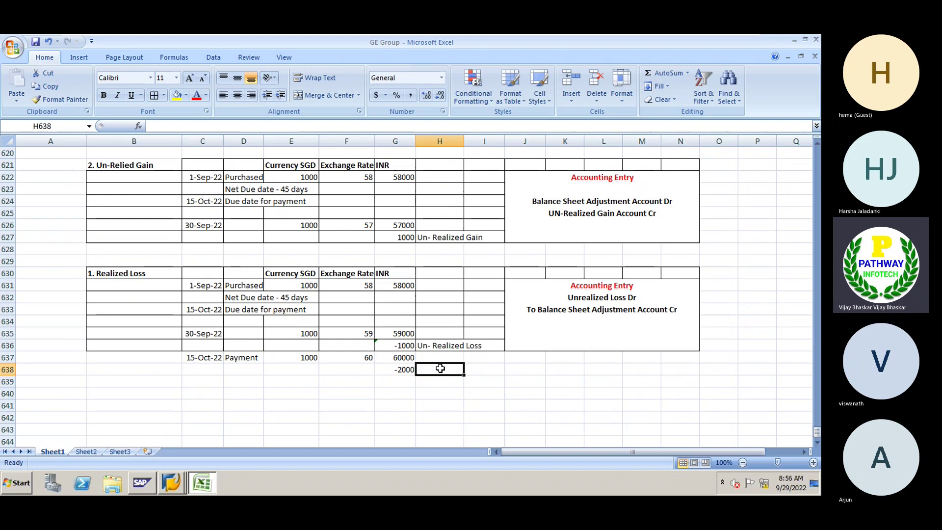
{"action": "type", "text": "Realize"}
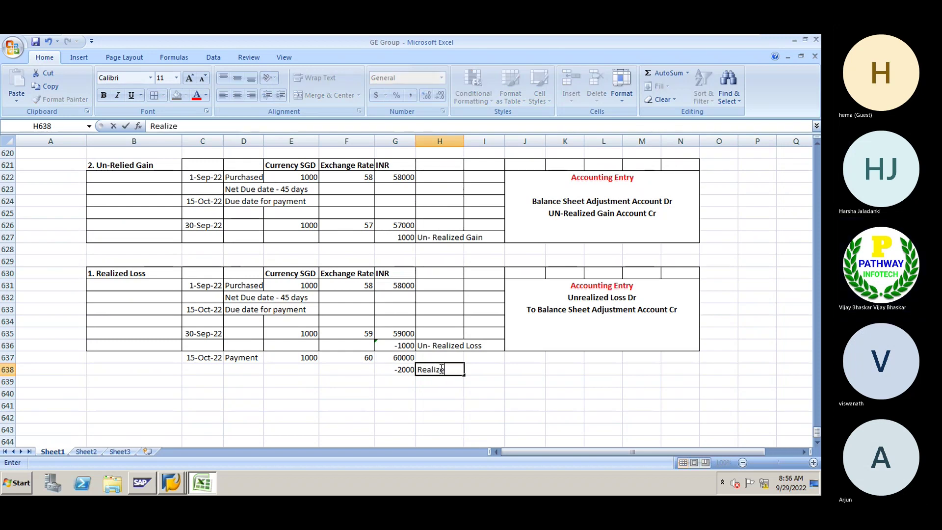
{"action": "type", "text": "d Loss"}
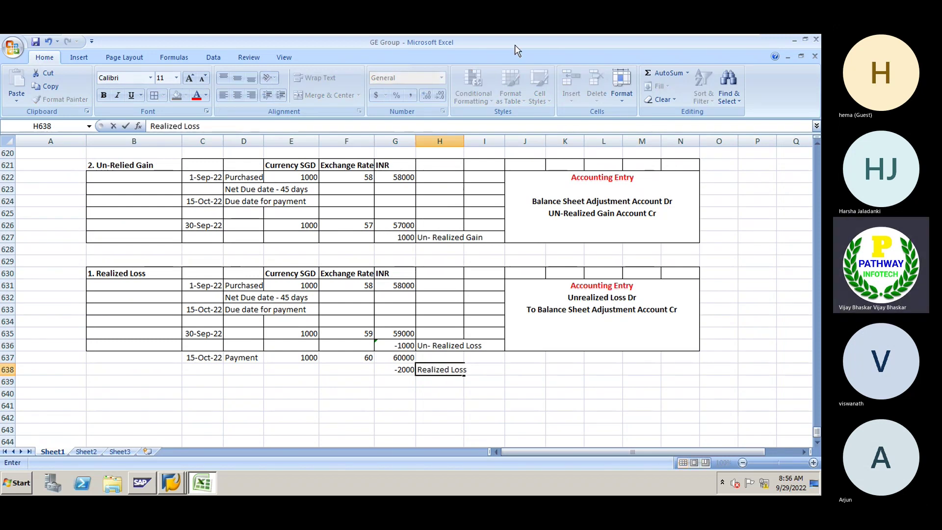
Switch to the Teams meeting, admit the guest waiting in the lobby, and return to the Excel workbook in the virtual machine.
{"action": "mouse_move", "coordinate": [692, 46]}
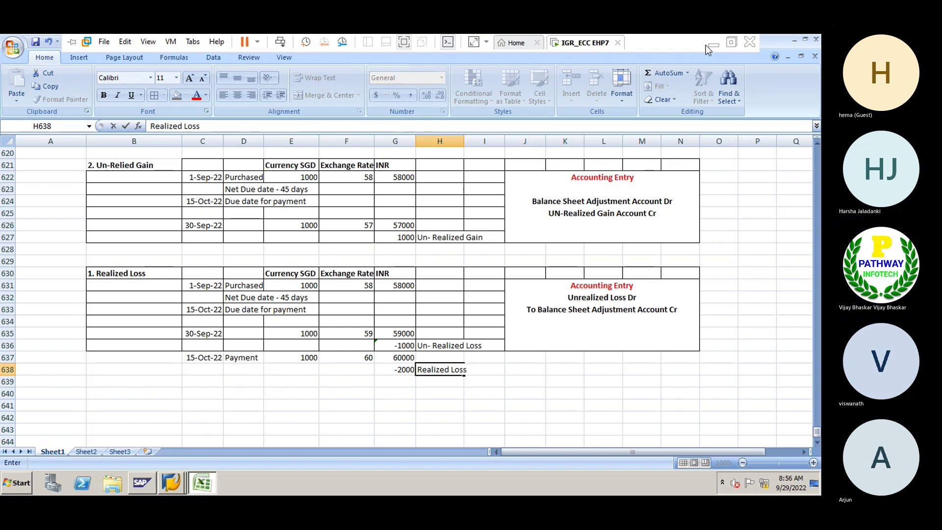
{"action": "left_click", "coordinate": [711, 46]}
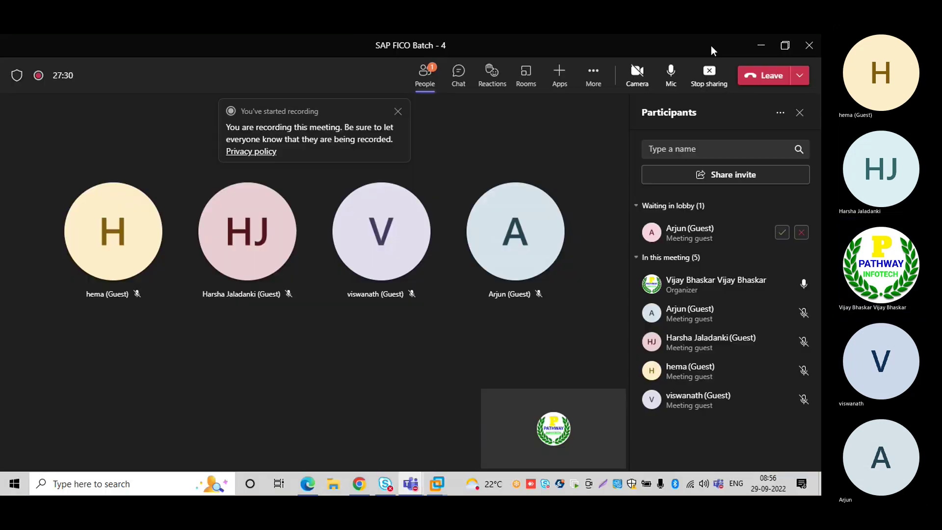
{"action": "left_click", "coordinate": [780, 231]}
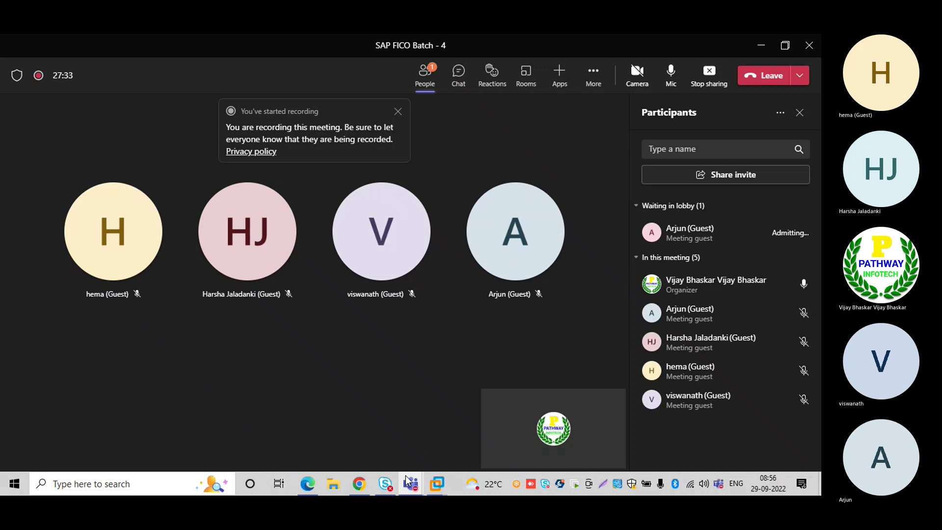
{"action": "mouse_move", "coordinate": [436, 484]}
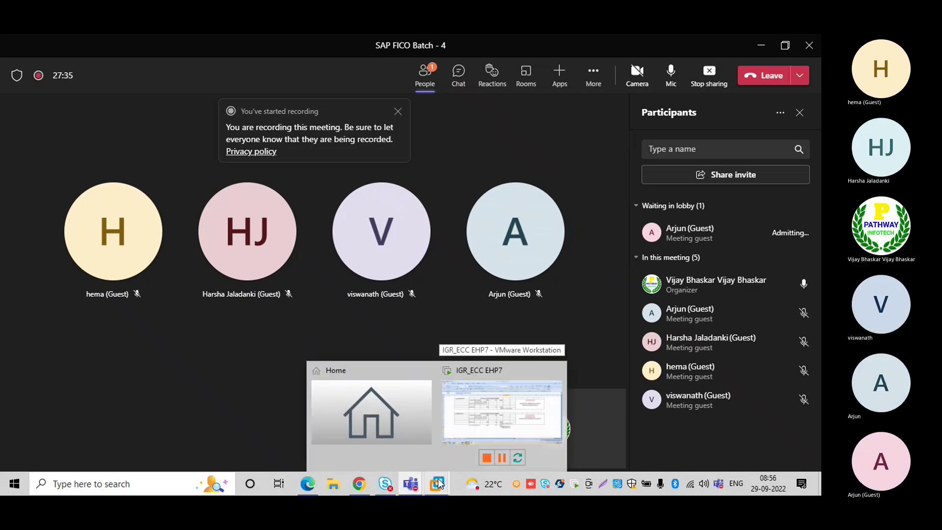
{"action": "left_click", "coordinate": [454, 429]}
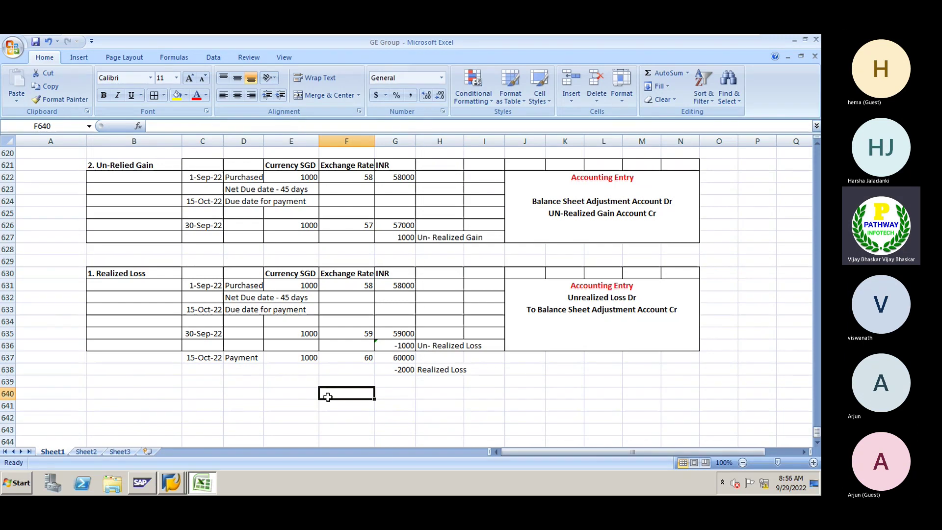
Apply all borders to the payment and realized loss rows, B637:I638.
{"action": "left_click", "coordinate": [441, 346]}
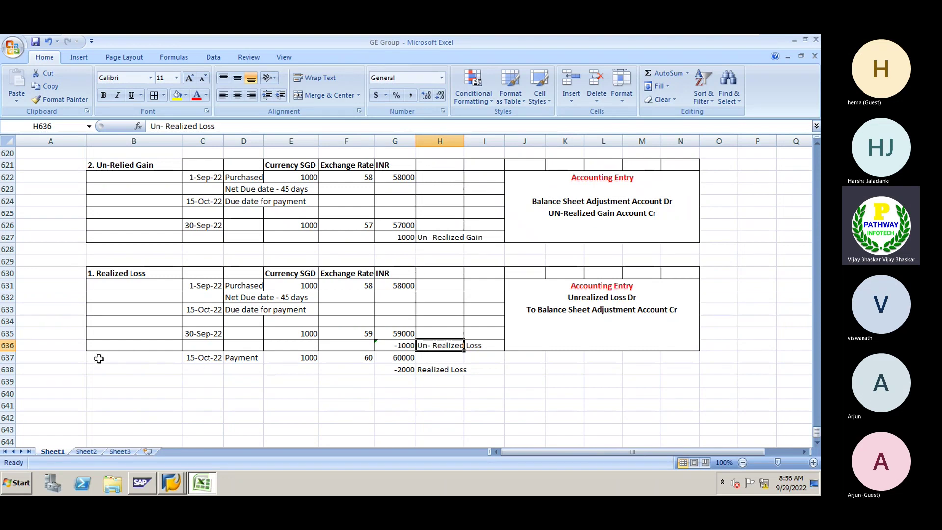
{"action": "left_click_drag", "start_coordinate": [99, 359], "coordinate": [481, 367]}
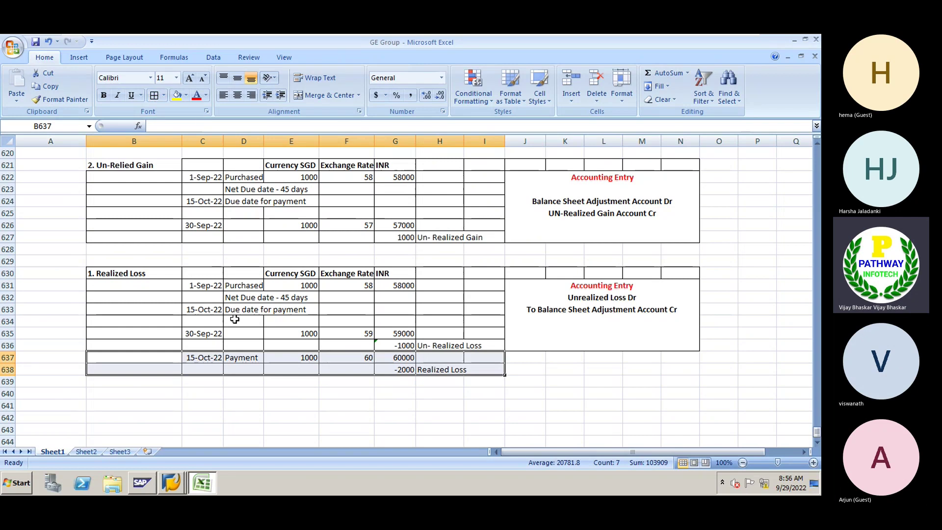
{"action": "left_click", "coordinate": [201, 416]}
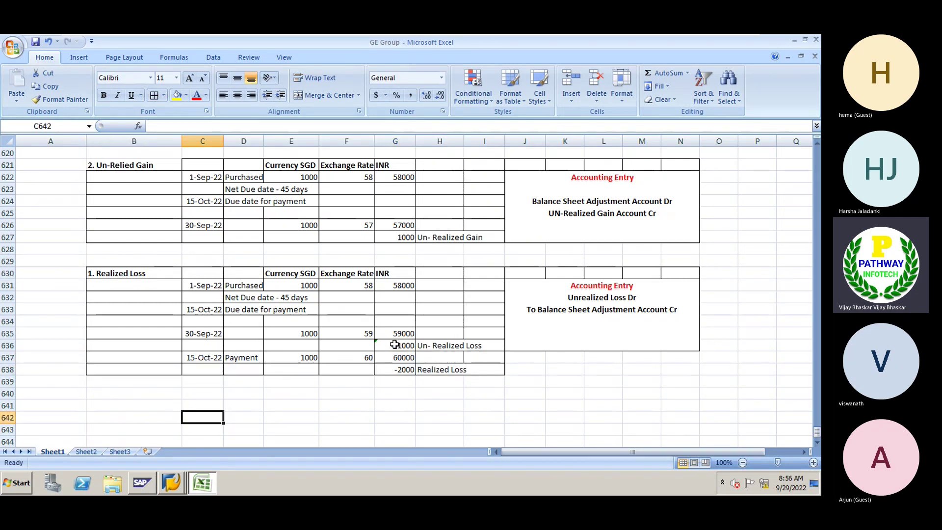
{"action": "left_click", "coordinate": [384, 286]}
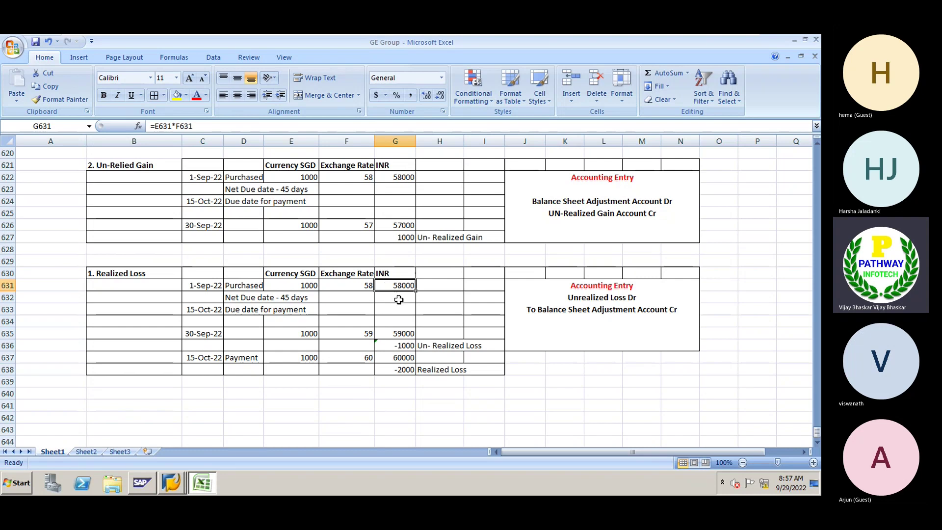
{"action": "left_click", "coordinate": [405, 375]}
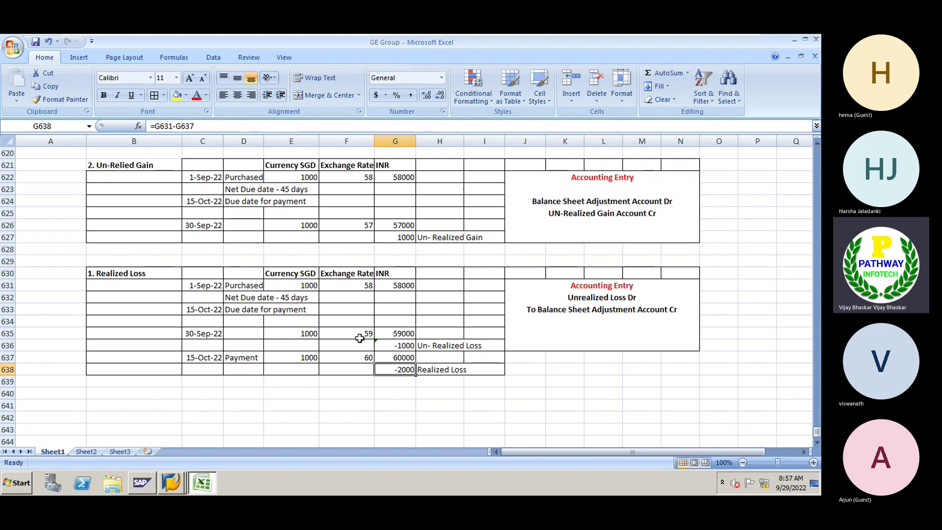
Renumber the heading in B630 so it reads "3. Realized Loss".
{"action": "double_click", "coordinate": [89, 274]}
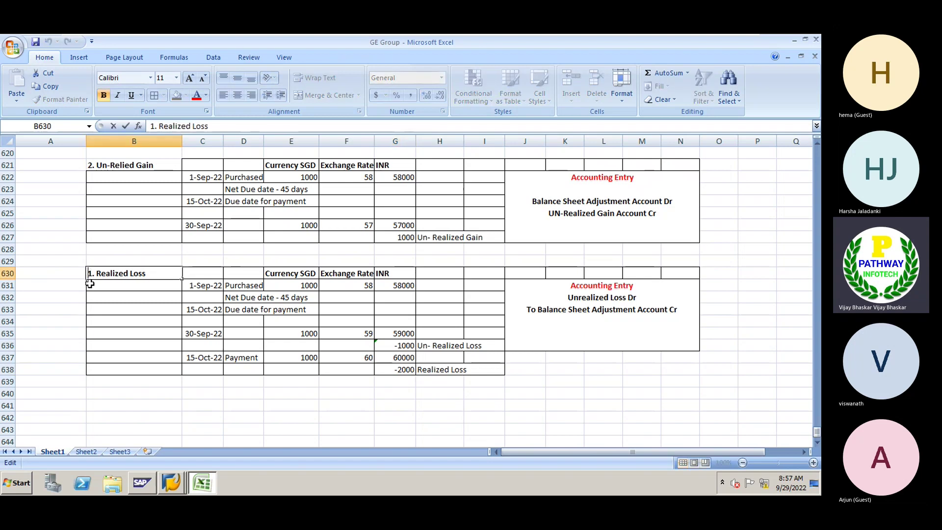
{"action": "key", "text": "BackSpace"}
{"action": "type", "text": "3"}
{"action": "key", "text": "Return"}
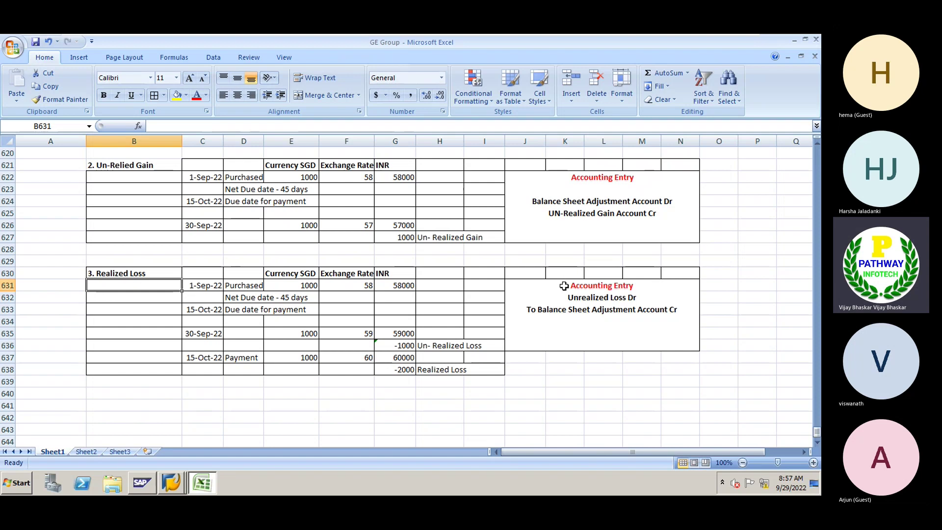
Change the debit line in the third example's Accounting Entry box to "Realized Loss Dr".
{"action": "double_click", "coordinate": [634, 296]}
{"action": "key", "text": "BackSpace"}
{"action": "key", "text": "BackSpace"}
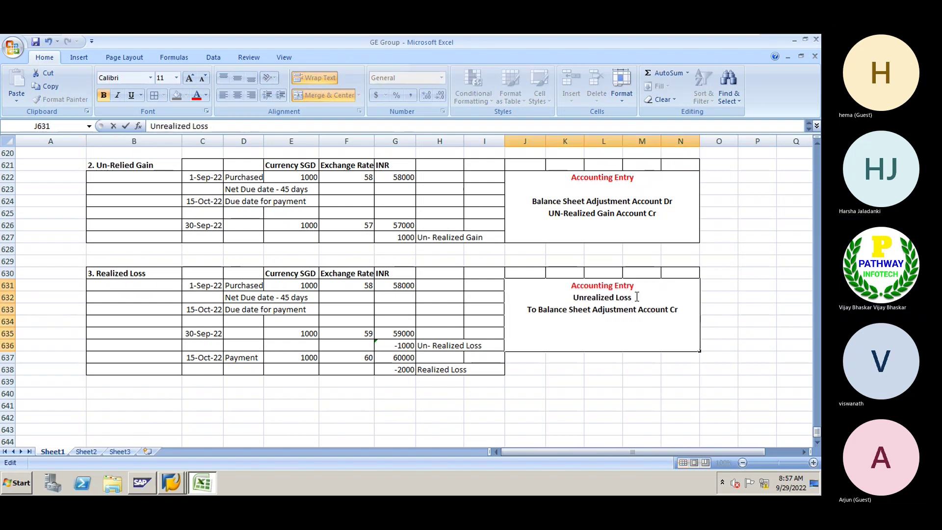
{"action": "type", "text": "Dr"}
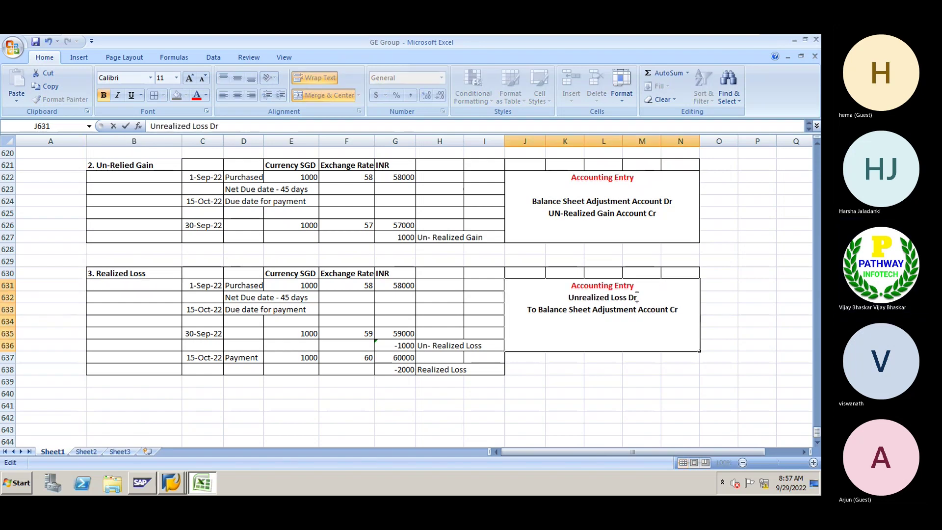
{"action": "left_click", "coordinate": [583, 298]}
{"action": "key", "text": "BackSpace"}
{"action": "key", "text": "BackSpace"}
{"action": "key", "text": "BackSpace"}
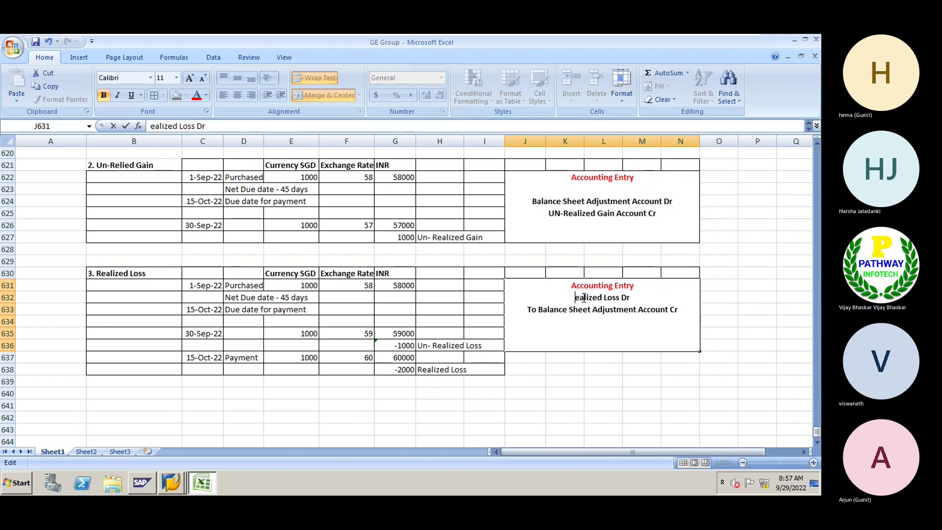
{"action": "type", "text": "R"}
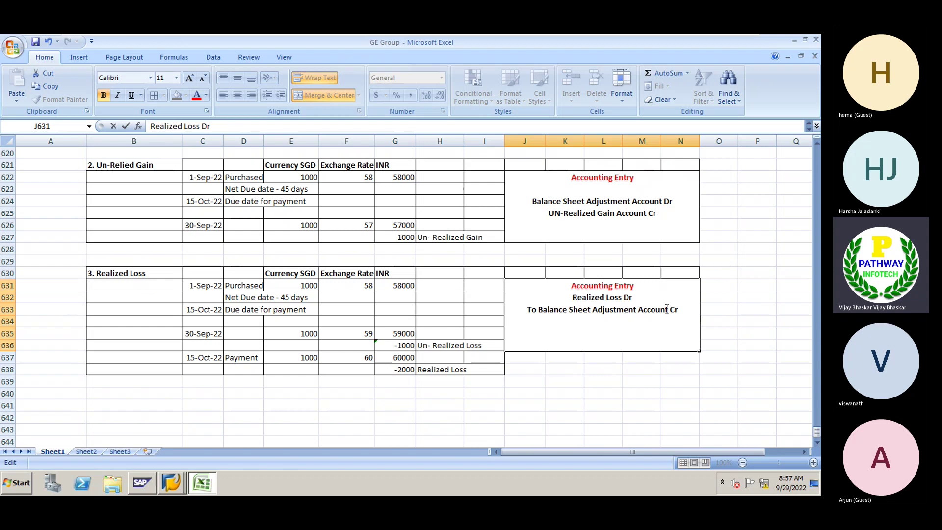
Replace the Balance Sheet Adjustment line in the third example's accounting entry with "Vendor Account Dr" and "To Bank Account Cr" on separate lines.
{"action": "left_click", "coordinate": [681, 309]}
{"action": "key", "text": "shift+Home"}
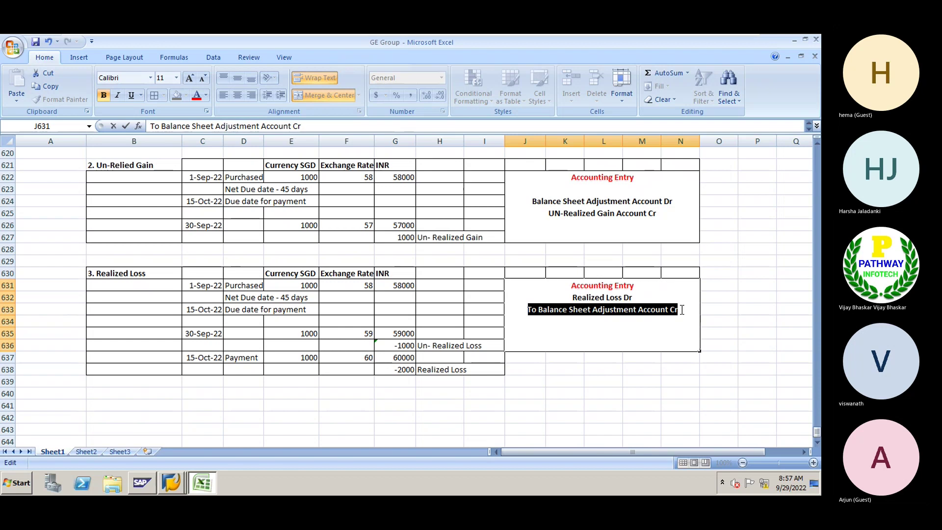
{"action": "type", "text": "Vendor"}
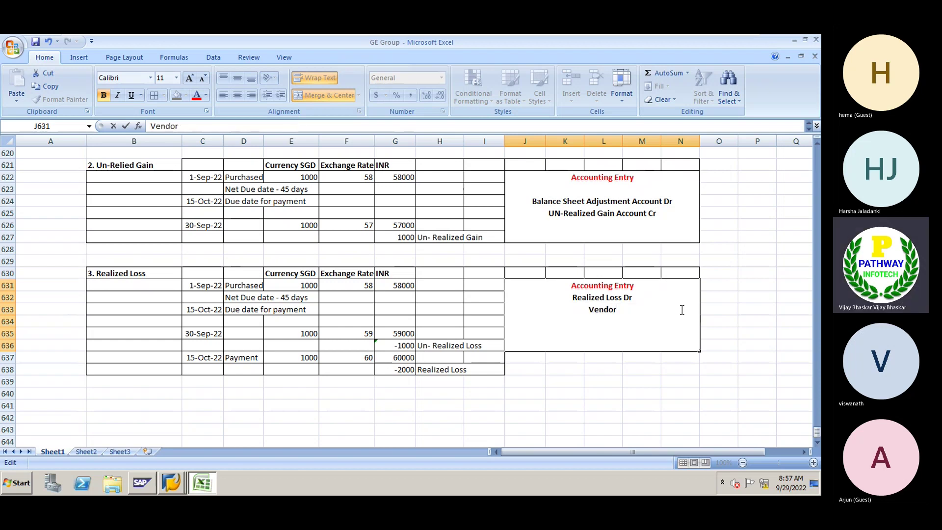
{"action": "type", "text": " Ac"}
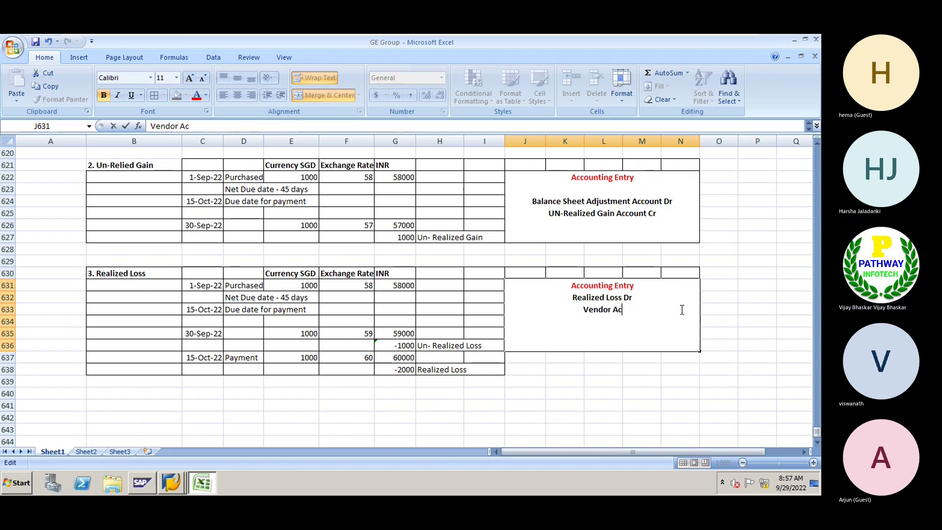
{"action": "type", "text": "count Dr"}
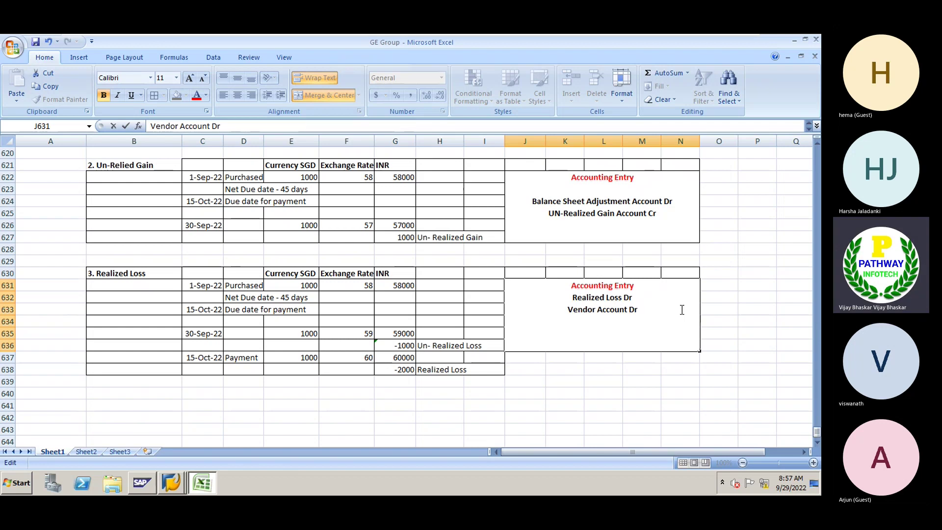
{"action": "key", "text": "alt+Return"}
{"action": "type", "text": "To Ban"}
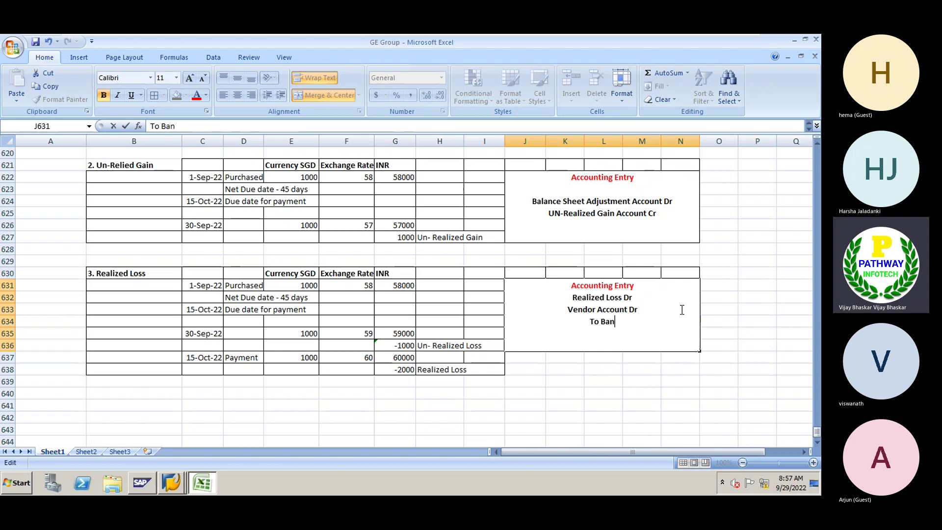
{"action": "type", "text": "k Account "}
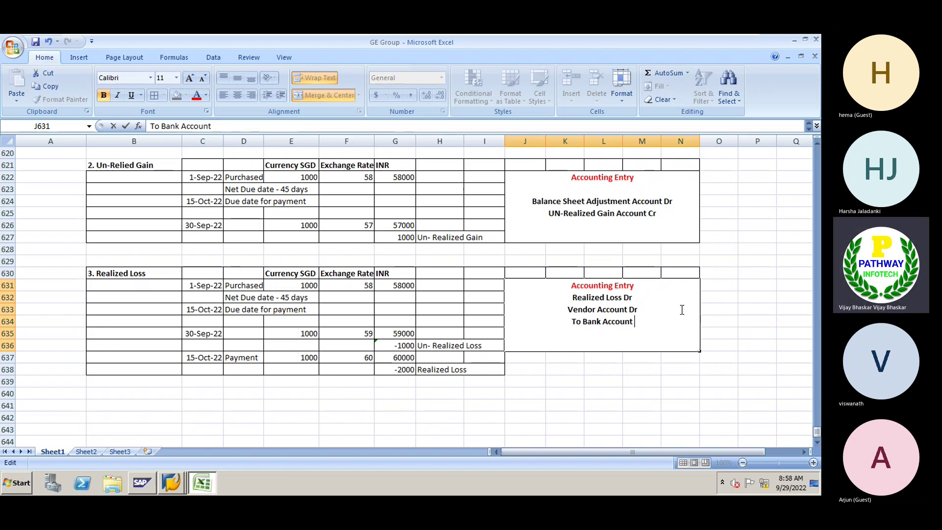
{"action": "type", "text": "Cr"}
{"action": "key", "text": "Return"}
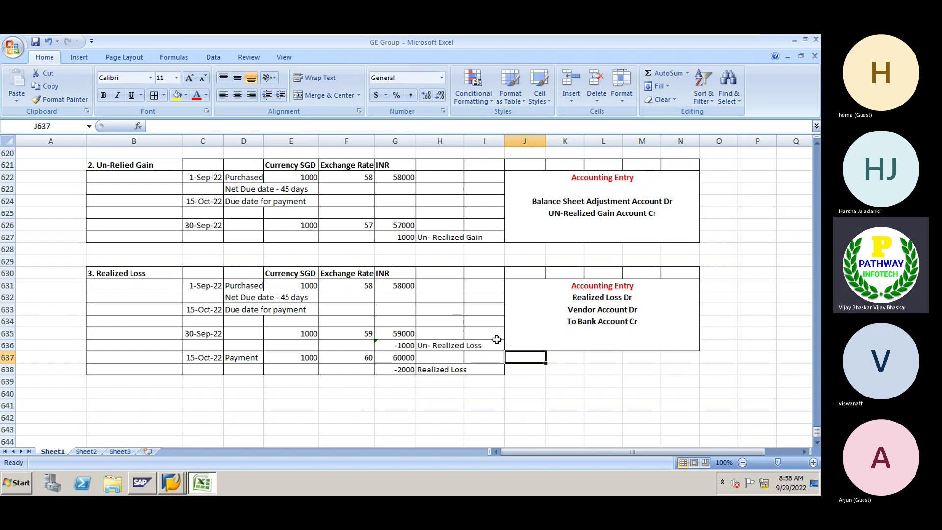
Extend the third example's Accounting Entry box down to row 638 by re-merging and centering J631:N638.
{"action": "left_click_drag", "start_coordinate": [522, 311], "coordinate": [619, 366]}
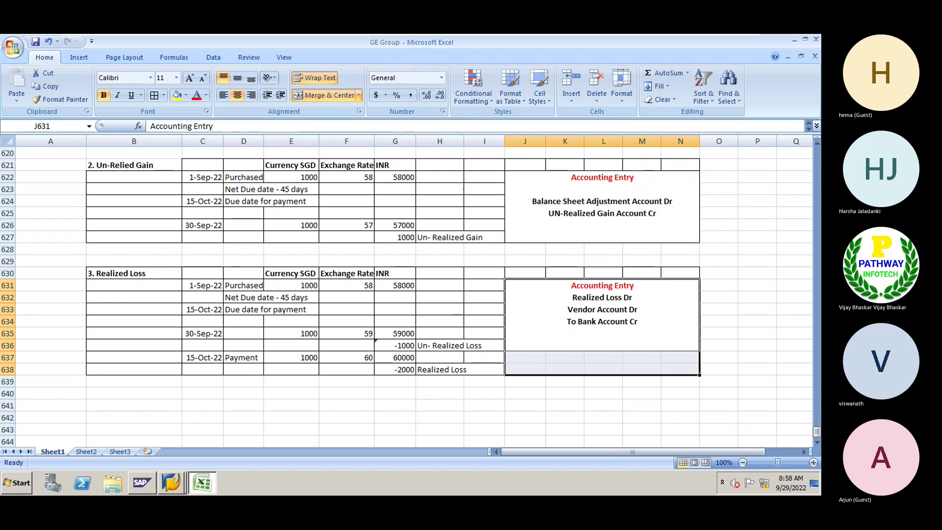
{"action": "left_click", "coordinate": [312, 96]}
{"action": "left_click", "coordinate": [309, 96]}
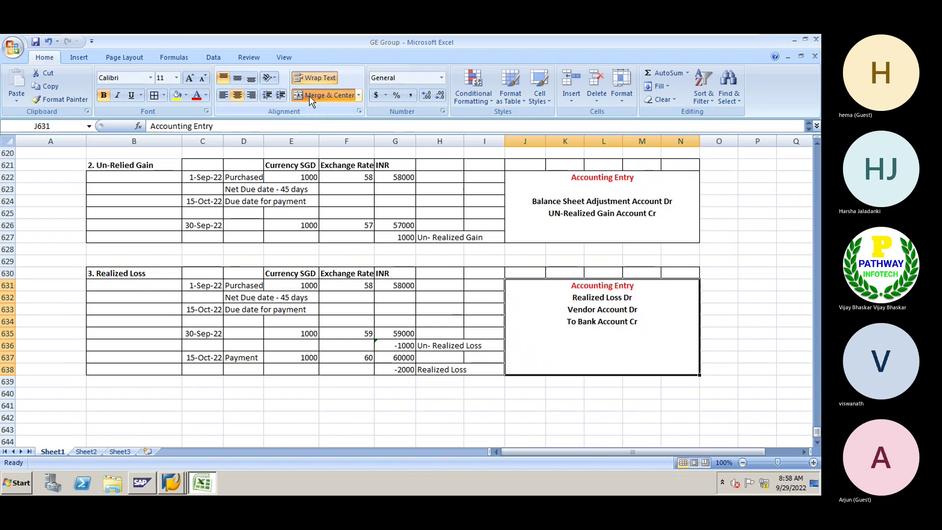
{"action": "left_click", "coordinate": [328, 429]}
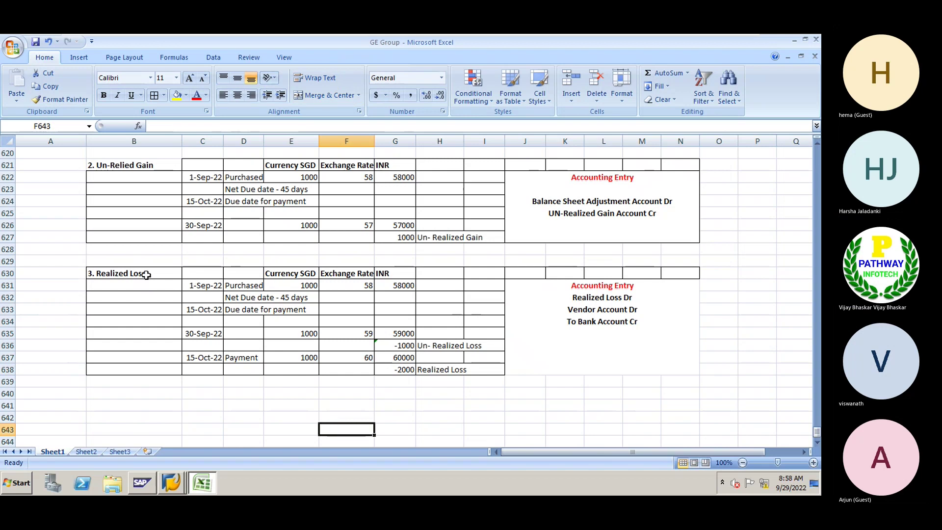
Apply all borders to the whole Realized Loss example, B630:N638.
{"action": "left_click_drag", "start_coordinate": [137, 275], "coordinate": [513, 337]}
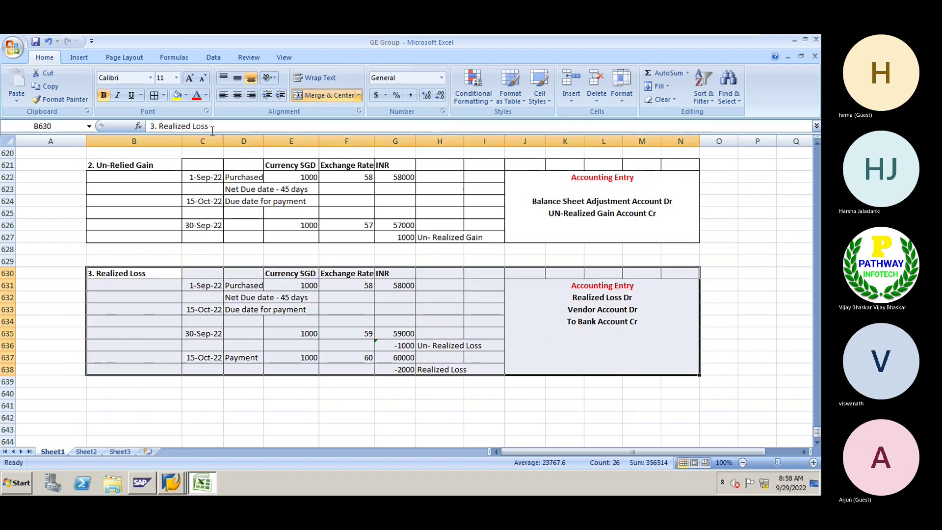
{"action": "left_click", "coordinate": [154, 95]}
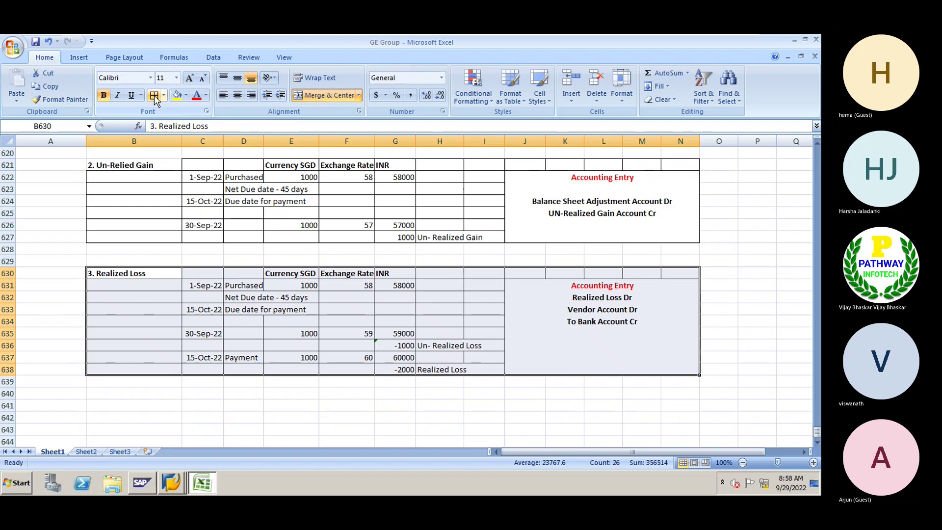
Copy the whole Realized Loss example, B630:N638, into a new block starting at B641.
{"action": "key", "text": "ctrl+c"}
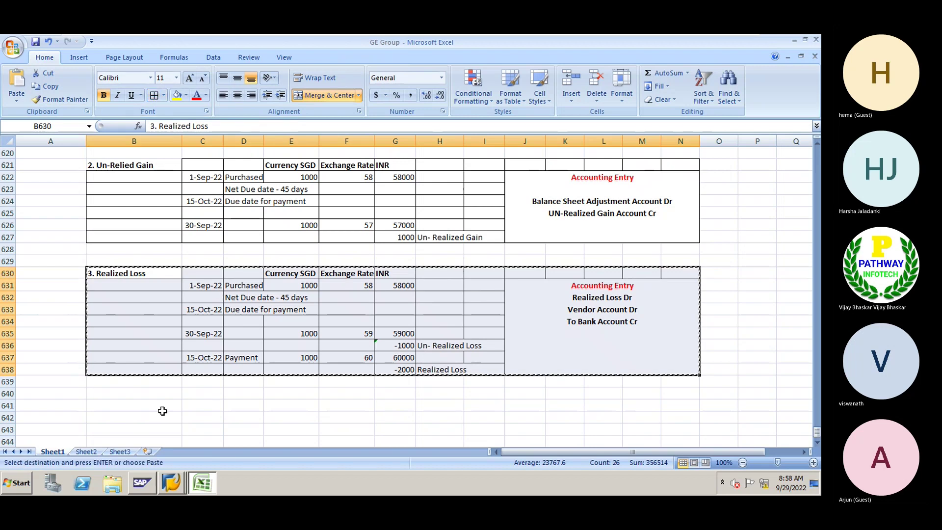
{"action": "left_click", "coordinate": [107, 406]}
{"action": "key", "text": "ctrl+v"}
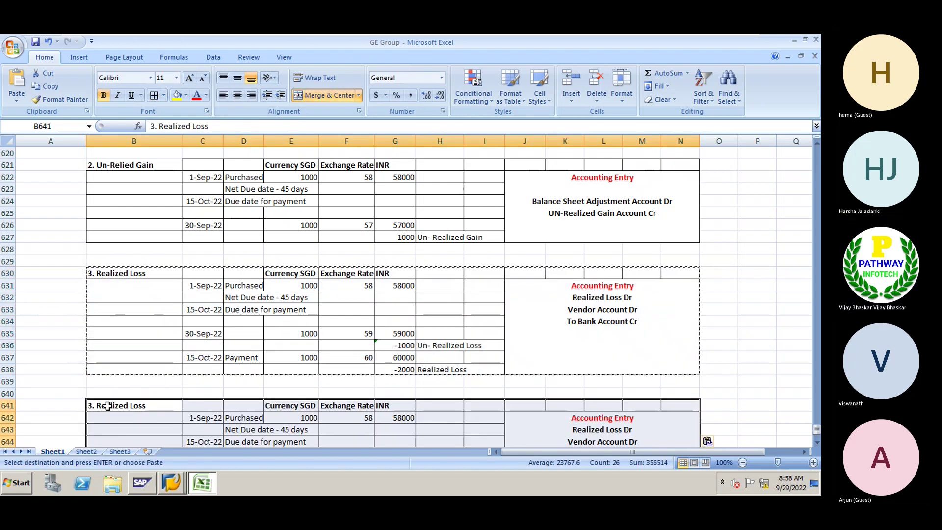
{"action": "key", "text": "Escape"}
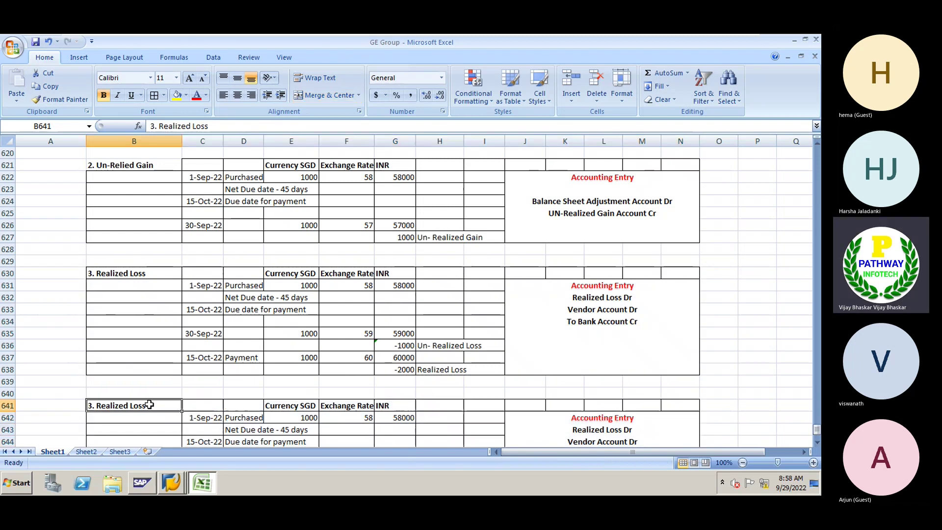
Change the heading of the copied example in B641 to "3. Realized Gain".
{"action": "double_click", "coordinate": [152, 405]}
{"action": "key", "text": "BackSpace"}
{"action": "key", "text": "BackSpace"}
{"action": "key", "text": "BackSpace"}
{"action": "key", "text": "BackSpace"}
{"action": "type", "text": "Gain"}
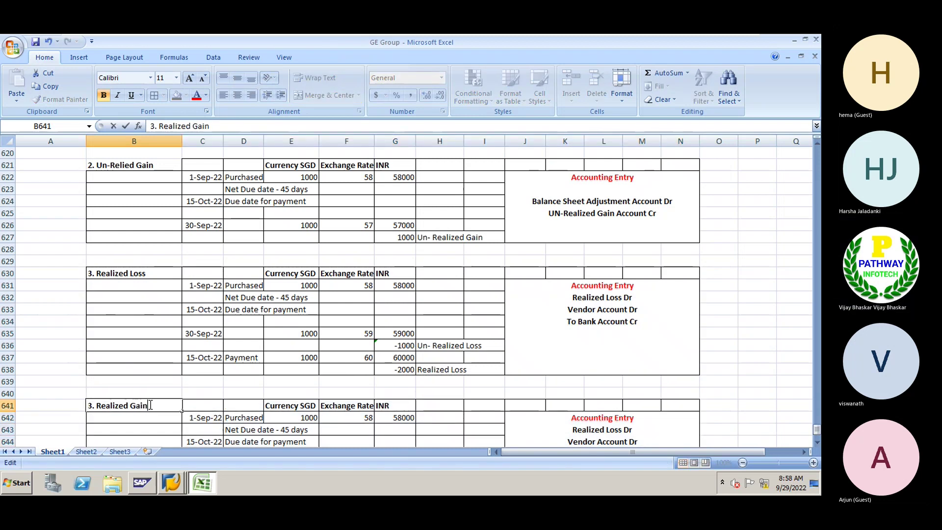
{"action": "key", "text": "Return"}
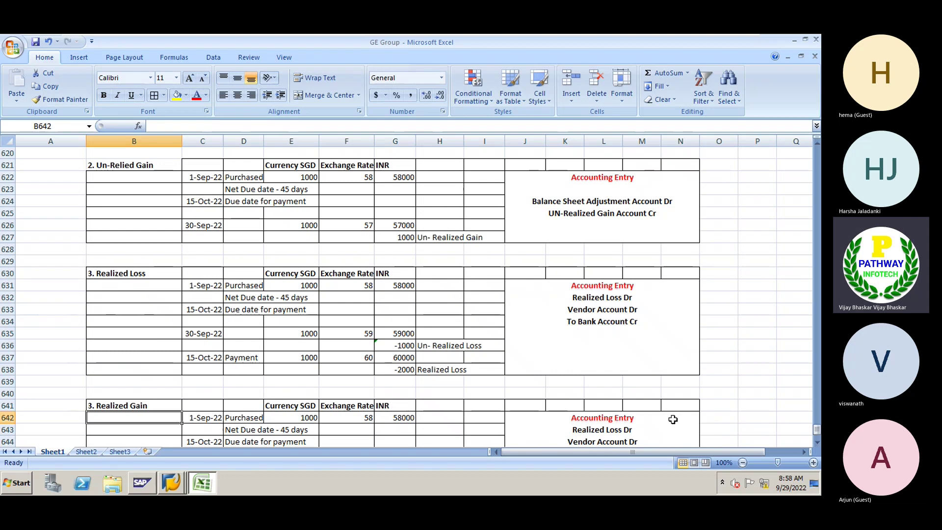
Set the exchange rate of the 15-Oct-22 payment in the Realized Gain example to 56.
{"action": "left_click", "coordinate": [816, 441]}
{"action": "left_click", "coordinate": [816, 441]}
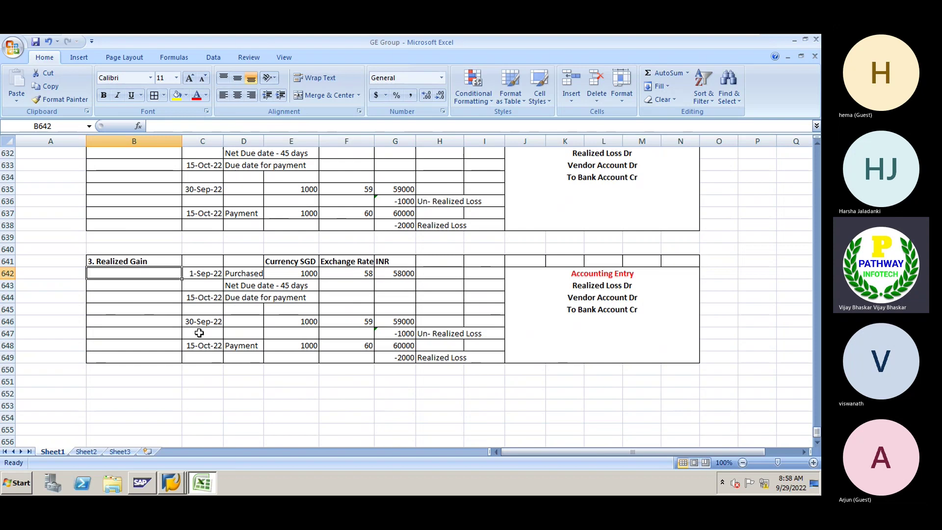
{"action": "left_click", "coordinate": [192, 353]}
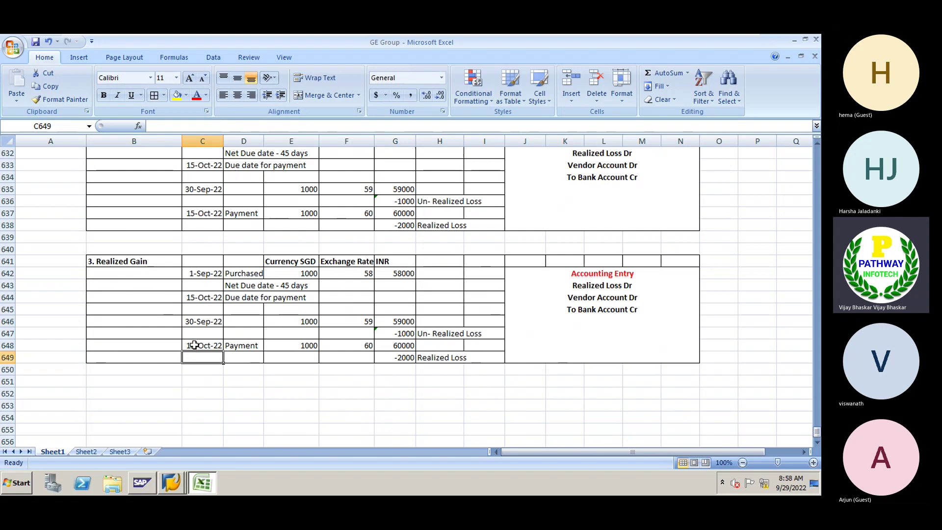
{"action": "left_click", "coordinate": [194, 345]}
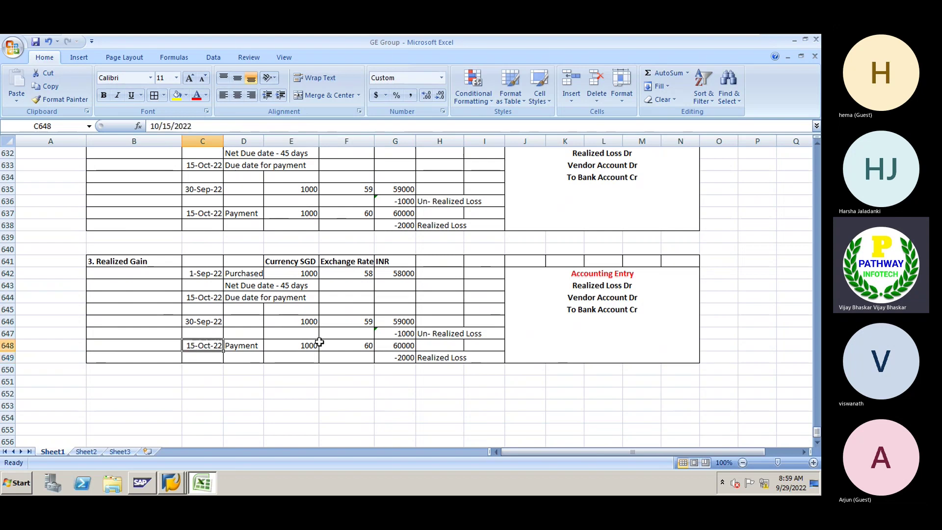
{"action": "double_click", "coordinate": [368, 344]}
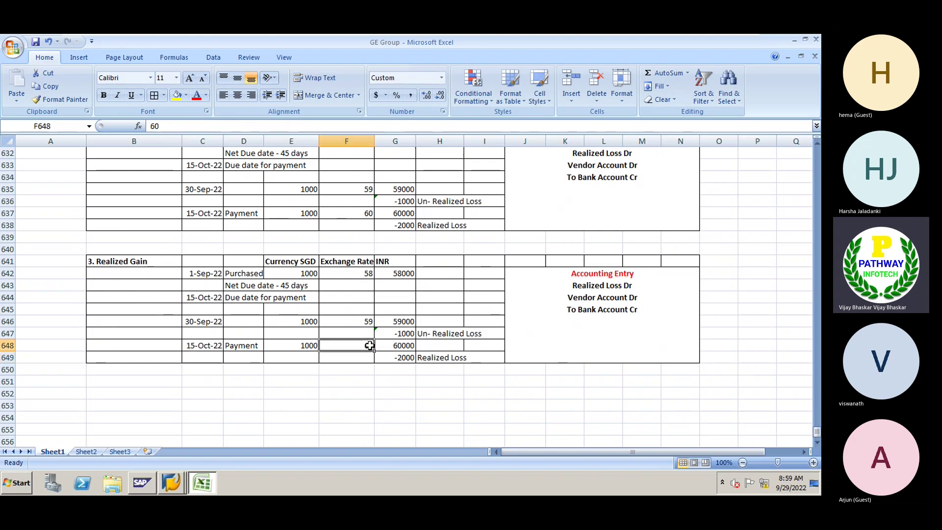
{"action": "key", "text": "BackSpace"}
{"action": "key", "text": "BackSpace"}
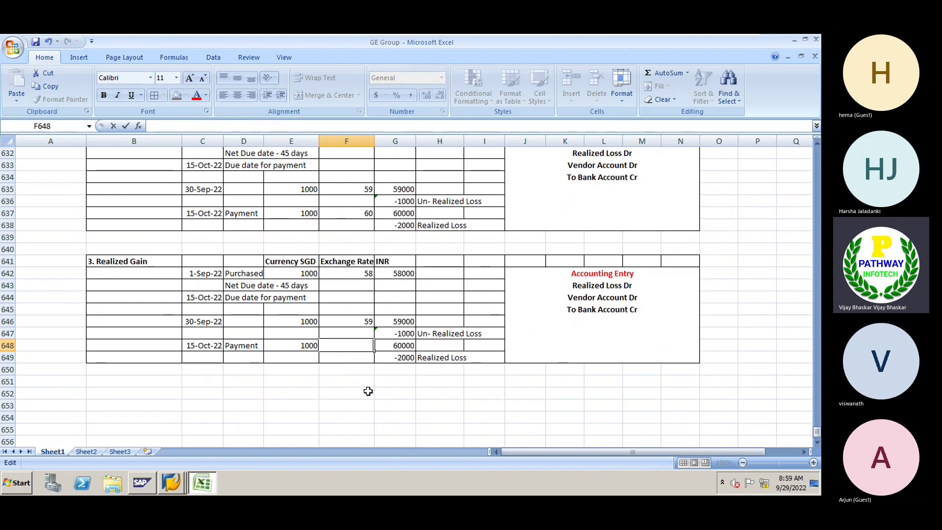
{"action": "type", "text": "56"}
{"action": "key", "text": "Return"}
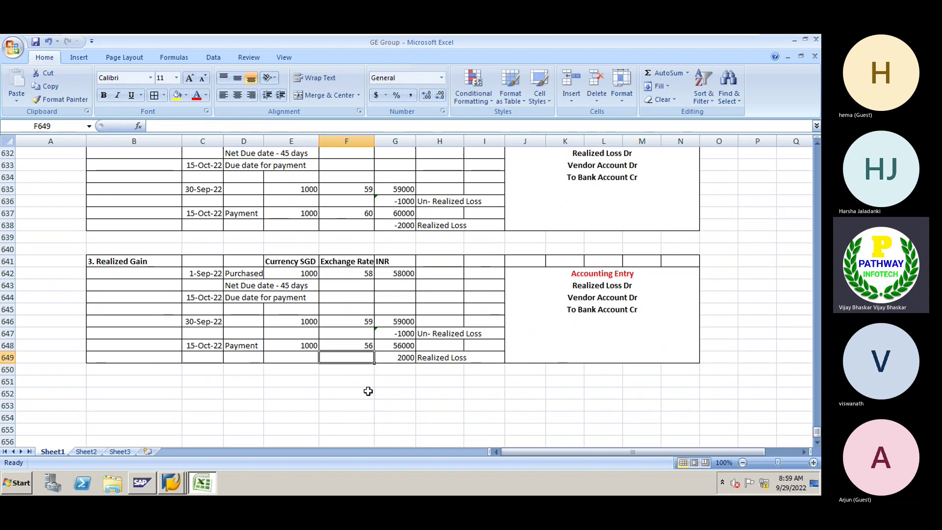
Set the 15-Oct-22 payment's exchange rate in the Realized Gain example, cell F648, to 56.5.
{"action": "double_click", "coordinate": [368, 345]}
{"action": "key", "text": "BackSpace"}
{"action": "type", "text": "7"}
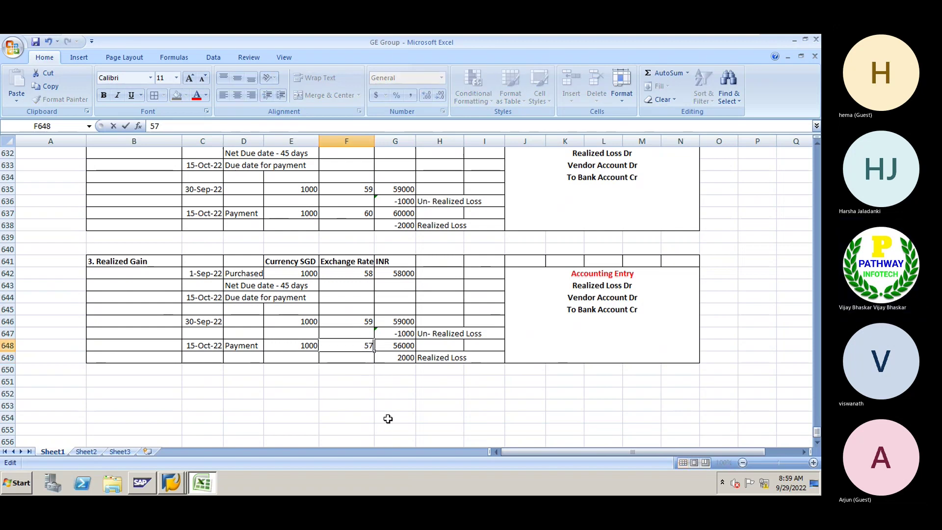
{"action": "key", "text": "BackSpace"}
{"action": "type", "text": "6.5"}
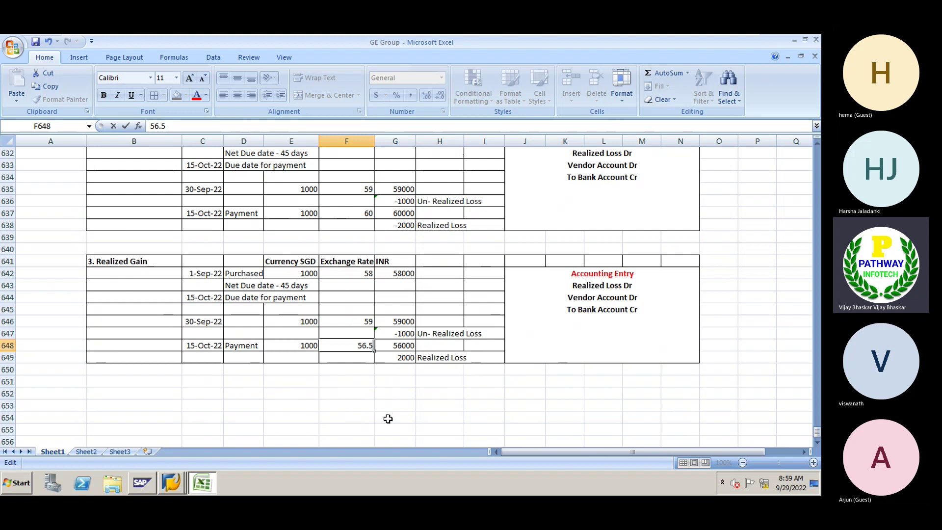
{"action": "key", "text": "Return"}
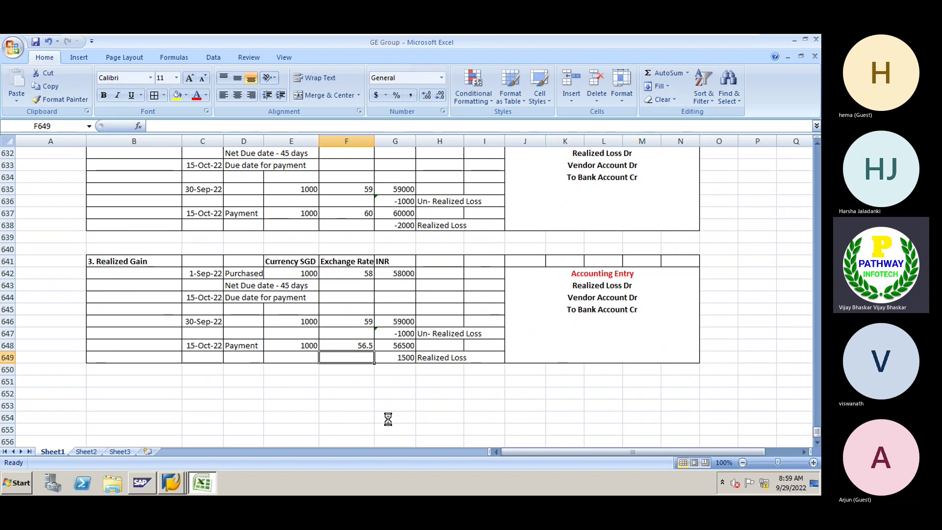
Change the label beside the final INR difference, in H649, to "Realized Gain".
{"action": "left_click", "coordinate": [341, 275]}
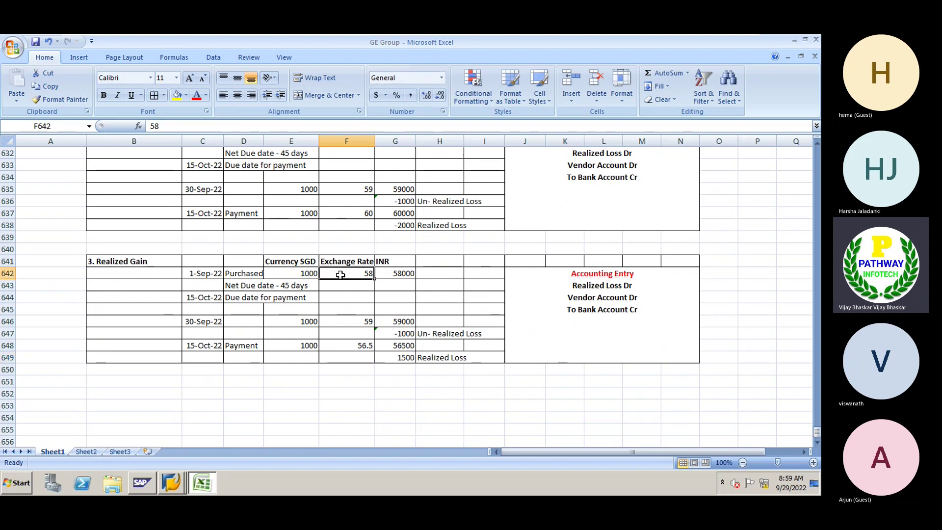
{"action": "left_click", "coordinate": [343, 346]}
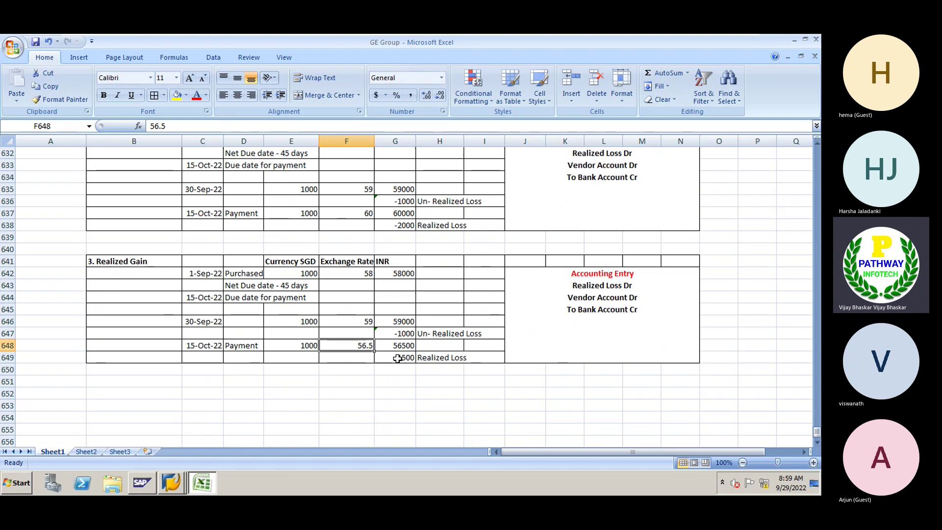
{"action": "left_click", "coordinate": [399, 356]}
{"action": "double_click", "coordinate": [467, 359]}
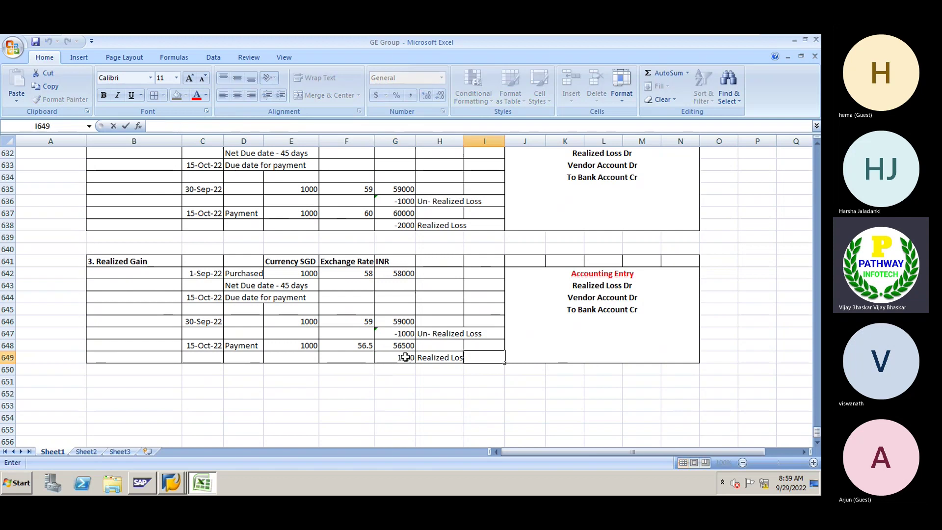
{"action": "left_click", "coordinate": [427, 357]}
{"action": "double_click", "coordinate": [451, 358]}
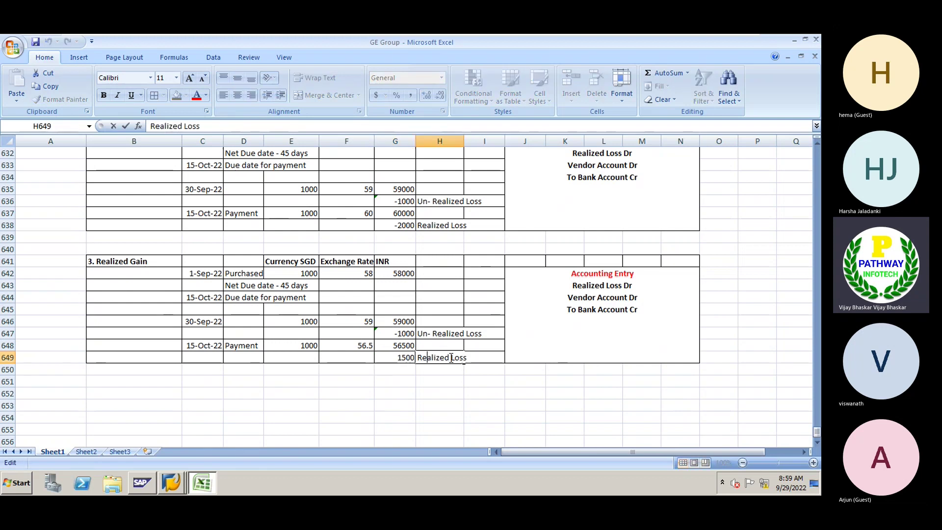
{"action": "key", "text": "BackSpace"}
{"action": "key", "text": "BackSpace"}
{"action": "key", "text": "BackSpace"}
{"action": "key", "text": "BackSpace"}
{"action": "type", "text": "Gain"}
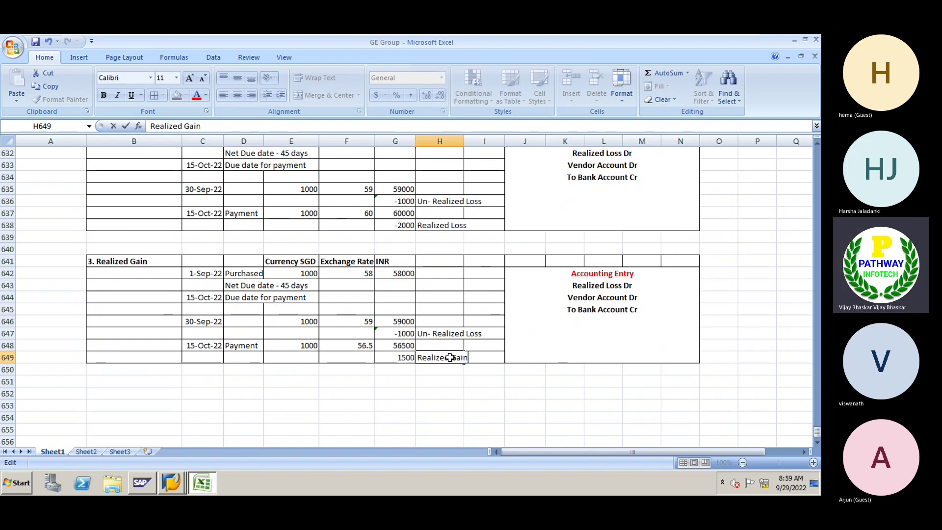
{"action": "key", "text": "Return"}
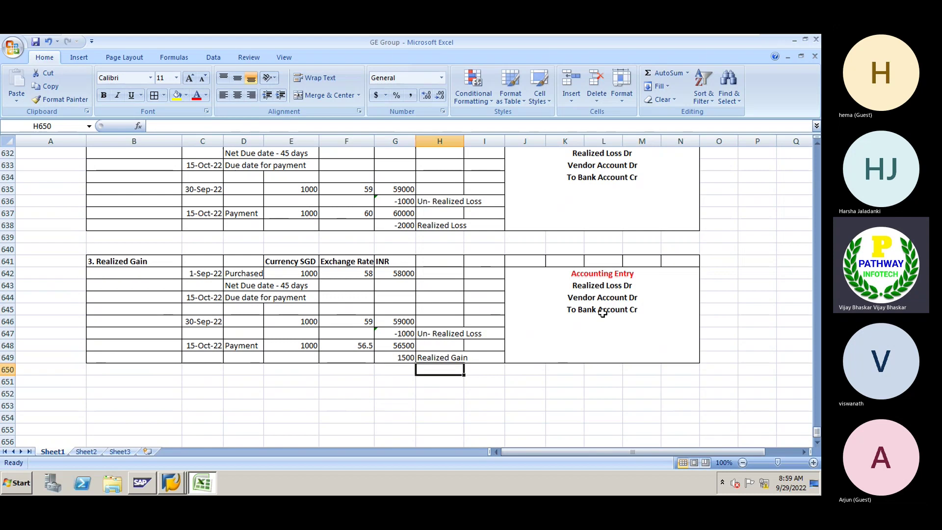
Replace the three entry lines in the Realized Gain example's Accounting Entry box with "Vendor Account Dr".
{"action": "double_click", "coordinate": [572, 286]}
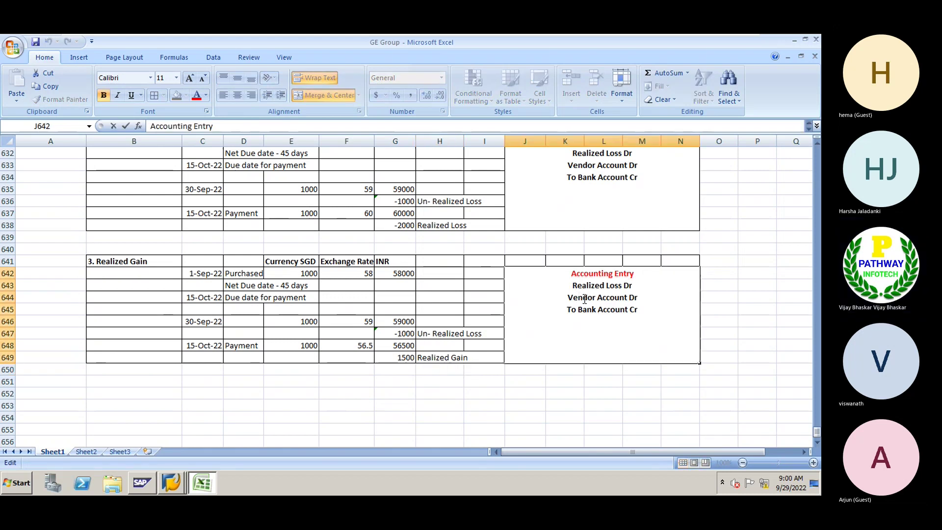
{"action": "key", "text": "shift+End"}
{"action": "key", "text": "shift+Down"}
{"action": "key", "text": "shift+Down"}
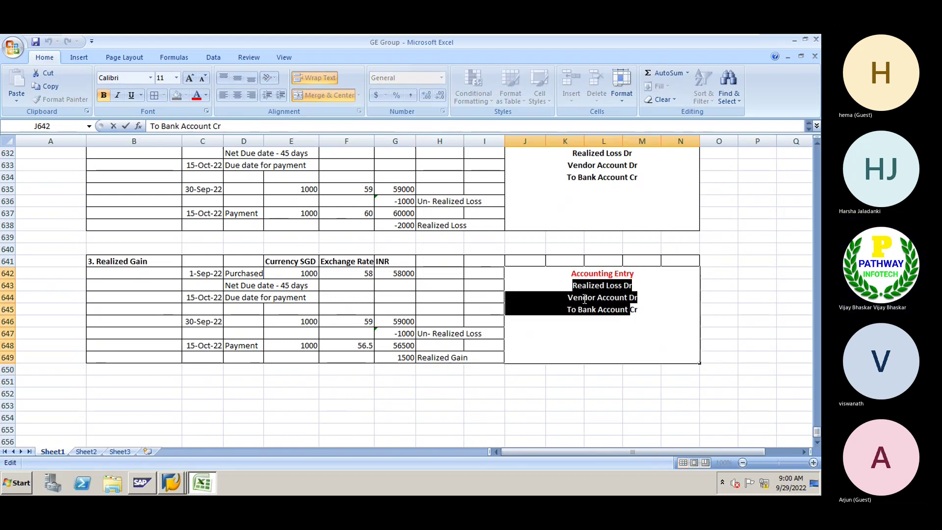
{"action": "key", "text": "shift+End"}
{"action": "key", "text": "BackSpace"}
{"action": "type", "text": "Vendor A"}
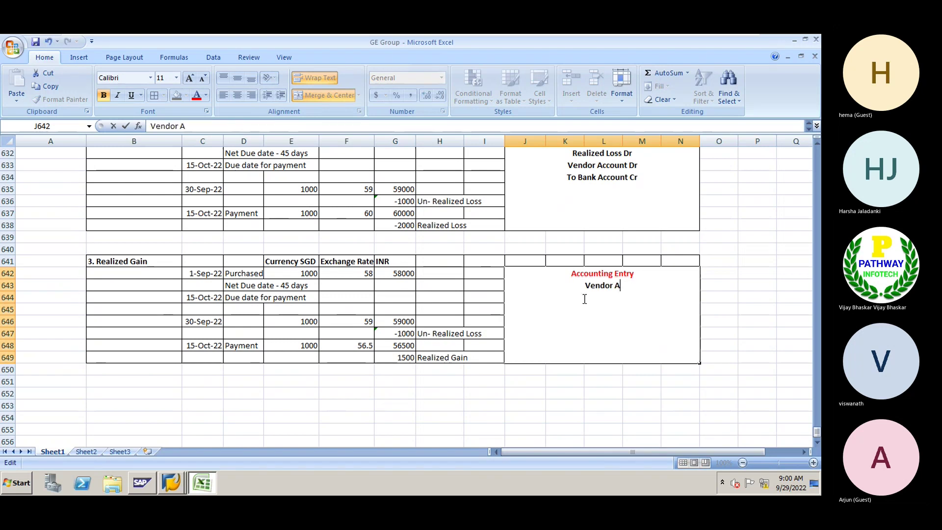
{"action": "type", "text": "ccount Dr"}
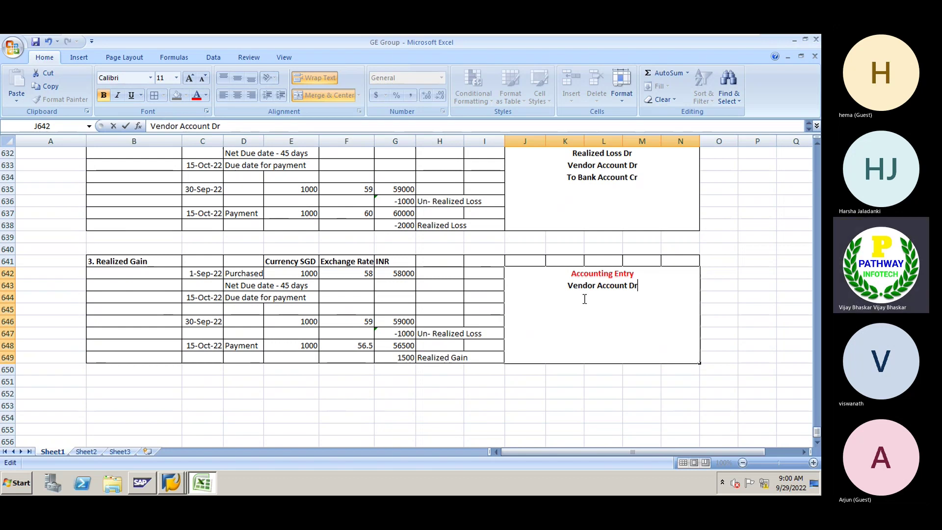
Add "To Bank Account Cr" and "To Realized Gain Account Dr" on separate lines below the vendor line in the Realized Gain accounting entry.
{"action": "key", "text": "alt+Return"}
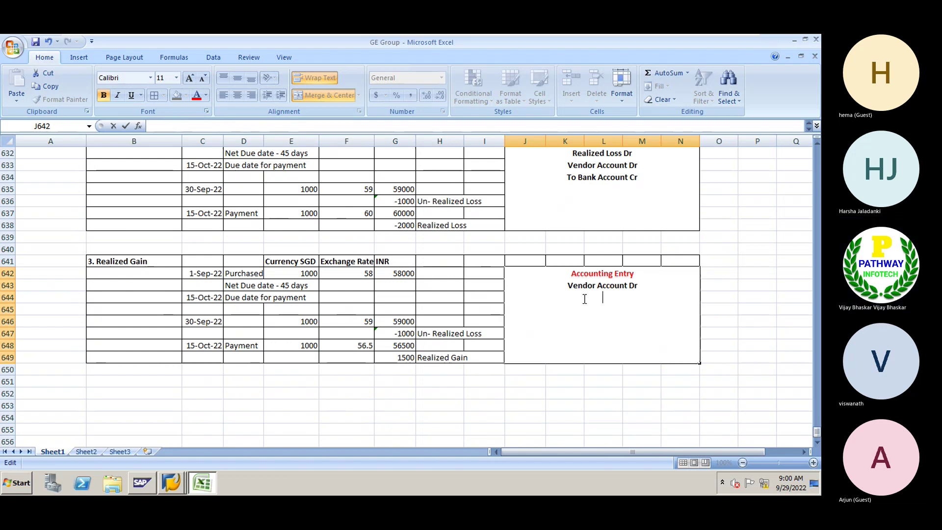
{"action": "type", "text": "To Bank Acco"}
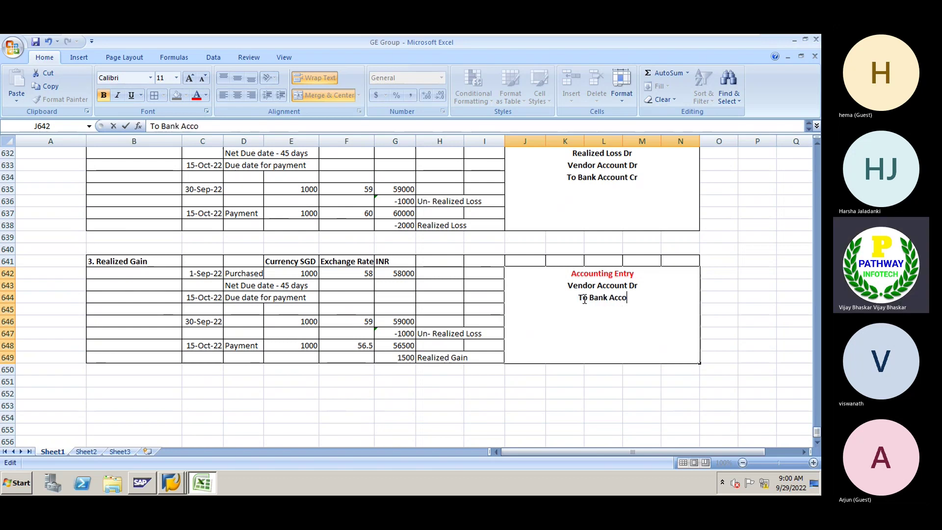
{"action": "type", "text": "unt"}
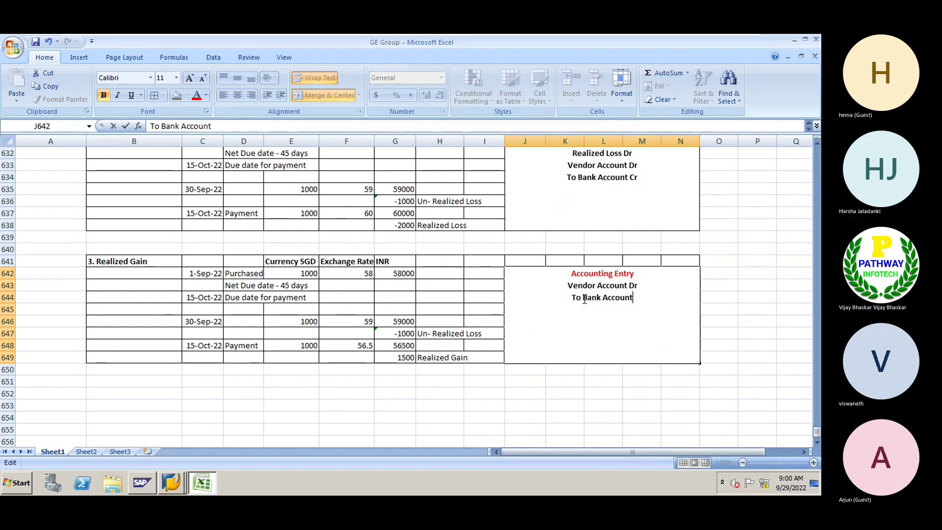
{"action": "type", "text": " Cr"}
{"action": "key", "text": "alt+Return"}
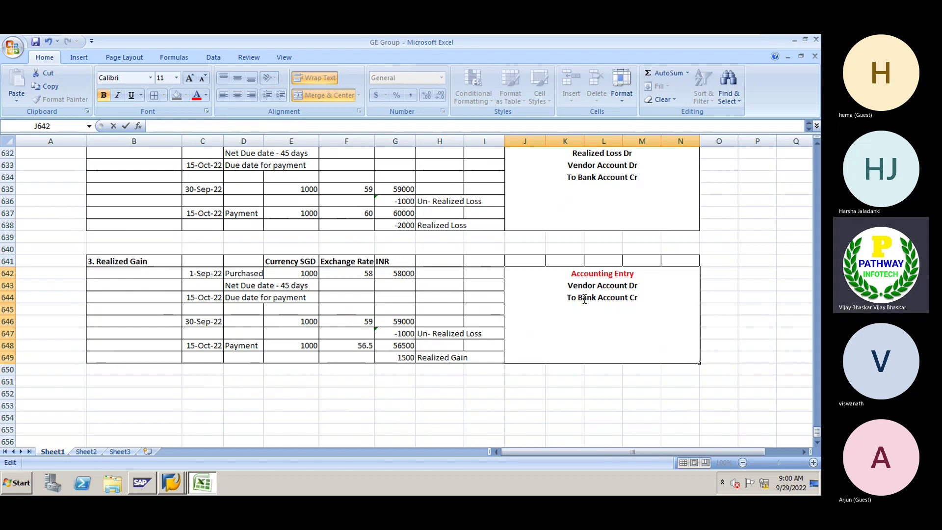
{"action": "type", "text": "To Reali"}
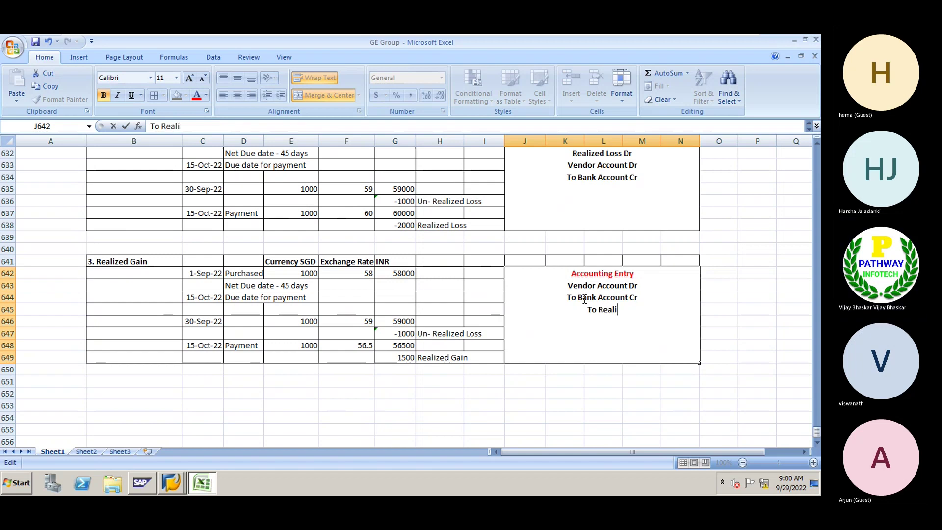
{"action": "type", "text": "zed Gain Acc"}
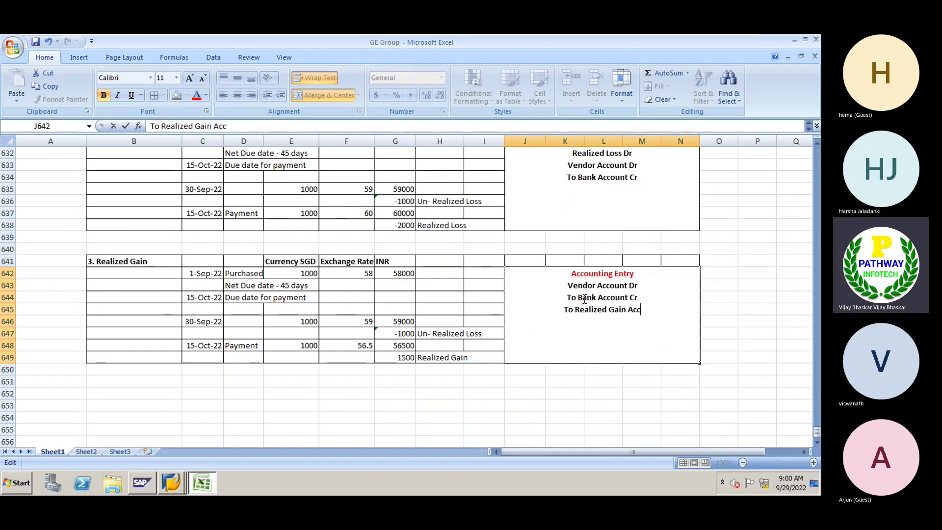
{"action": "type", "text": "ount Dr"}
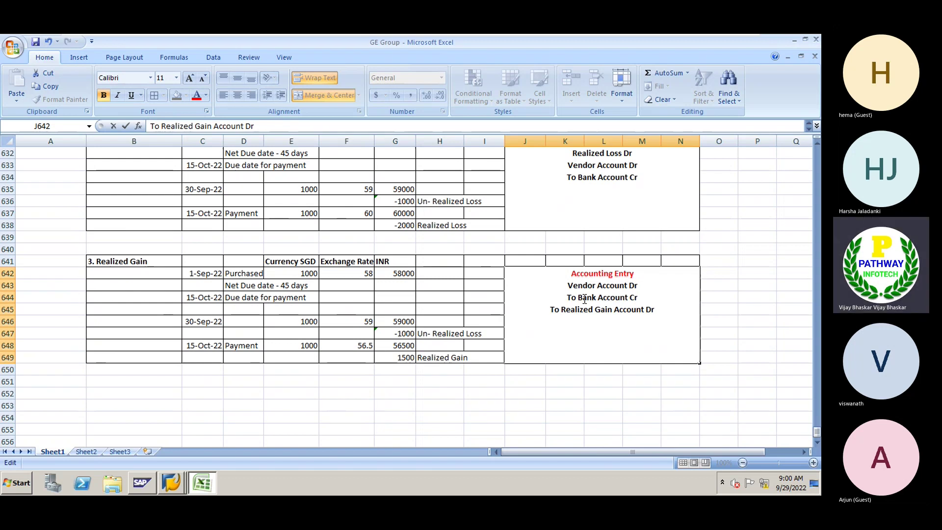
{"action": "key", "text": "Return"}
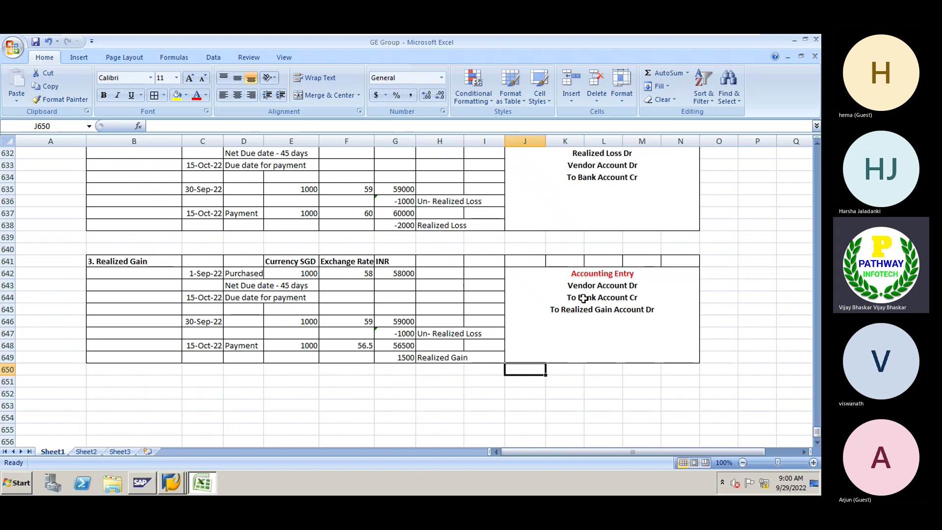
Extend the Realized Gain example's Accounting Entry box up to row 641 by re-merging and centering J641:N649.
{"action": "left_click_drag", "start_coordinate": [520, 263], "coordinate": [634, 328]}
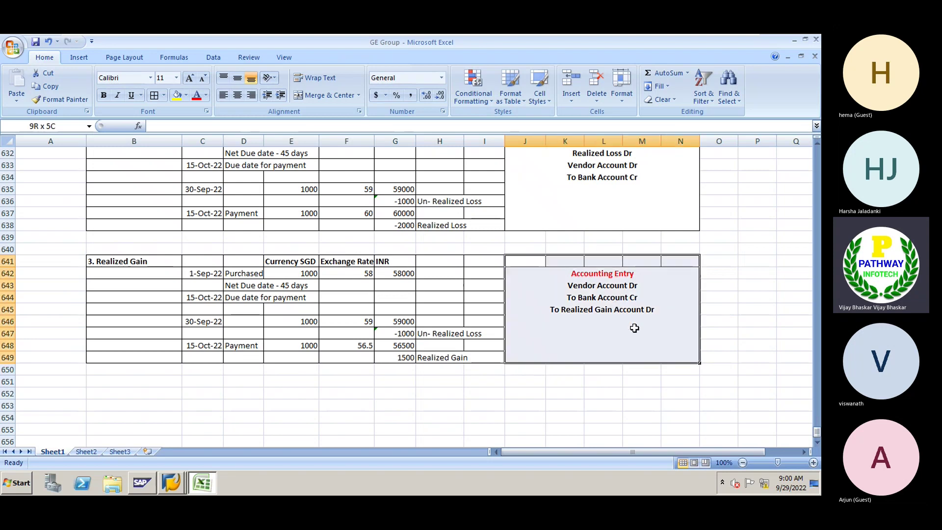
{"action": "left_click", "coordinate": [316, 95]}
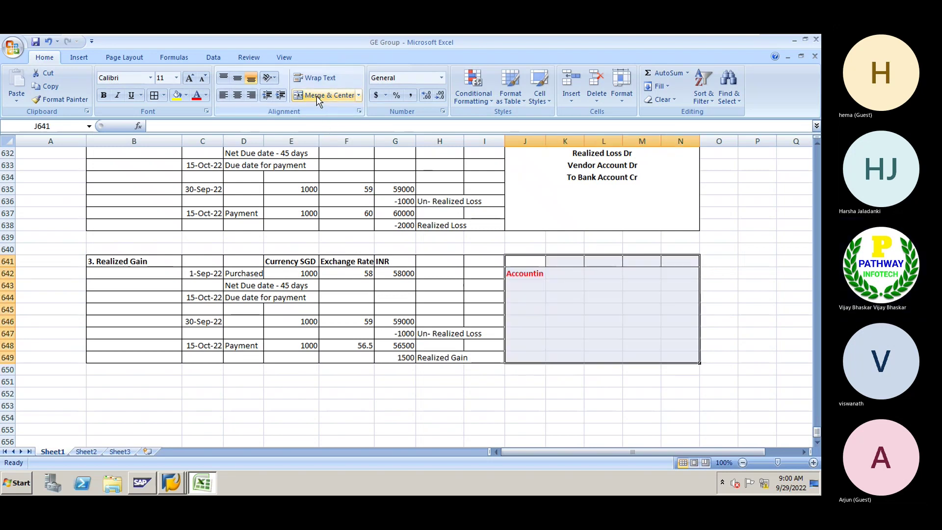
{"action": "left_click", "coordinate": [317, 96]}
{"action": "left_click", "coordinate": [719, 273]}
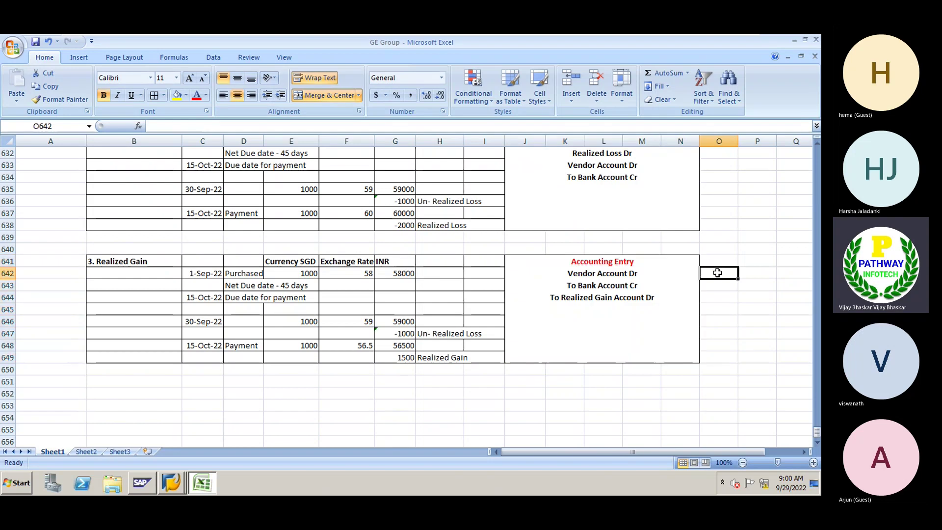
Merge and center J612:N618 and J621:N627 so the Accounting Entry boxes of both unrealized examples include their header rows.
{"action": "left_click", "coordinate": [816, 149]}
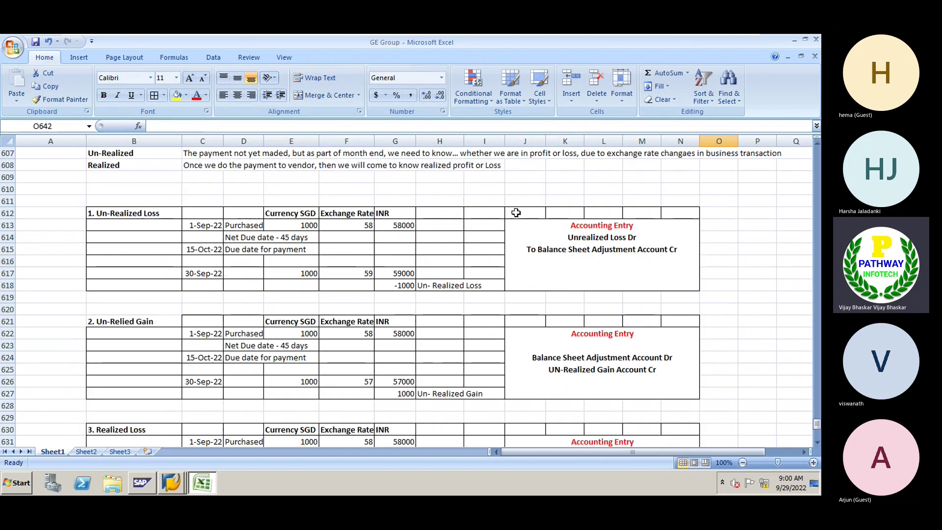
{"action": "left_click_drag", "start_coordinate": [515, 214], "coordinate": [613, 260]}
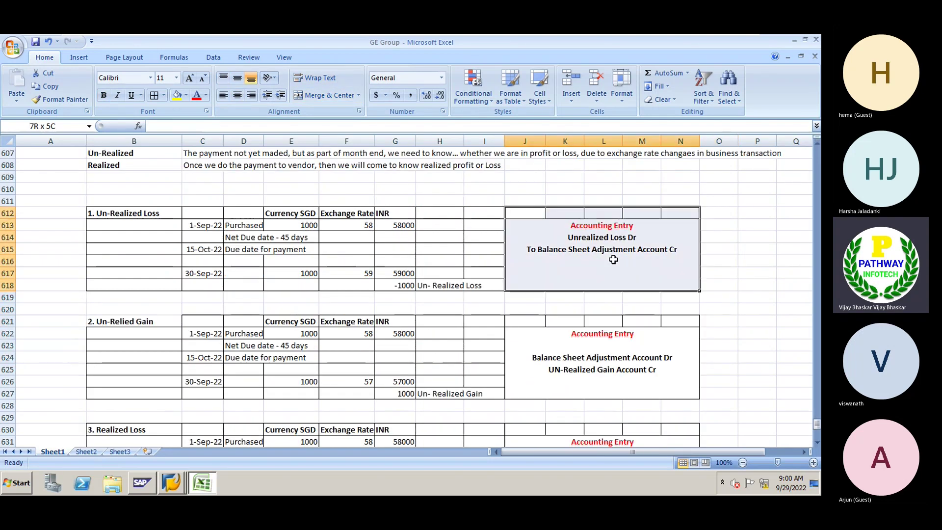
{"action": "left_click", "coordinate": [316, 95]}
{"action": "left_click", "coordinate": [317, 96]}
{"action": "left_click_drag", "start_coordinate": [515, 321], "coordinate": [691, 395]}
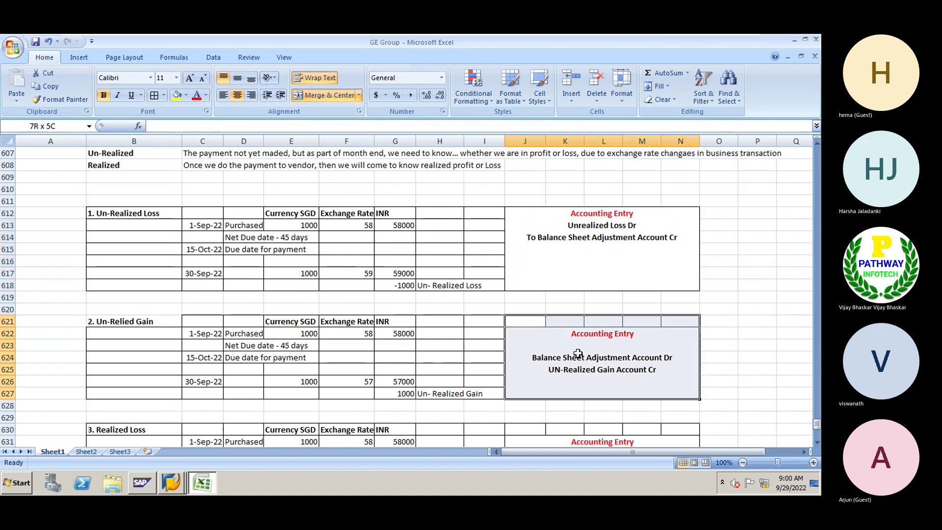
{"action": "left_click", "coordinate": [317, 93]}
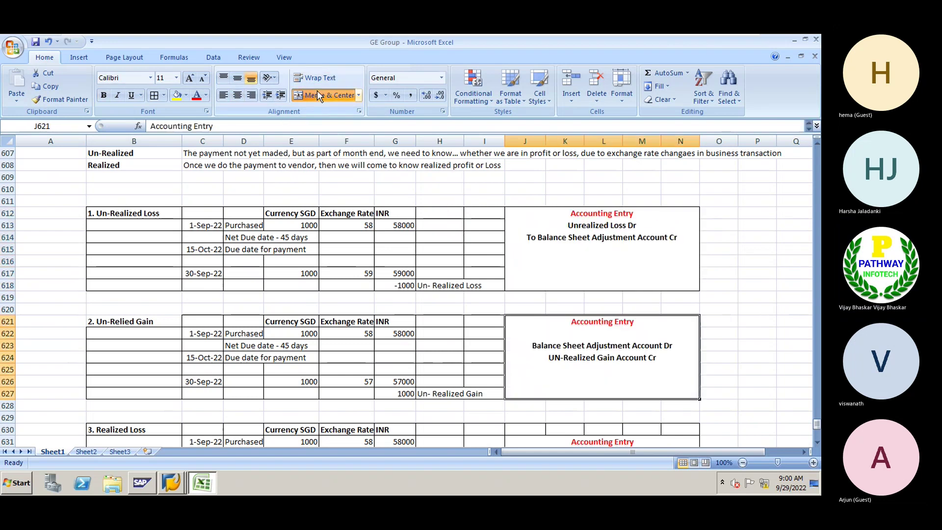
Extend the Realized Loss example's Accounting Entry box up to row 630 by re-merging and centering J630:N638, and save the workbook.
{"action": "left_click", "coordinate": [816, 442]}
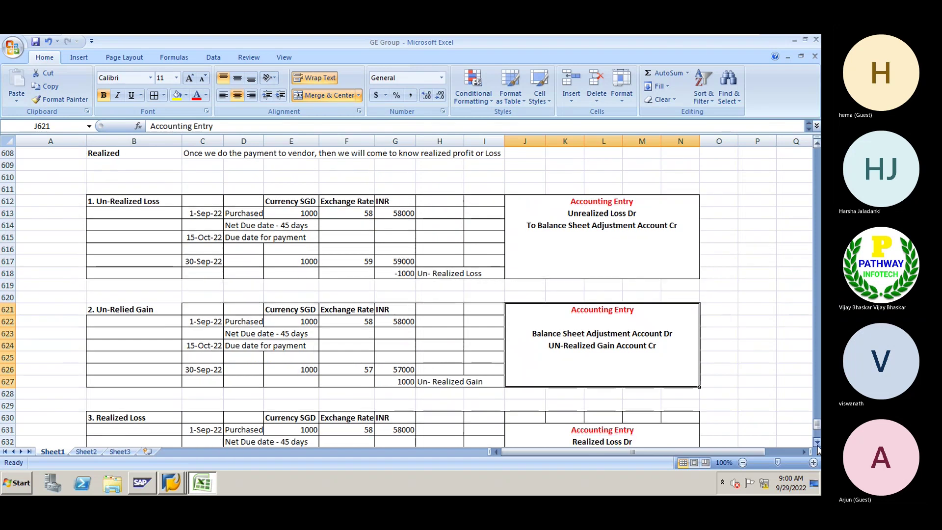
{"action": "scroll", "coordinate": [817, 447], "scroll_direction": "down", "scroll_amount": 3}
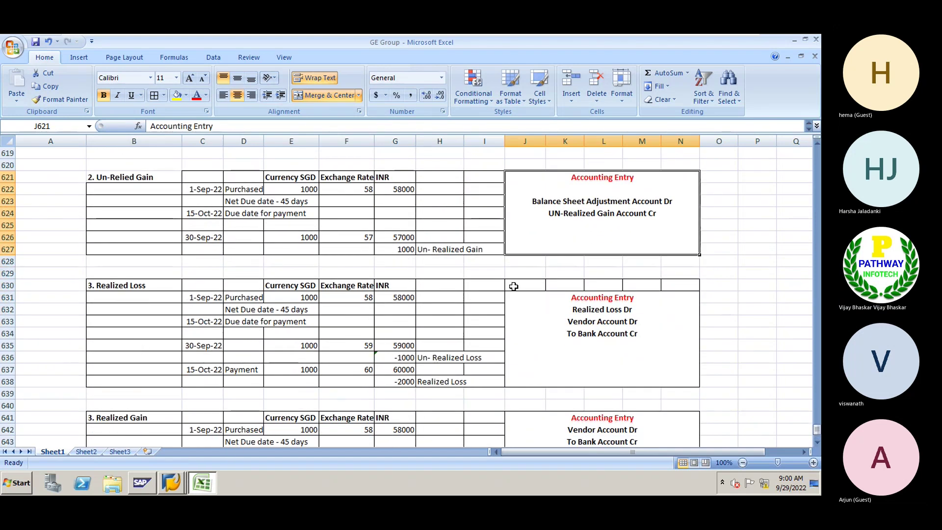
{"action": "left_click_drag", "start_coordinate": [514, 286], "coordinate": [607, 335]}
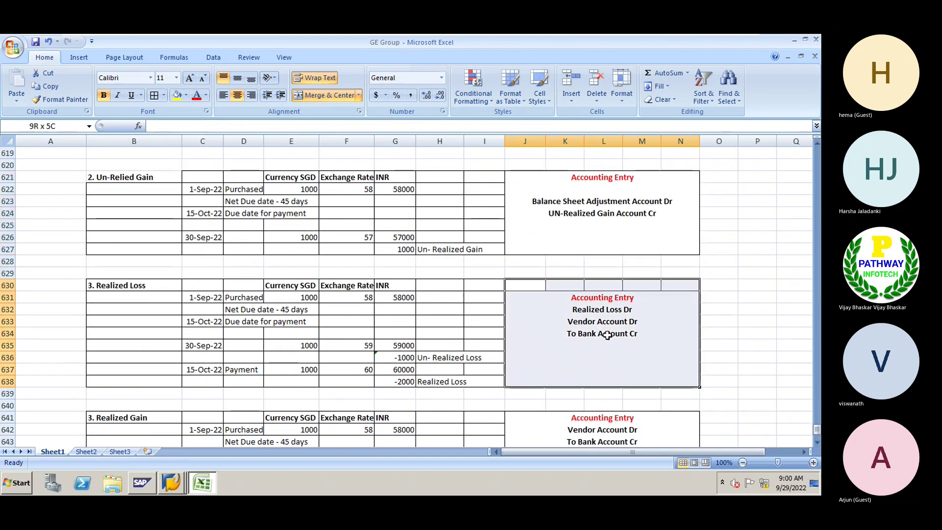
{"action": "left_click", "coordinate": [319, 98]}
{"action": "left_click", "coordinate": [760, 333]}
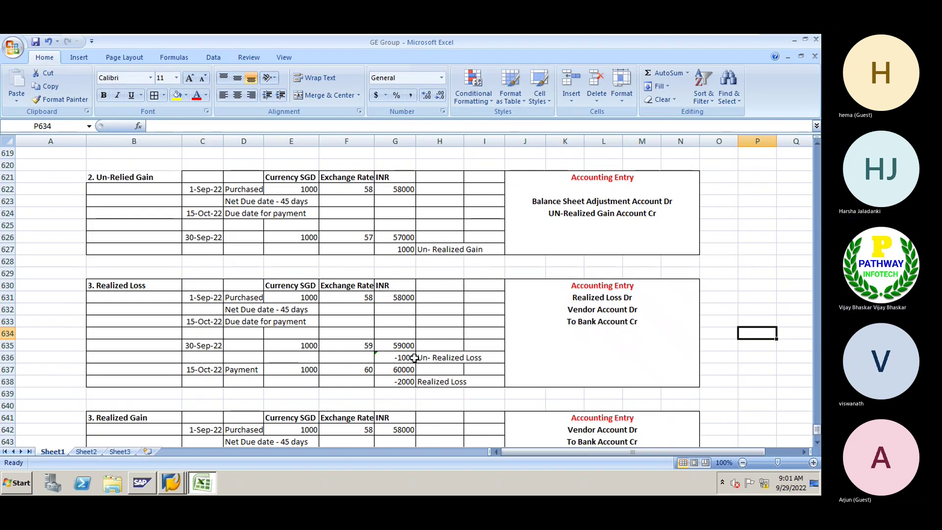
{"action": "left_click", "coordinate": [34, 41]}
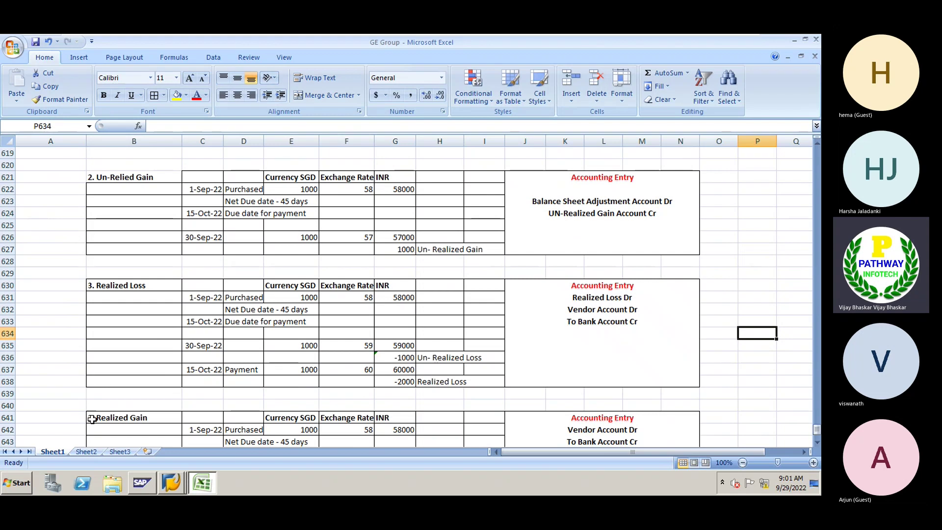
Renumber the Realized Gain heading in B641 so it reads "4. Realized Gain".
{"action": "double_click", "coordinate": [91, 419]}
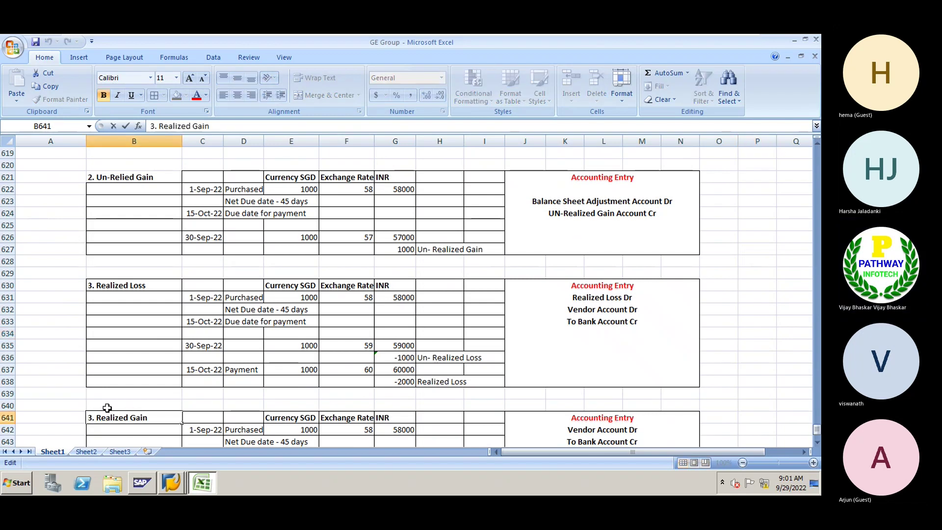
{"action": "key", "text": "BackSpace"}
{"action": "type", "text": "4"}
{"action": "key", "text": "Return"}
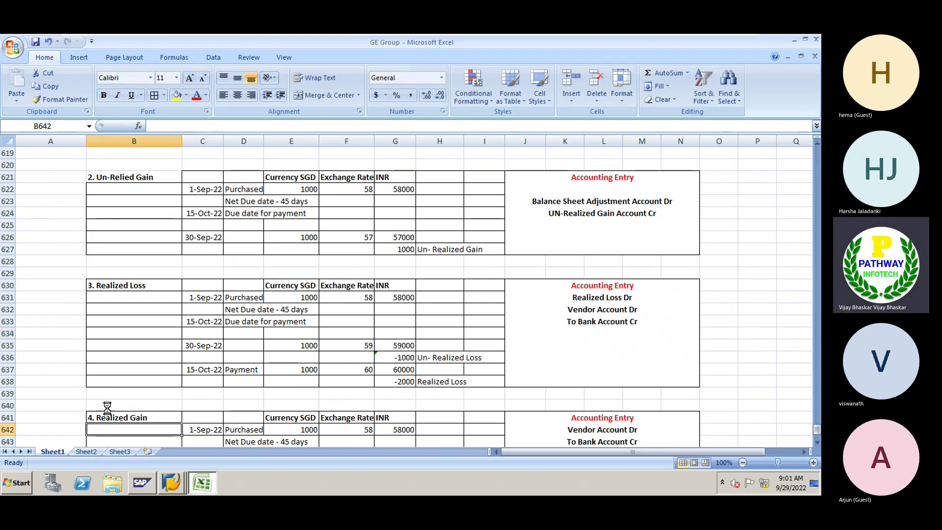
Review the Realized Loss and Realized Gain examples with their accounting entries, down to row 649.
{"action": "left_click", "coordinate": [816, 442]}
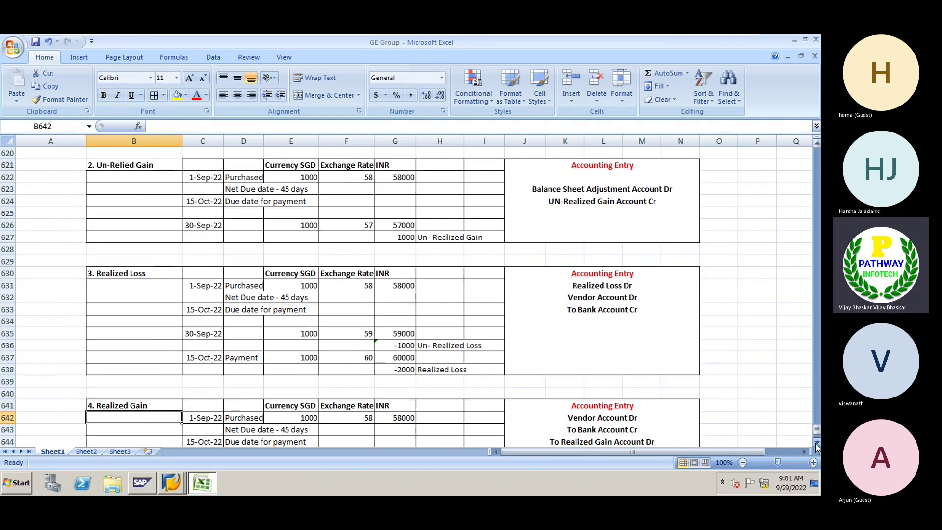
{"action": "left_click", "coordinate": [816, 441]}
{"action": "left_click", "coordinate": [816, 441]}
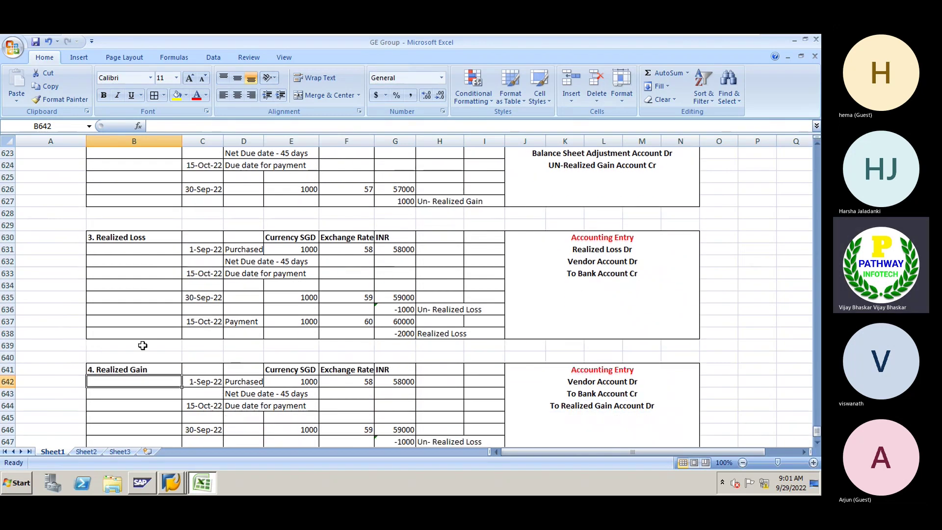
{"action": "left_click", "coordinate": [816, 441]}
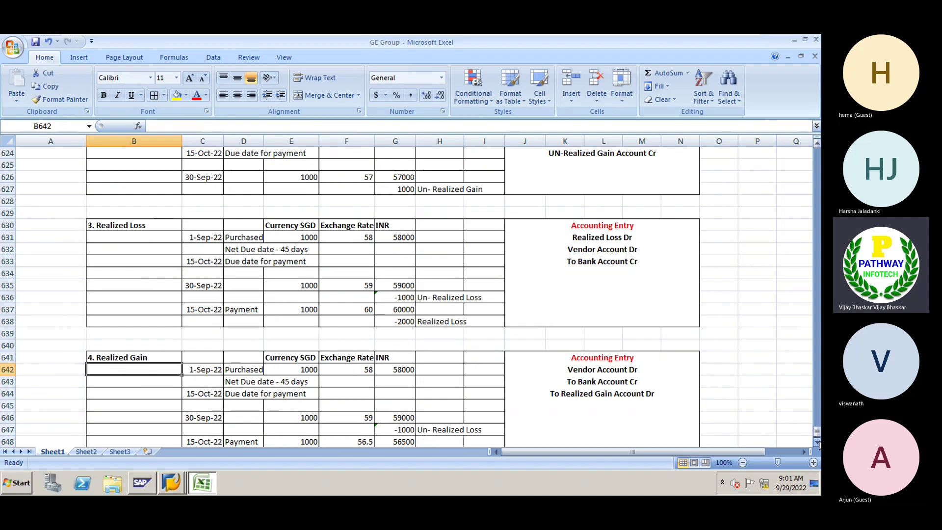
{"action": "left_click", "coordinate": [816, 442]}
{"action": "left_click", "coordinate": [816, 442]}
{"action": "left_click", "coordinate": [816, 441]}
{"action": "left_click", "coordinate": [816, 441]}
{"action": "left_click", "coordinate": [816, 441]}
{"action": "left_click", "coordinate": [816, 441]}
{"action": "left_click", "coordinate": [816, 442]}
{"action": "left_click", "coordinate": [816, 441]}
{"action": "left_click", "coordinate": [816, 441]}
{"action": "left_click", "coordinate": [816, 441]}
{"action": "left_click", "coordinate": [816, 441]}
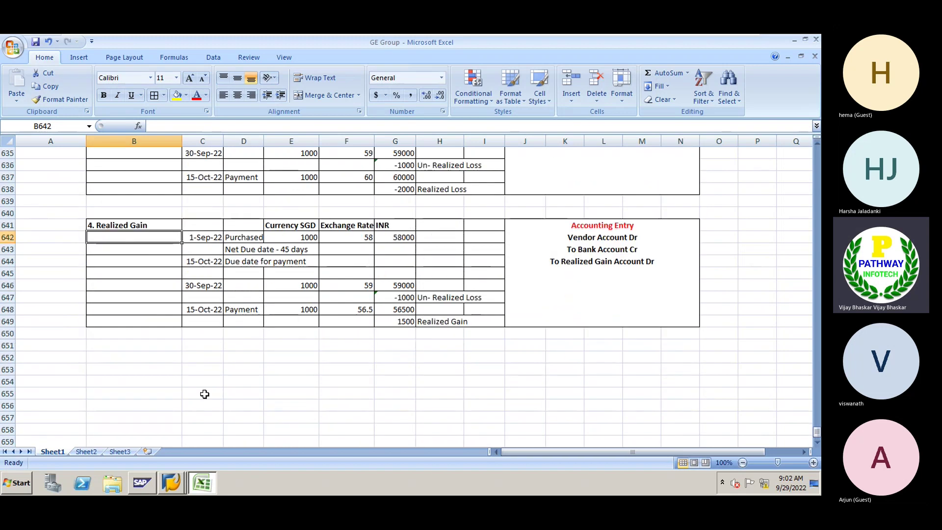
Switch to the SAP Display IMG window and collapse Partner Determination, Basic Functions and the whole Sales and Distribution node.
{"action": "left_click", "coordinate": [176, 482]}
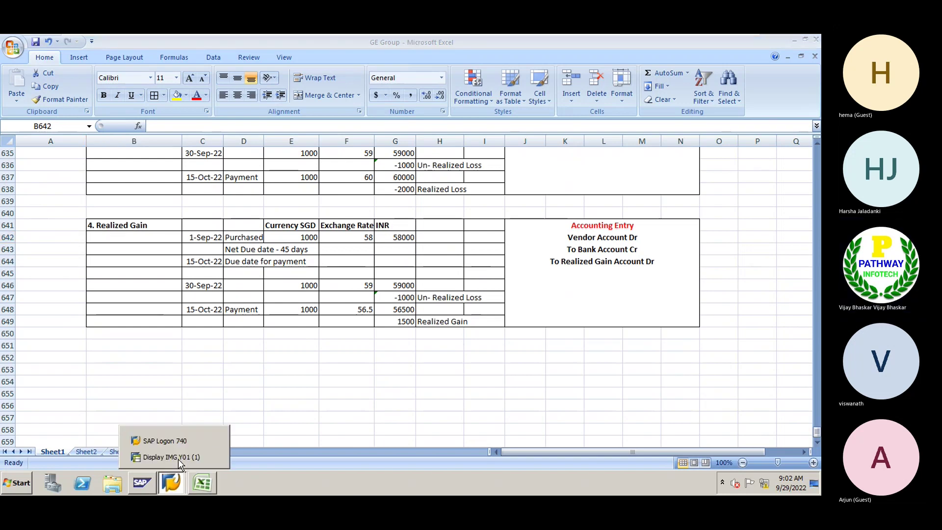
{"action": "left_click", "coordinate": [167, 456]}
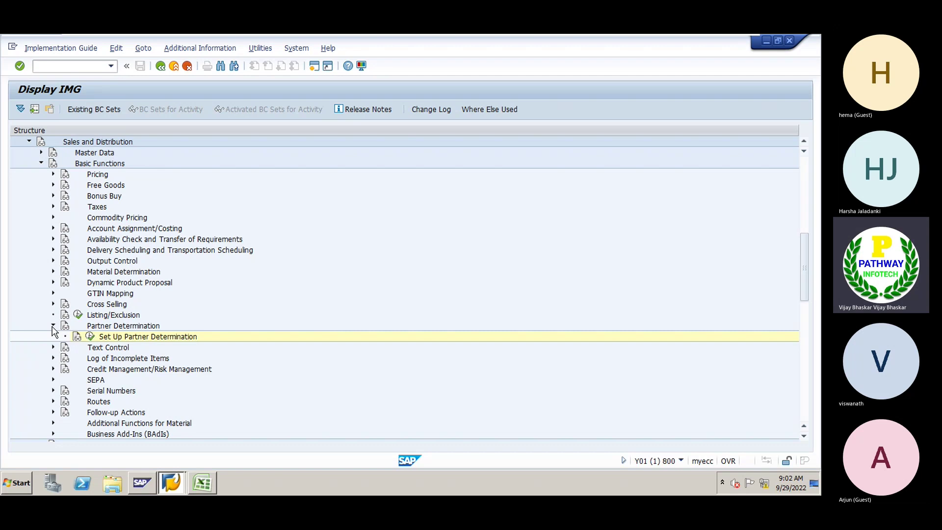
{"action": "left_click", "coordinate": [53, 326]}
{"action": "left_click", "coordinate": [42, 164]}
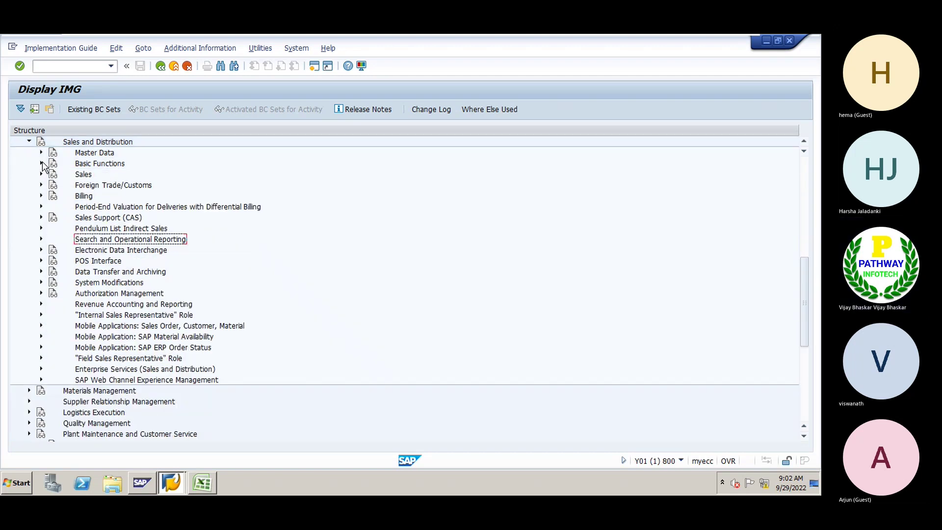
{"action": "left_click", "coordinate": [73, 142]}
{"action": "double_click", "coordinate": [73, 145]}
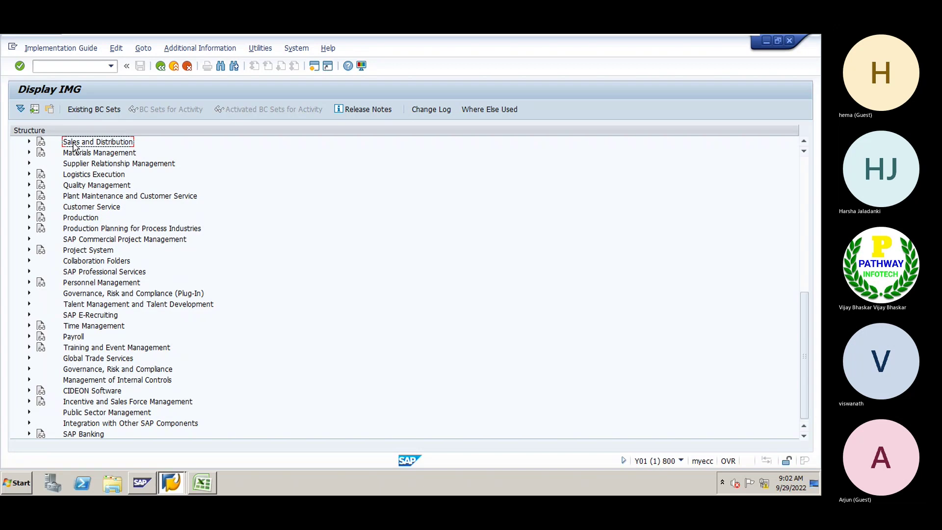
Go to the Financial Accounting (New) node in the SAP Customizing Implementation Guide and expand it.
{"action": "key", "text": "Up"}
{"action": "key", "text": "Up"}
{"action": "key", "text": "Up"}
{"action": "key", "text": "Up"}
{"action": "key", "text": "Up"}
{"action": "key", "text": "Up"}
{"action": "key", "text": "Up"}
{"action": "key", "text": "Up"}
{"action": "key", "text": "Up"}
{"action": "key", "text": "Up"}
{"action": "key", "text": "Up"}
{"action": "key", "text": "Up"}
{"action": "key", "text": "Up"}
{"action": "key", "text": "Up"}
{"action": "key", "text": "Up"}
{"action": "key", "text": "Up"}
{"action": "key", "text": "Up"}
{"action": "key", "text": "Up"}
{"action": "key", "text": "Up"}
{"action": "key", "text": "Up"}
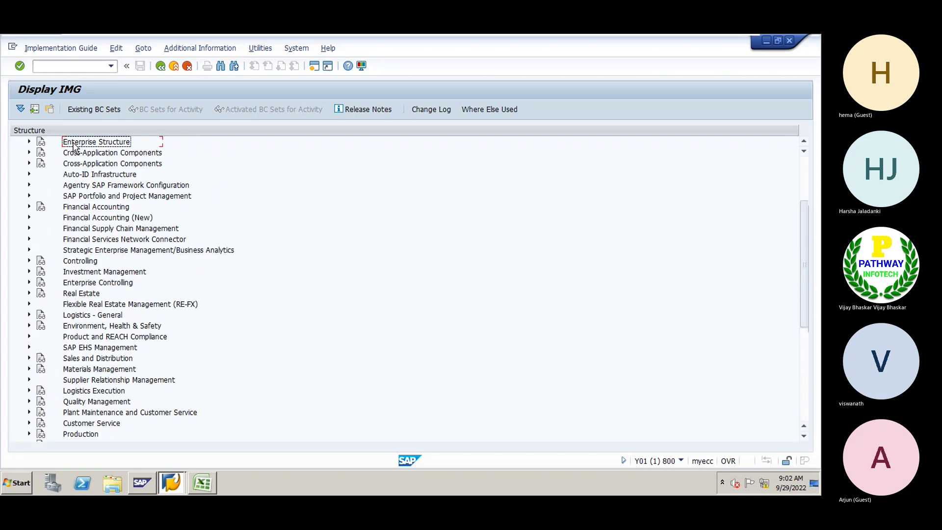
{"action": "key", "text": "Up"}
{"action": "key", "text": "Up"}
{"action": "key", "text": "Up"}
{"action": "key", "text": "Up"}
{"action": "key", "text": "Down"}
{"action": "key", "text": "Down"}
{"action": "key", "text": "Down"}
{"action": "key", "text": "Down"}
{"action": "key", "text": "Down"}
{"action": "key", "text": "Down"}
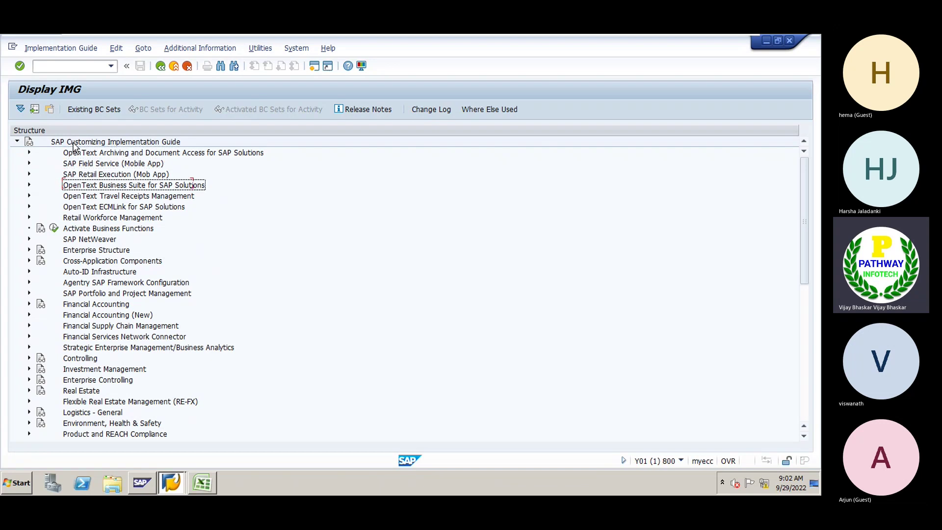
{"action": "key", "text": "Down"}
{"action": "key", "text": "Down"}
{"action": "key", "text": "Down"}
{"action": "key", "text": "Down"}
{"action": "key", "text": "Down"}
{"action": "key", "text": "Down"}
{"action": "key", "text": "Down"}
{"action": "key", "text": "Down"}
{"action": "key", "text": "Down"}
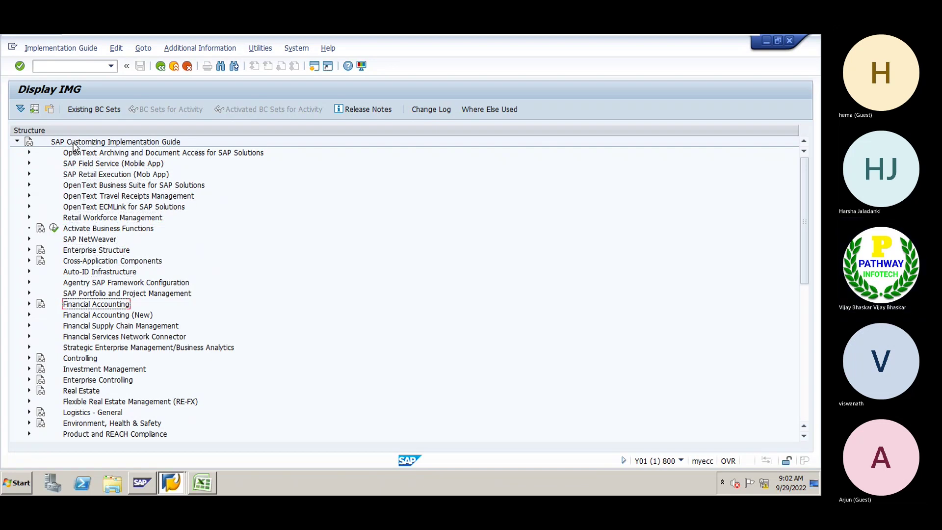
{"action": "key", "text": "Down"}
{"action": "key", "text": "Right"}
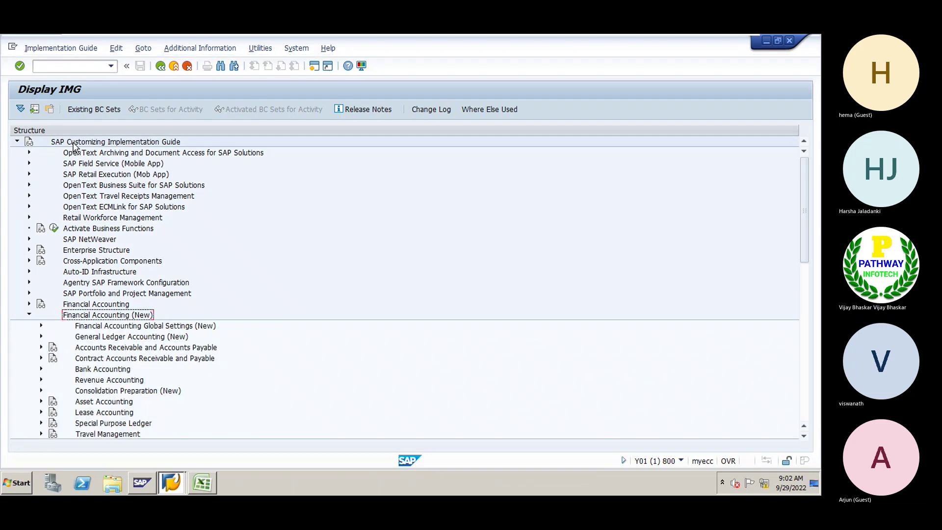
Expand General Ledger Accounting (New) and its Periodic Processing node under Financial Accounting (New).
{"action": "key", "text": "Down"}
{"action": "key", "text": "Down"}
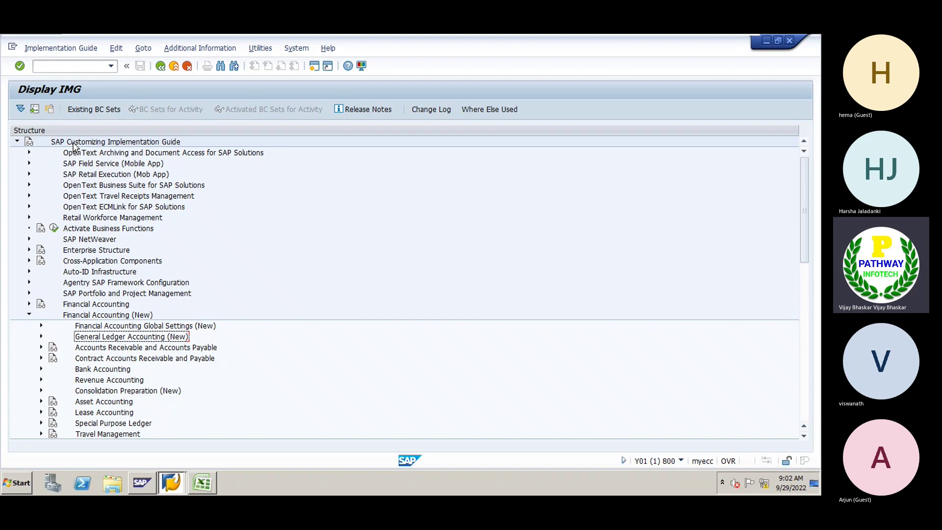
{"action": "key", "text": "Right"}
{"action": "key", "text": "Down"}
{"action": "key", "text": "Down"}
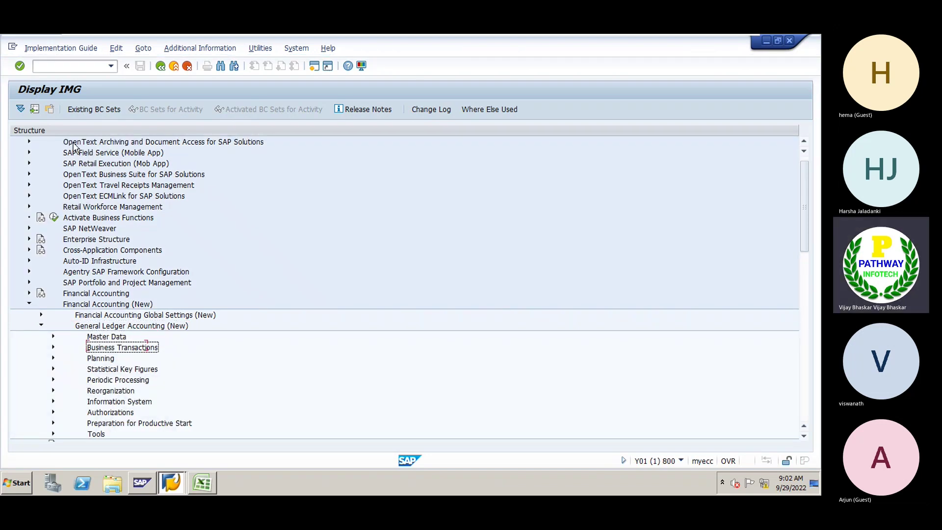
{"action": "key", "text": "Down"}
{"action": "key", "text": "Down"}
{"action": "key", "text": "Down"}
{"action": "key", "text": "Right"}
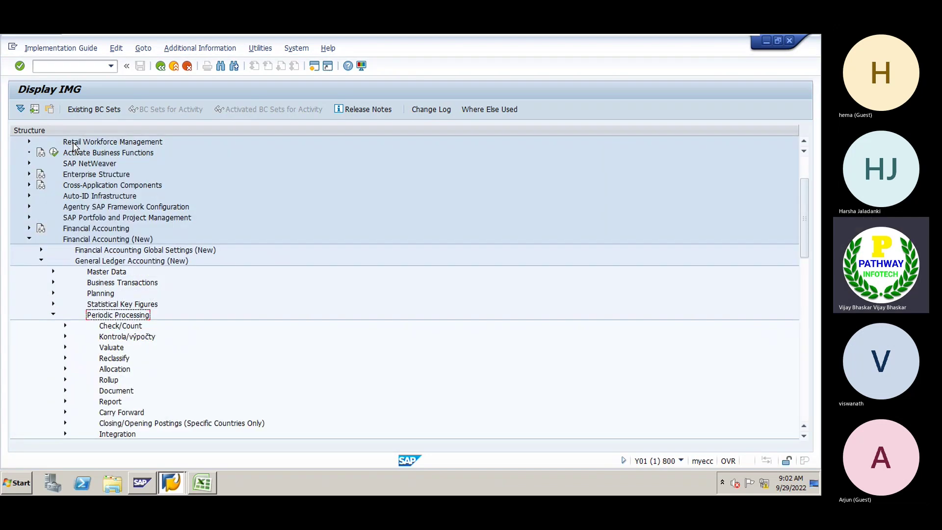
Expand Valuate under Periodic Processing and open the Define Valuation Methods activity.
{"action": "key", "text": "Down"}
{"action": "key", "text": "Down"}
{"action": "key", "text": "Down"}
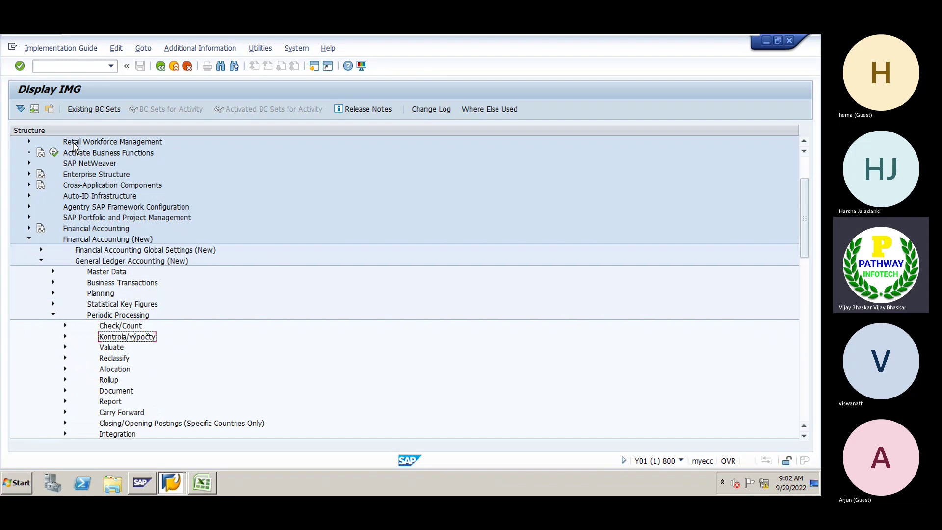
{"action": "key", "text": "Right"}
{"action": "key", "text": "Down"}
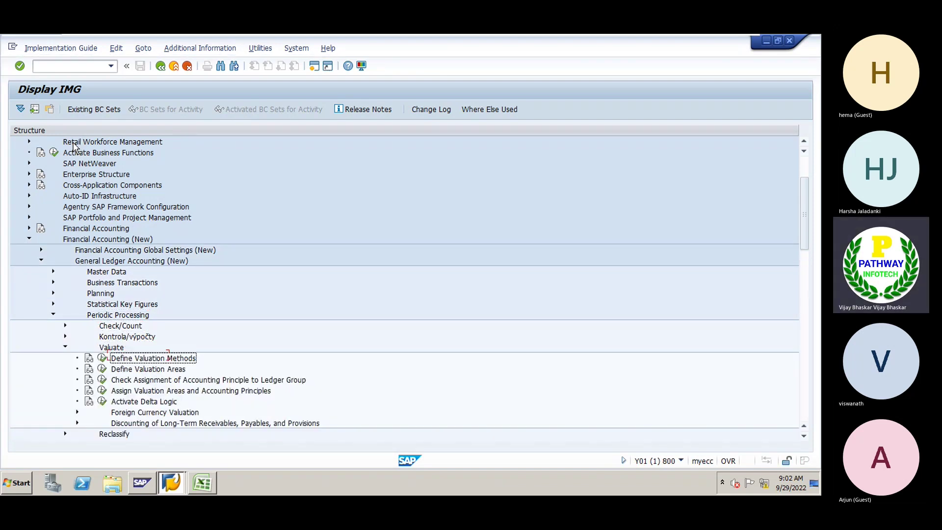
{"action": "left_click", "coordinate": [103, 362]}
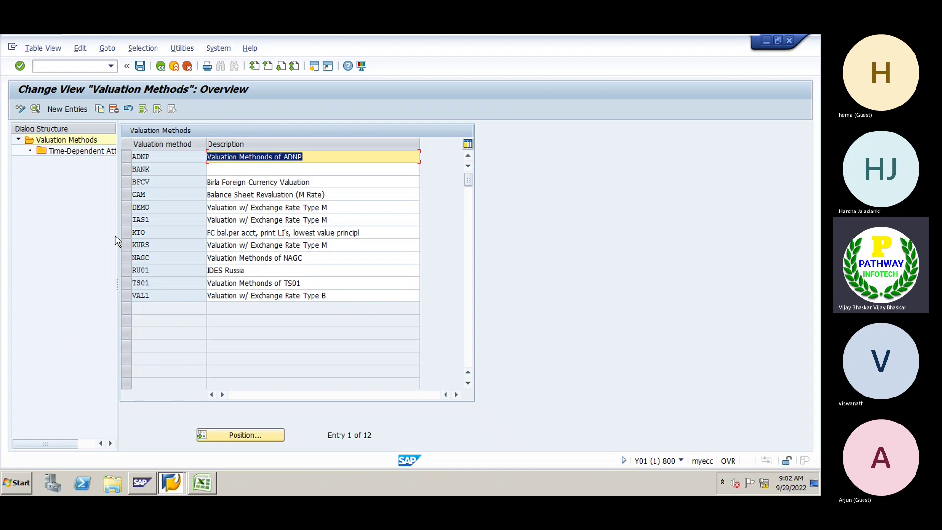
Enter a new valuation method GE with the description "Valuation Methonds of GE" and the Always evaluate procedure.
{"action": "left_click", "coordinate": [66, 109]}
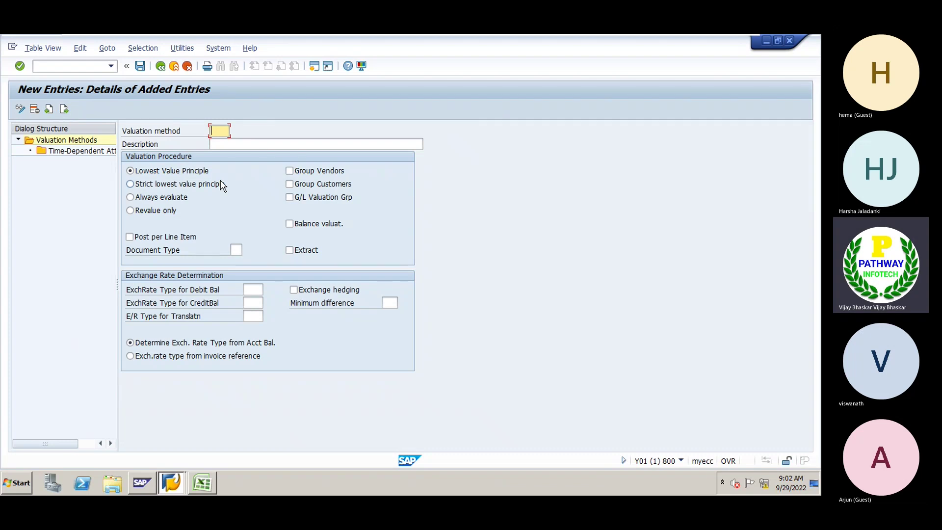
{"action": "type", "text": "GE"}
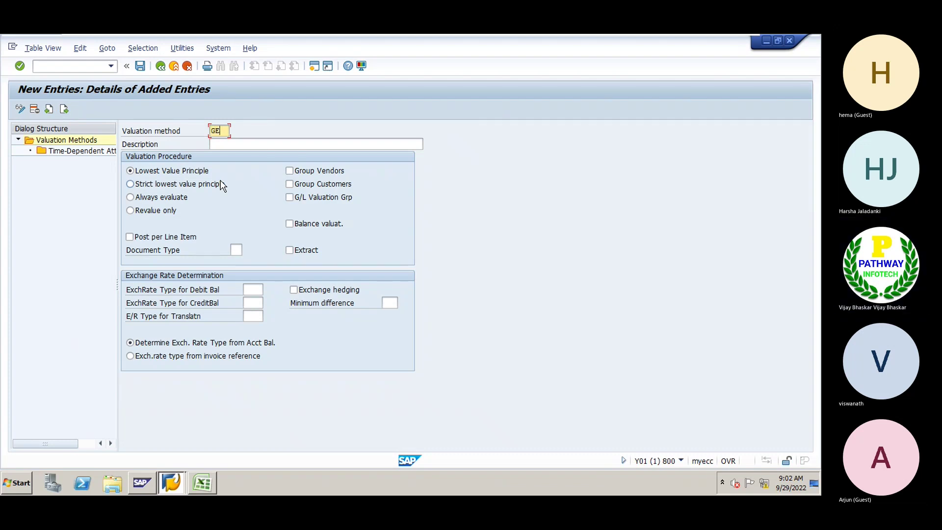
{"action": "key", "text": "Tab"}
{"action": "type", "text": "Valu"}
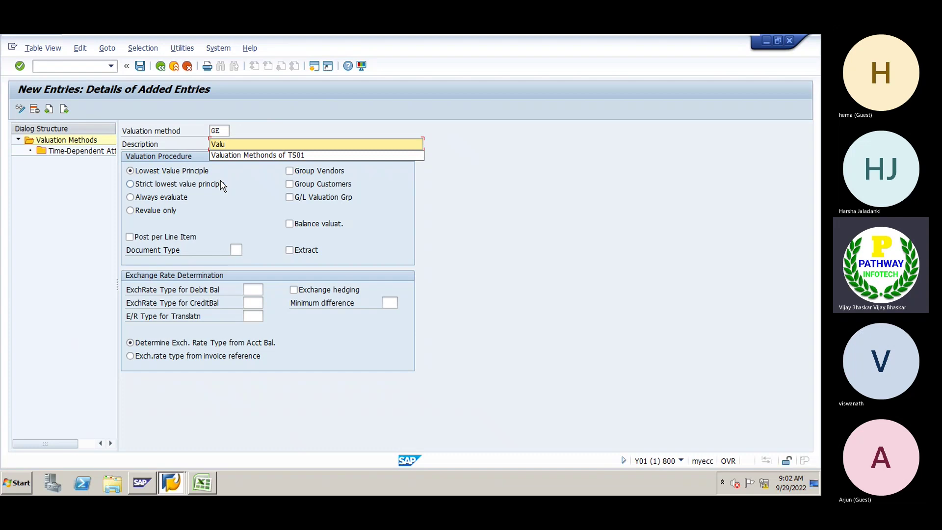
{"action": "key", "text": "Down"}
{"action": "key", "text": "Return"}
{"action": "key", "text": "BackSpace"}
{"action": "key", "text": "BackSpace"}
{"action": "key", "text": "BackSpace"}
{"action": "key", "text": "BackSpace"}
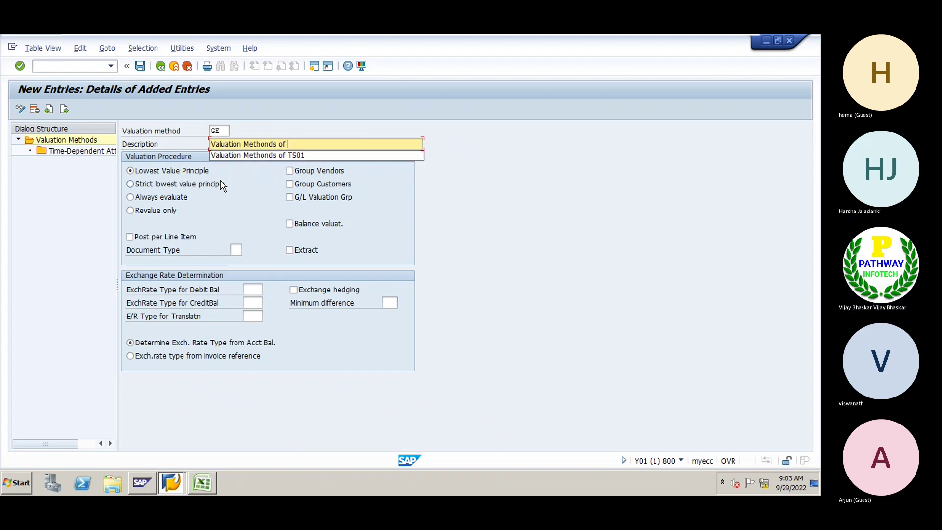
{"action": "type", "text": "GE"}
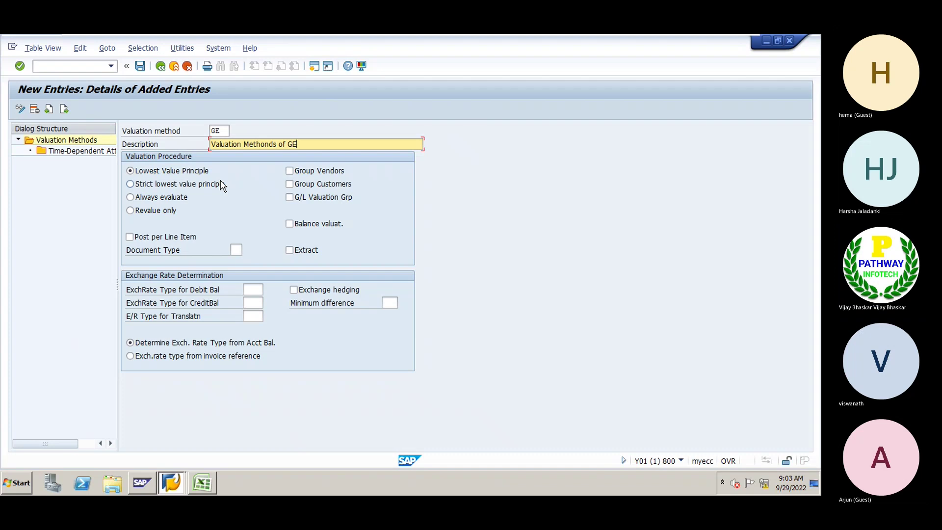
{"action": "left_click", "coordinate": [131, 199]}
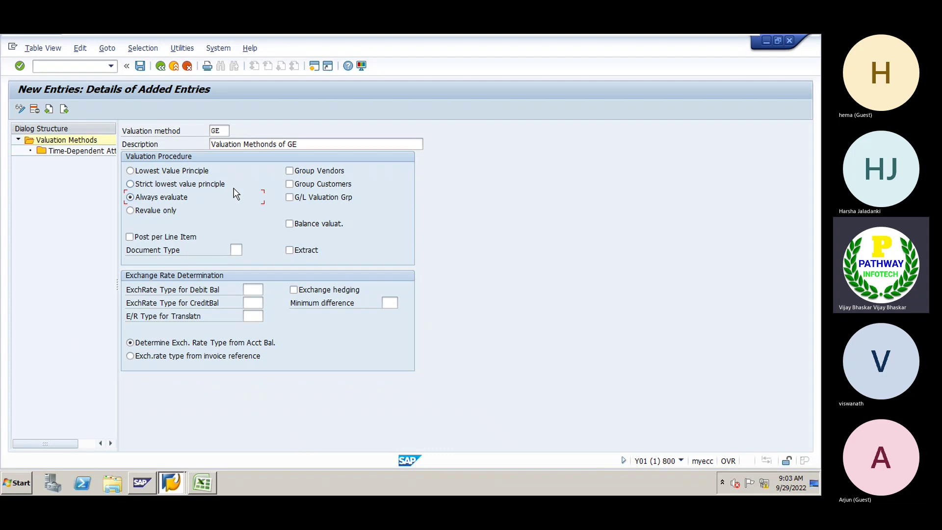
Set the document type of valuation method GE to SA and enable balance valuation.
{"action": "left_click", "coordinate": [235, 250]}
{"action": "type", "text": "SA"}
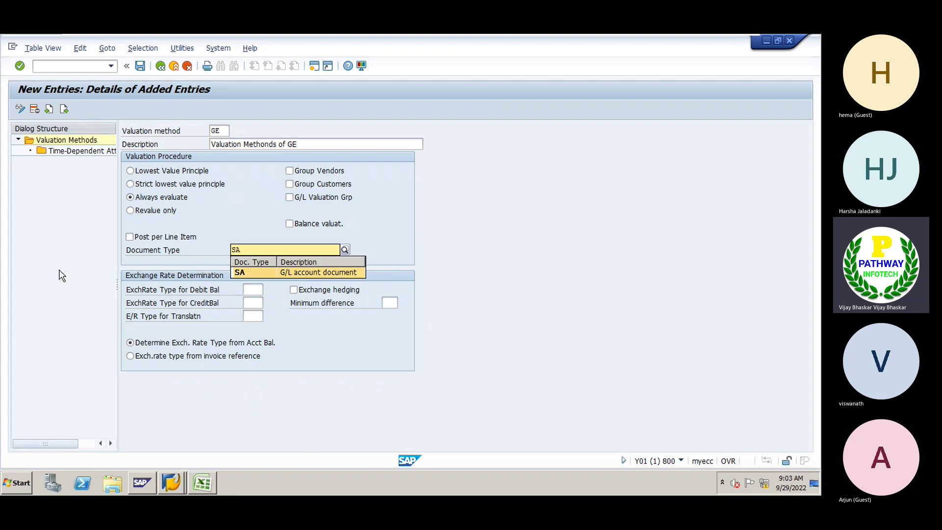
{"action": "key", "text": "Return"}
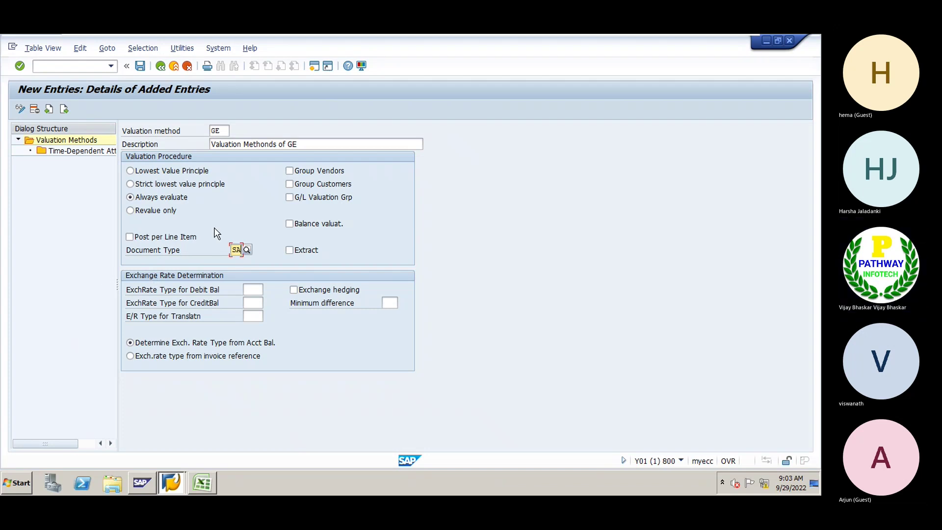
{"action": "left_click", "coordinate": [289, 224]}
Set the exchange rate types for debit balance, credit balance and translation to M.
{"action": "left_click", "coordinate": [256, 290]}
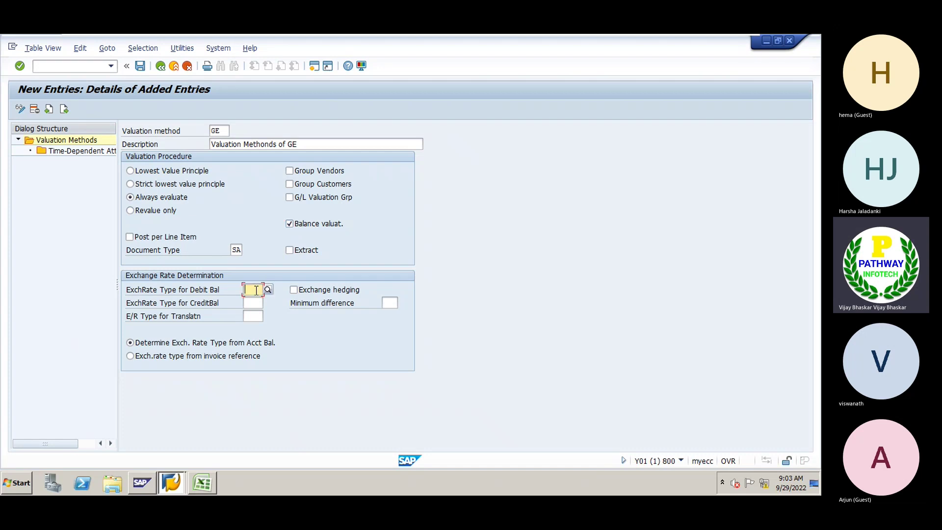
{"action": "type", "text": "M"}
{"action": "key", "text": "Tab"}
{"action": "key", "text": "Tab"}
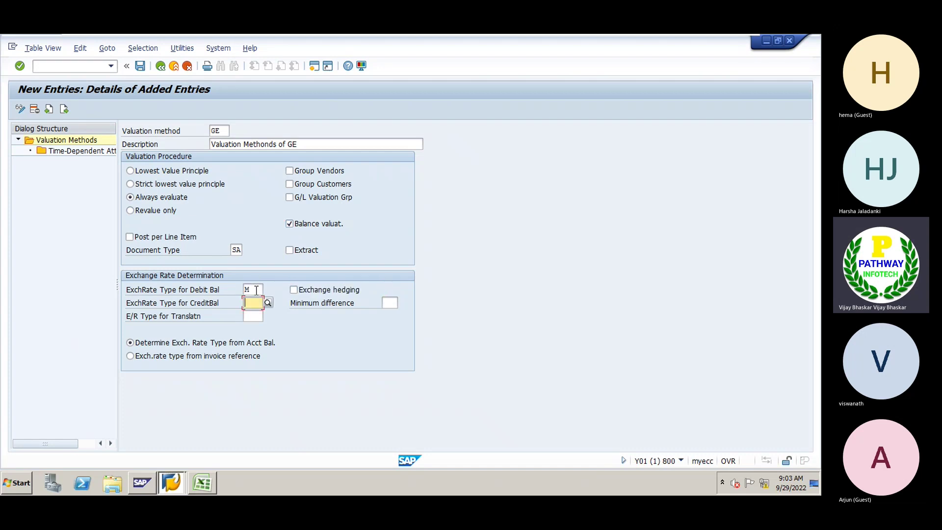
{"action": "type", "text": "M"}
{"action": "key", "text": "Tab"}
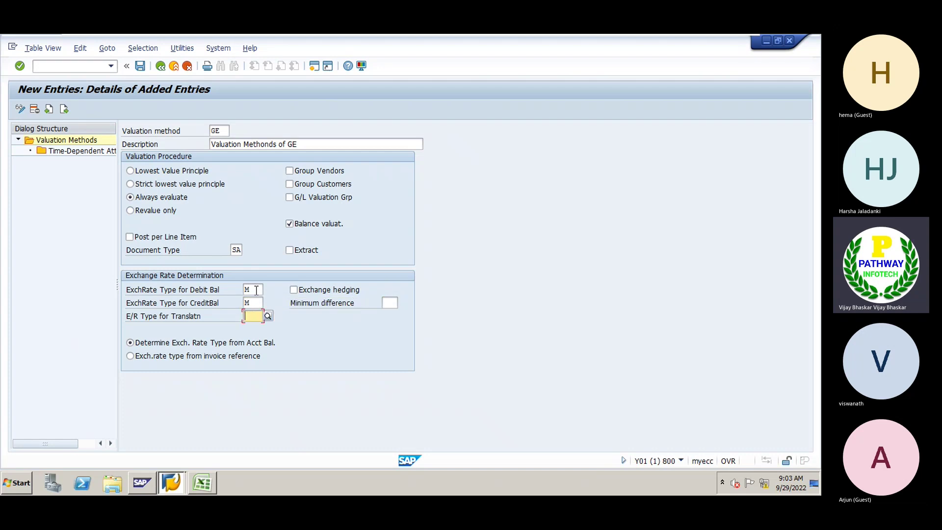
{"action": "type", "text": "M"}
{"action": "key", "text": "Tab"}
{"action": "key", "text": "Return"}
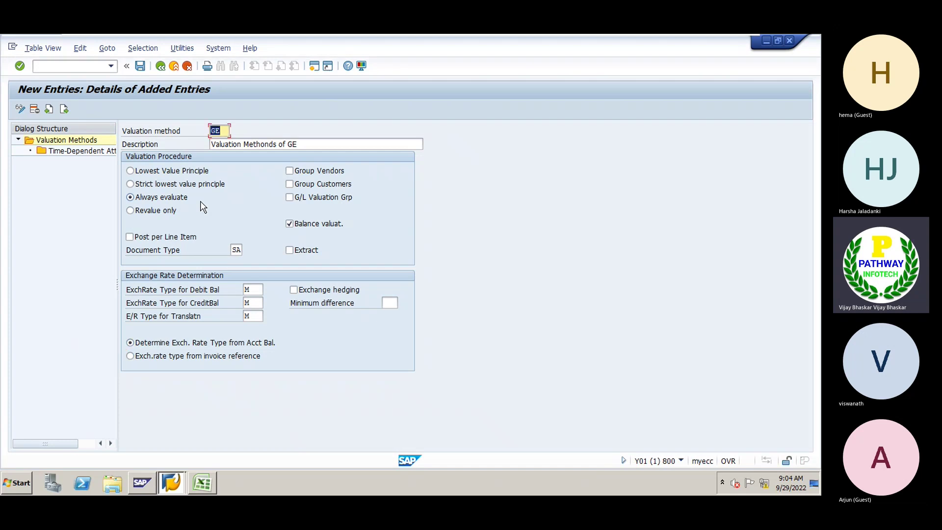
Save valuation method GE under the GE Configuration customizing request and return to the Implementation Guide.
{"action": "left_click", "coordinate": [140, 67]}
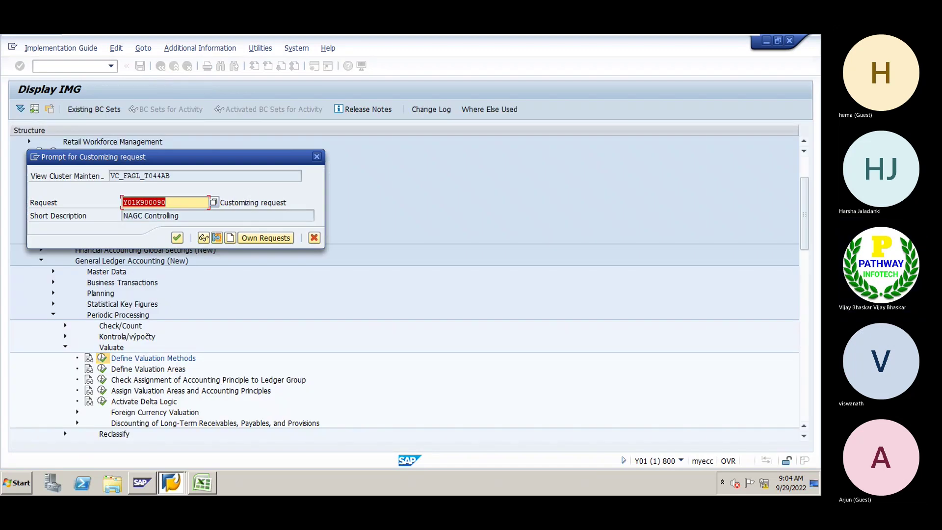
{"action": "left_click", "coordinate": [213, 202]}
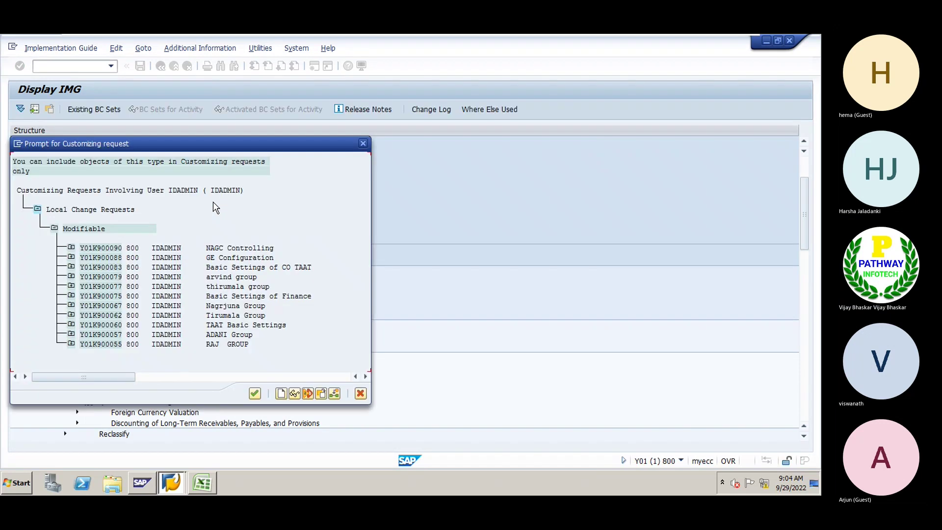
{"action": "double_click", "coordinate": [105, 258]}
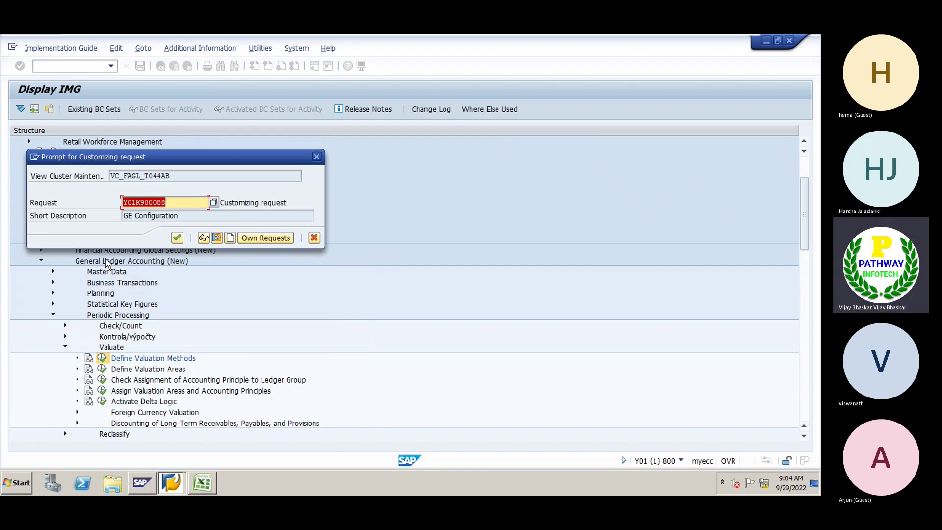
{"action": "key", "text": "Return"}
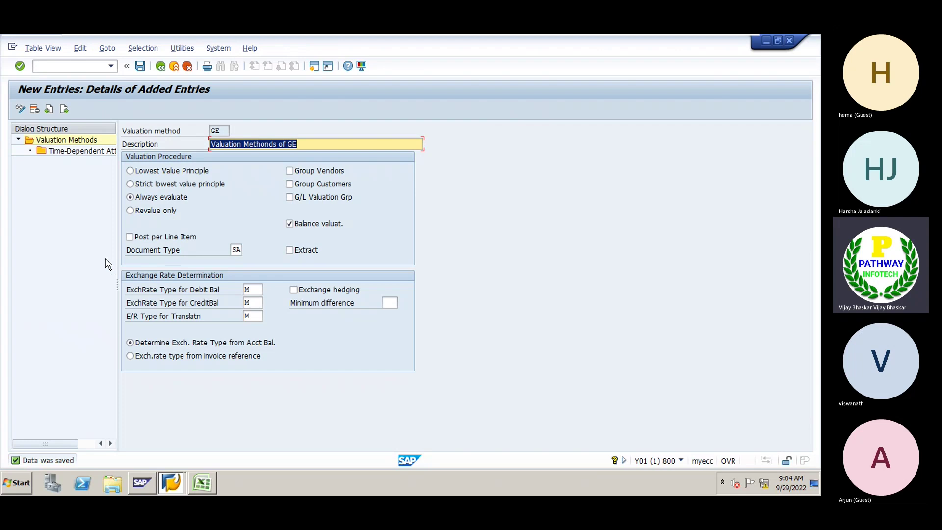
{"action": "left_click", "coordinate": [161, 66]}
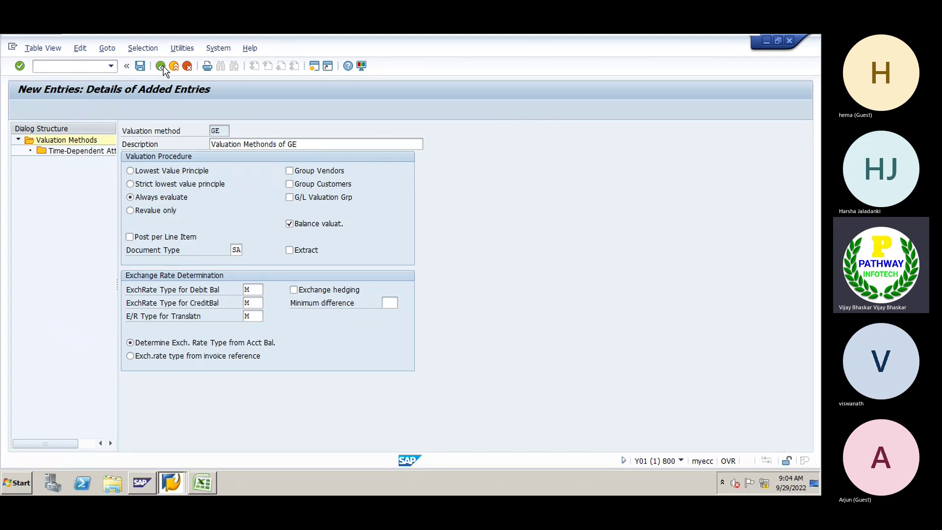
{"action": "left_click", "coordinate": [161, 66]}
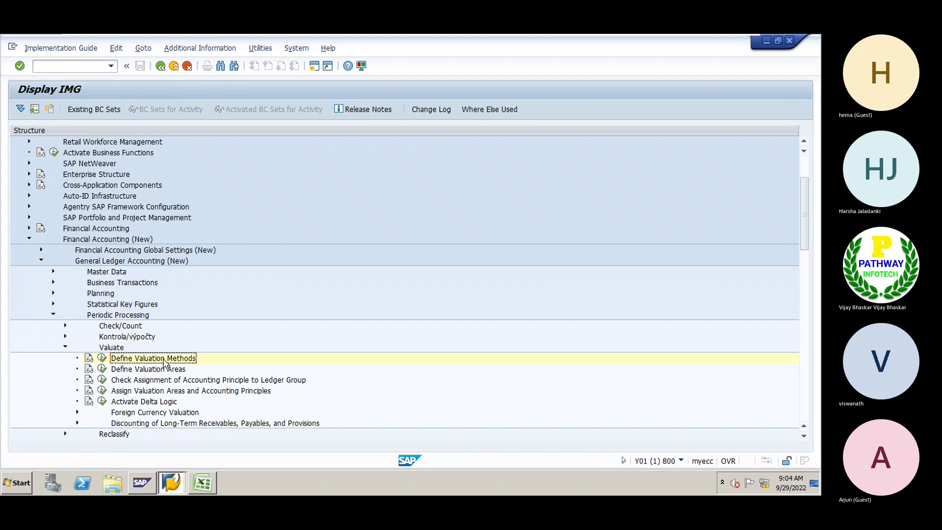
Open the Define Valuation Areas activity and review the currency types available for a valuation area.
{"action": "double_click", "coordinate": [116, 370]}
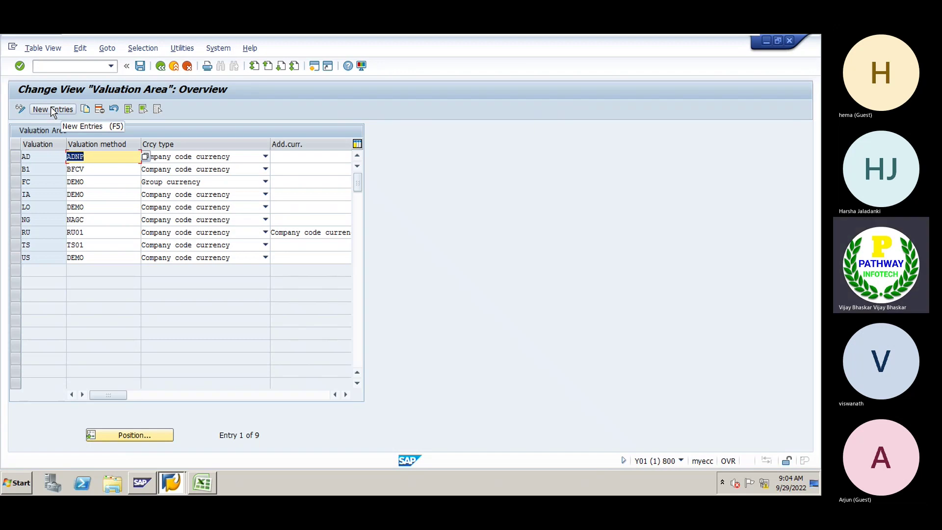
{"action": "left_click", "coordinate": [244, 158]}
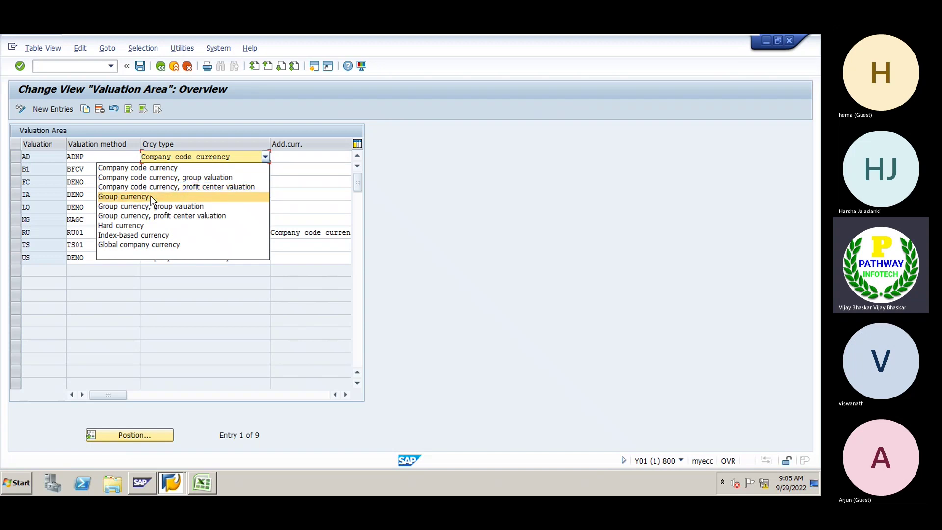
{"action": "left_click", "coordinate": [96, 341]}
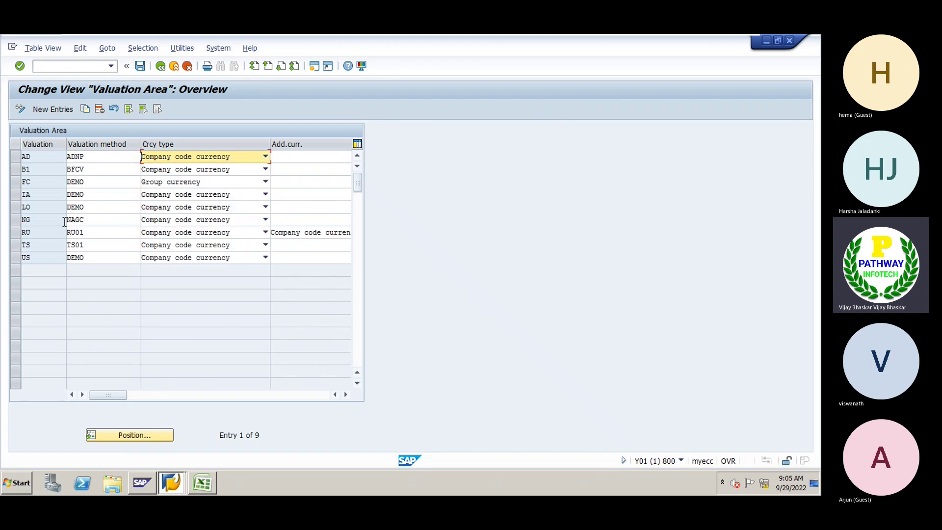
Add a new valuation area GE with valuation method GE and the currency type Company code currency.
{"action": "left_click", "coordinate": [53, 109]}
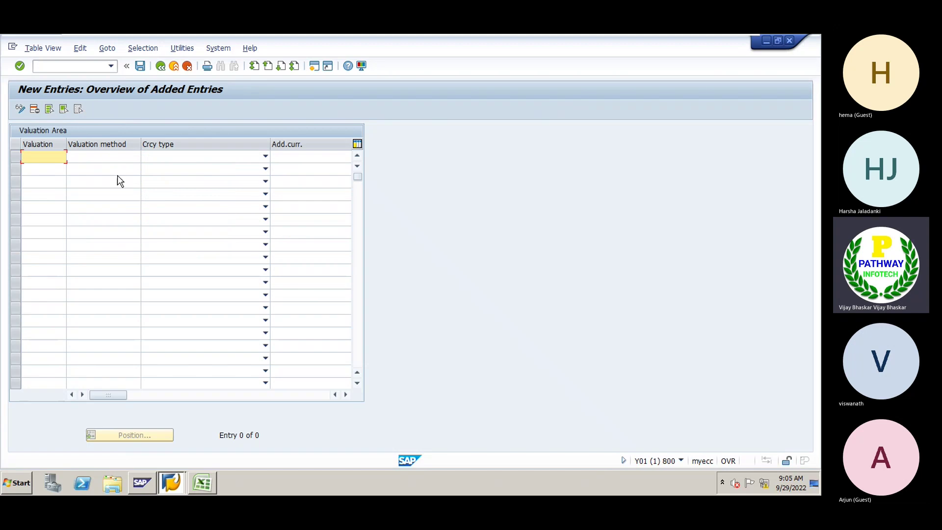
{"action": "type", "text": "GE"}
{"action": "key", "text": "Tab"}
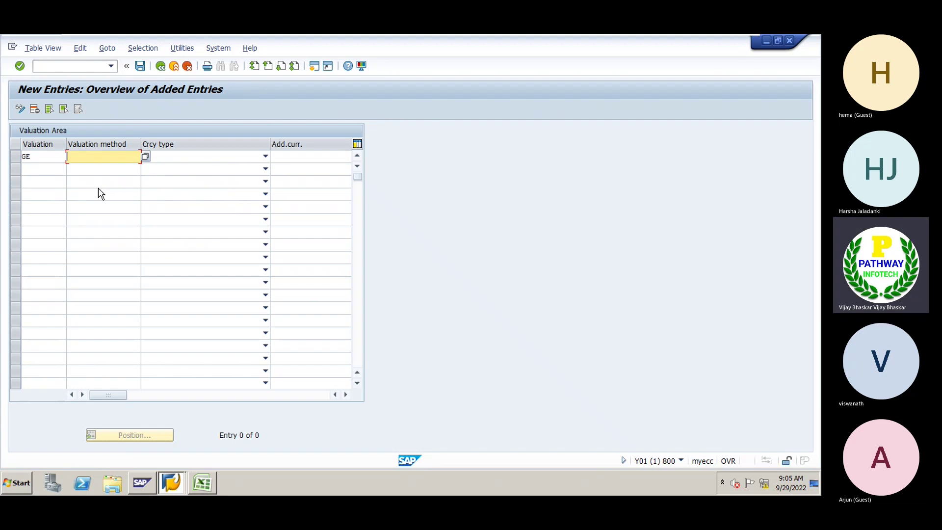
{"action": "left_click", "coordinate": [138, 156]}
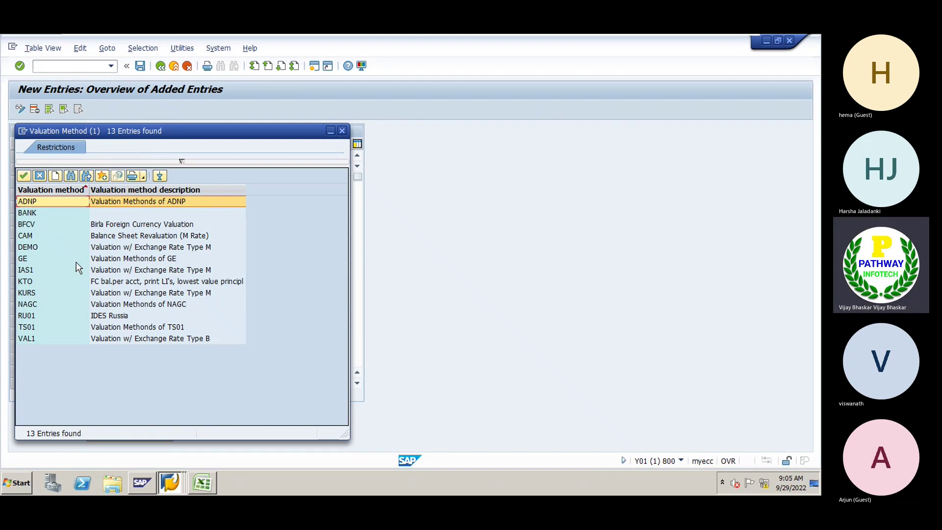
{"action": "double_click", "coordinate": [34, 258]}
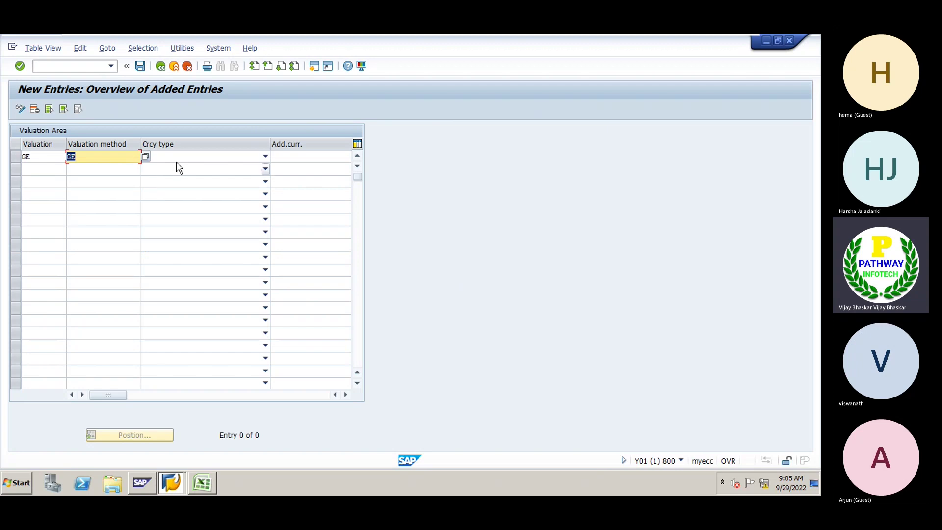
{"action": "left_click", "coordinate": [174, 158]}
{"action": "left_click", "coordinate": [157, 168]}
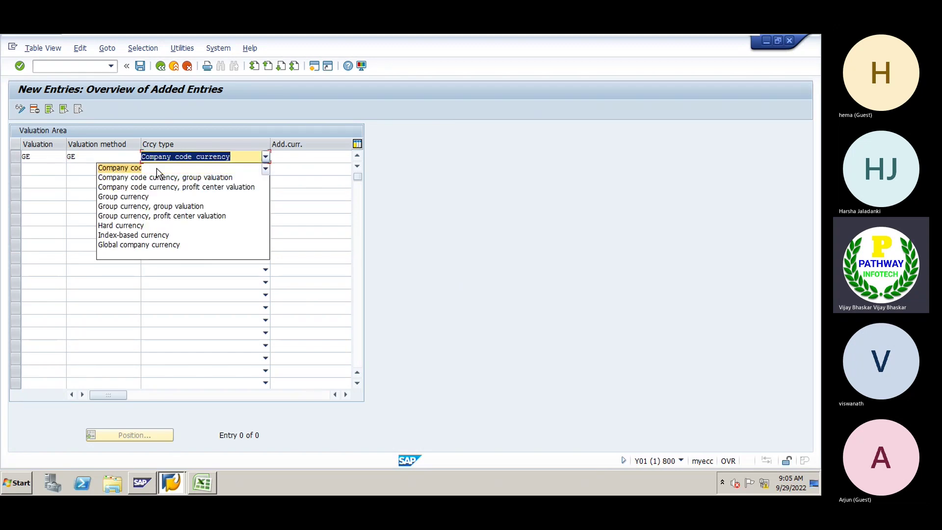
{"action": "key", "text": "Return"}
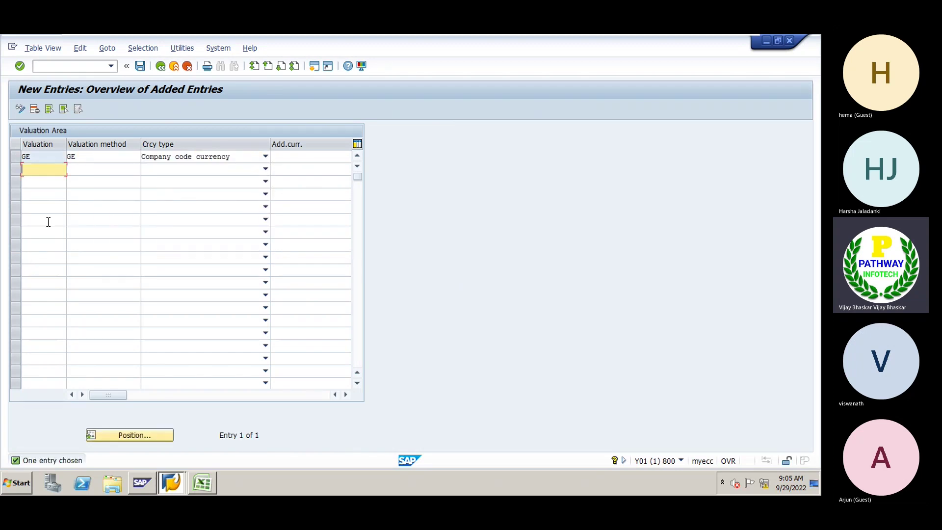
Save valuation area GE to the proposed customizing request and return to the Implementation Guide.
{"action": "left_click", "coordinate": [140, 67]}
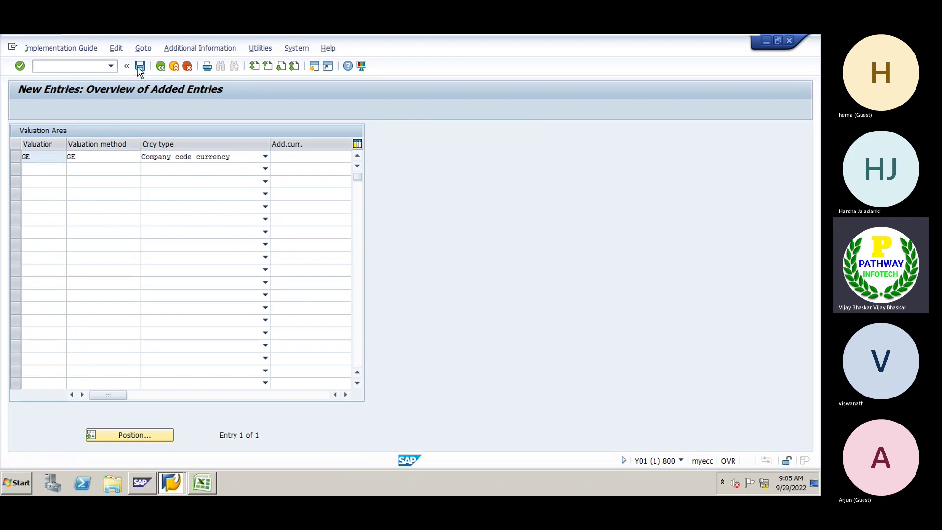
{"action": "key", "text": "Return"}
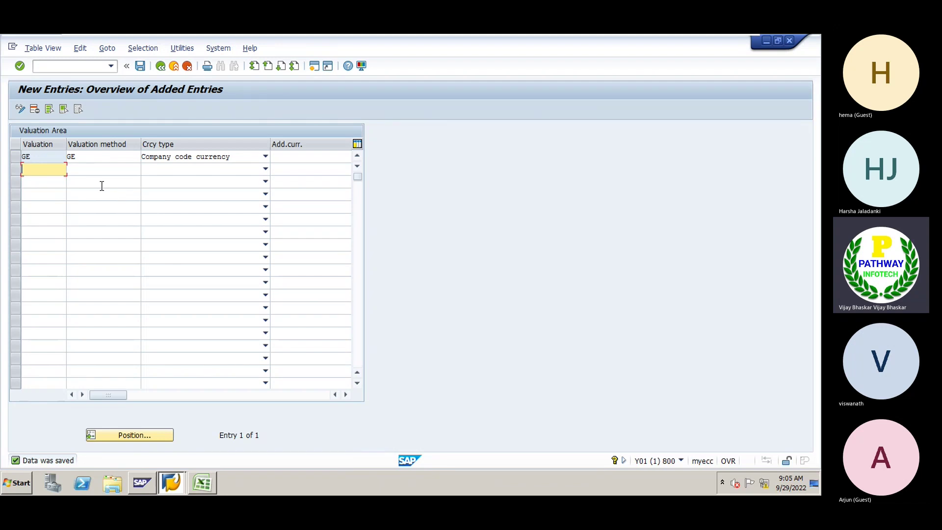
{"action": "left_click", "coordinate": [161, 67]}
{"action": "left_click", "coordinate": [161, 66]}
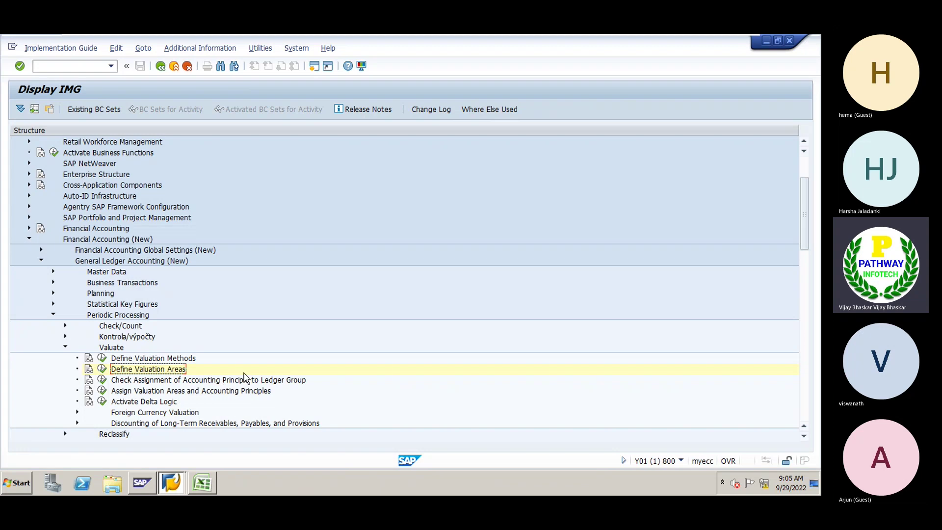
Open Check Assignment of Accounting Principle to Ledger Group and try to assign a new accounting principle entry GE to target ledger group 0L.
{"action": "left_click", "coordinate": [102, 380]}
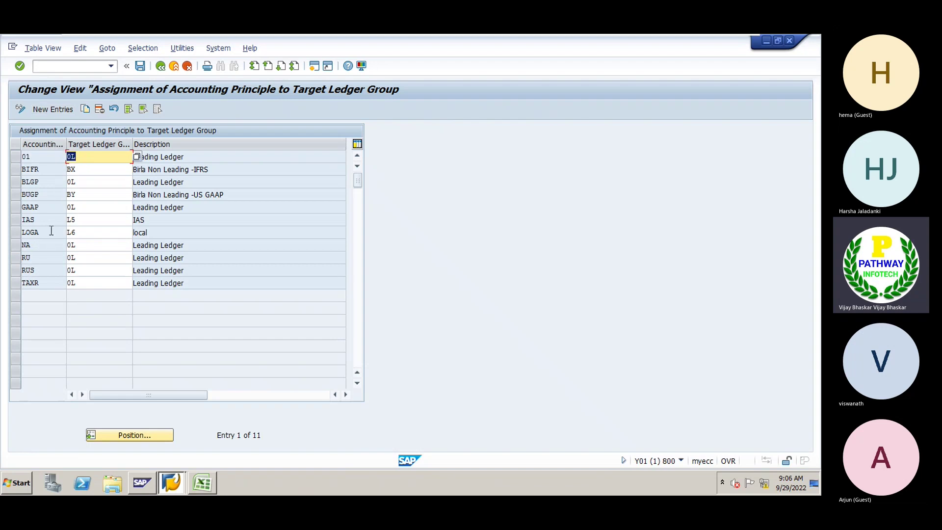
{"action": "left_click", "coordinate": [51, 110]}
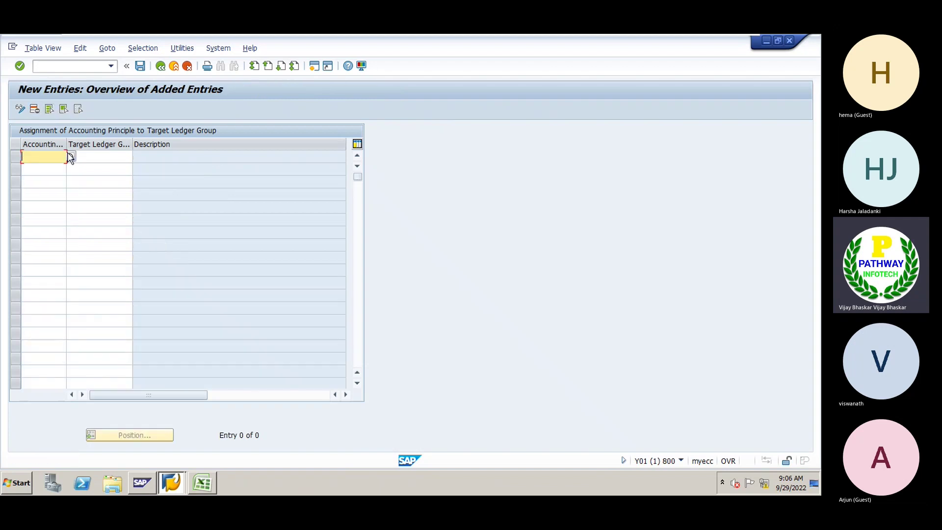
{"action": "key", "text": "F4"}
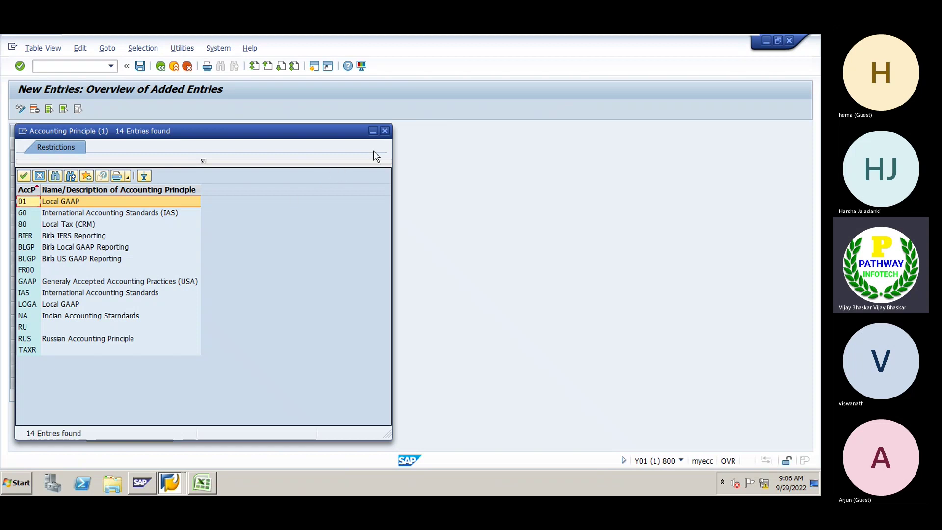
{"action": "left_click", "coordinate": [385, 130]}
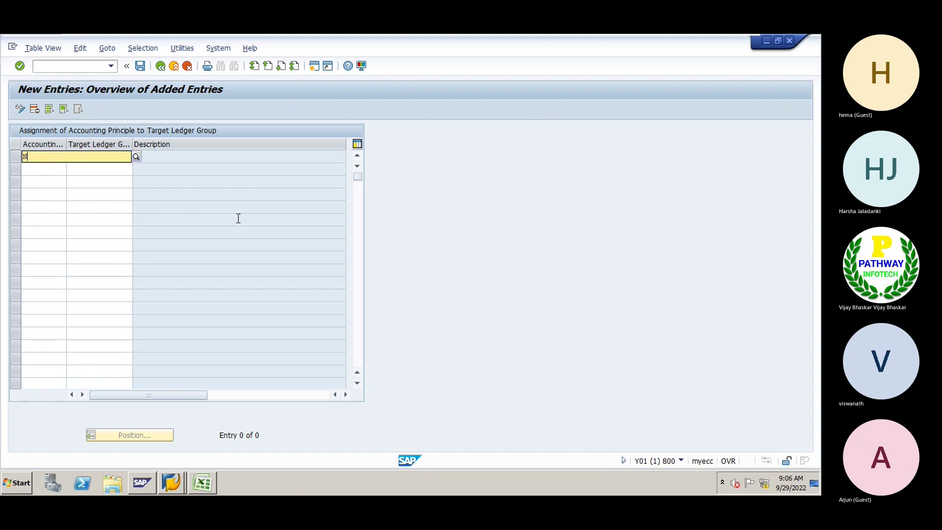
{"action": "type", "text": "GE"}
{"action": "key", "text": "Tab"}
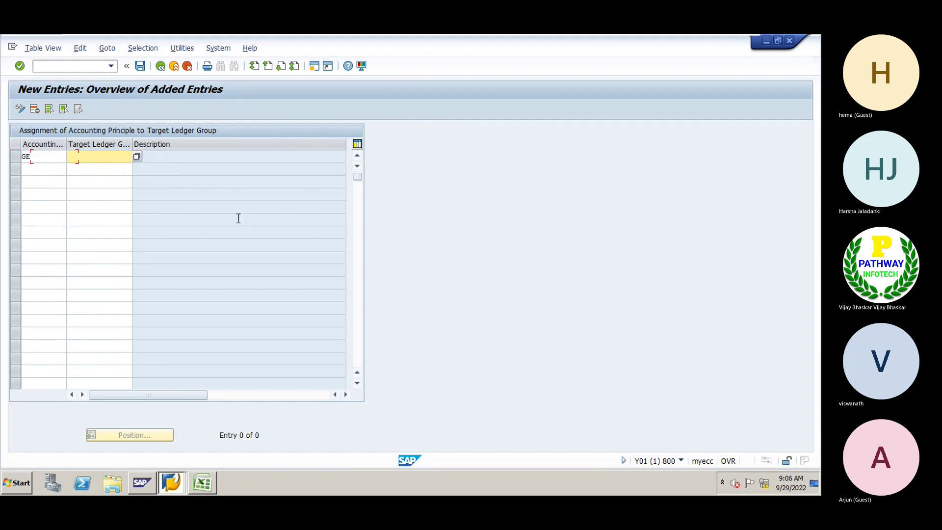
{"action": "left_click", "coordinate": [137, 156]}
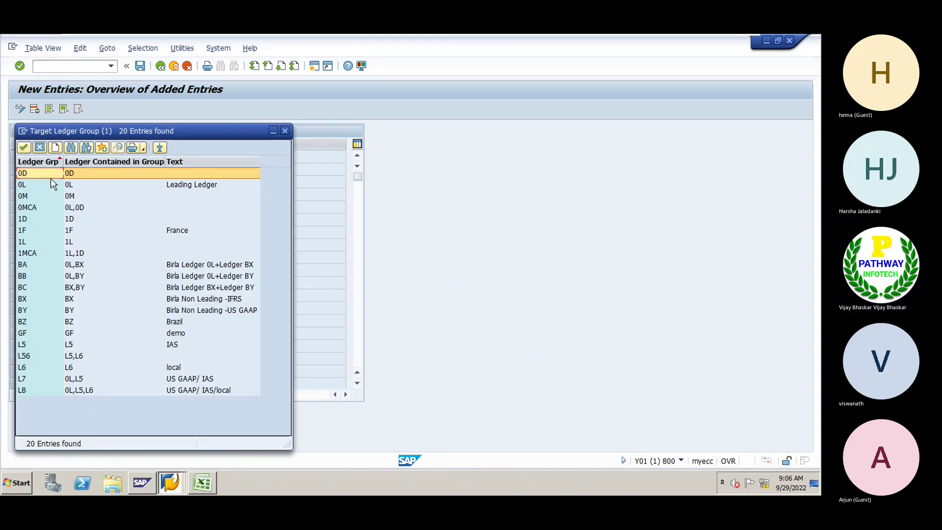
{"action": "double_click", "coordinate": [39, 184]}
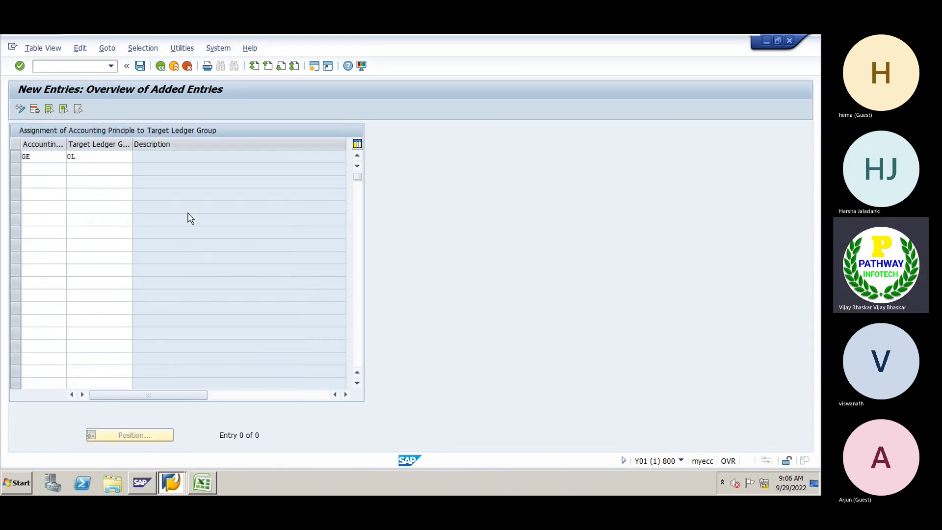
{"action": "key", "text": "Return"}
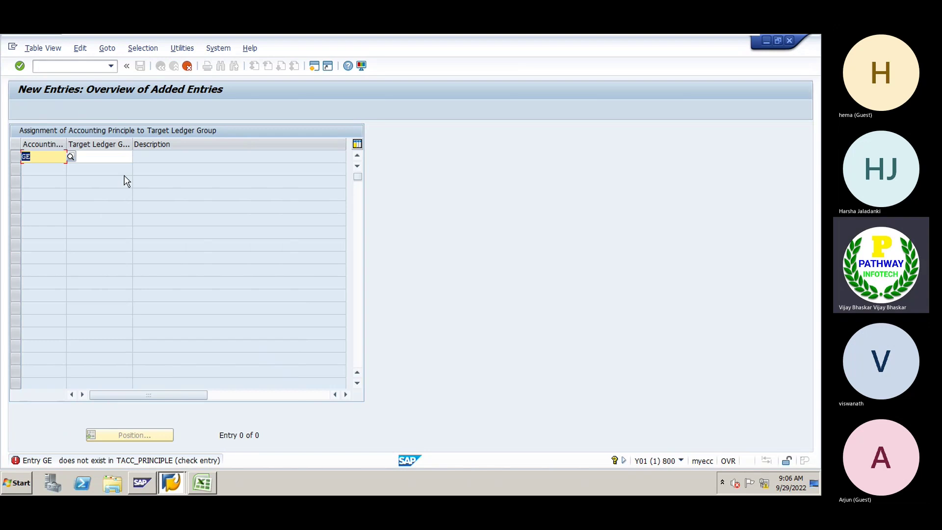
Try to assign accounting principle NA to target ledger group 0L, discard the entry and return to the assignment overview.
{"action": "left_click", "coordinate": [71, 156]}
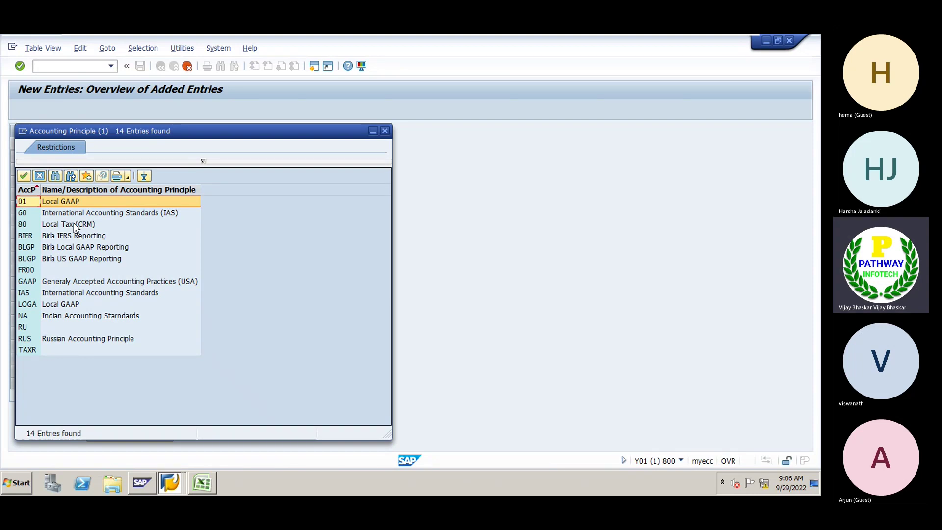
{"action": "double_click", "coordinate": [25, 315]}
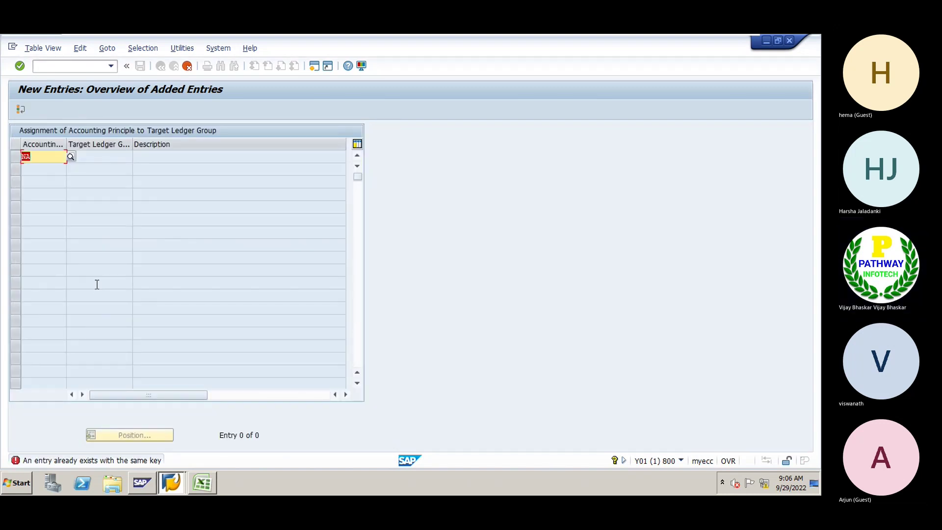
{"action": "left_click", "coordinate": [104, 157]}
{"action": "left_click", "coordinate": [187, 67]}
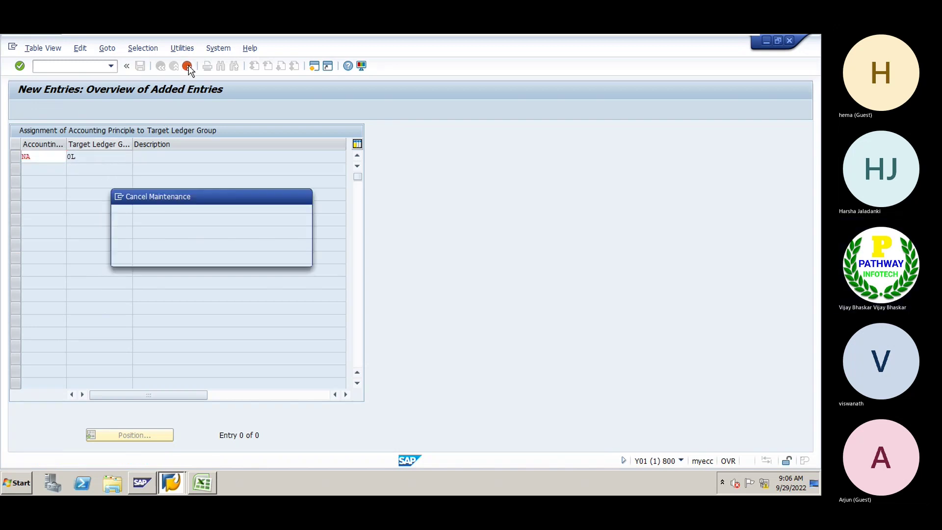
{"action": "left_click", "coordinate": [165, 255]}
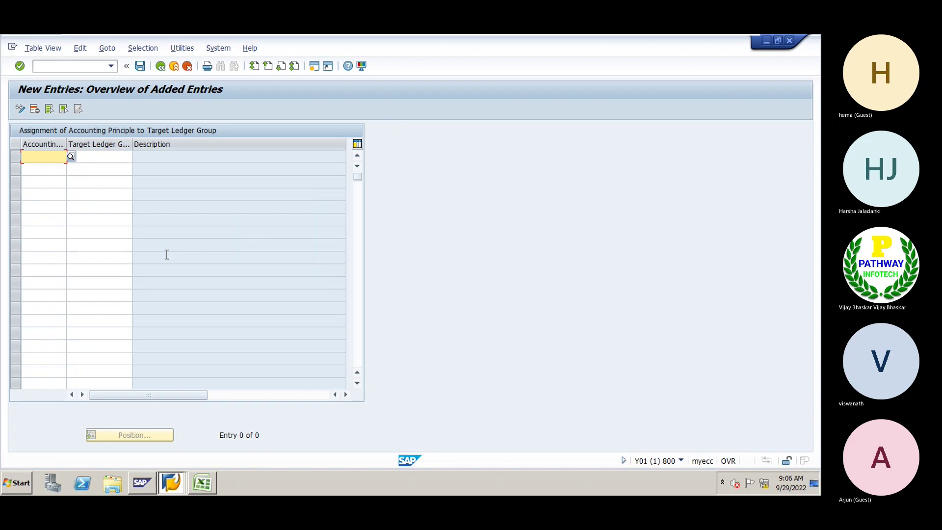
{"action": "left_click", "coordinate": [161, 68]}
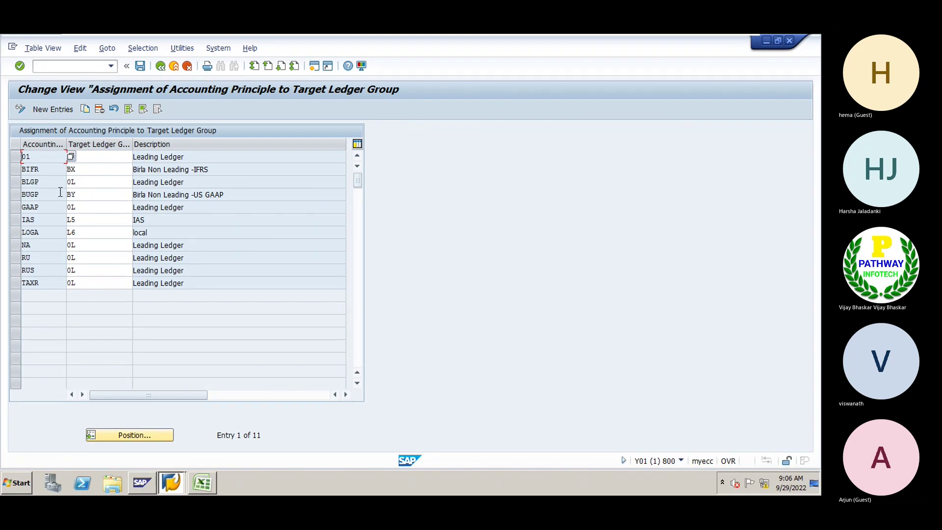
Try to add a new entry assigning accounting principle GAAP to target ledger group 0L, then discard it and return to the overview.
{"action": "left_click", "coordinate": [39, 245]}
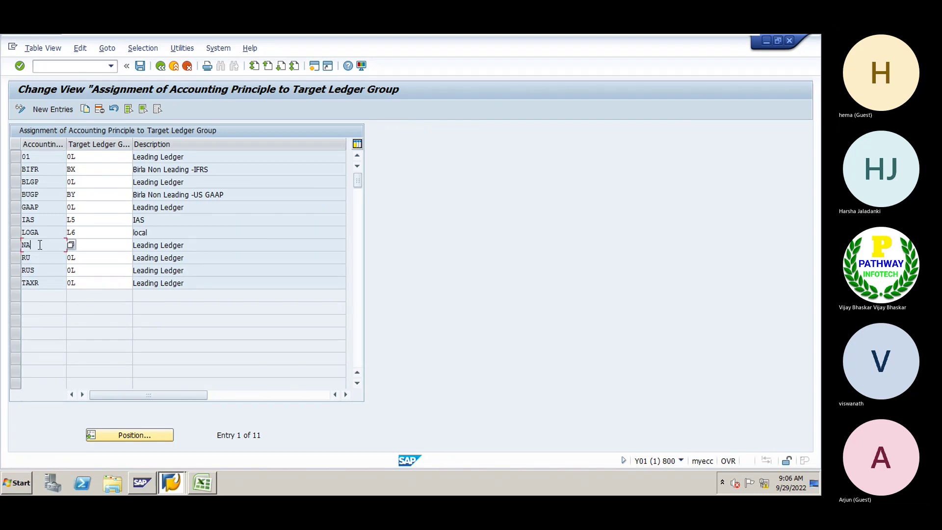
{"action": "left_click", "coordinate": [53, 109]}
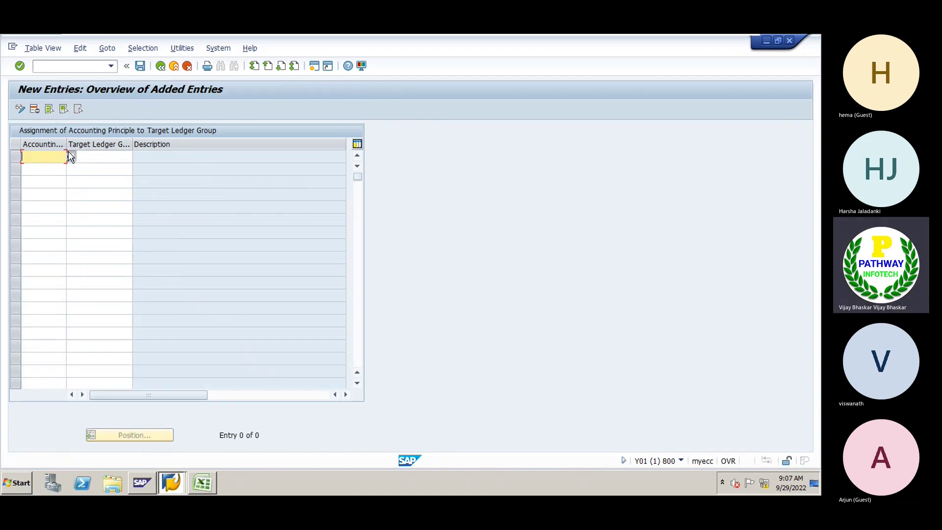
{"action": "key", "text": "F4"}
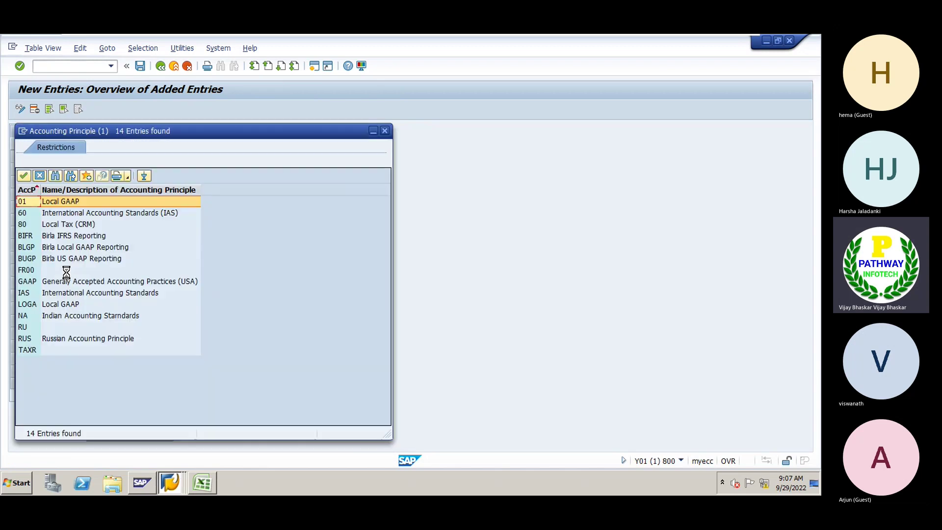
{"action": "left_click", "coordinate": [30, 284]}
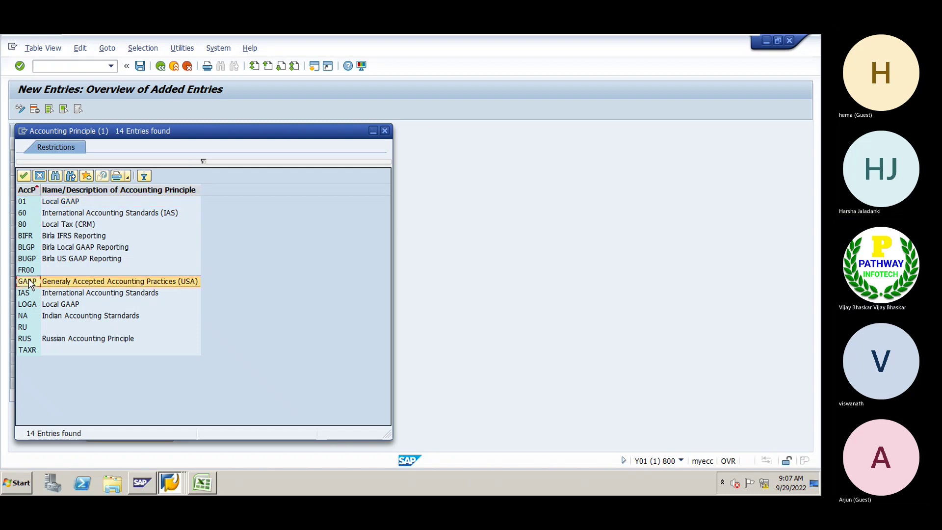
{"action": "double_click", "coordinate": [30, 284]}
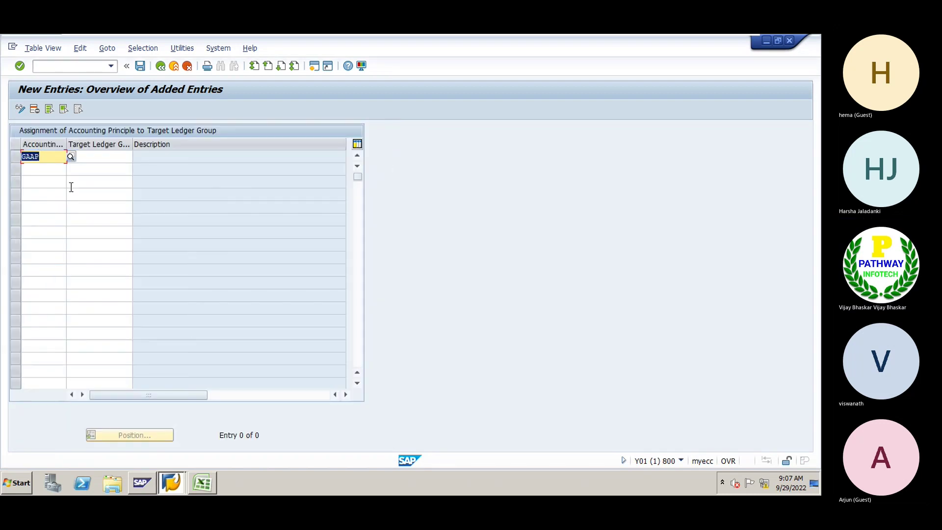
{"action": "left_click", "coordinate": [106, 157]}
{"action": "left_click", "coordinate": [137, 156]}
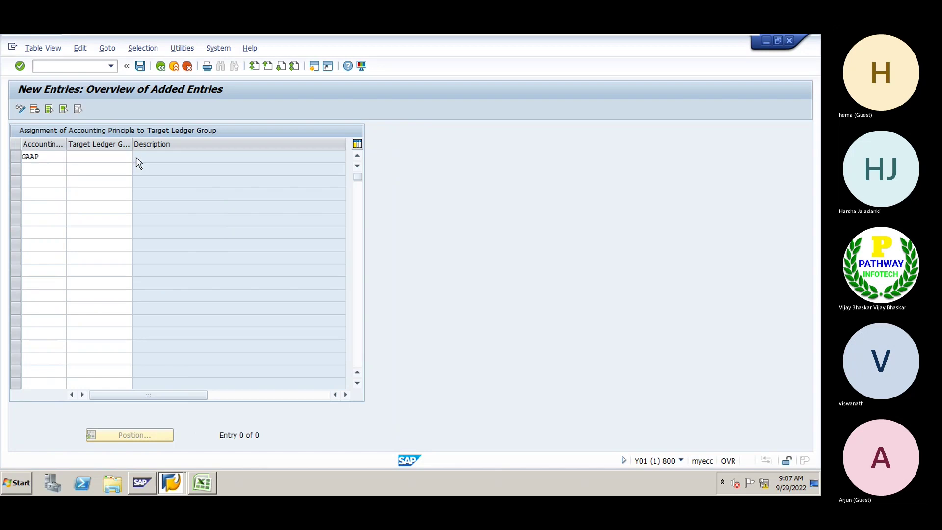
{"action": "double_click", "coordinate": [31, 185]}
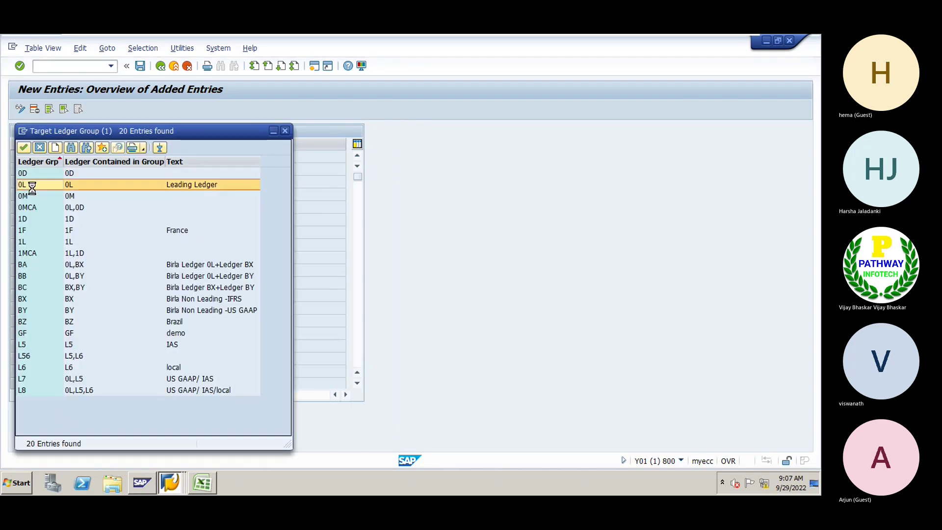
{"action": "key", "text": "Return"}
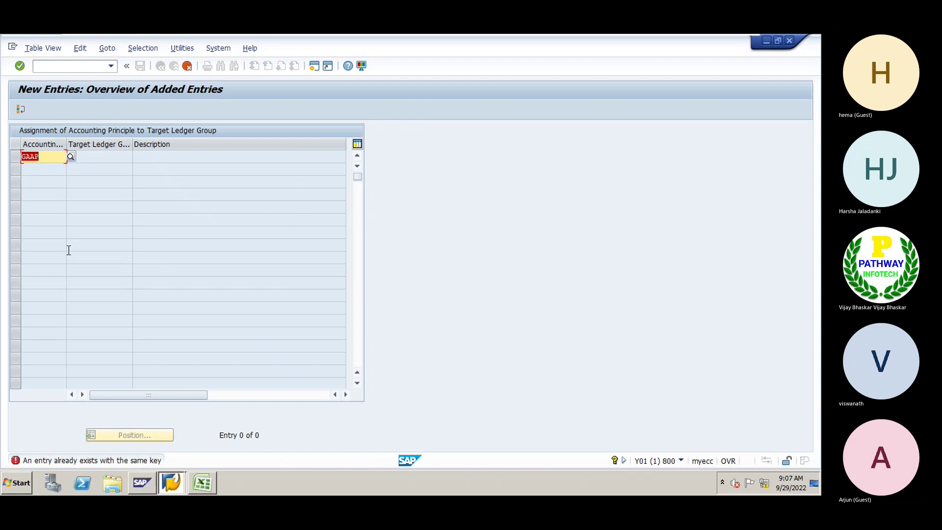
{"action": "left_click", "coordinate": [187, 67]}
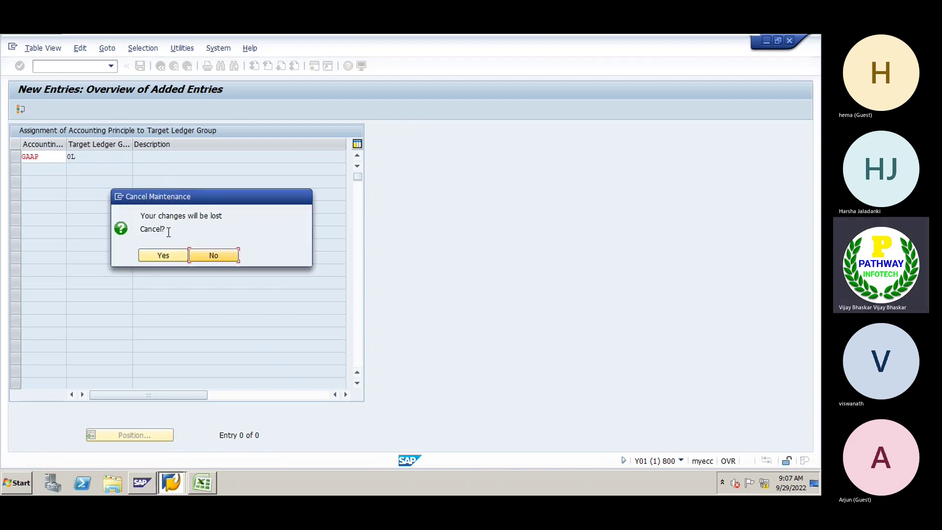
{"action": "left_click", "coordinate": [162, 254]}
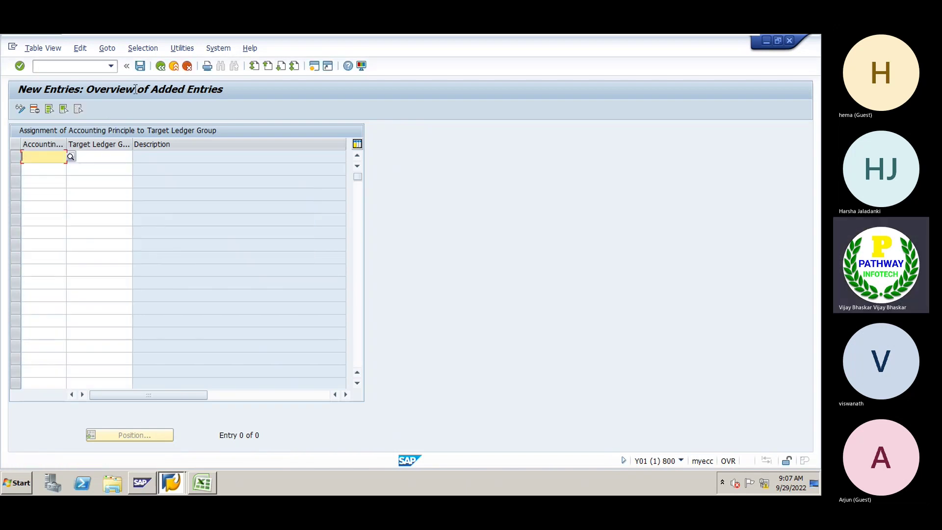
{"action": "left_click", "coordinate": [186, 67]}
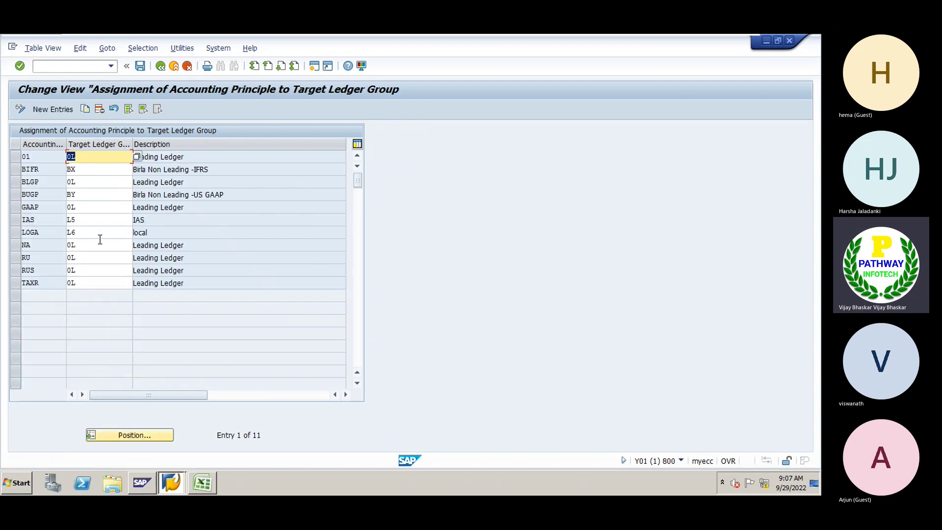
Check the existing NA entry against the list of accounting principles and return to the Implementation Guide.
{"action": "left_click", "coordinate": [35, 245]}
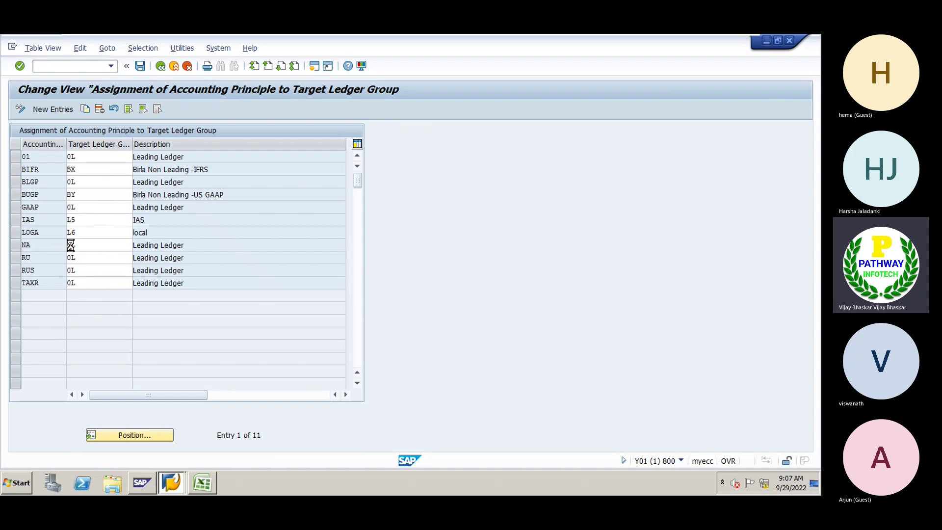
{"action": "left_click", "coordinate": [71, 245]}
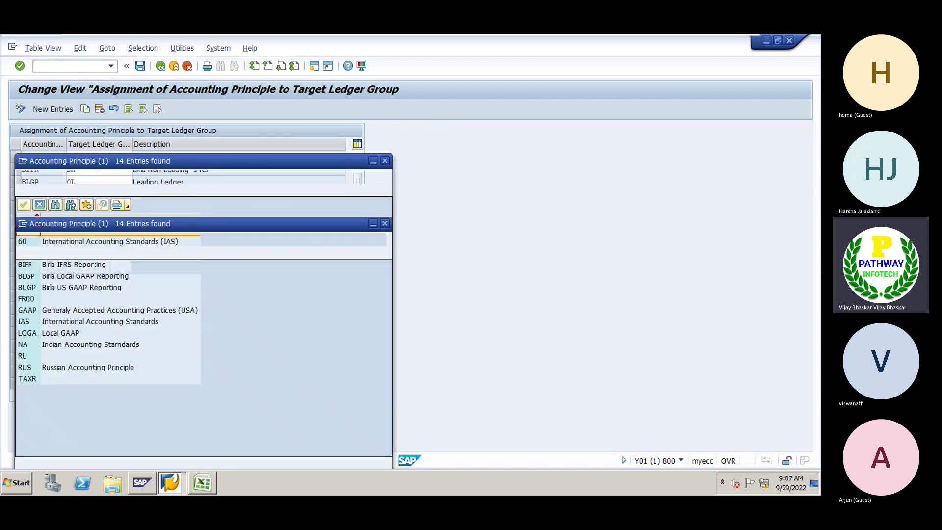
{"action": "left_click", "coordinate": [30, 346]}
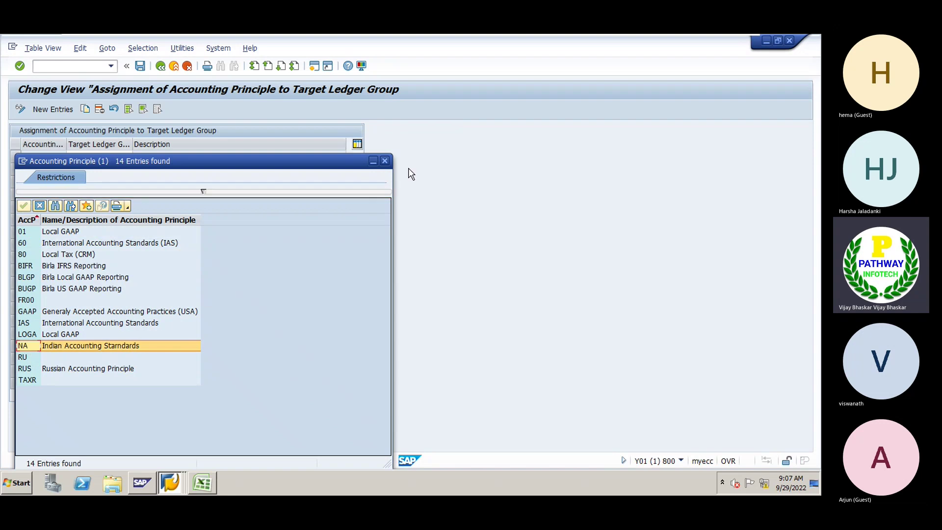
{"action": "left_click", "coordinate": [384, 160]}
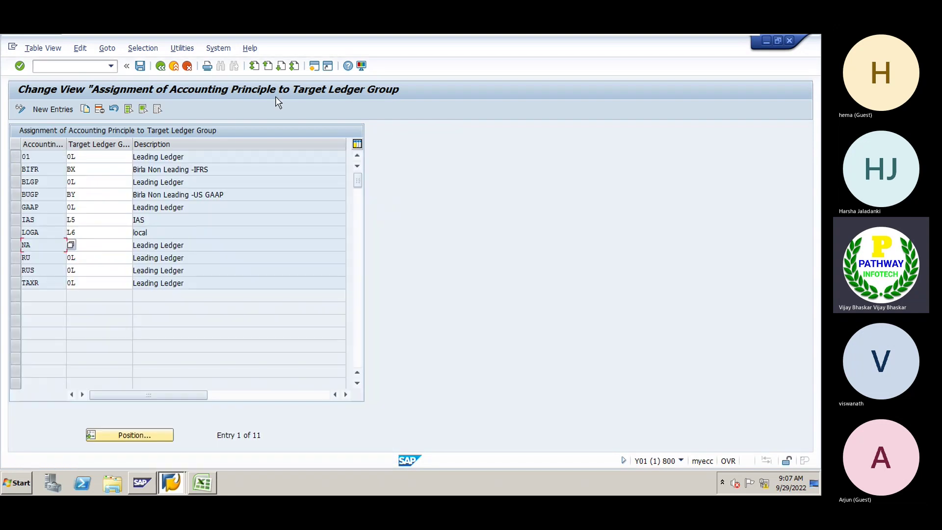
{"action": "left_click", "coordinate": [161, 67]}
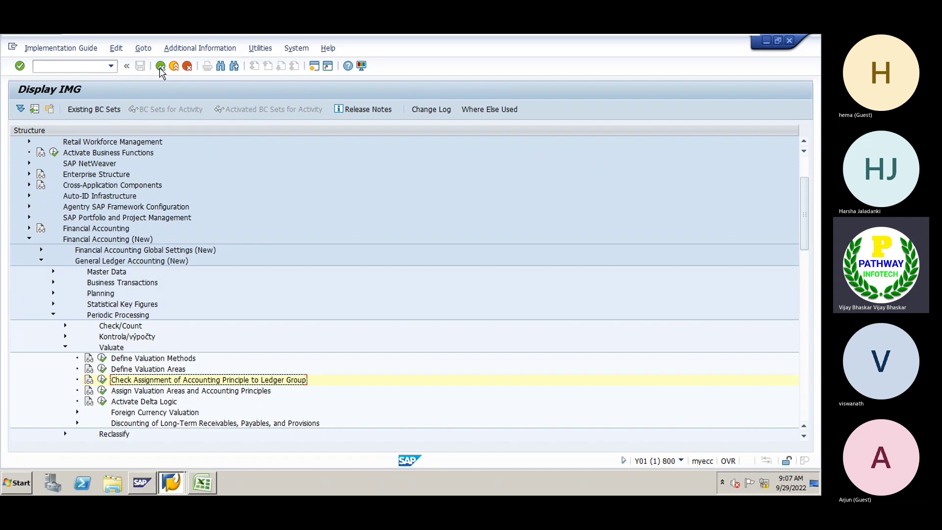
Open Assign Valuation Areas and Accounting Principles and add a new entry linking valuation area GE to accounting principle NA.
{"action": "left_click", "coordinate": [102, 391]}
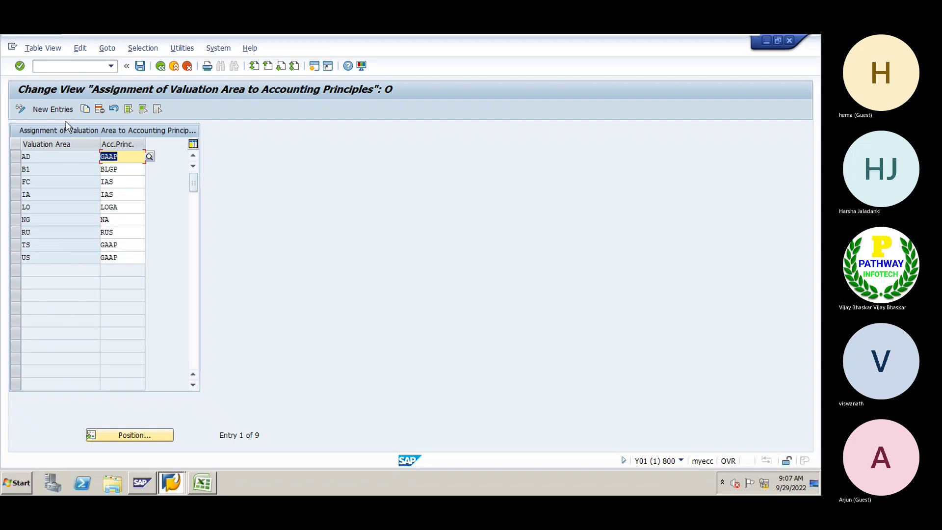
{"action": "left_click", "coordinate": [54, 108]}
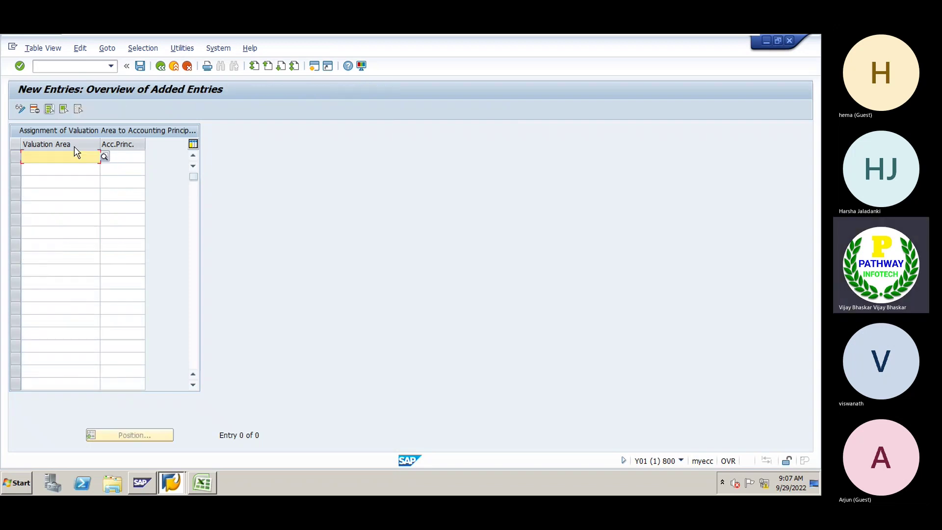
{"action": "left_click", "coordinate": [103, 159]}
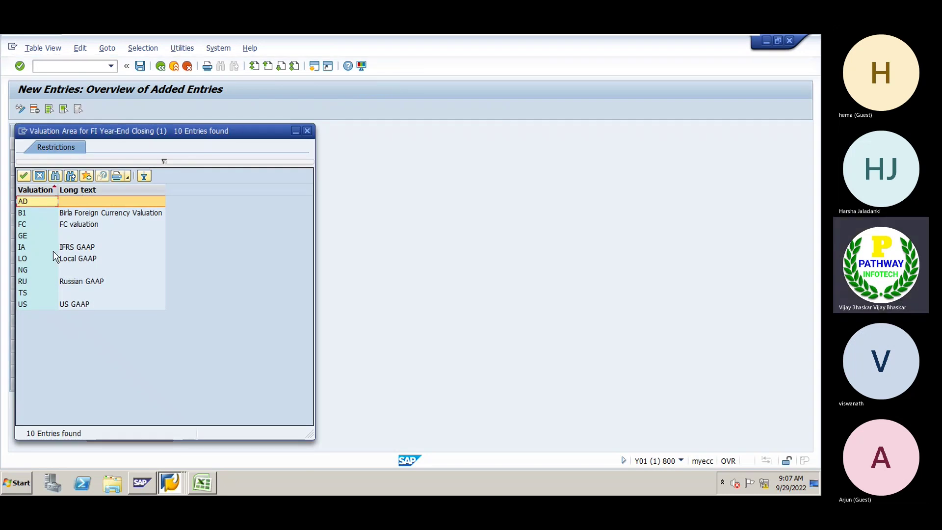
{"action": "double_click", "coordinate": [25, 236]}
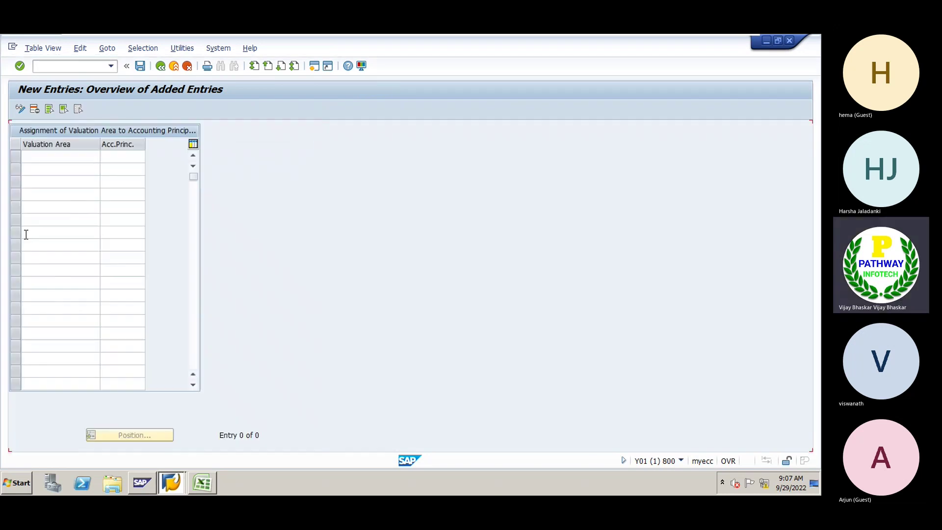
{"action": "left_click", "coordinate": [141, 156]}
{"action": "left_click", "coordinate": [149, 155]}
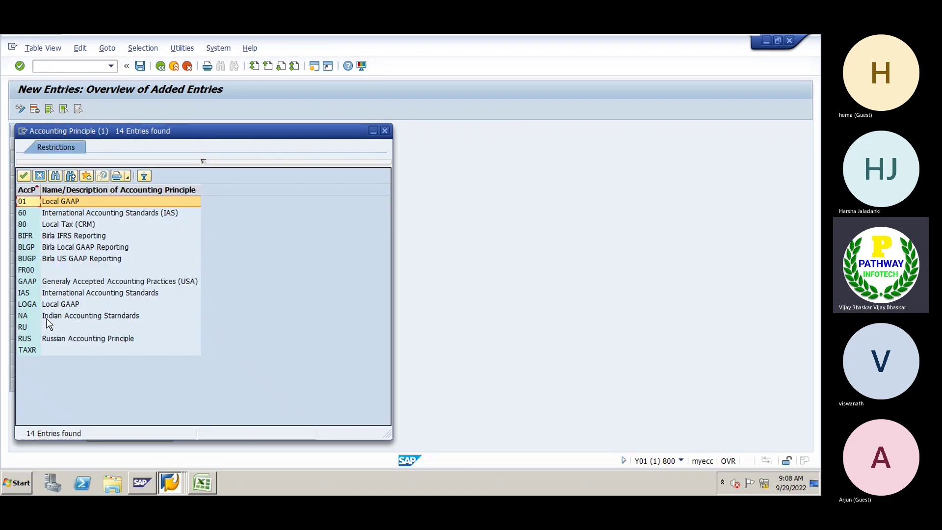
{"action": "double_click", "coordinate": [34, 317]}
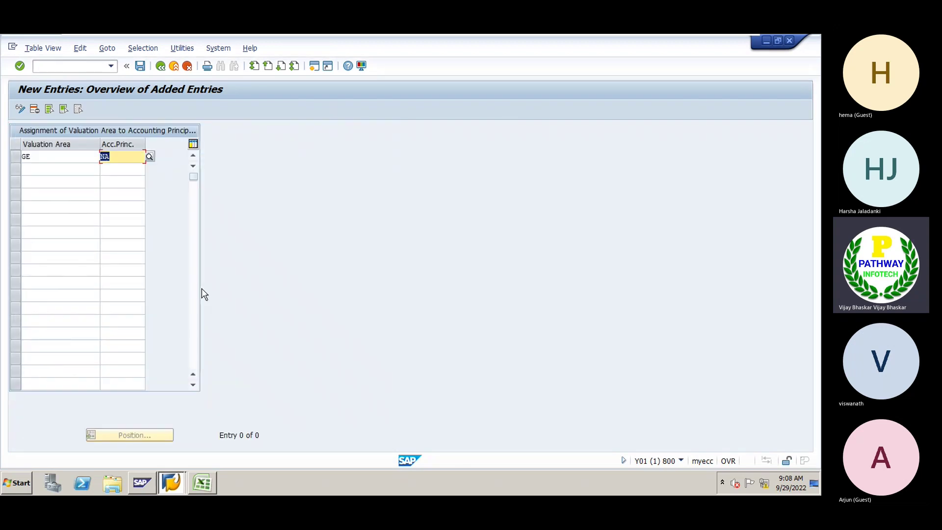
Save the valuation area GE assignment to the proposed GE Configuration customizing request.
{"action": "key", "text": "Return"}
{"action": "key", "text": "ctrl+s"}
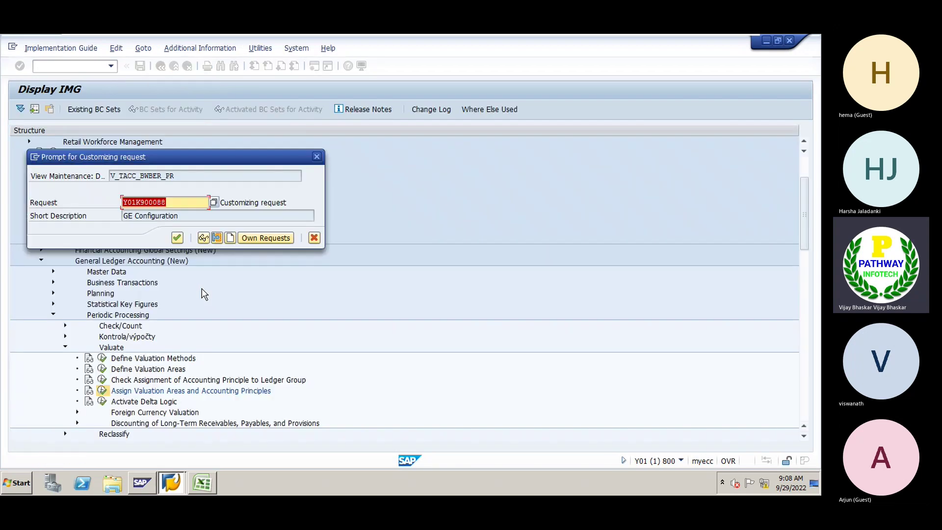
{"action": "key", "text": "Return"}
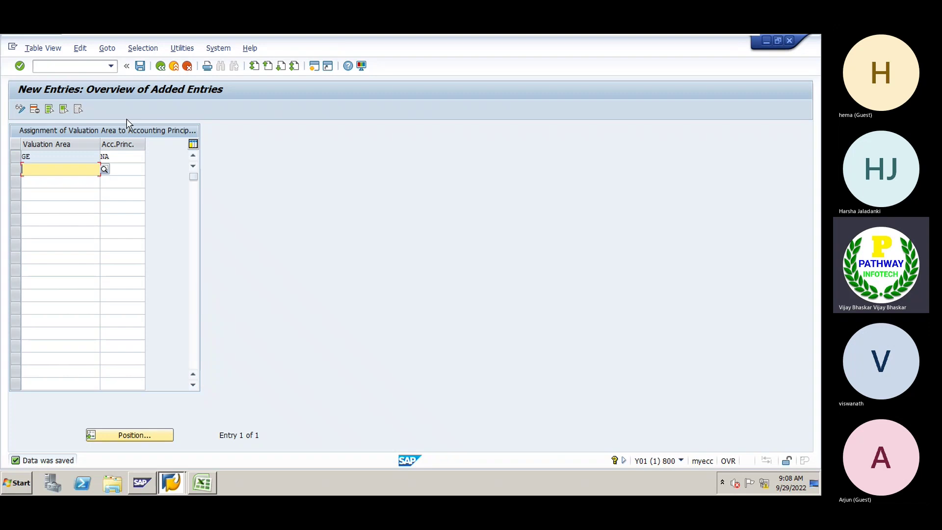
Open transaction FS00 and start creating G/L account 400090 in company code GE01.
{"action": "left_click", "coordinate": [88, 67]}
{"action": "type", "text": "/"}
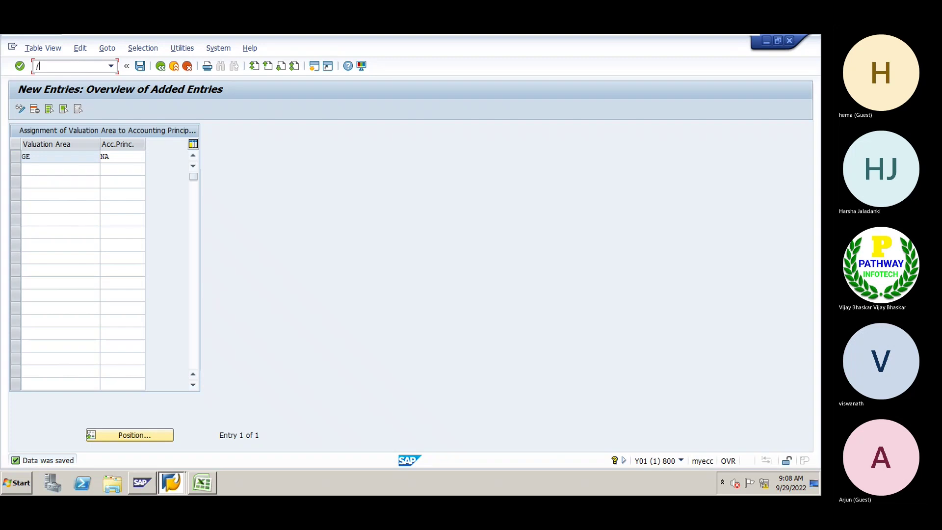
{"action": "type", "text": "nfs00"}
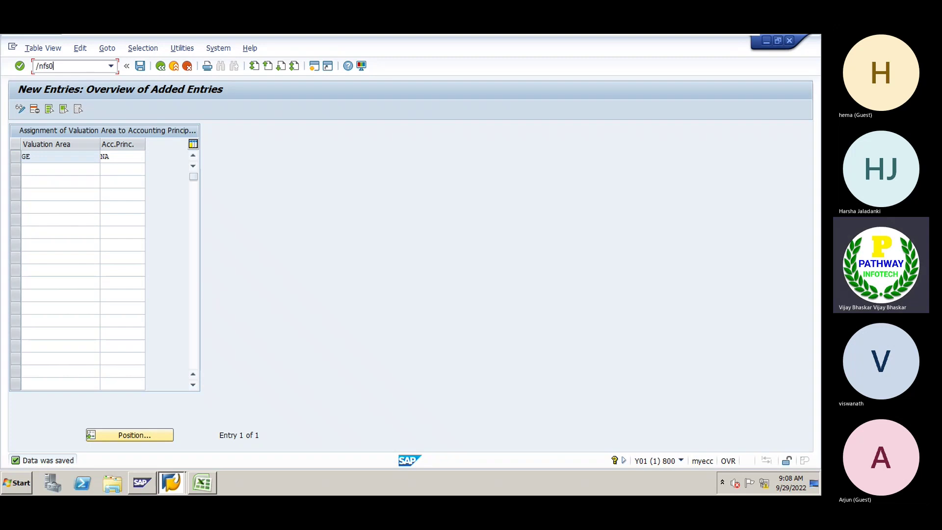
{"action": "key", "text": "Return"}
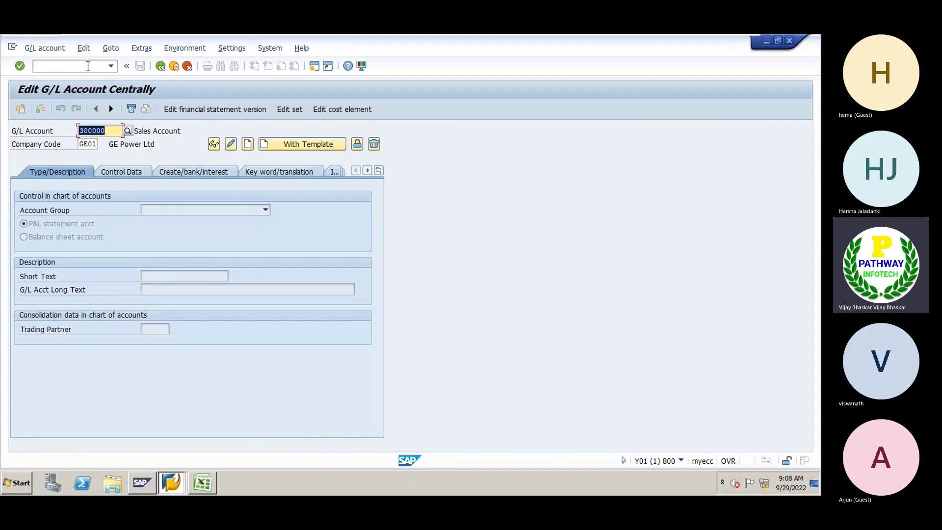
{"action": "key", "text": "Delete"}
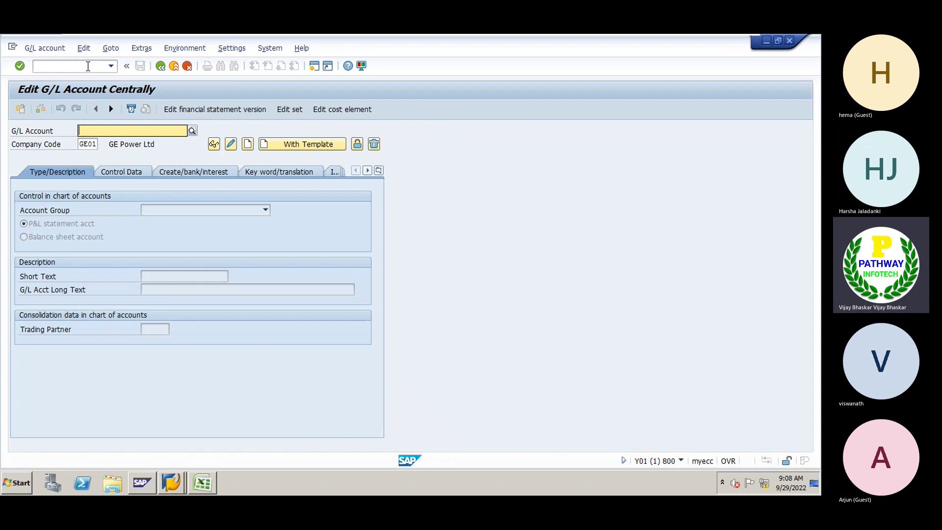
{"action": "type", "text": "400090"}
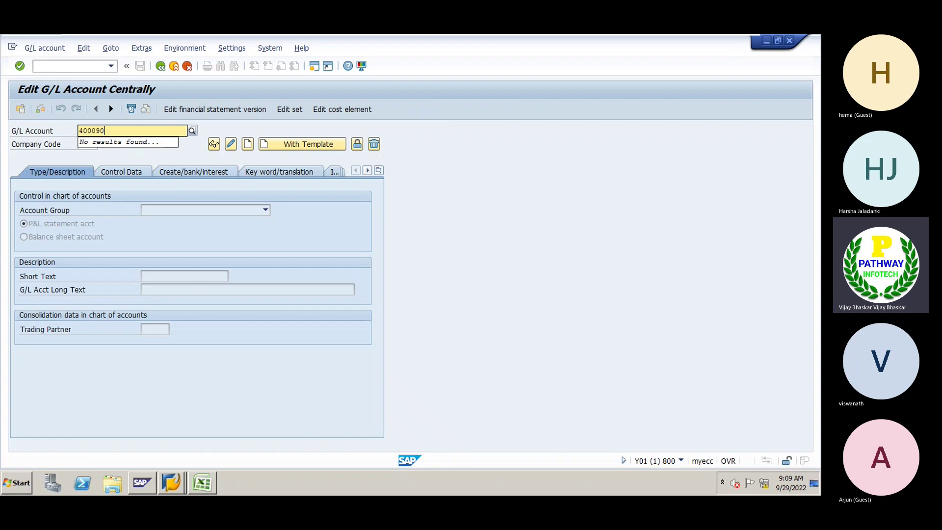
{"action": "key", "text": "Return"}
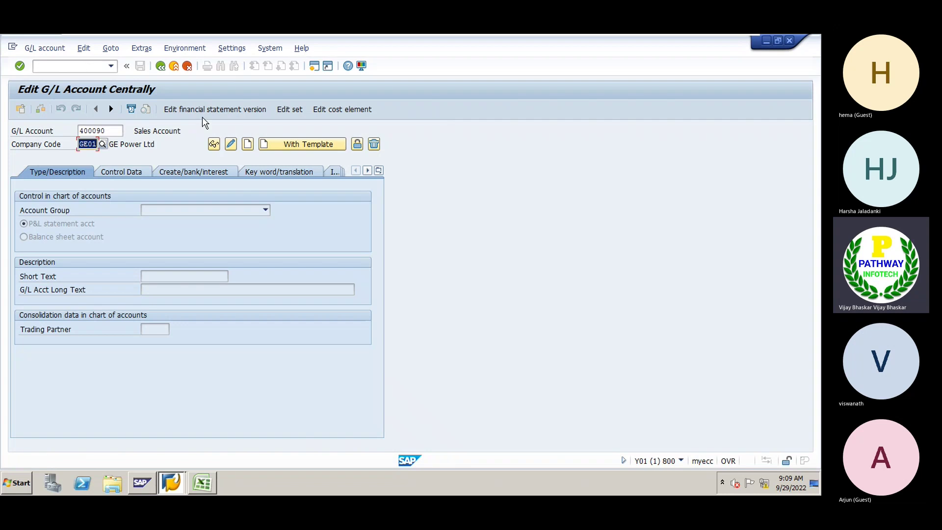
{"action": "left_click", "coordinate": [248, 149]}
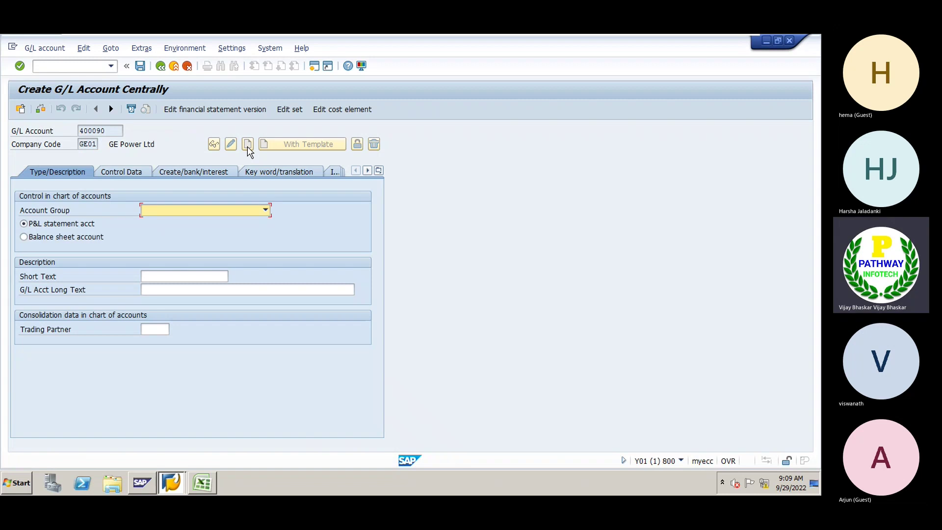
Assign the new account to the Expense account group and enter Exchange Loss as its short and long text.
{"action": "left_click", "coordinate": [176, 211]}
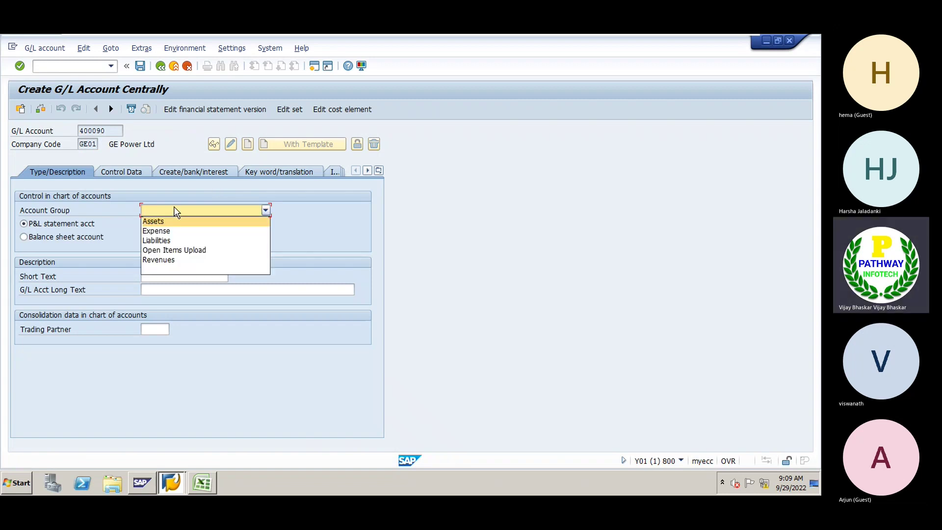
{"action": "left_click", "coordinate": [163, 231]}
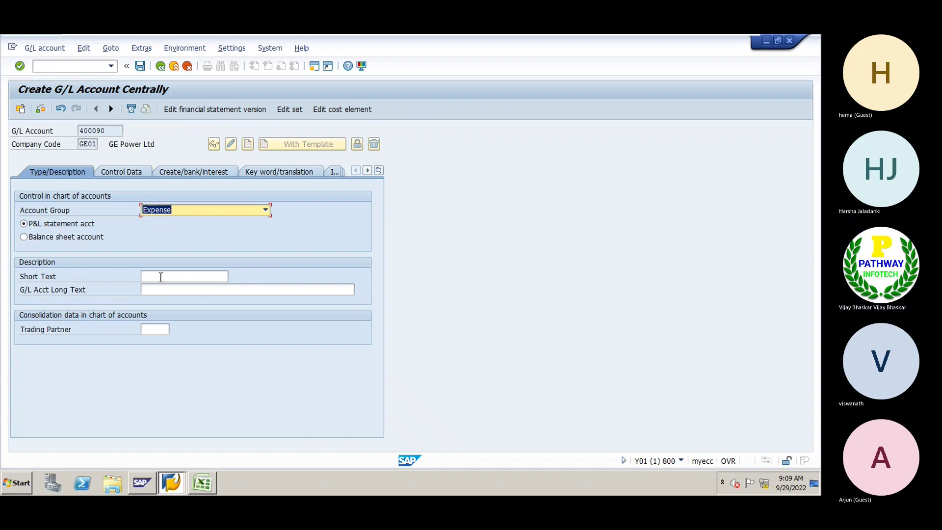
{"action": "left_click", "coordinate": [161, 278]}
{"action": "type", "text": "Excha"}
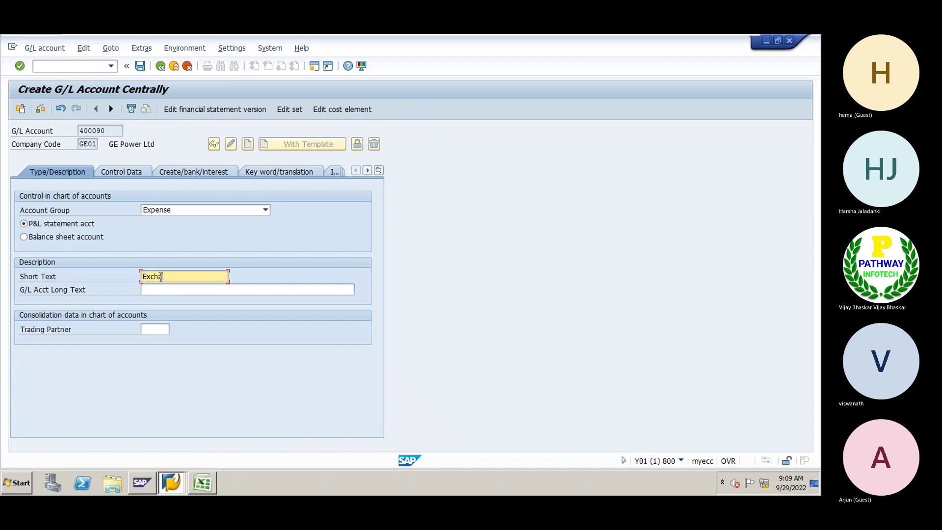
{"action": "type", "text": "nge Loss"}
{"action": "left_click_drag", "start_coordinate": [207, 276], "coordinate": [141, 276]}
{"action": "key", "text": "ctrl+c"}
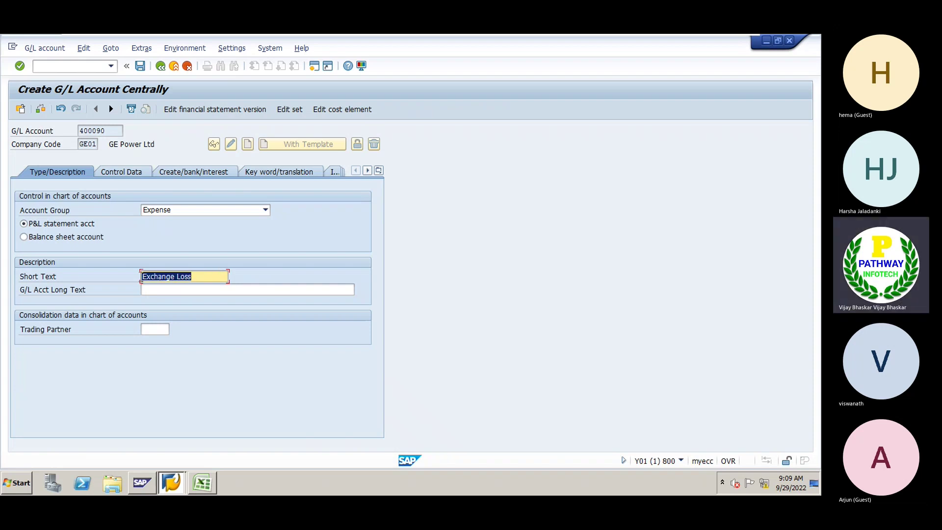
{"action": "left_click", "coordinate": [150, 290]}
{"action": "key", "text": "ctrl+v"}
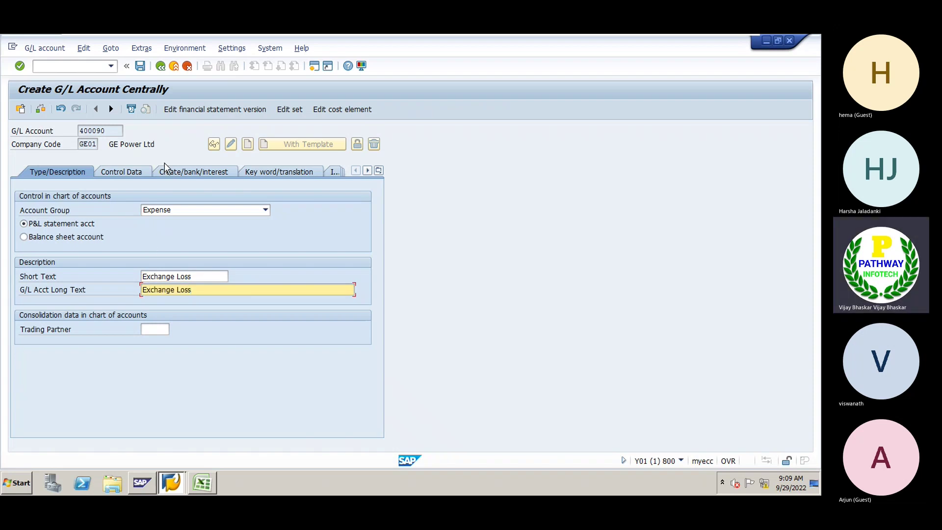
In the control data of account 400090, enable only balances in local currency and line item display, with sort key 001.
{"action": "left_click", "coordinate": [123, 175]}
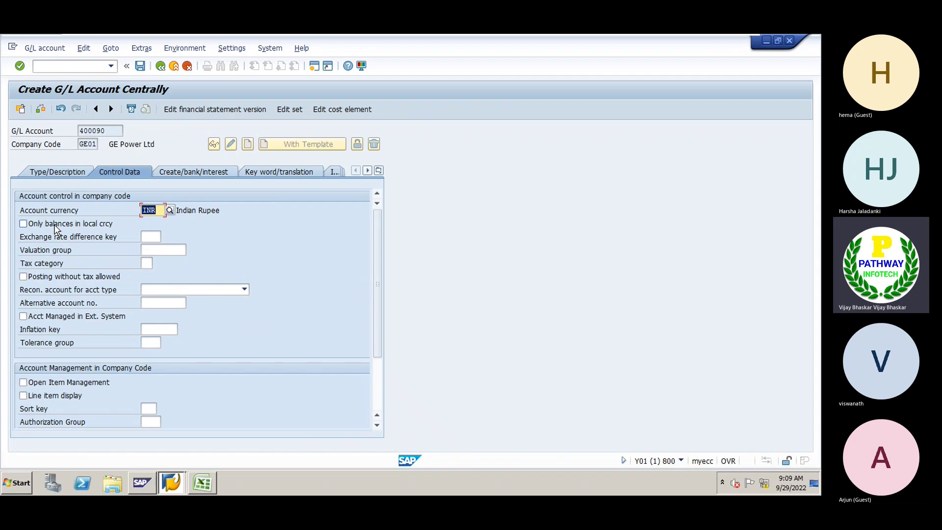
{"action": "left_click", "coordinate": [47, 226]}
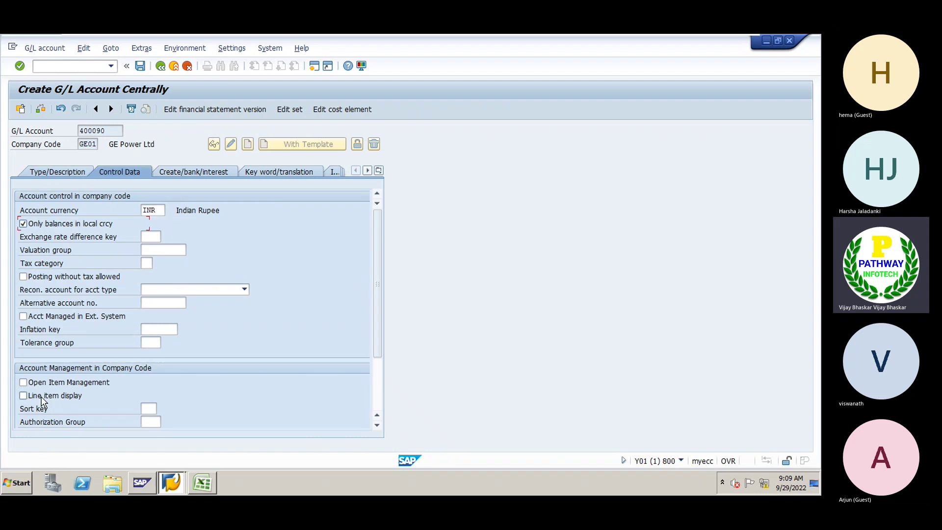
{"action": "left_click", "coordinate": [42, 398]}
{"action": "left_click", "coordinate": [152, 409]}
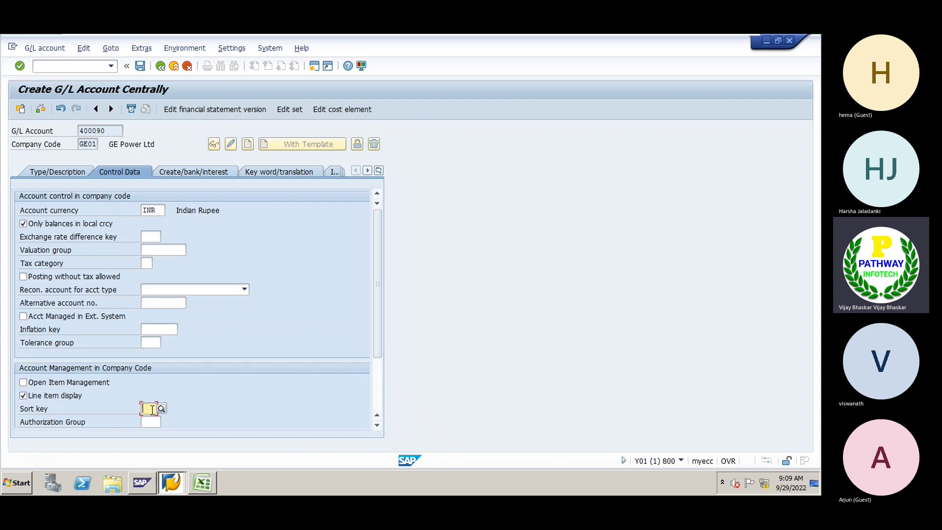
{"action": "type", "text": "001"}
{"action": "key", "text": "Tab"}
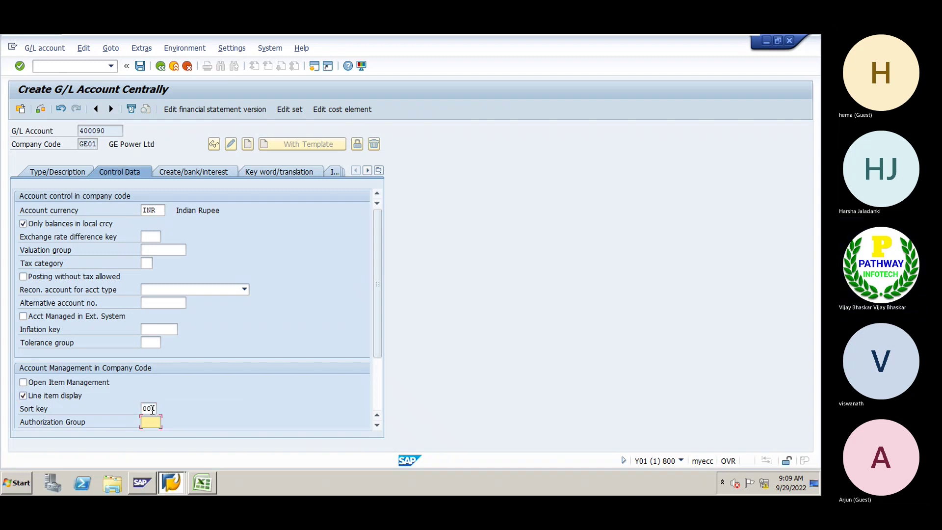
Set the field status group to G001 and save the Exchange Loss account.
{"action": "left_click", "coordinate": [190, 172]}
{"action": "type", "text": "G0"}
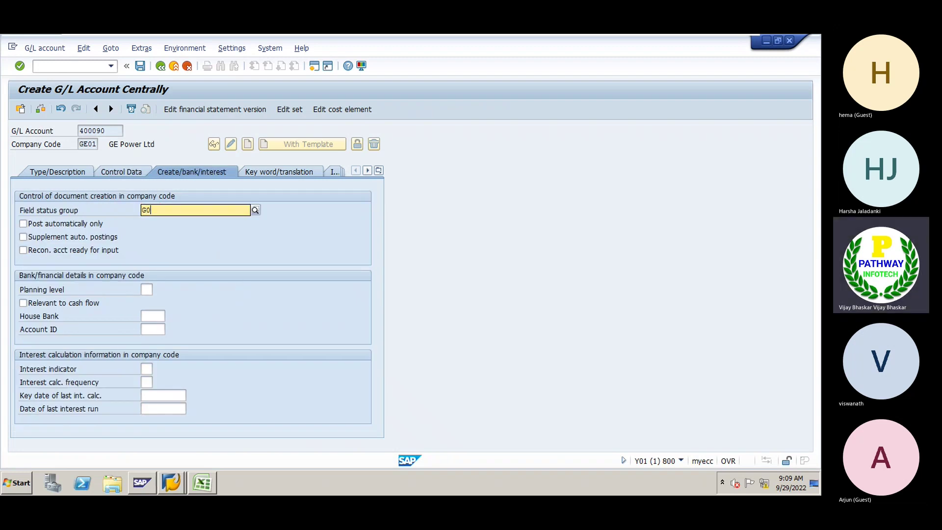
{"action": "type", "text": "01"}
{"action": "key", "text": "Return"}
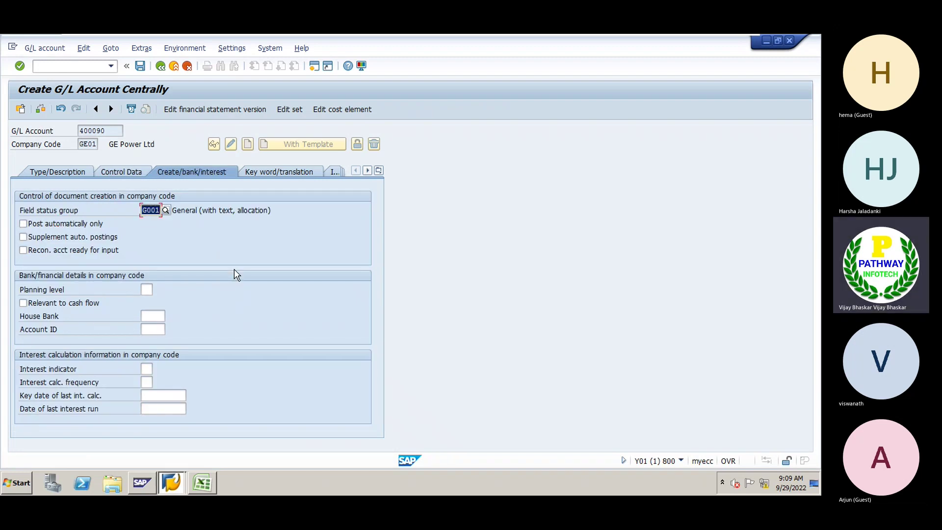
{"action": "key", "text": "ctrl+s"}
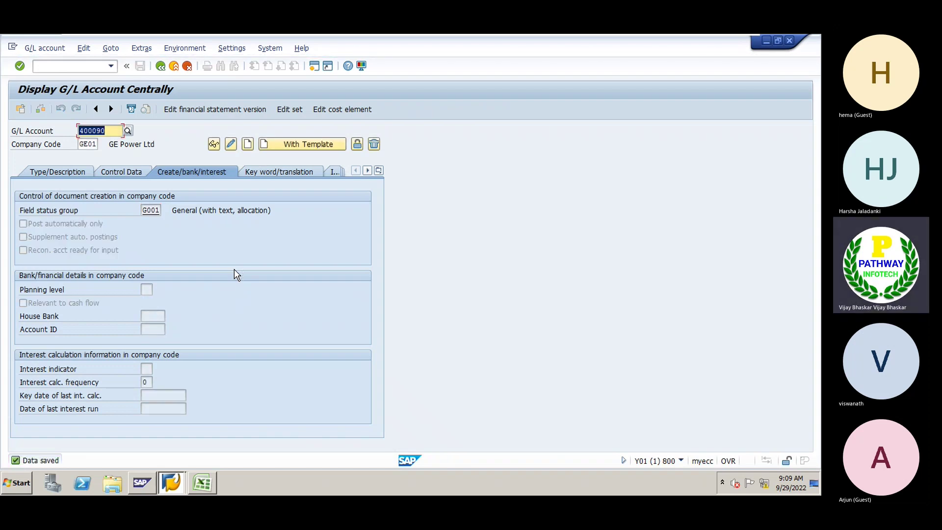
Start creating G/L account 300090 in company code GE01.
{"action": "left_click", "coordinate": [57, 172]}
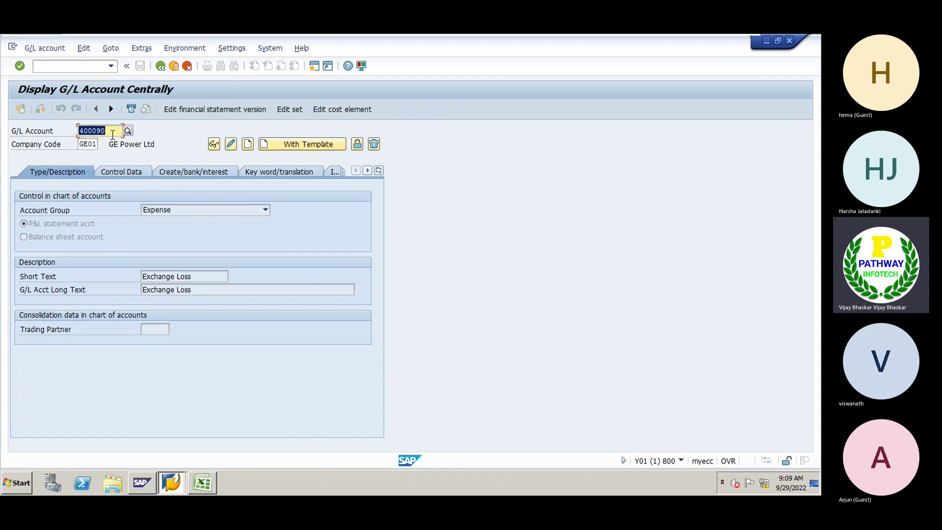
{"action": "type", "text": "3000"}
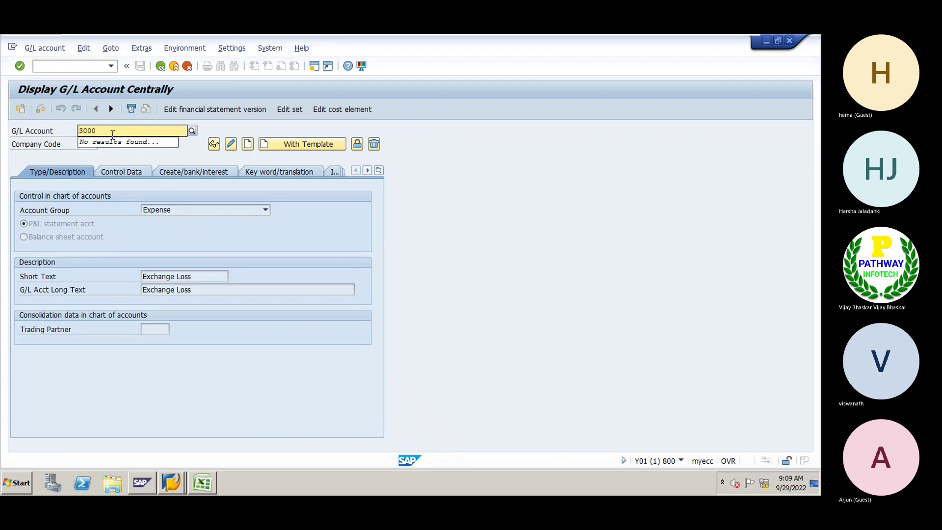
{"action": "type", "text": "90"}
{"action": "key", "text": "Tab"}
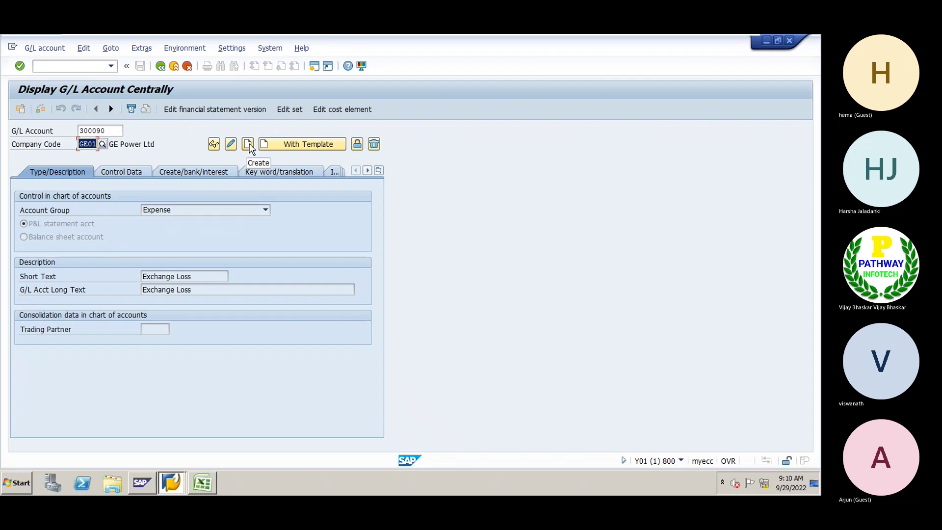
{"action": "left_click", "coordinate": [247, 143]}
Assign account 300090 to the Revenues account group and enter Exchange Gain as its short and long text.
{"action": "left_click", "coordinate": [167, 214]}
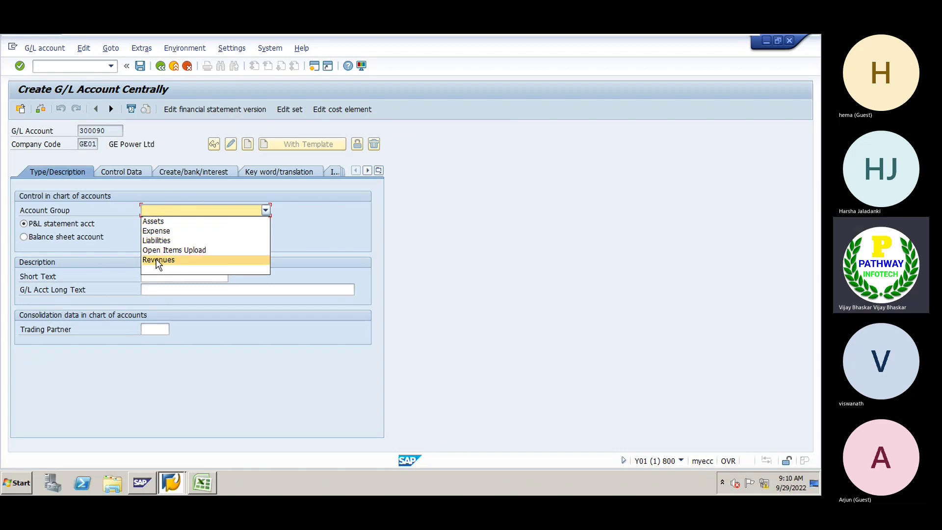
{"action": "left_click", "coordinate": [158, 261]}
{"action": "left_click", "coordinate": [164, 276]}
{"action": "type", "text": "E"}
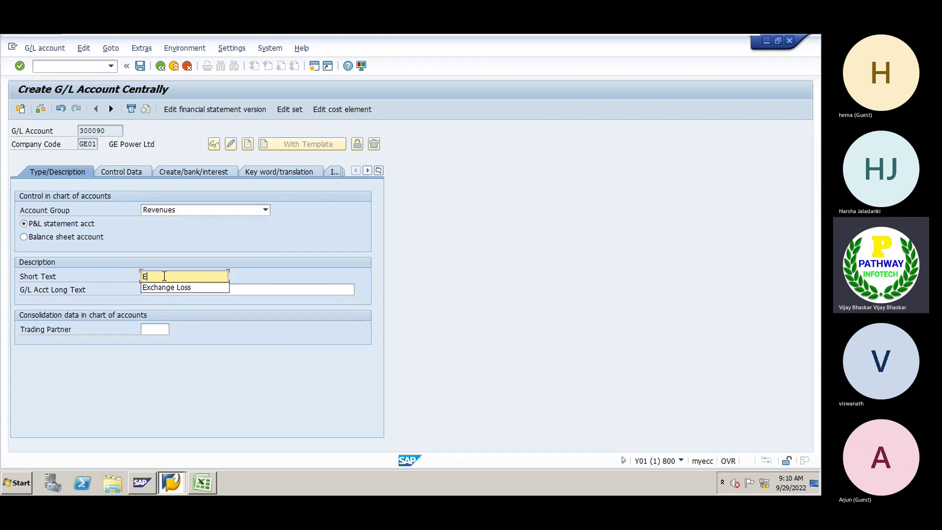
{"action": "key", "text": "Down"}
{"action": "key", "text": "BackSpace"}
{"action": "key", "text": "BackSpace"}
{"action": "key", "text": "BackSpace"}
{"action": "key", "text": "BackSpace"}
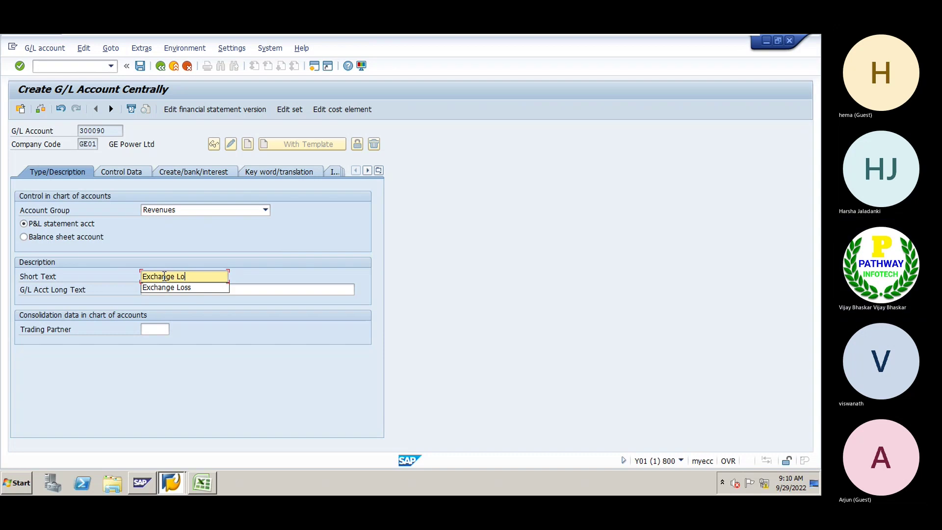
{"action": "type", "text": "Gain"}
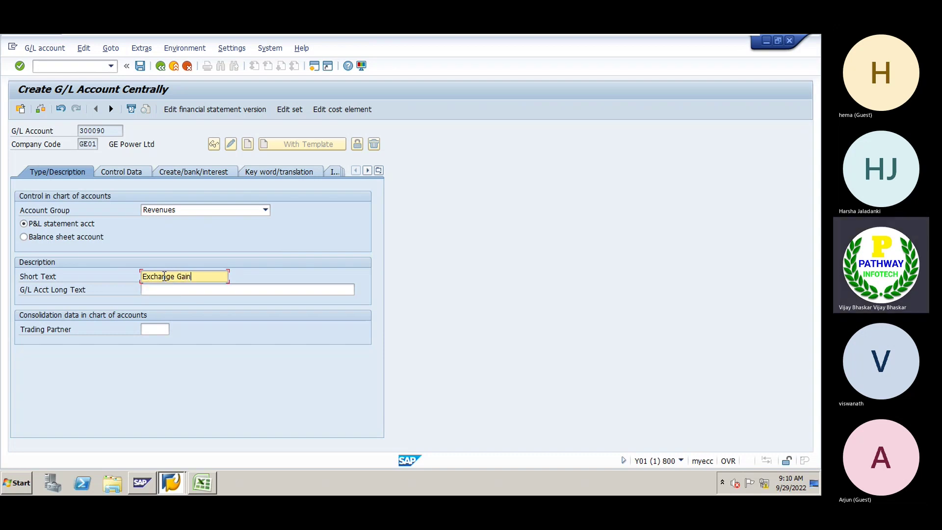
{"action": "left_click_drag", "start_coordinate": [188, 277], "coordinate": [132, 276]}
{"action": "key", "text": "ctrl+c"}
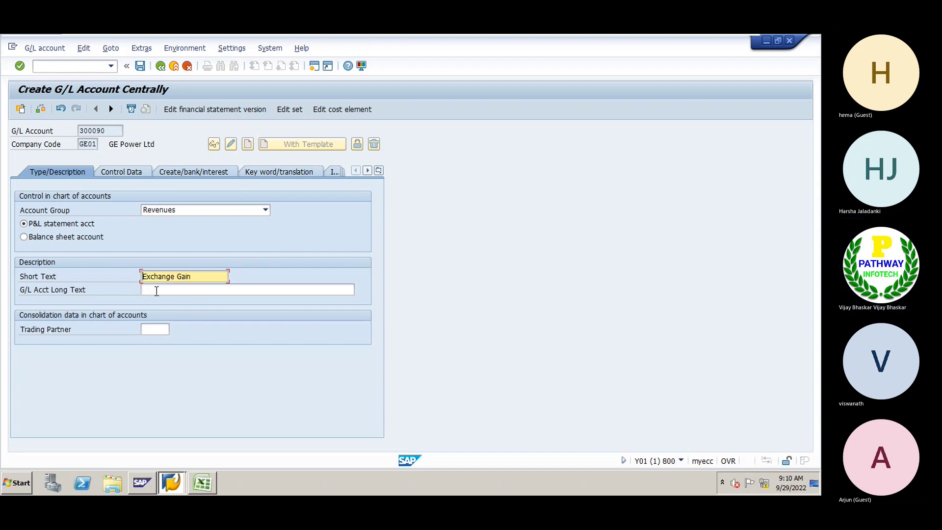
{"action": "left_click", "coordinate": [156, 289]}
{"action": "key", "text": "ctrl+v"}
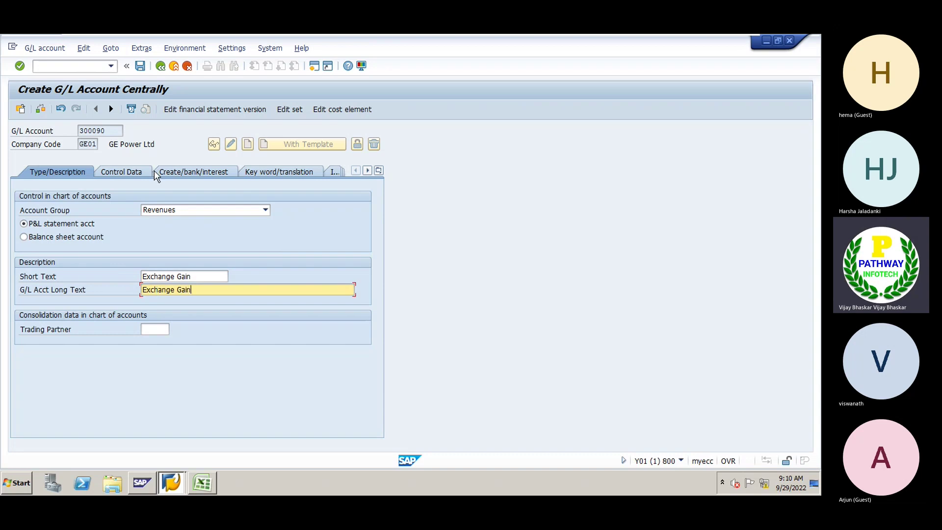
Enable line item display and set sort key 001 in the control data of account 300090.
{"action": "left_click", "coordinate": [126, 174]}
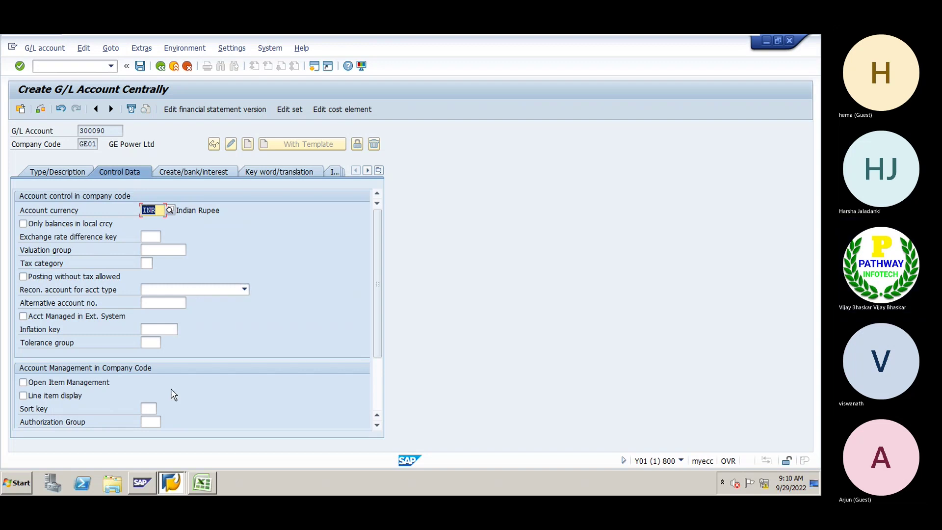
{"action": "left_click", "coordinate": [53, 398]}
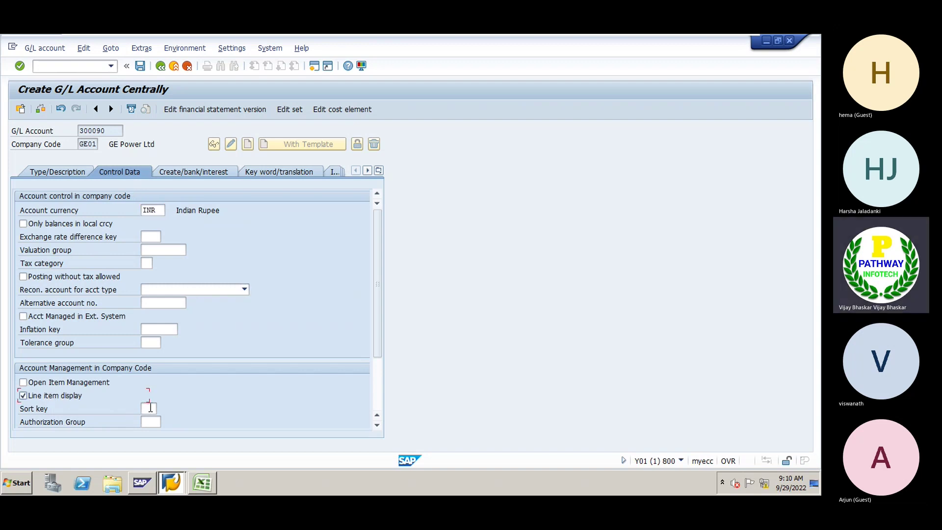
{"action": "left_click", "coordinate": [150, 408]}
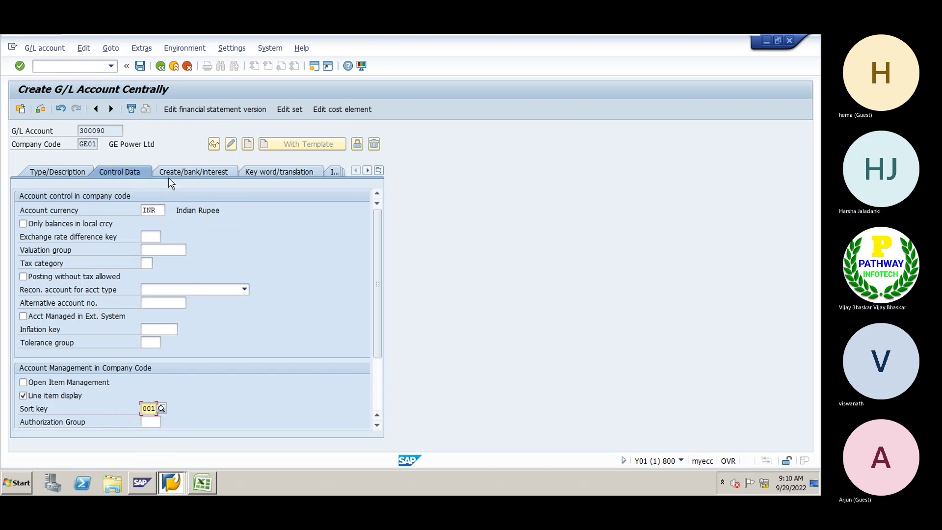
Set the field status group to G001 and save the Exchange Gain account.
{"action": "left_click", "coordinate": [170, 172]}
{"action": "type", "text": "G001"}
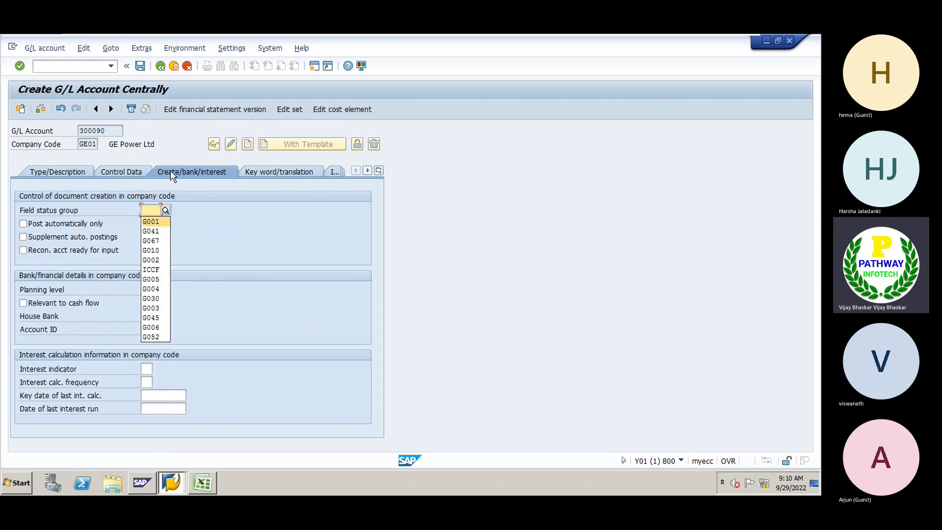
{"action": "key", "text": "ctrl+s"}
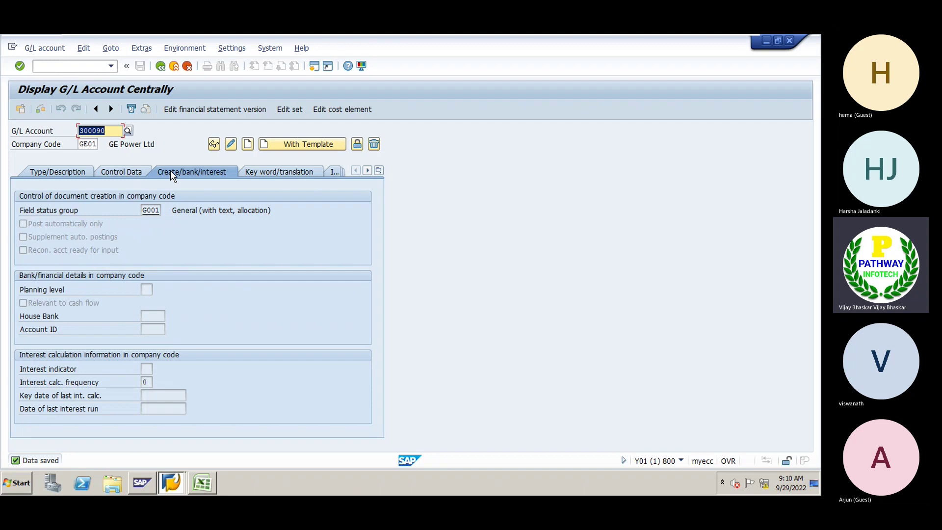
Start creating G/L account 400095 in company code GE01, using account 400090 of GE01 as the template.
{"action": "type", "text": "4"}
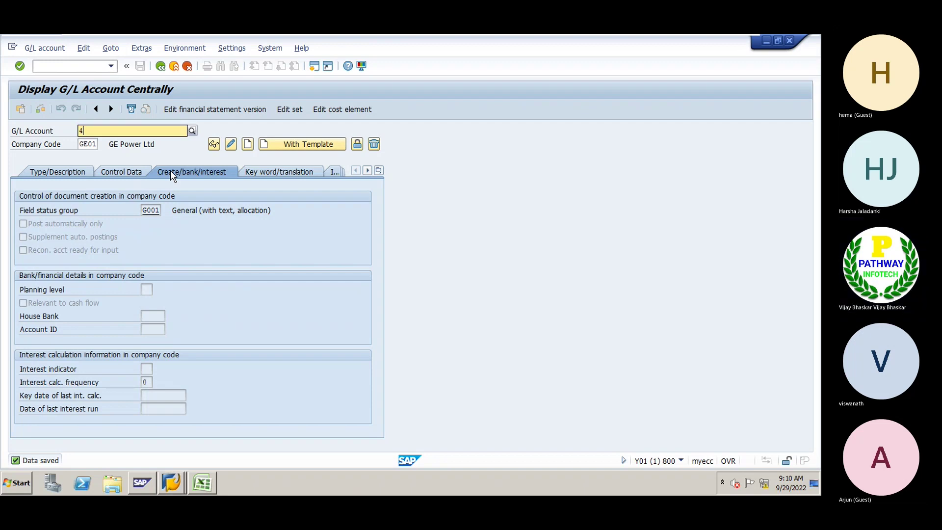
{"action": "type", "text": "00095"}
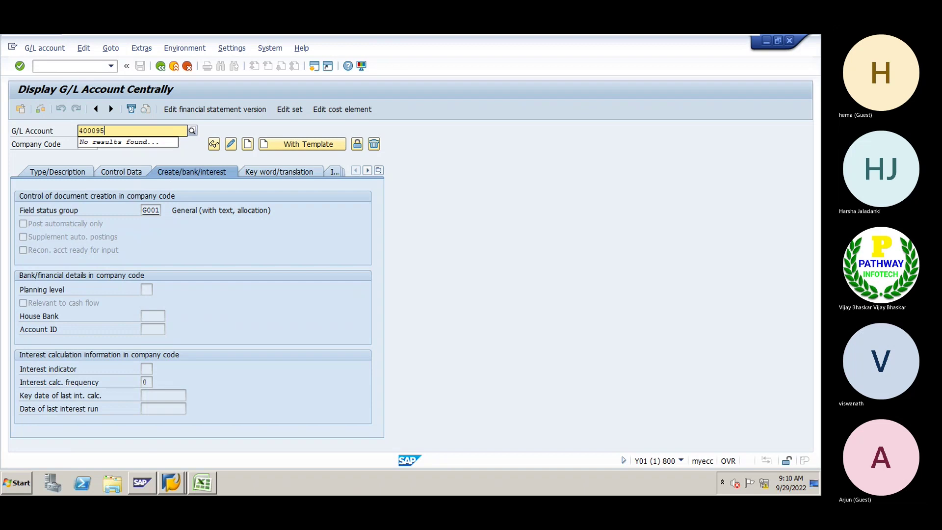
{"action": "key", "text": "Return"}
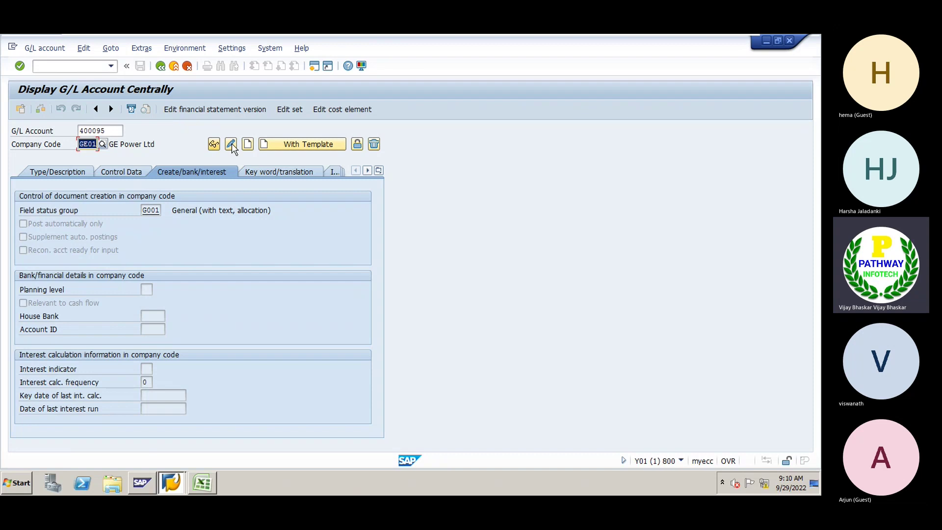
{"action": "left_click", "coordinate": [297, 148]}
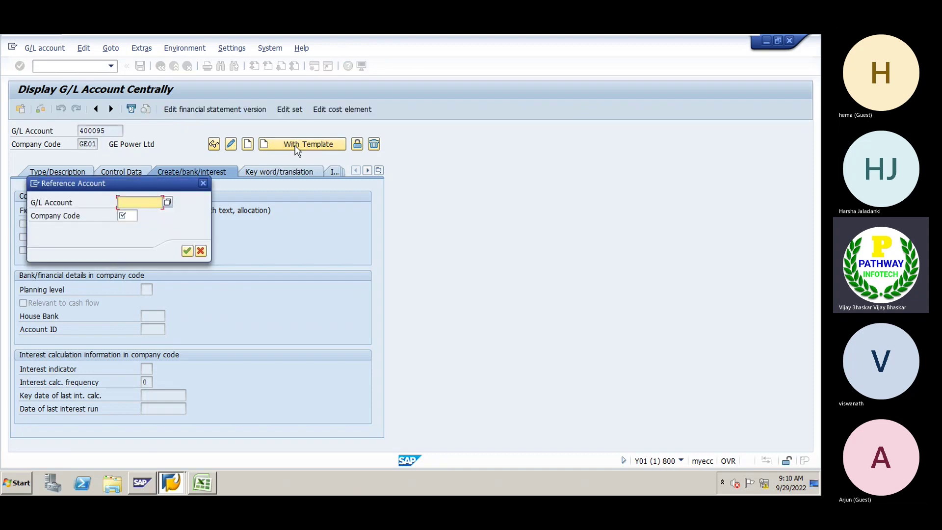
{"action": "type", "text": "400"}
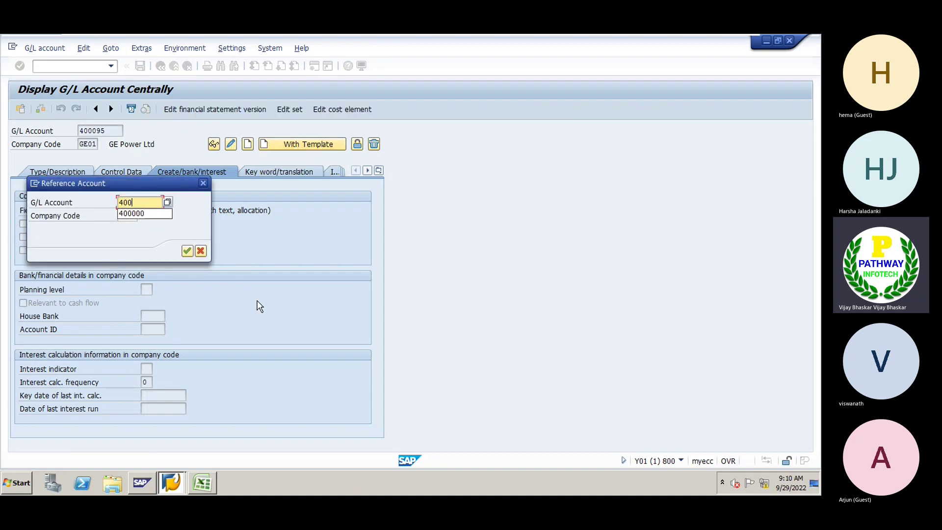
{"action": "type", "text": "090"}
{"action": "key", "text": "Tab"}
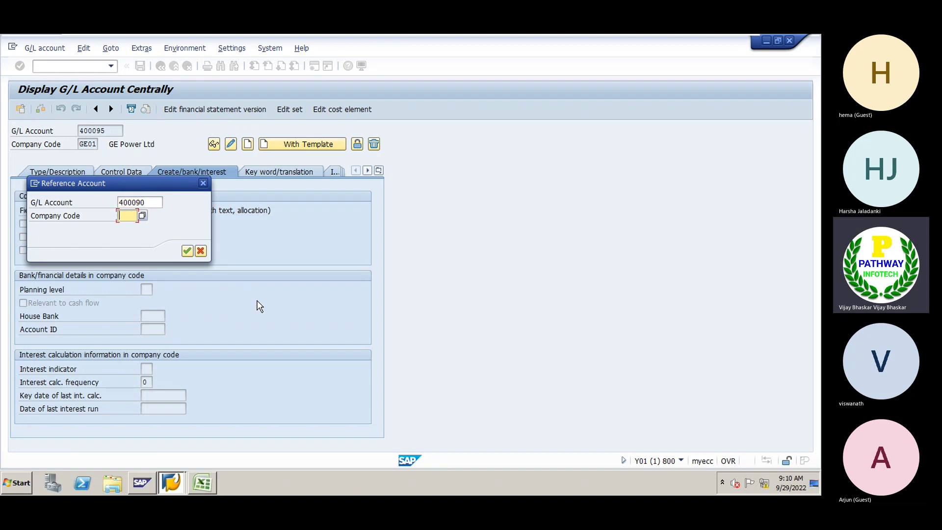
{"action": "type", "text": "GE01"}
{"action": "key", "text": "Return"}
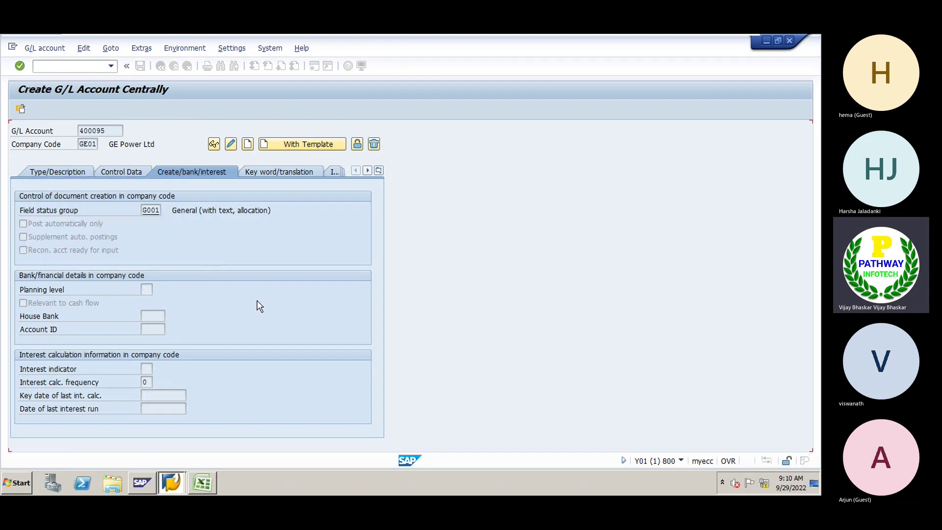
Enter Valuation Loss Accou as the short text and Valuation Loss Account as the long text of account 400095, and save it.
{"action": "left_click", "coordinate": [55, 172]}
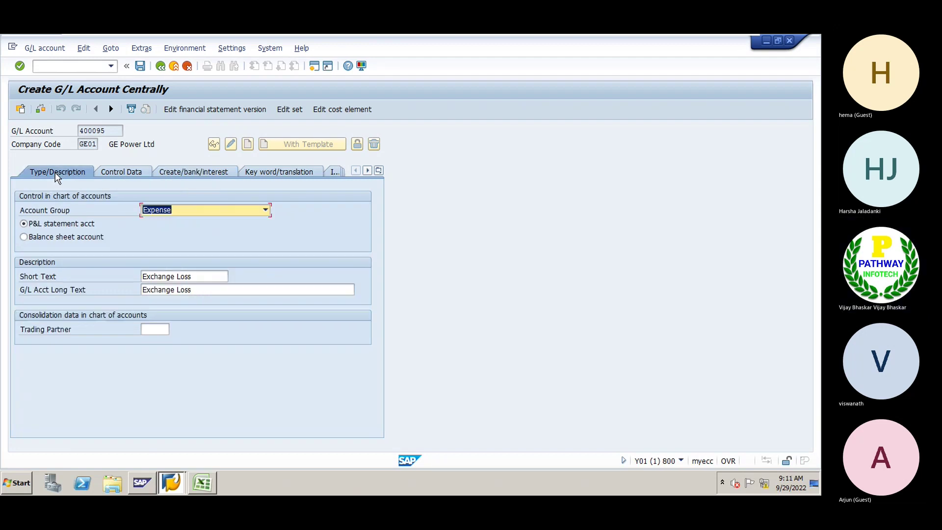
{"action": "left_click", "coordinate": [194, 277]}
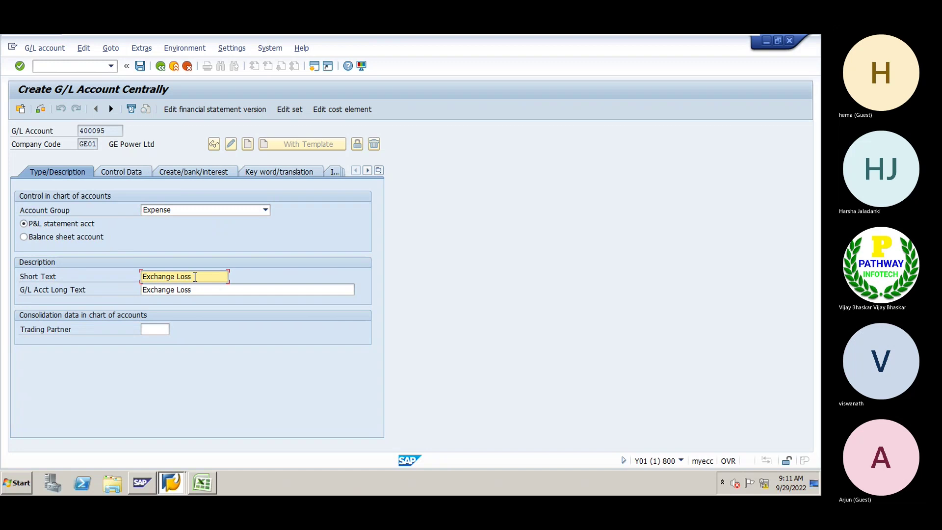
{"action": "key", "text": "ctrl+a"}
{"action": "type", "text": "Valuation Loss A"}
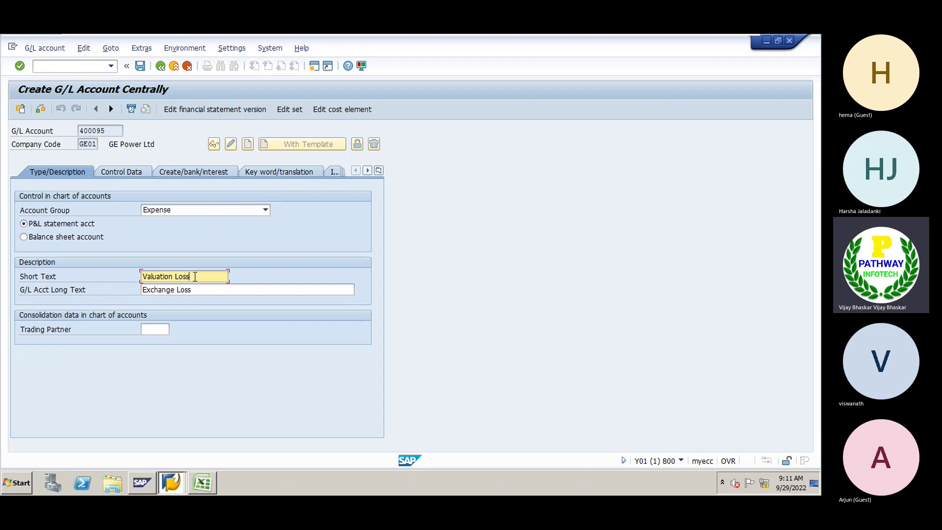
{"action": "type", "text": "ccou"}
{"action": "left_click_drag", "start_coordinate": [218, 277], "coordinate": [134, 277]}
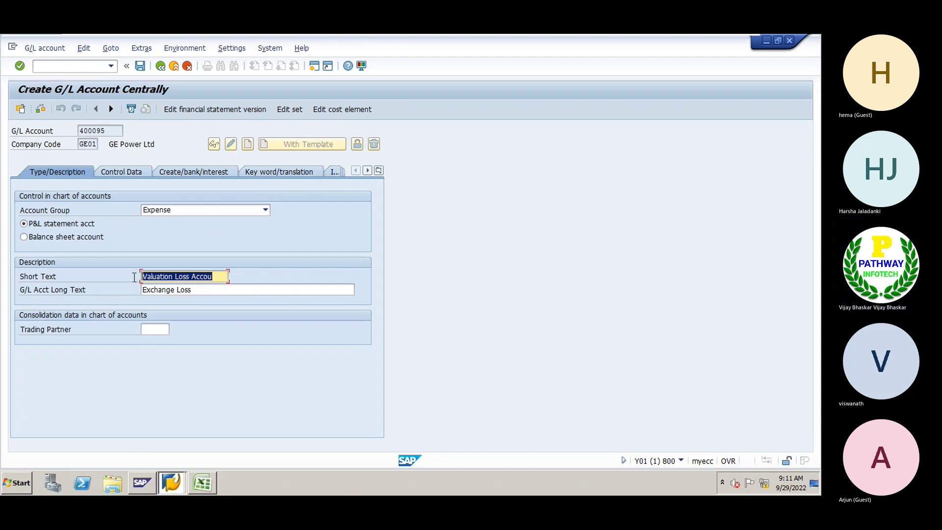
{"action": "key", "text": "ctrl+c"}
{"action": "key", "text": "Tab"}
{"action": "key", "text": "ctrl+v"}
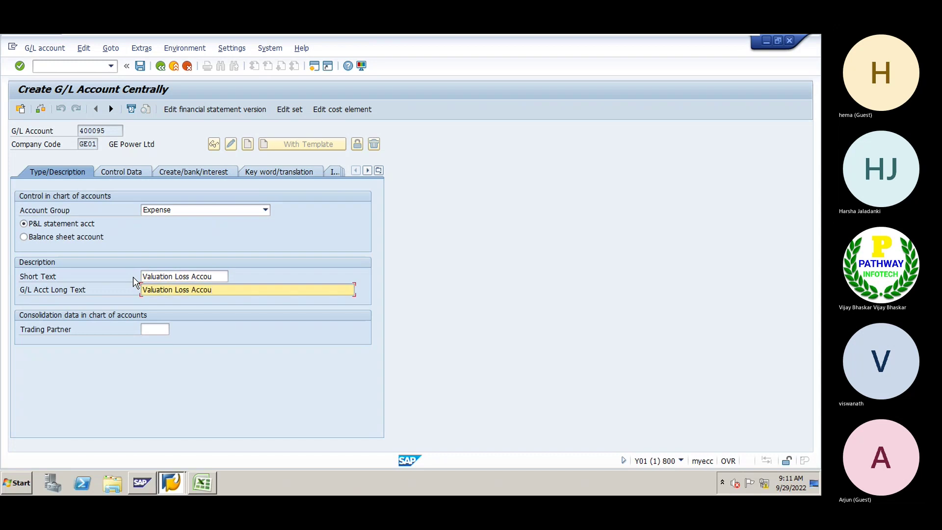
{"action": "type", "text": "nt"}
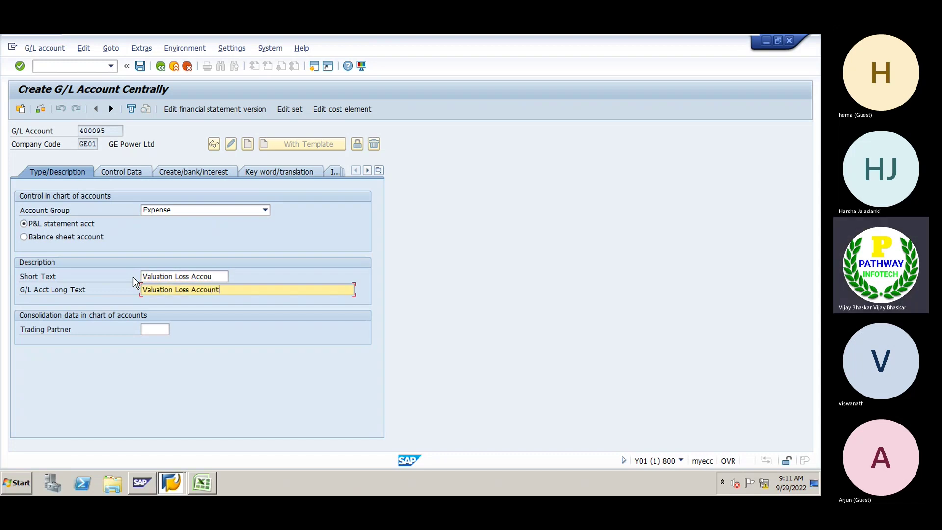
{"action": "key", "text": "ctrl+s"}
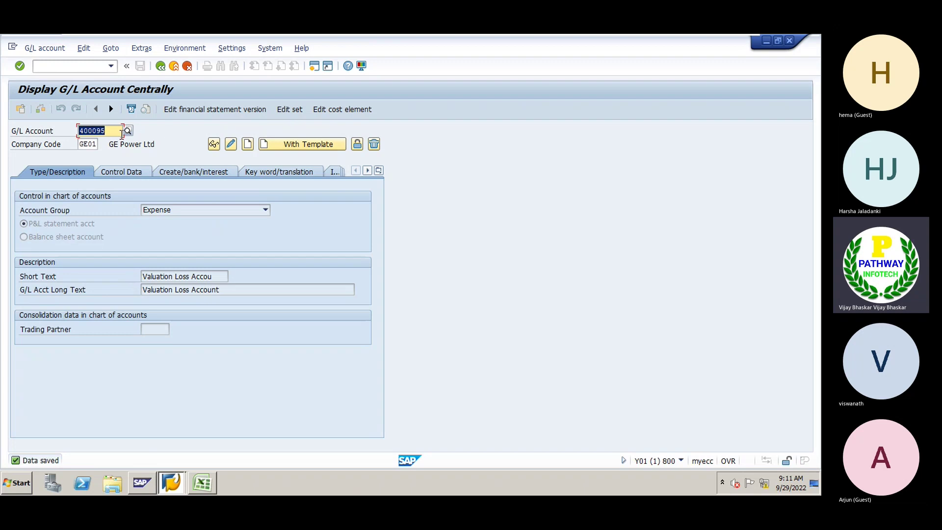
Start creating G/L account 300095 in company code GE01, using the Exchange Gain account 300090 as the template.
{"action": "type", "text": "3000"}
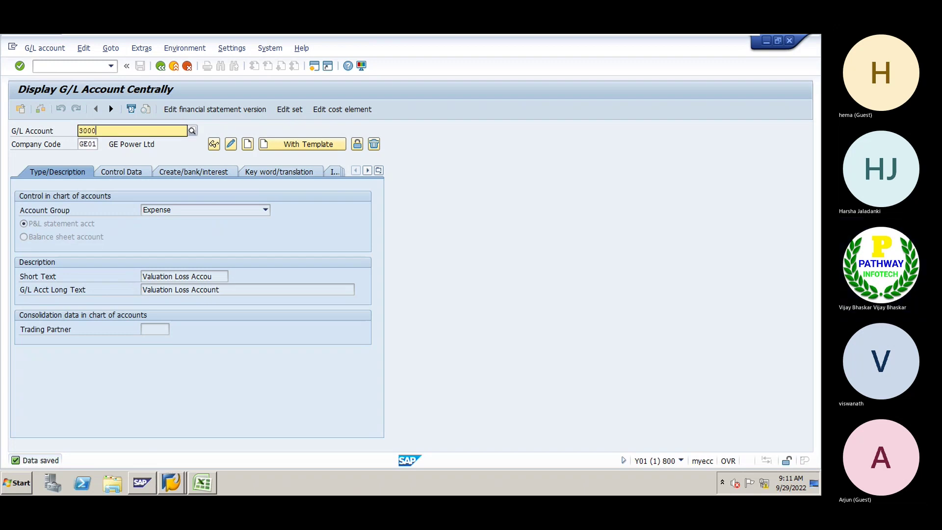
{"action": "type", "text": "95"}
{"action": "key", "text": "Return"}
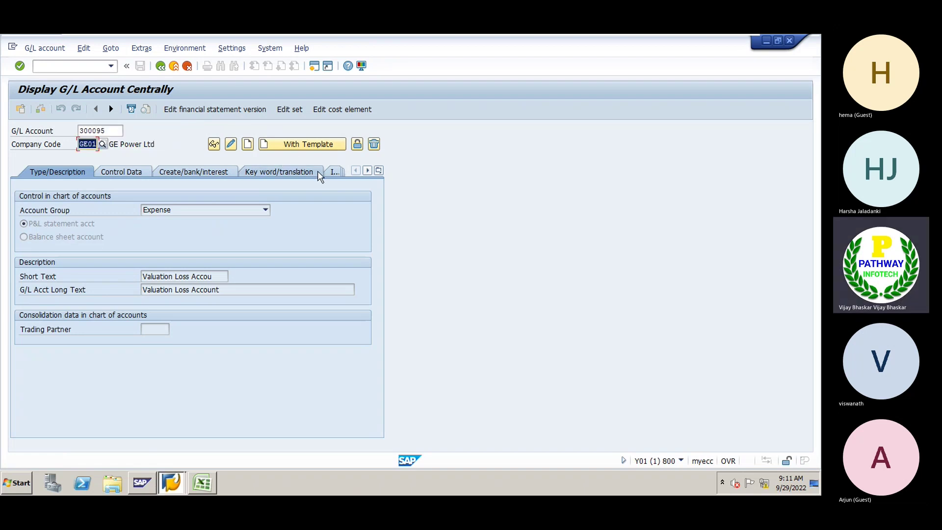
{"action": "left_click", "coordinate": [296, 145]}
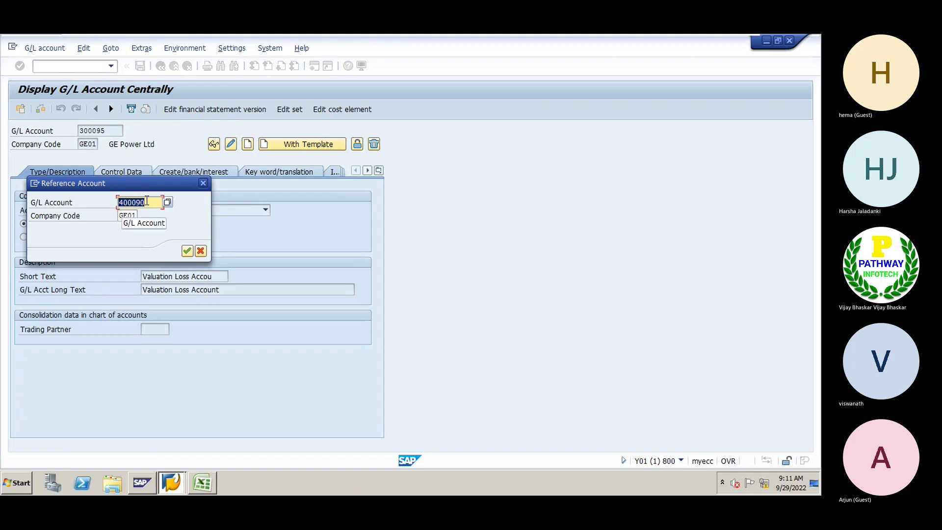
{"action": "type", "text": "3000"}
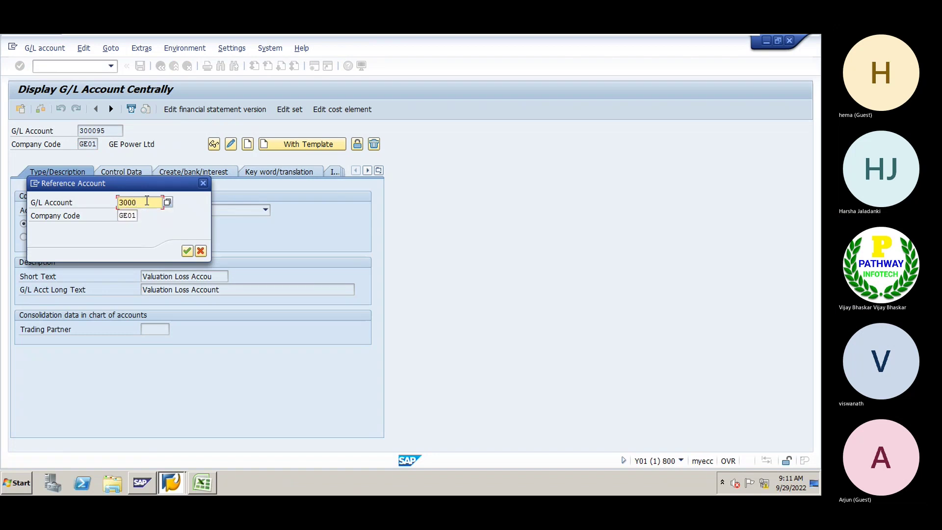
{"action": "type", "text": "95"}
{"action": "key", "text": "Return"}
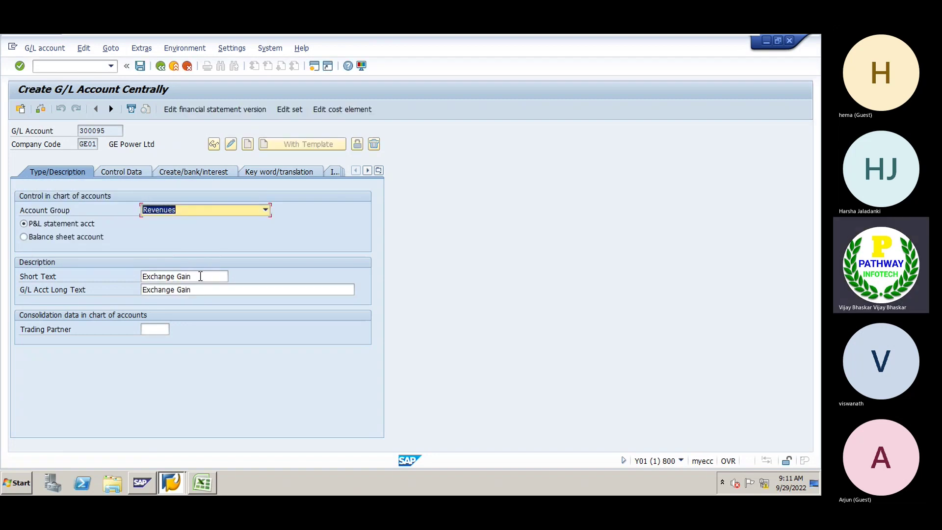
Replace the short text of account 300095 with Valuation Gain Accou.
{"action": "left_click", "coordinate": [205, 277]}
{"action": "key", "text": "ctrl+a"}
{"action": "type", "text": "Va"}
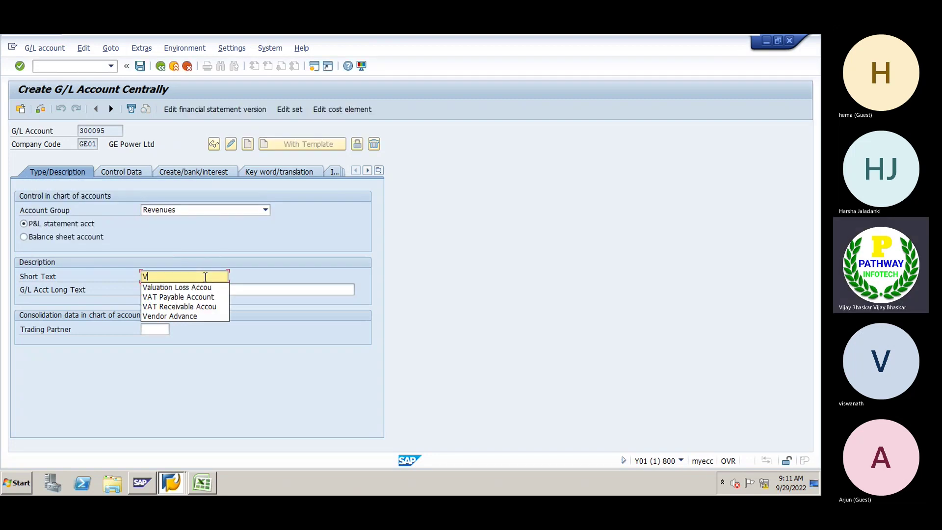
{"action": "key", "text": "Down"}
{"action": "key", "text": "Return"}
{"action": "key", "text": "BackSpace"}
{"action": "key", "text": "BackSpace"}
{"action": "key", "text": "BackSpace"}
{"action": "key", "text": "BackSpace"}
{"action": "key", "text": "BackSpace"}
{"action": "key", "text": "BackSpace"}
{"action": "key", "text": "BackSpace"}
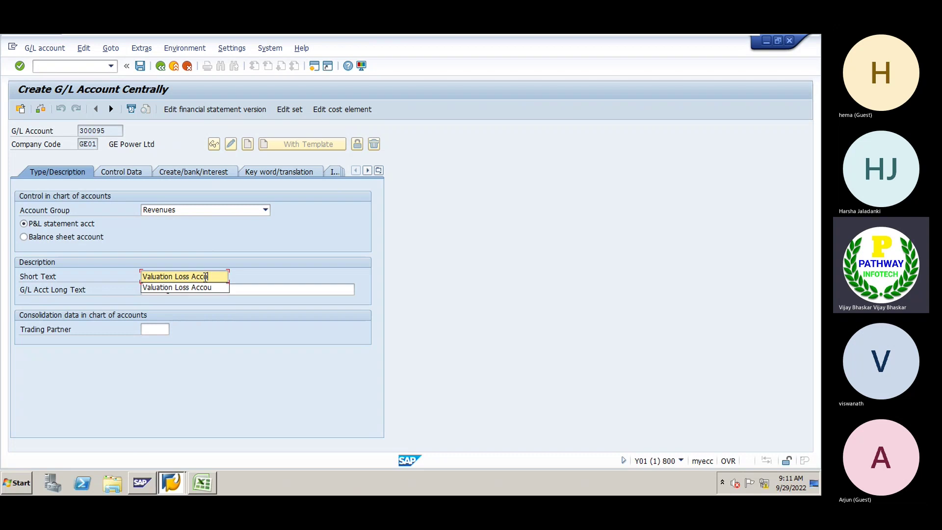
{"action": "key", "text": "BackSpace"}
{"action": "key", "text": "BackSpace"}
{"action": "key", "text": "BackSpace"}
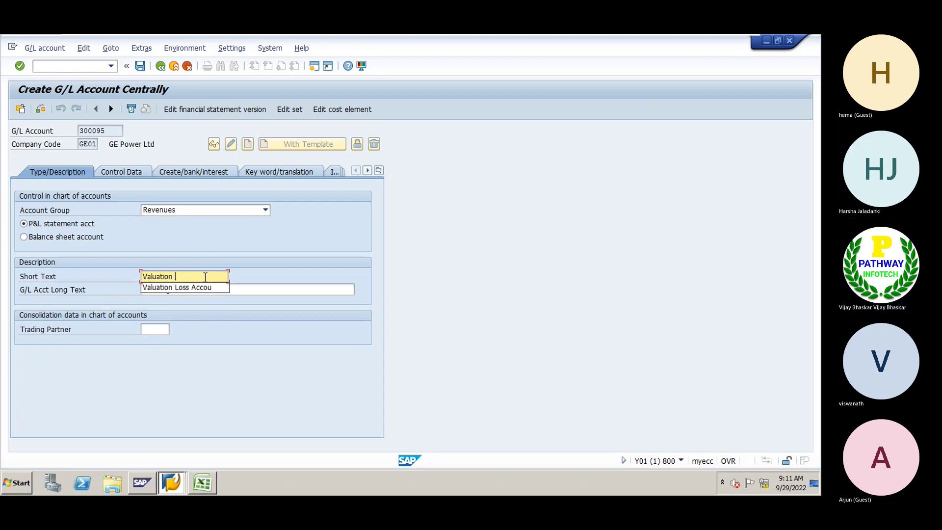
{"action": "type", "text": "Gain Accou"}
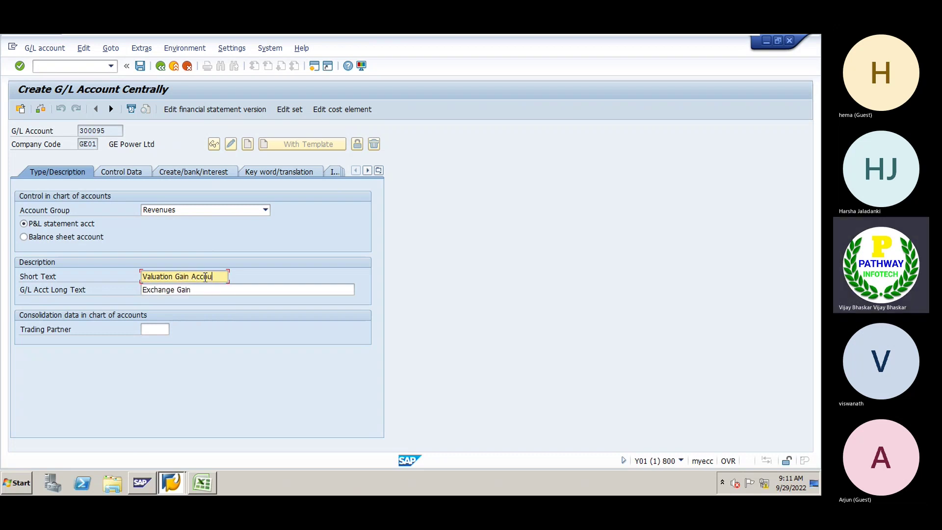
Set the long text of account 300095 to Valuation Gain Account and save the account.
{"action": "left_click_drag", "start_coordinate": [216, 277], "coordinate": [143, 278]}
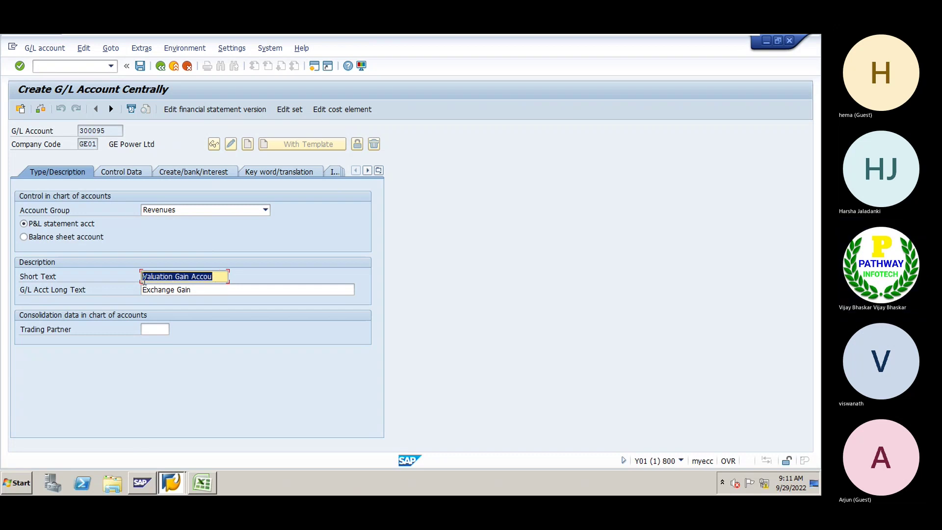
{"action": "key", "text": "ctrl+c"}
{"action": "key", "text": "Tab"}
{"action": "key", "text": "ctrl+v"}
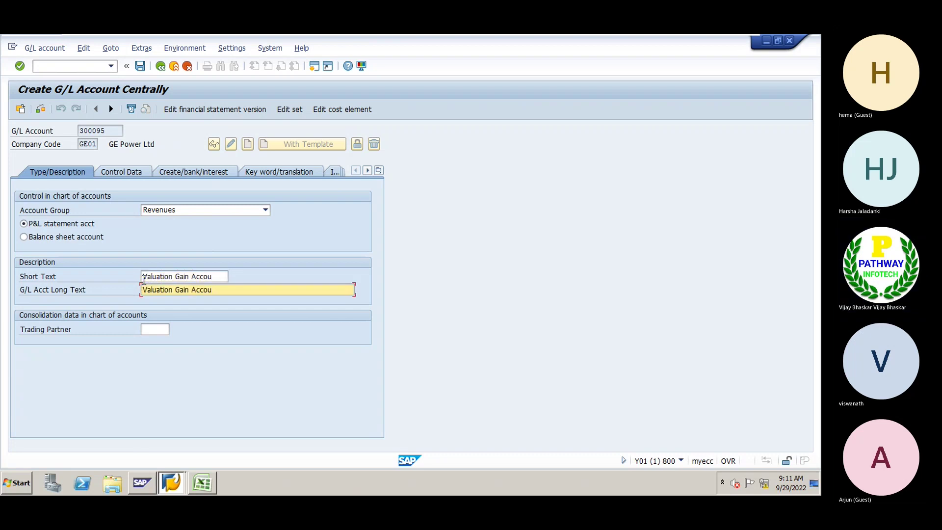
{"action": "type", "text": "nt"}
{"action": "key", "text": "ctrl+s"}
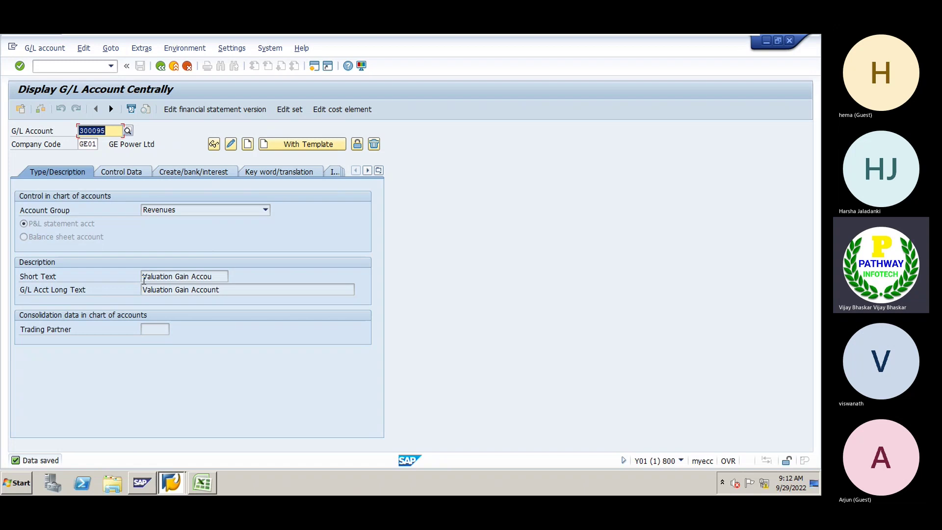
Start creating G/L account 100140 in company code GE01 as a balance sheet account in the Liabilities account group.
{"action": "type", "text": "100140"}
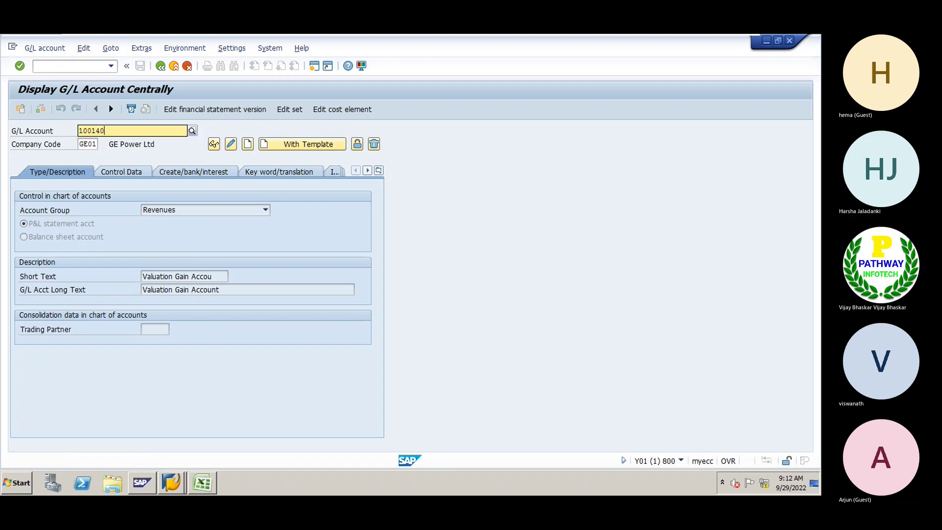
{"action": "key", "text": "Tab"}
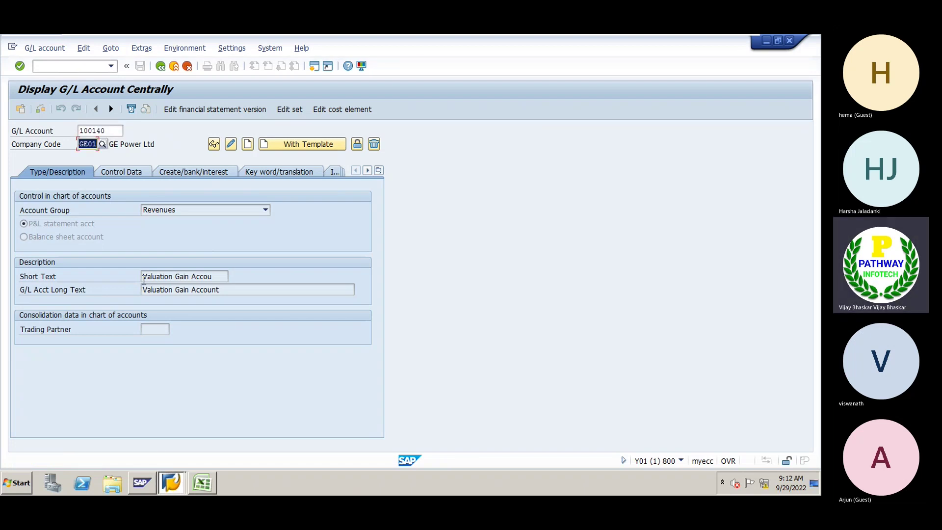
{"action": "left_click", "coordinate": [249, 145]}
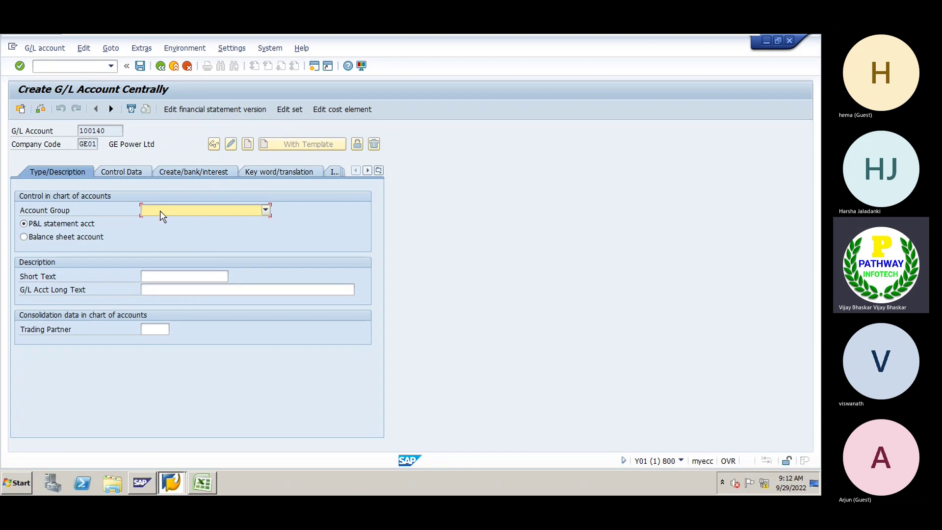
{"action": "left_click", "coordinate": [55, 237]}
{"action": "left_click", "coordinate": [154, 212]}
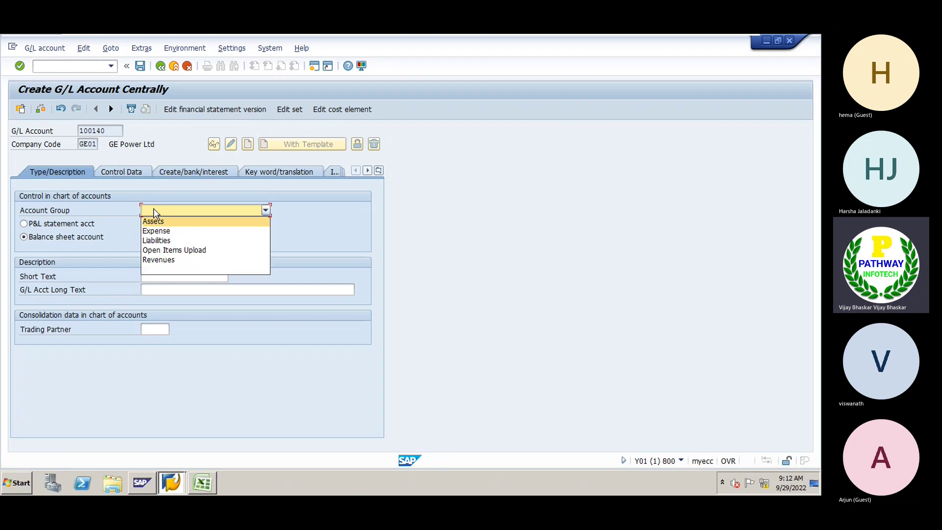
{"action": "left_click", "coordinate": [157, 240]}
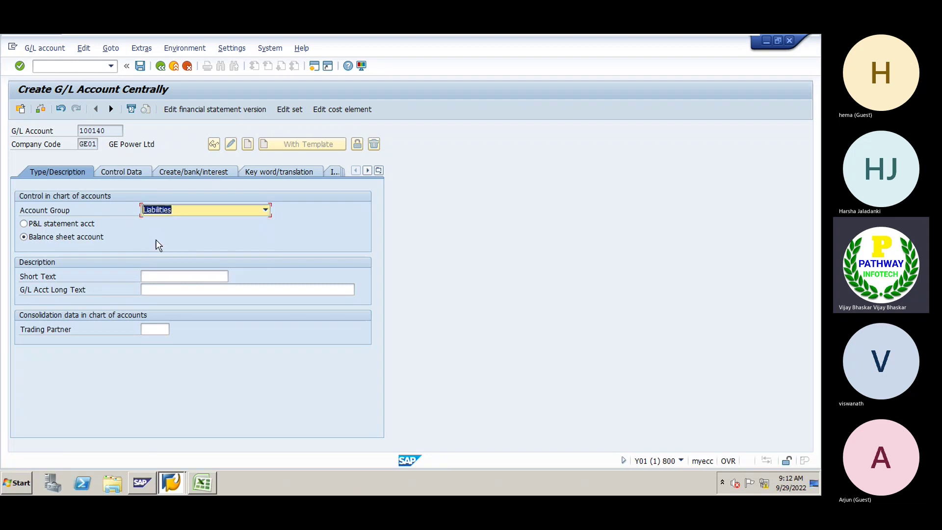
Enter Valuation Adjustment as the short text of account 100140.
{"action": "left_click", "coordinate": [153, 278]}
{"action": "type", "text": "Val"}
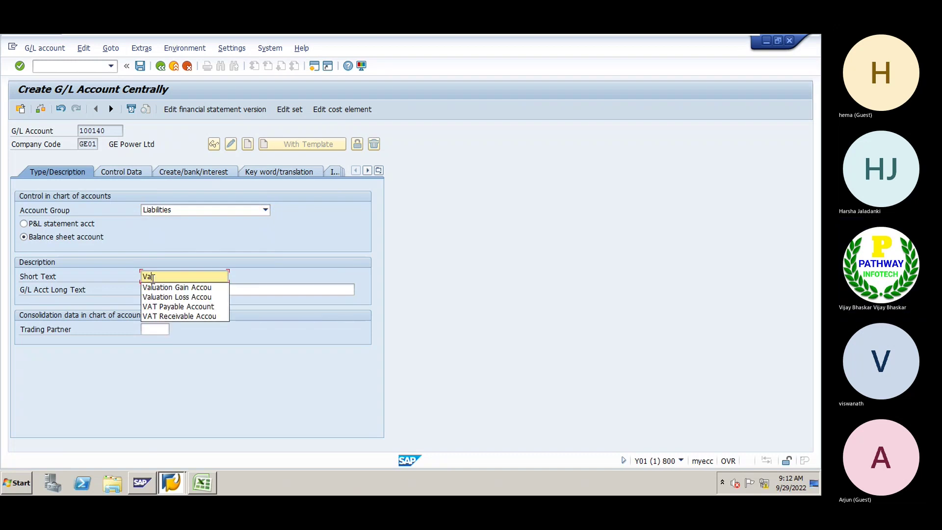
{"action": "type", "text": "uation "}
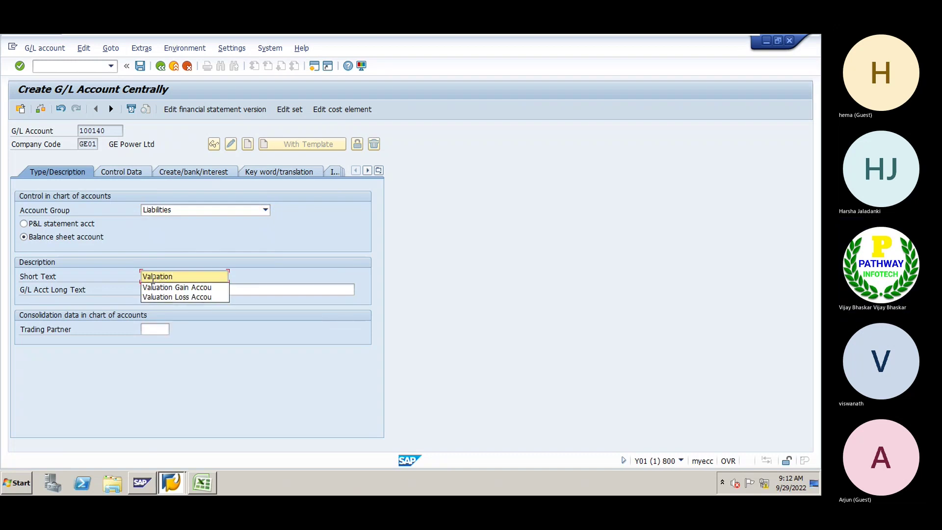
{"action": "type", "text": "Adju"}
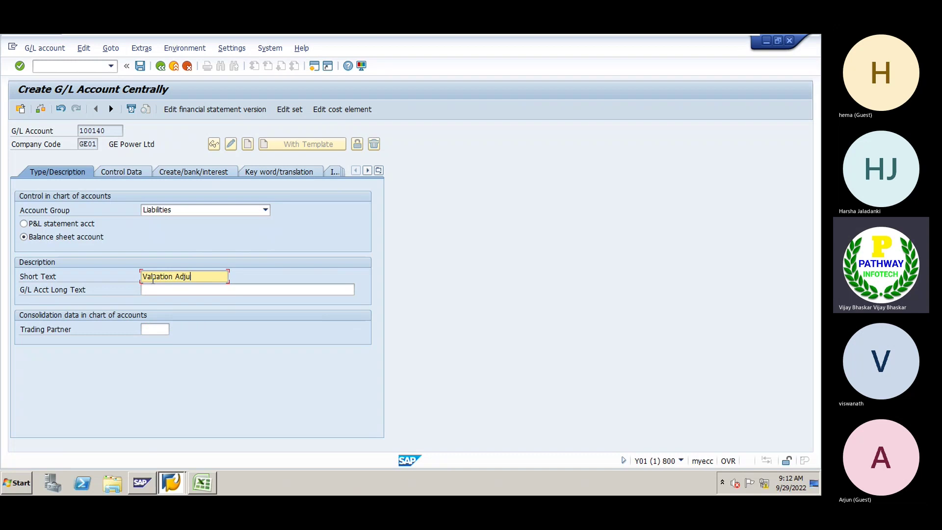
{"action": "type", "text": "stment"}
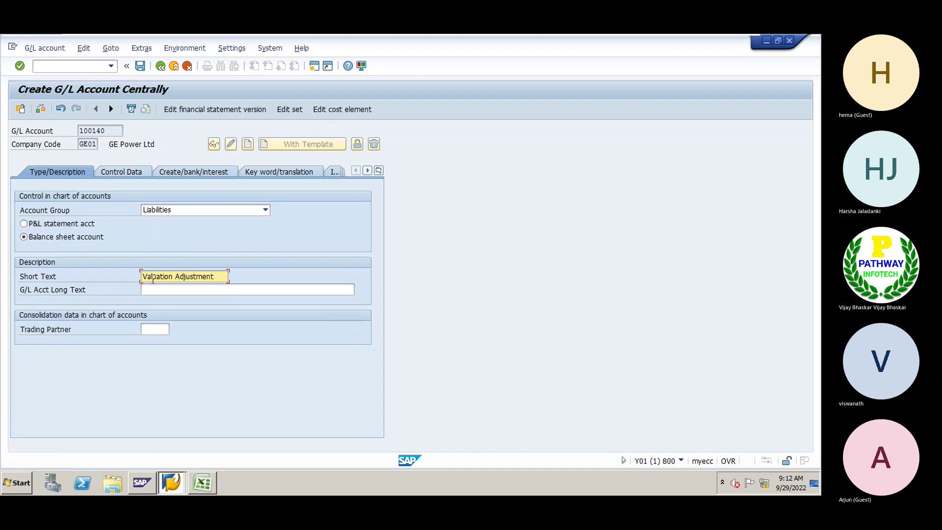
Enter Valuation Adjustment Account as the long text of account 100140, reusing the short text.
{"action": "left_click_drag", "start_coordinate": [223, 277], "coordinate": [132, 284]}
{"action": "key", "text": "Tab"}
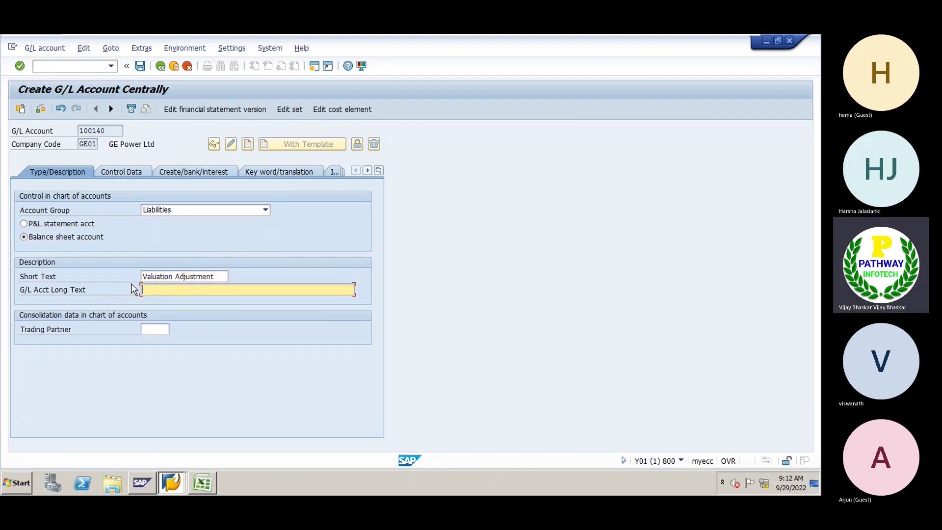
{"action": "key", "text": "ctrl+v"}
{"action": "type", "text": "Account"}
In the control data of account 100140, enable Only balances in local crcy and set the sort key to 001.
{"action": "left_click", "coordinate": [118, 173]}
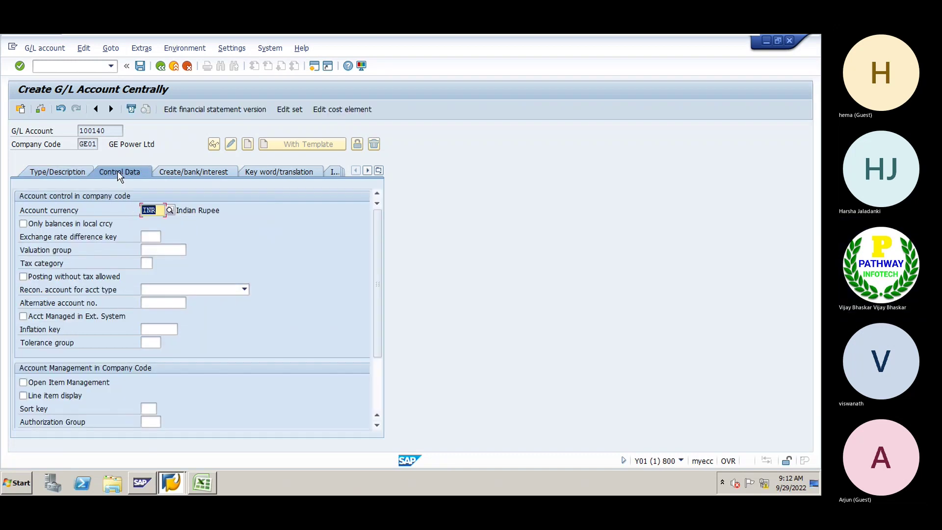
{"action": "key", "text": "Tab"}
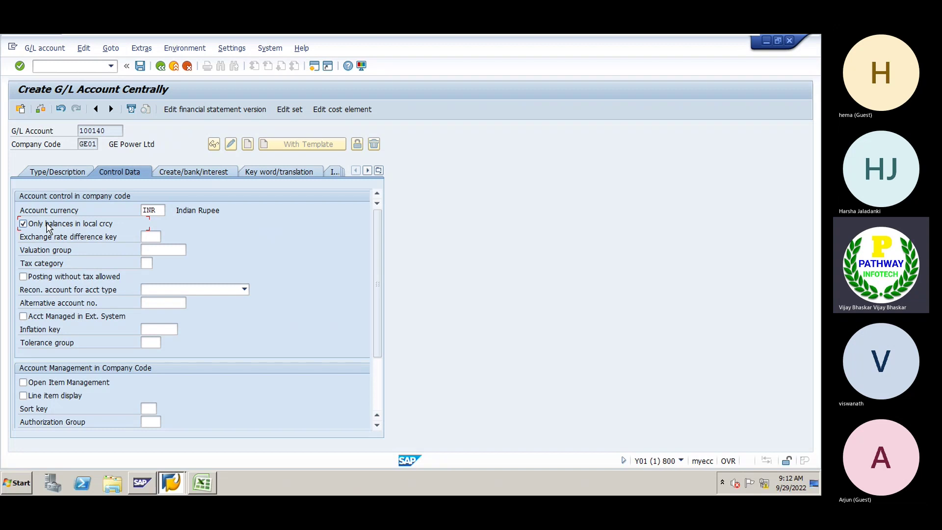
{"action": "left_click", "coordinate": [147, 408]}
{"action": "type", "text": "001"}
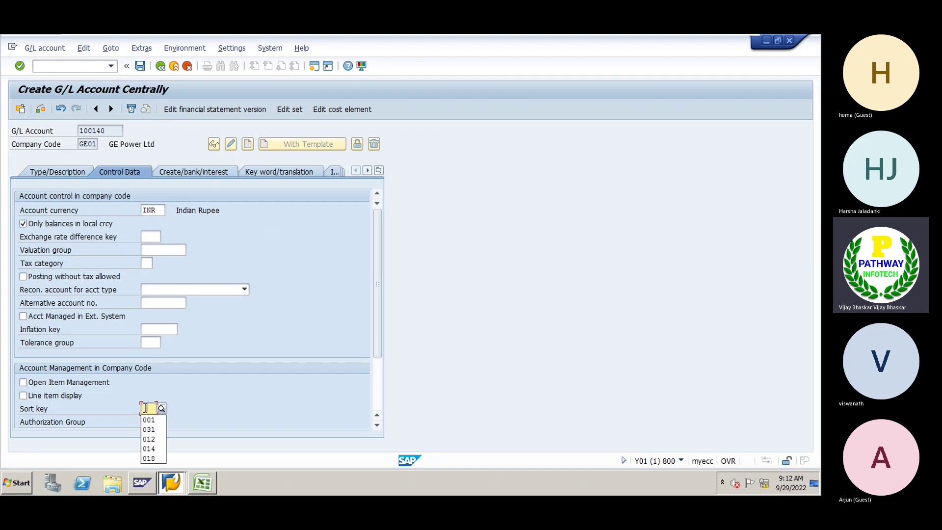
Assign field status group G001 to account 100140 and save the account.
{"action": "left_click", "coordinate": [187, 174]}
{"action": "type", "text": "G"}
{"action": "key", "text": "Down"}
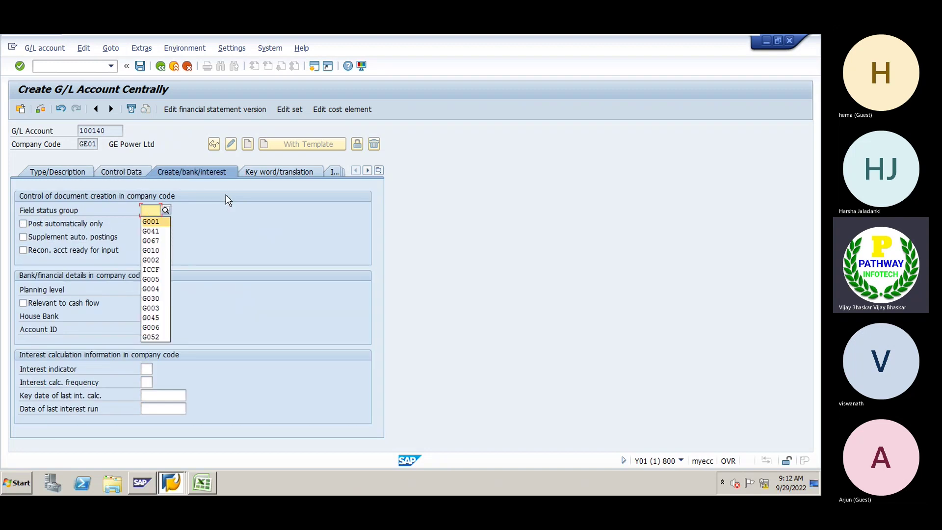
{"action": "key", "text": "Return"}
{"action": "key", "text": "ctrl+s"}
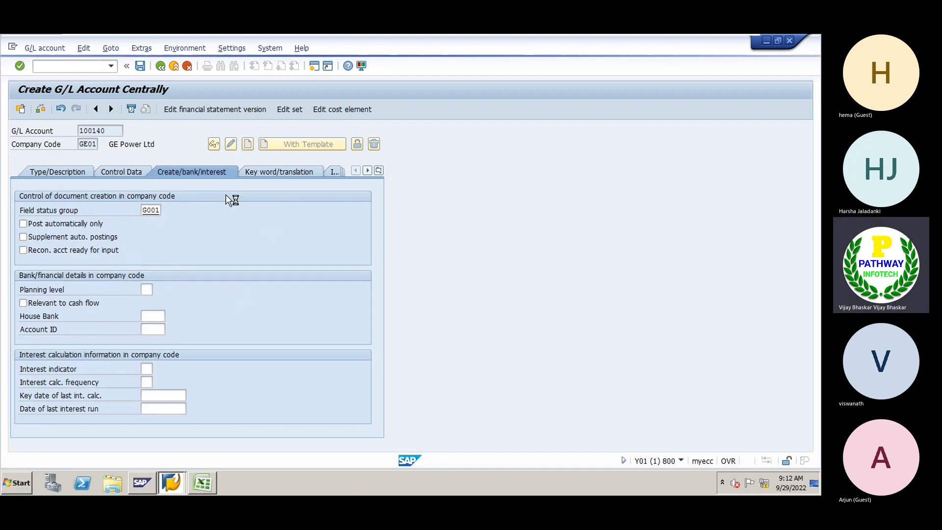
{"action": "key", "text": "Return"}
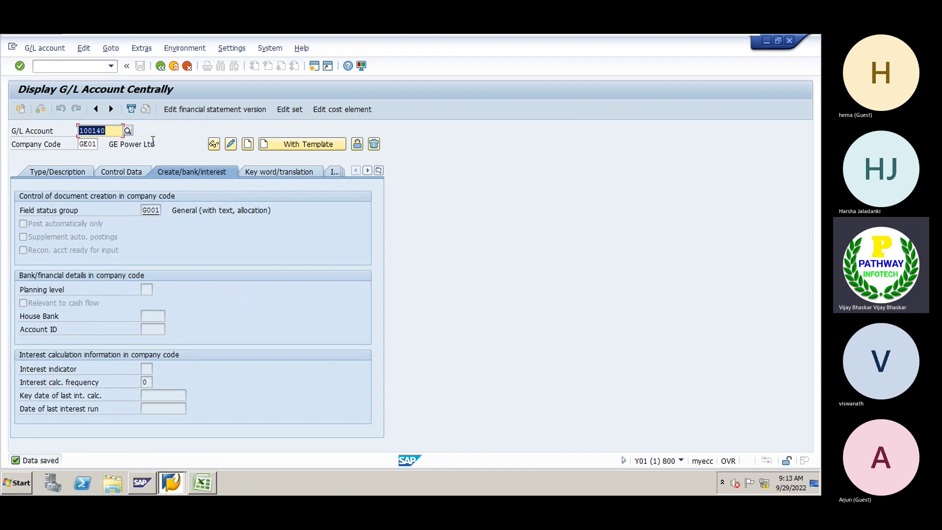
Open transaction OB09 for chart of accounts GE.
{"action": "left_click", "coordinate": [65, 69]}
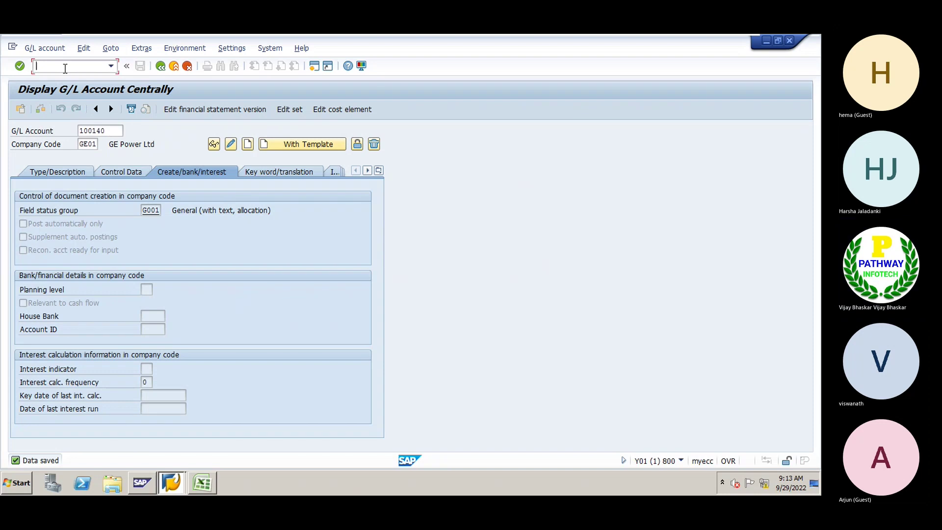
{"action": "type", "text": "/n"}
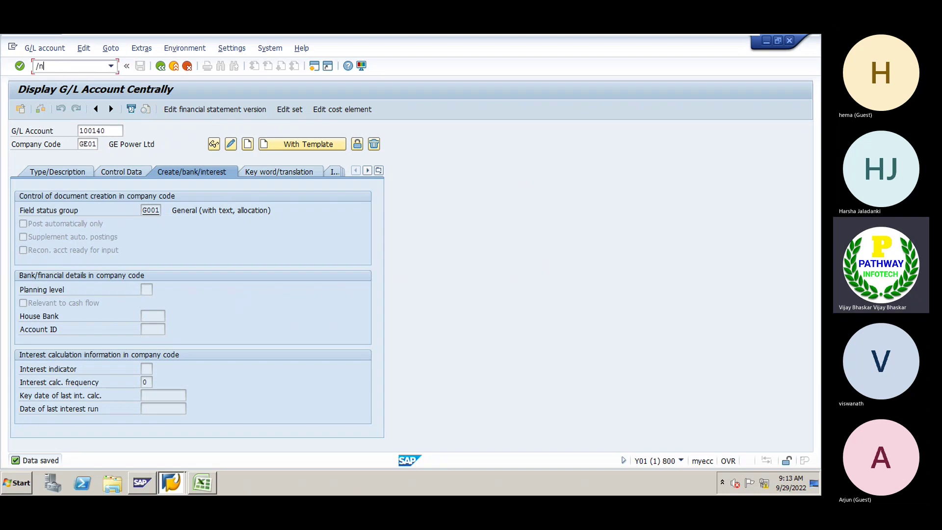
{"action": "type", "text": "ob09"}
{"action": "key", "text": "Return"}
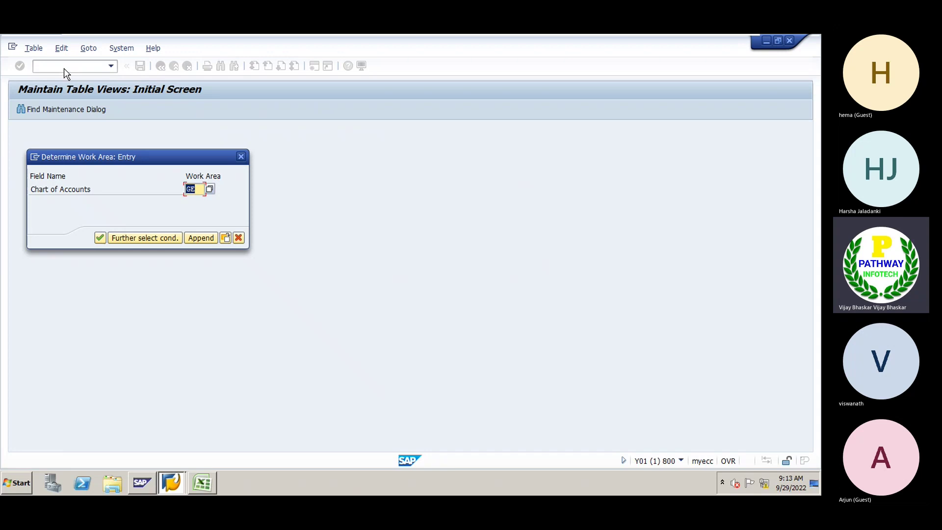
{"action": "key", "text": "Return"}
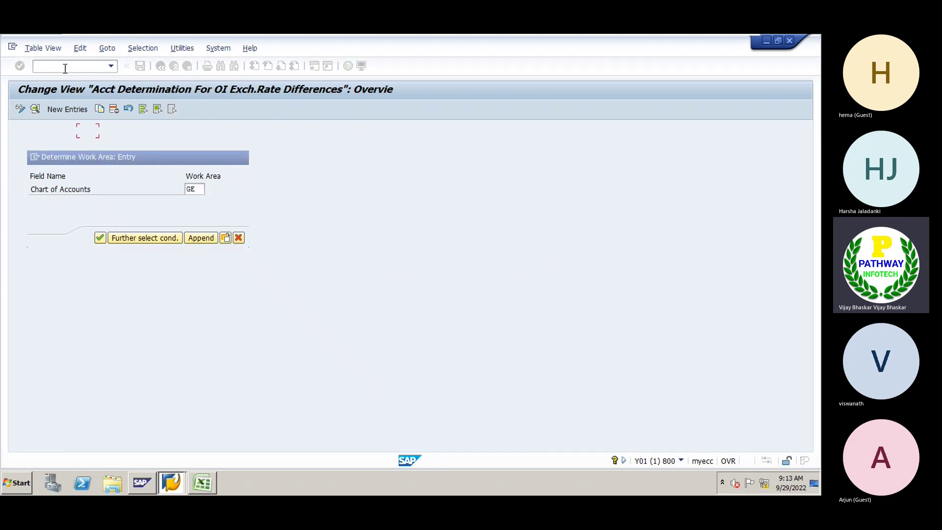
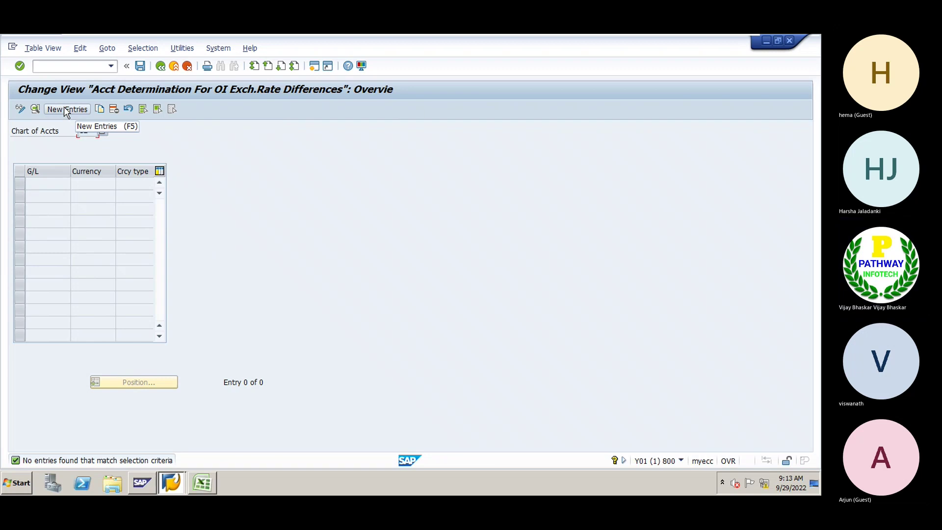
Start a new exchange rate difference entry for the Sundry Creditors G/L account 100505 from company code GE01.
{"action": "left_click", "coordinate": [66, 110]}
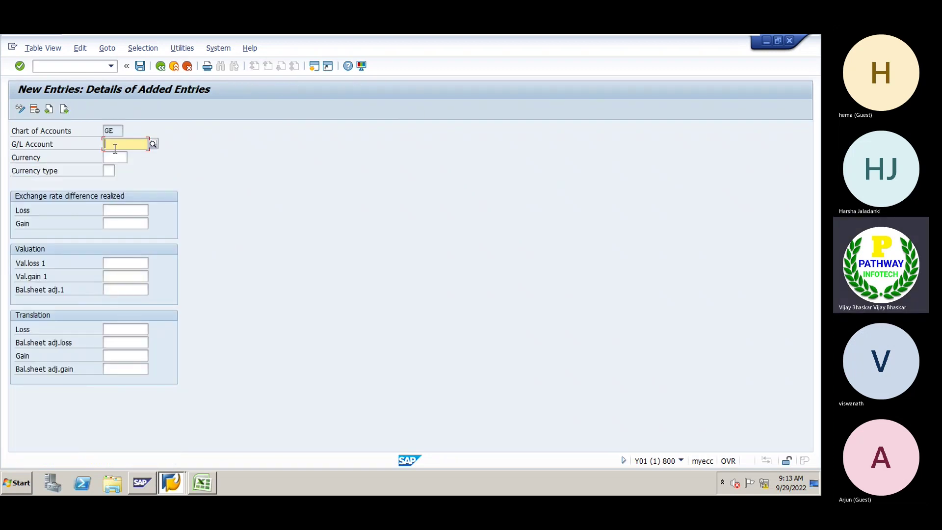
{"action": "left_click", "coordinate": [152, 144]}
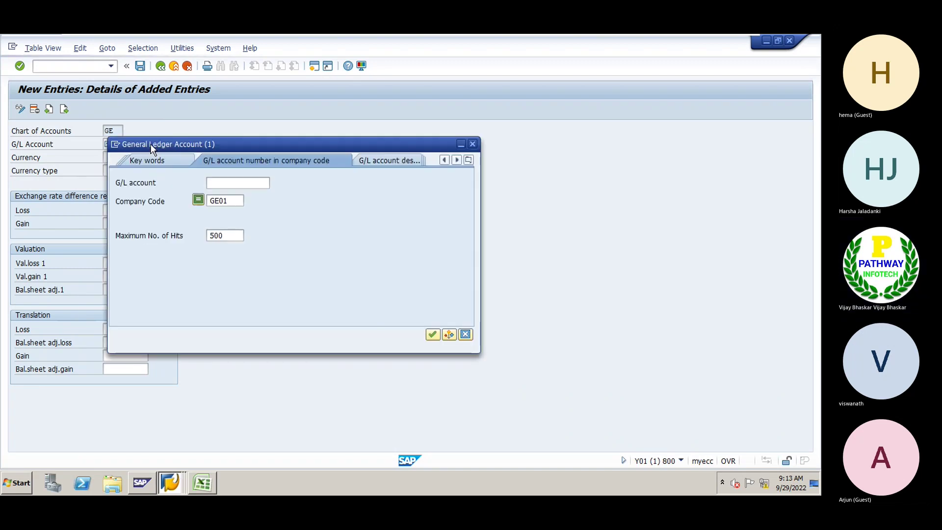
{"action": "key", "text": "Return"}
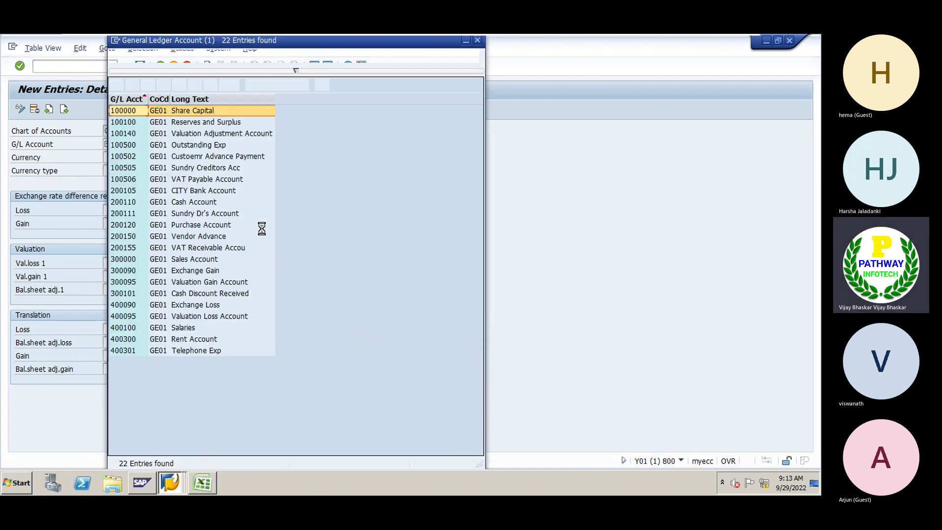
{"action": "double_click", "coordinate": [162, 169]}
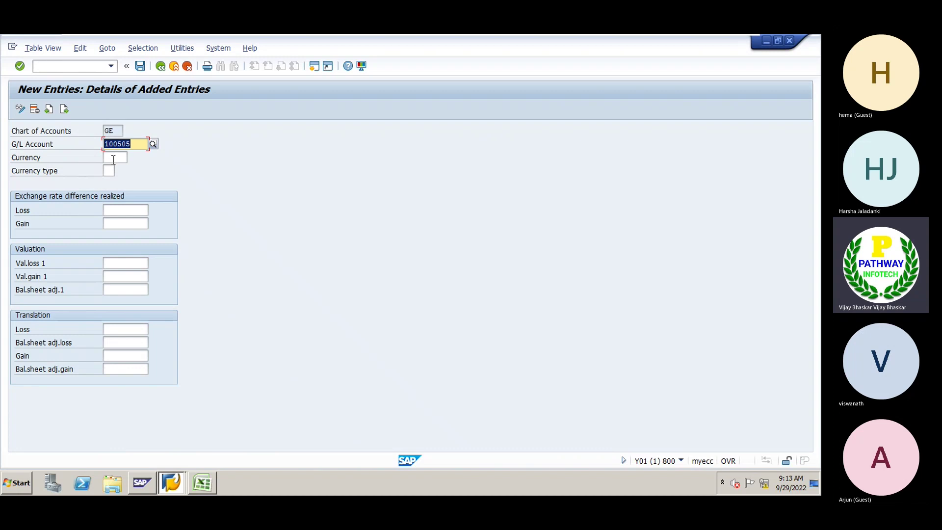
Set the realized exchange rate difference accounts for 100505 to 400090 for loss and 300090 for gain.
{"action": "left_click", "coordinate": [117, 208]}
{"action": "type", "text": "400090"}
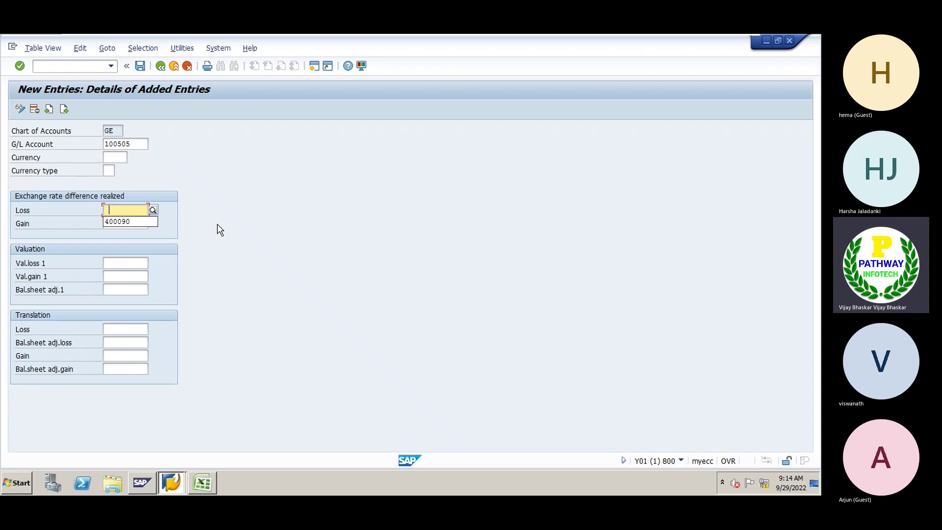
{"action": "key", "text": "Down"}
{"action": "key", "text": "Return"}
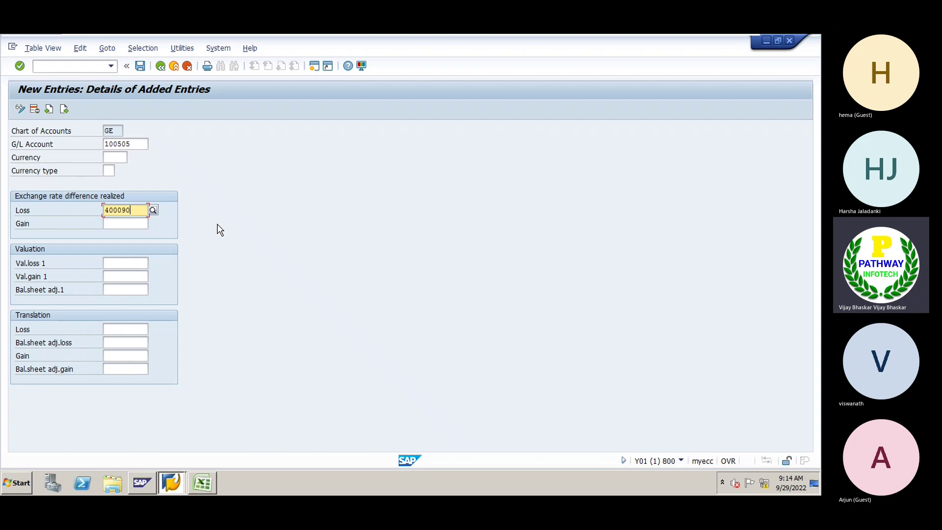
{"action": "key", "text": "Tab"}
{"action": "type", "text": "300090"}
{"action": "key", "text": "Down"}
{"action": "key", "text": "Return"}
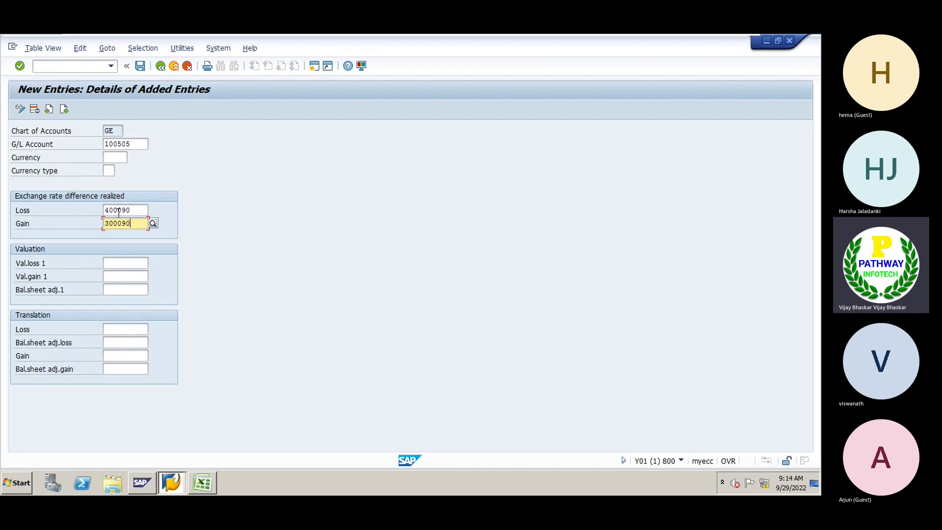
Set valuation loss 400095, valuation gain 300095 and balance sheet adjustment 100140 for account 100505, and save to the GE Configuration request.
{"action": "key", "text": "Tab"}
{"action": "type", "text": "400095"}
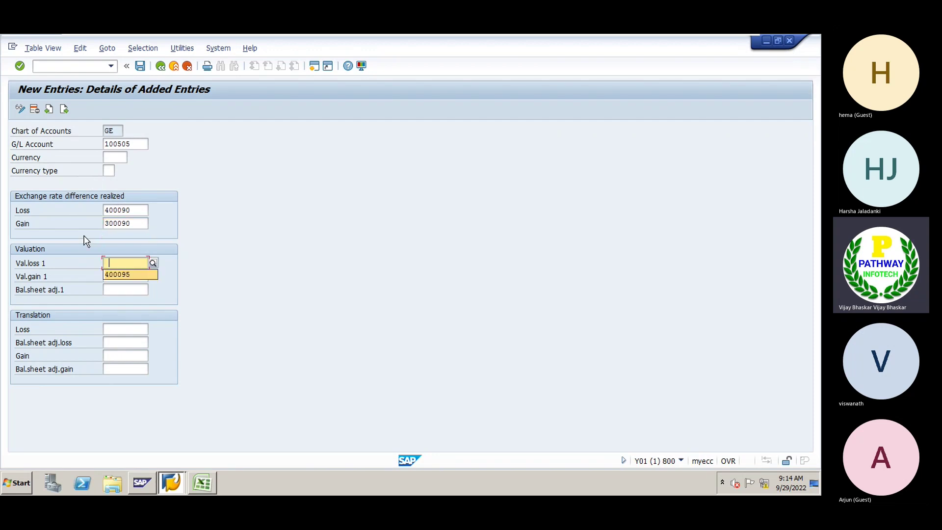
{"action": "key", "text": "Tab"}
{"action": "type", "text": "300095"}
{"action": "key", "text": "Tab"}
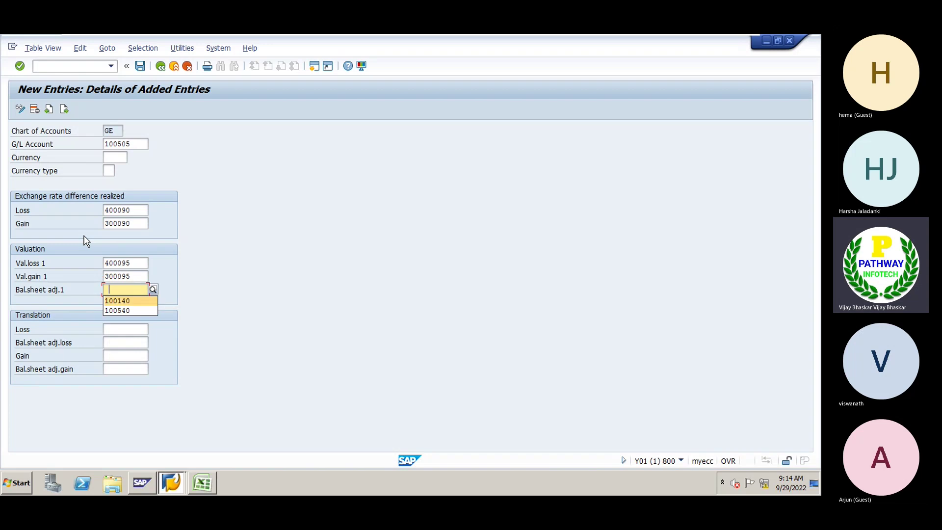
{"action": "type", "text": "100140"}
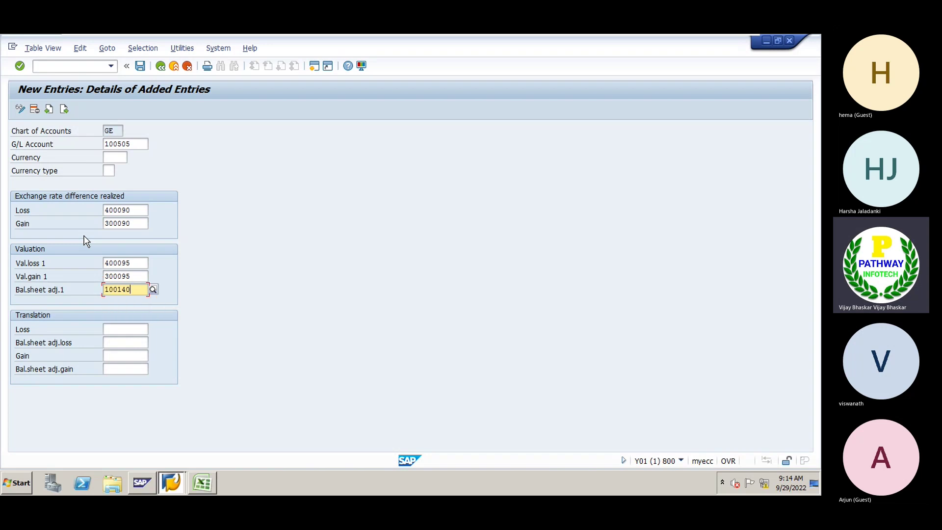
{"action": "key", "text": "Return"}
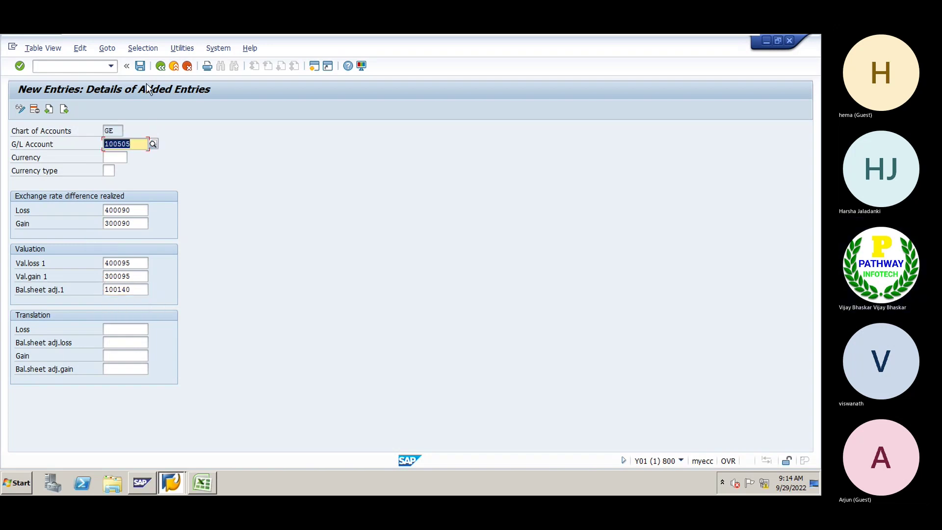
{"action": "left_click", "coordinate": [140, 66]}
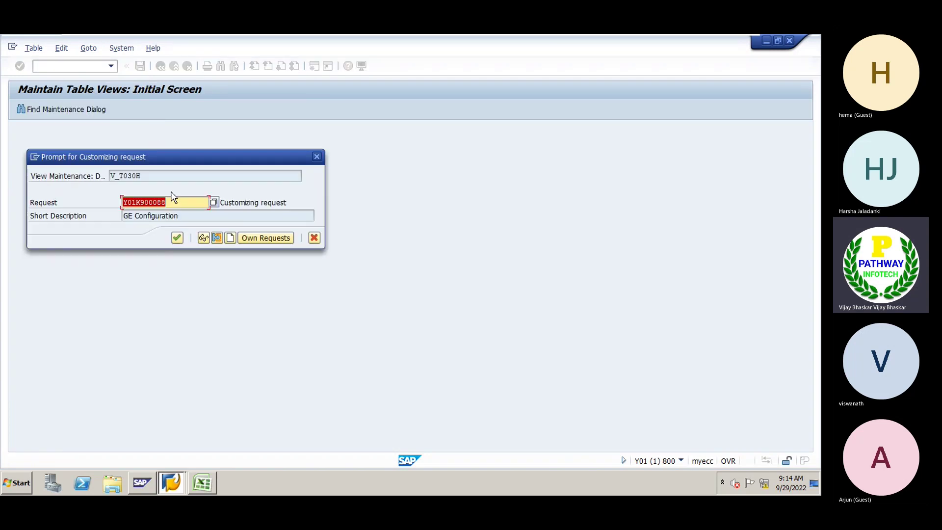
{"action": "left_click", "coordinate": [177, 238]}
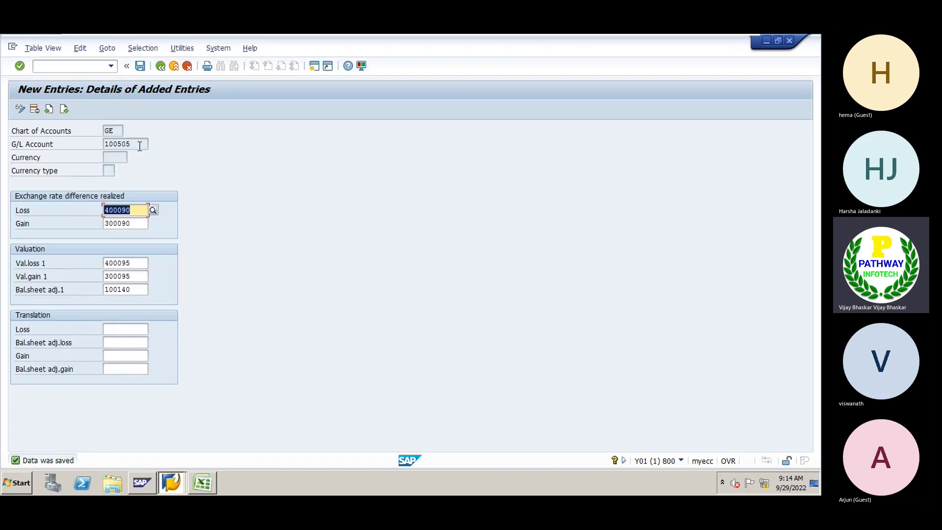
Start the next entry for the Sundry Dr's G/L account 200111 from company code GE01.
{"action": "left_click", "coordinate": [138, 143]}
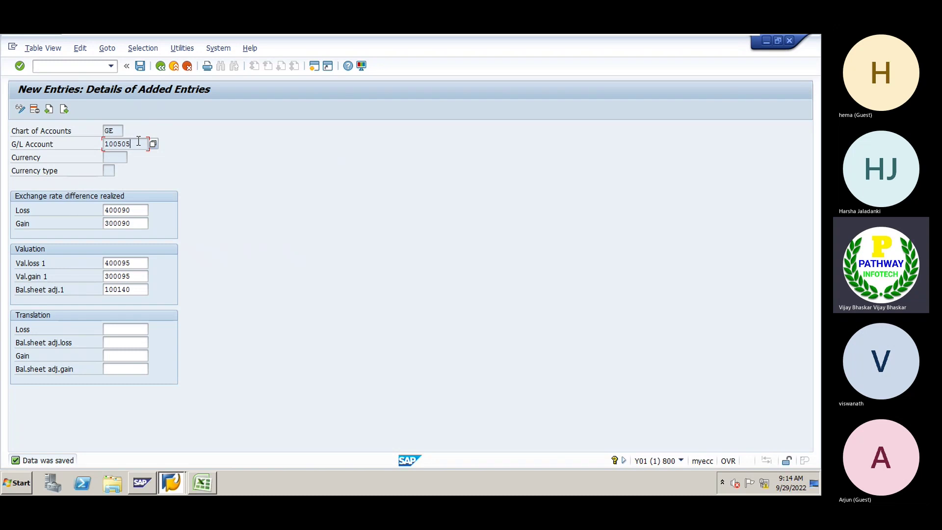
{"action": "left_click", "coordinate": [64, 109]}
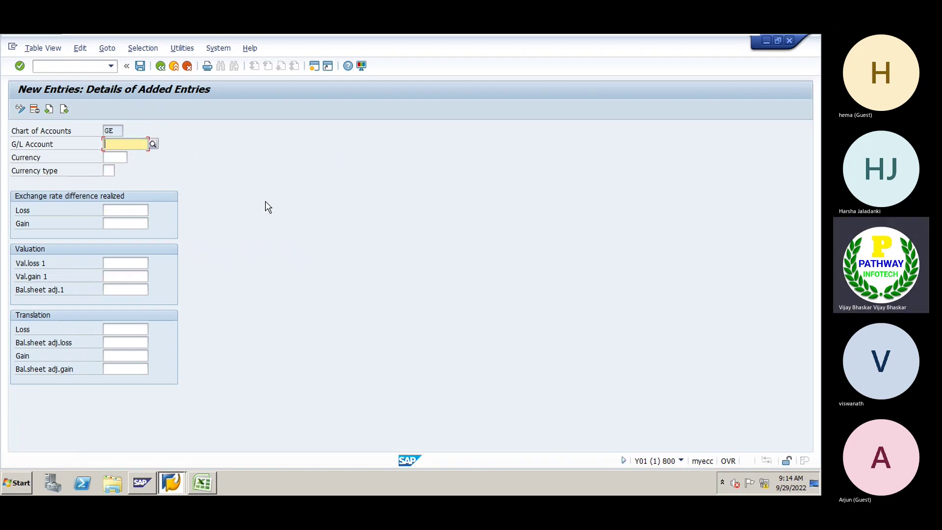
{"action": "left_click", "coordinate": [153, 145]}
{"action": "key", "text": "Return"}
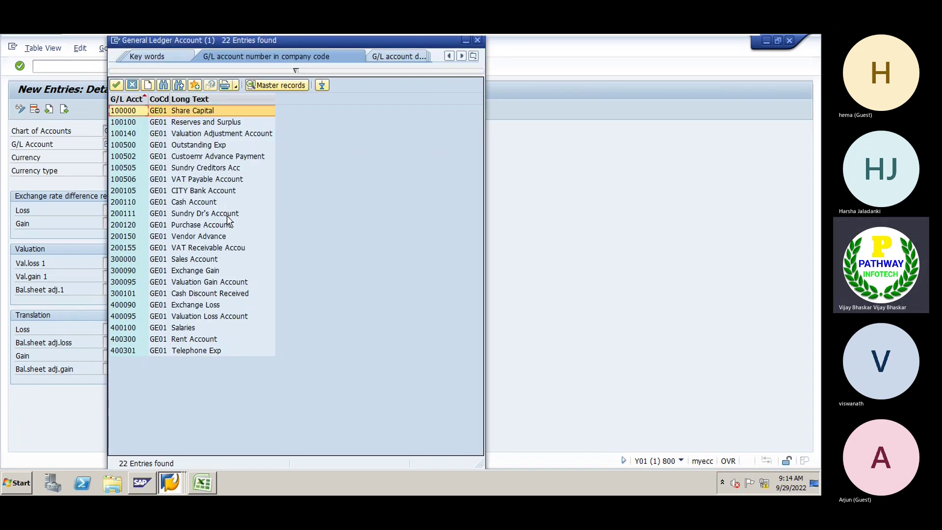
{"action": "double_click", "coordinate": [192, 214]}
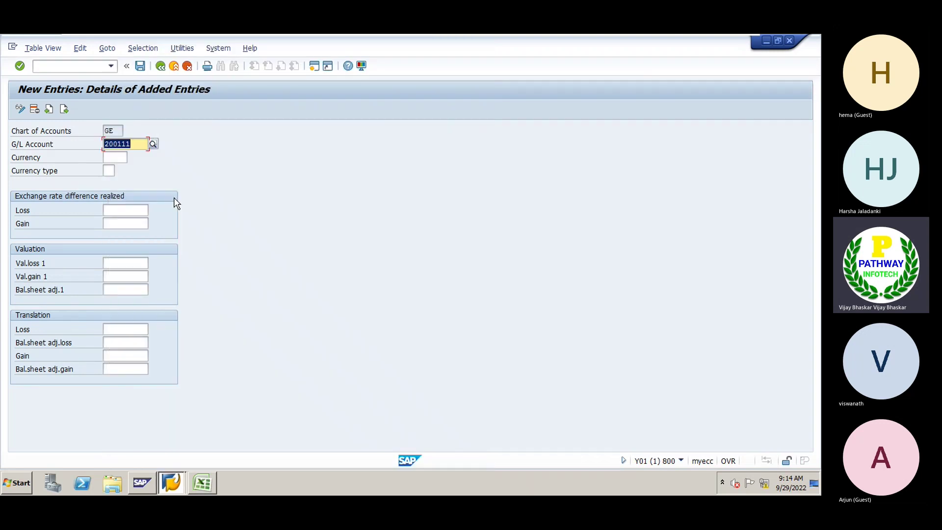
Set the realized exchange rate difference accounts for 200111 to 400090 for loss and 300090 for gain.
{"action": "left_click", "coordinate": [126, 210]}
{"action": "type", "text": "400050"}
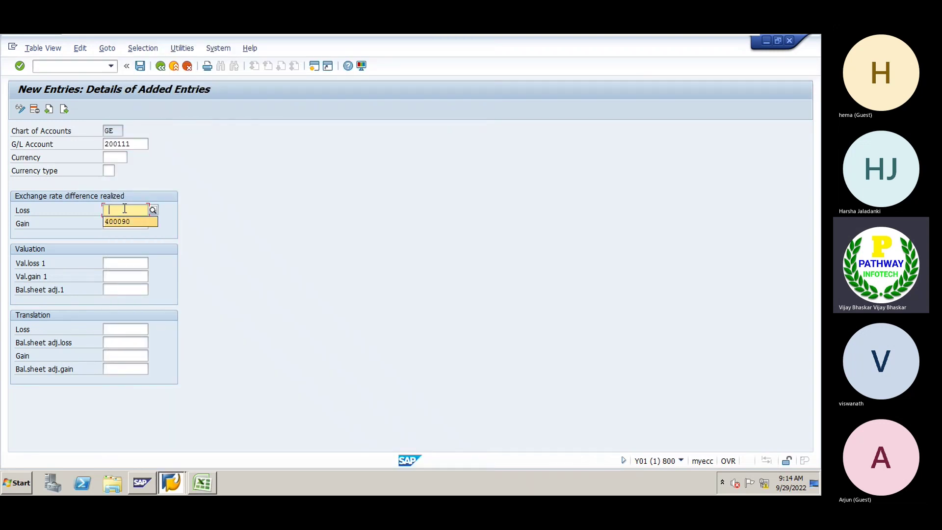
{"action": "key", "text": "Tab"}
{"action": "type", "text": "300090"}
Set valuation loss 400095, valuation gain 300095 and balance sheet adjustment 100140 for account 200111, and save the entry.
{"action": "key", "text": "Tab"}
{"action": "type", "text": "400095"}
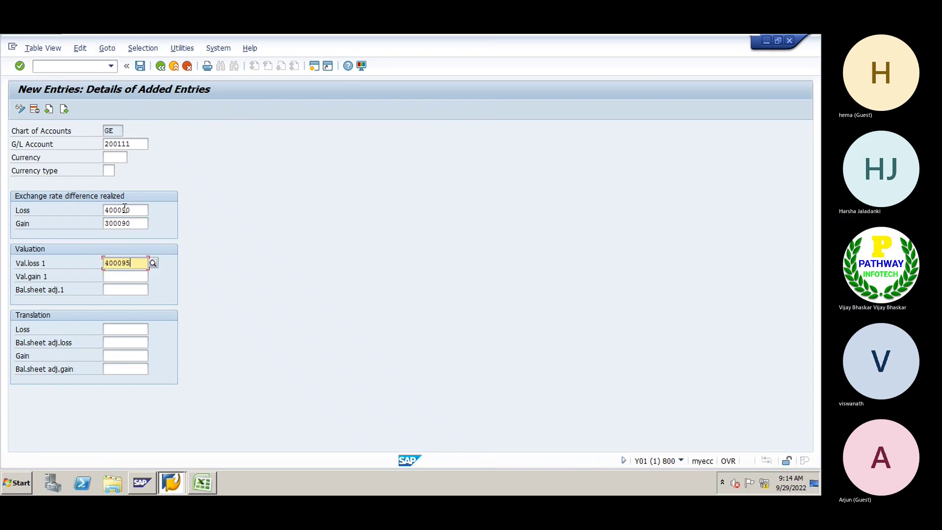
{"action": "key", "text": "Tab"}
{"action": "type", "text": "300095"}
{"action": "key", "text": "Tab"}
{"action": "type", "text": "100140"}
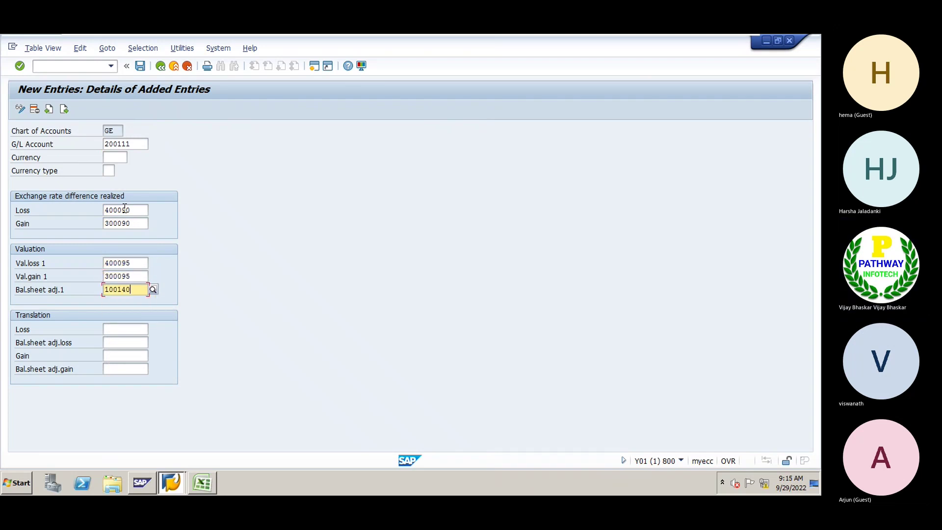
{"action": "key", "text": "Return"}
{"action": "key", "text": "ctrl+s"}
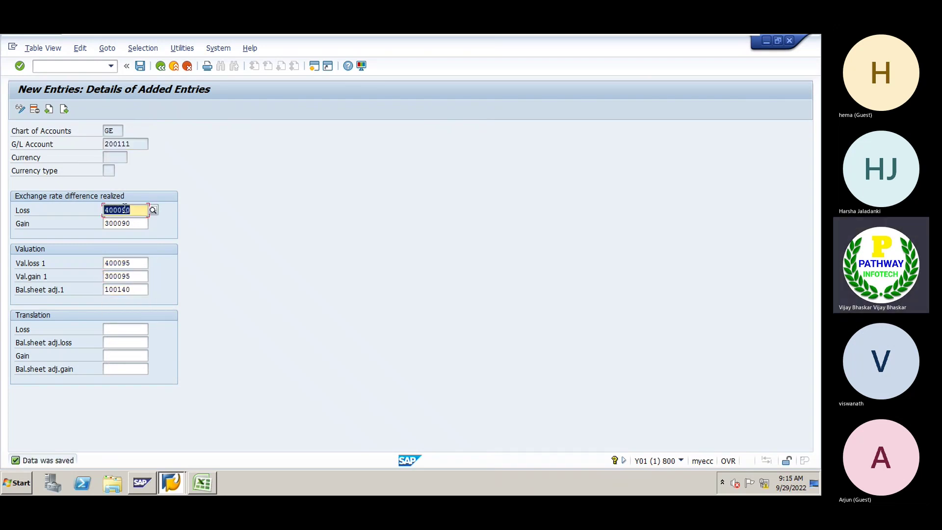